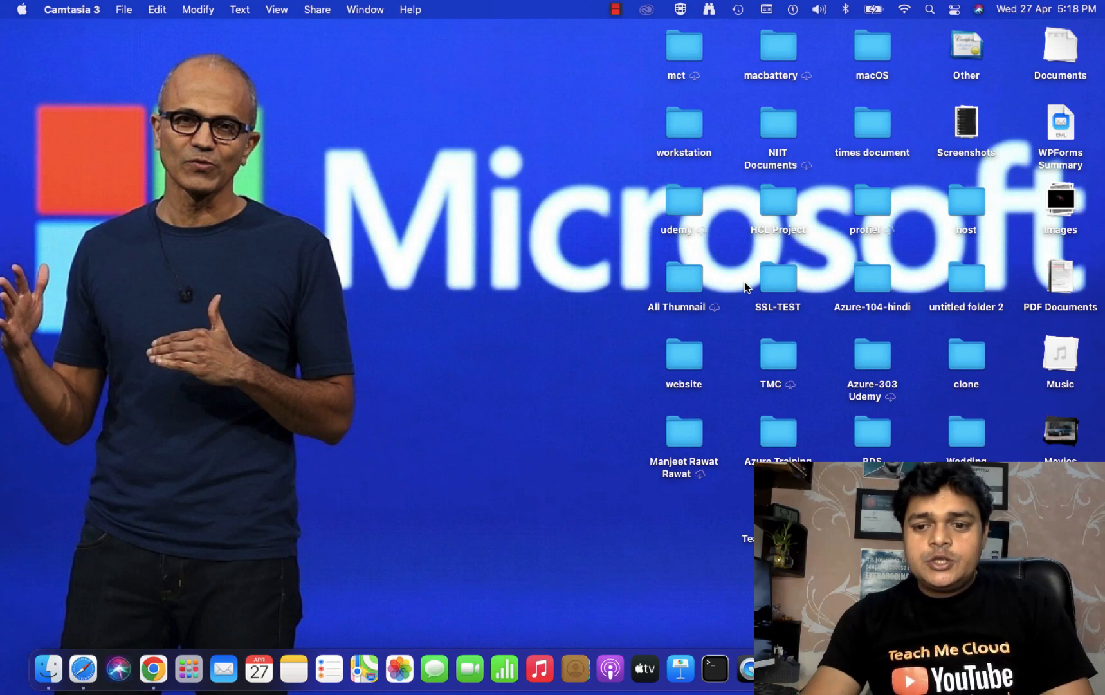
# Switch to the OneNote page "vSphere Cluster HA Setup" and draw two green server boxes side by side with a wide gap.
pyautogui.hotkey('ctrl', 'Right')
pyautogui.hotkey('ctrl', 'Left')
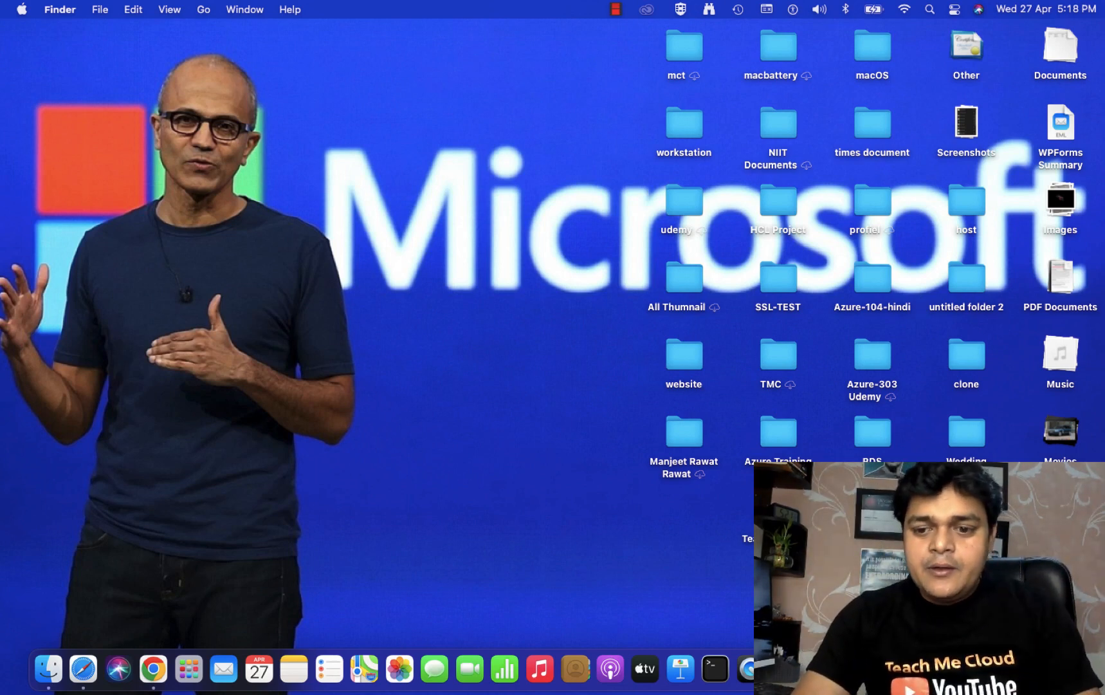
pyautogui.hotkey('ctrl', 'Right')
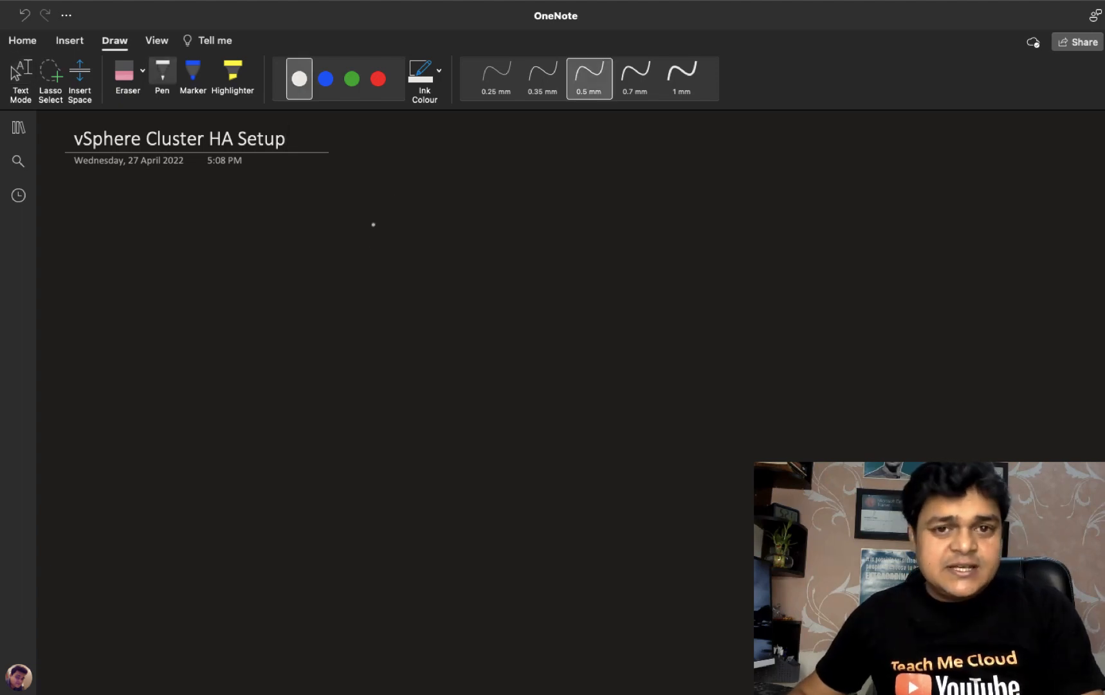
pyautogui.click(352, 79)
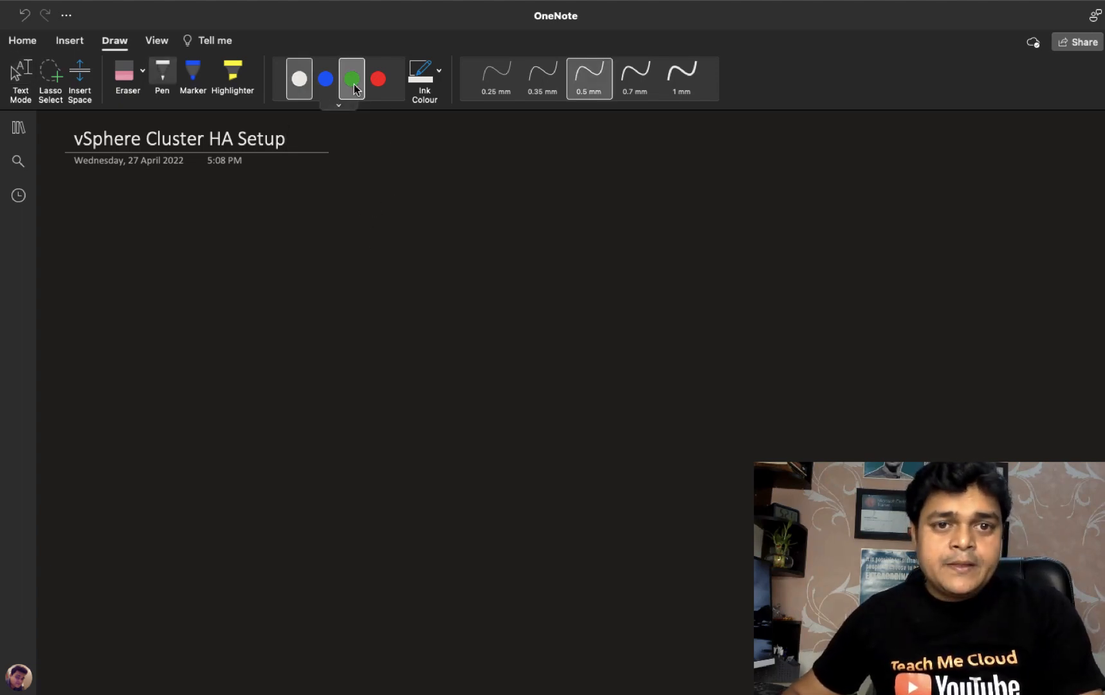
pyautogui.moveTo(348, 240); pyautogui.dragTo(344, 325)
pyautogui.moveTo(349, 243)
pyautogui.mouseDown()
pyautogui.moveTo(360, 244)
pyautogui.moveTo(404, 322)
pyautogui.moveTo(344, 325)
pyautogui.mouseUp()
pyautogui.moveTo(651, 247)
pyautogui.mouseDown()
pyautogui.moveTo(641, 323)
pyautogui.moveTo(695, 324)
pyautogui.moveTo(645, 327)
pyautogui.mouseUp()
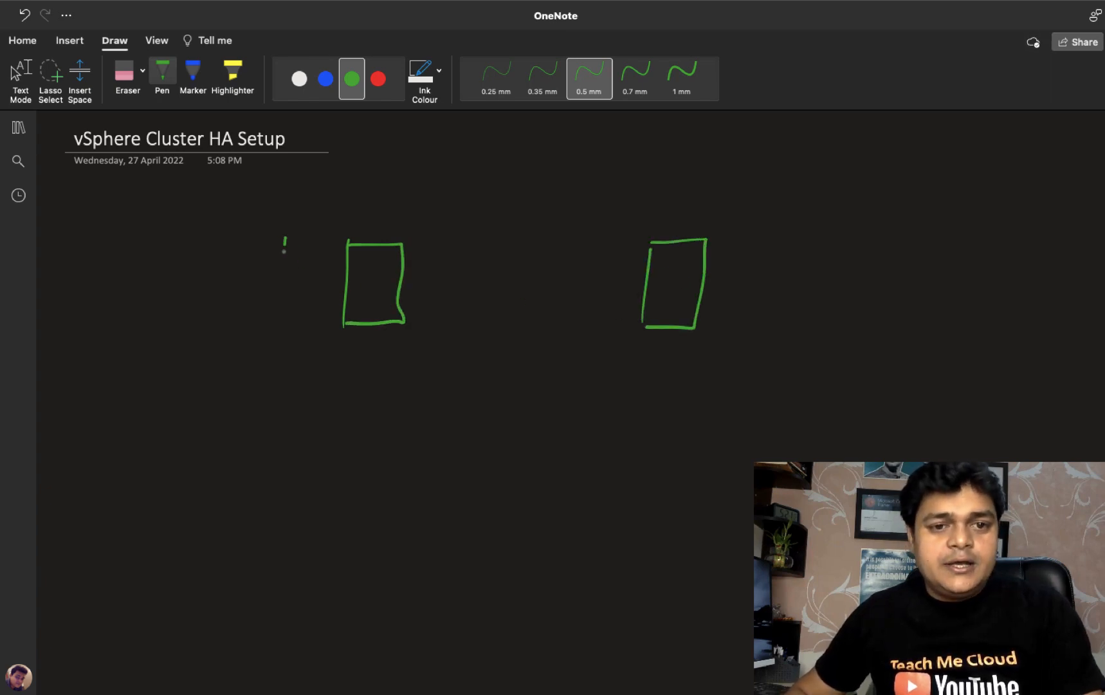
# Draw a column of three small green monitor icons on the outer side of each server box.
pyautogui.moveTo(285, 237); pyautogui.dragTo(294, 325)
pyautogui.moveTo(293, 310)
pyautogui.mouseDown()
pyautogui.moveTo(310, 310)
pyautogui.moveTo(297, 327)
pyautogui.mouseUp()
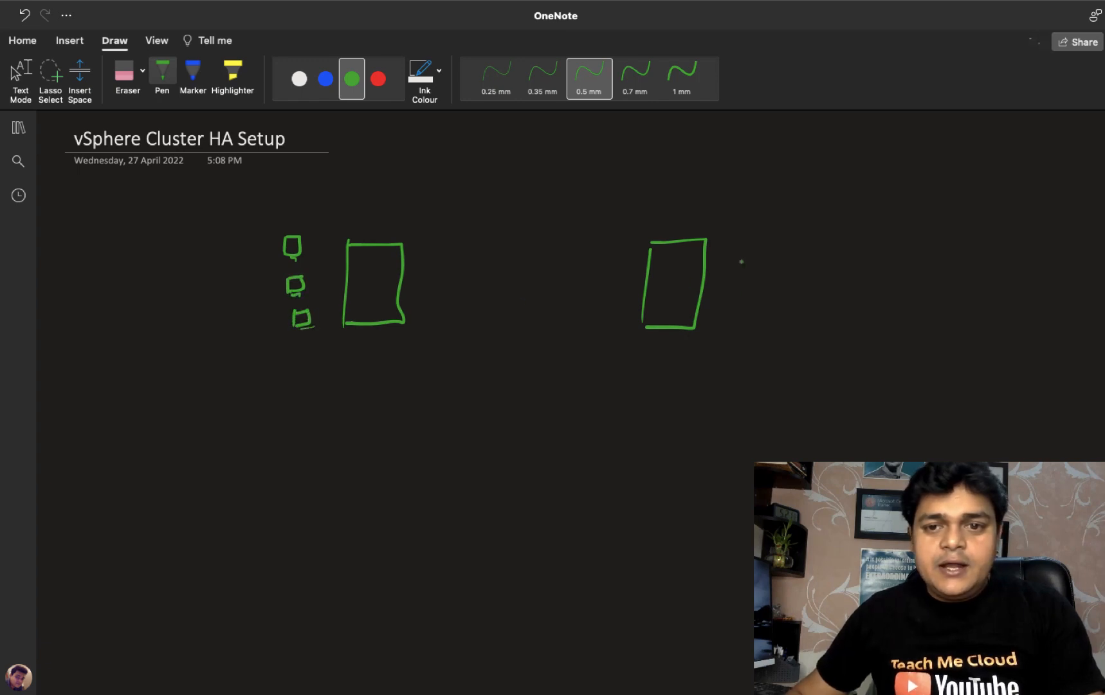
pyautogui.moveTo(738, 250); pyautogui.dragTo(737, 269)
pyautogui.moveTo(738, 251)
pyautogui.mouseDown()
pyautogui.moveTo(753, 260)
pyautogui.moveTo(738, 271)
pyautogui.moveTo(741, 312)
pyautogui.mouseUp()
pyautogui.moveTo(741, 290)
pyautogui.mouseDown()
pyautogui.moveTo(762, 291)
pyautogui.moveTo(739, 308)
pyautogui.moveTo(742, 332)
pyautogui.mouseUp()
pyautogui.moveTo(742, 317)
pyautogui.mouseDown()
pyautogui.moveTo(758, 317)
pyautogui.moveTo(750, 331)
pyautogui.moveTo(766, 336)
pyautogui.mouseUp()
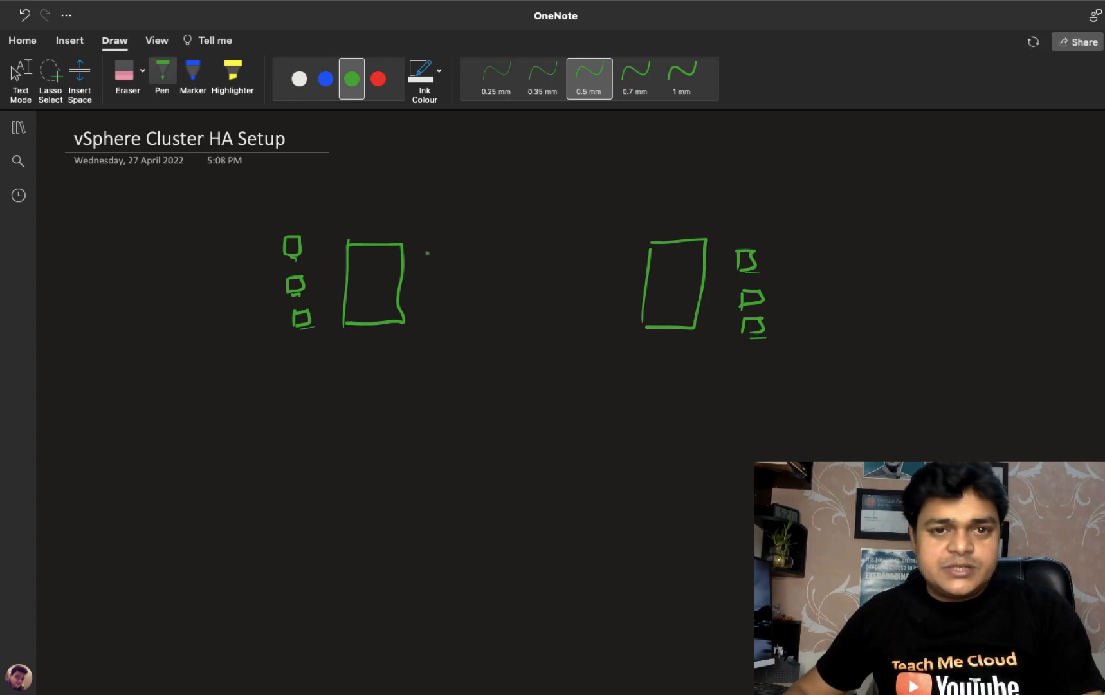
# Mark the first server box as failed with a red X beneath it.
pyautogui.click(379, 78)
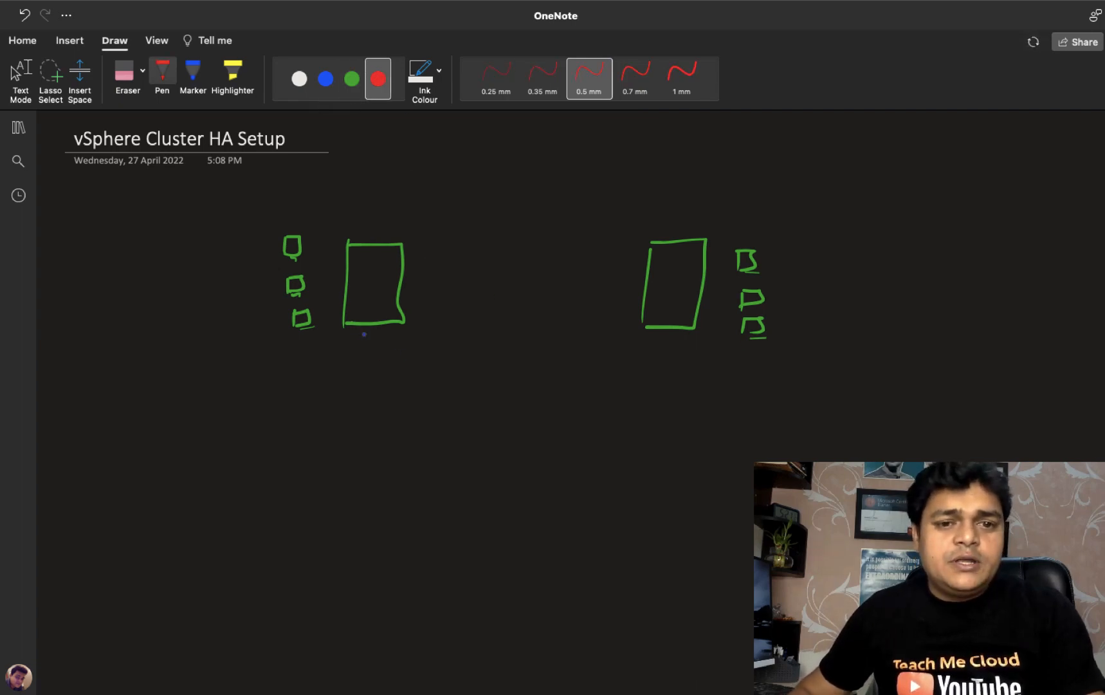
pyautogui.moveTo(372, 336); pyautogui.dragTo(361, 353)
pyautogui.moveTo(357, 339); pyautogui.dragTo(375, 351)
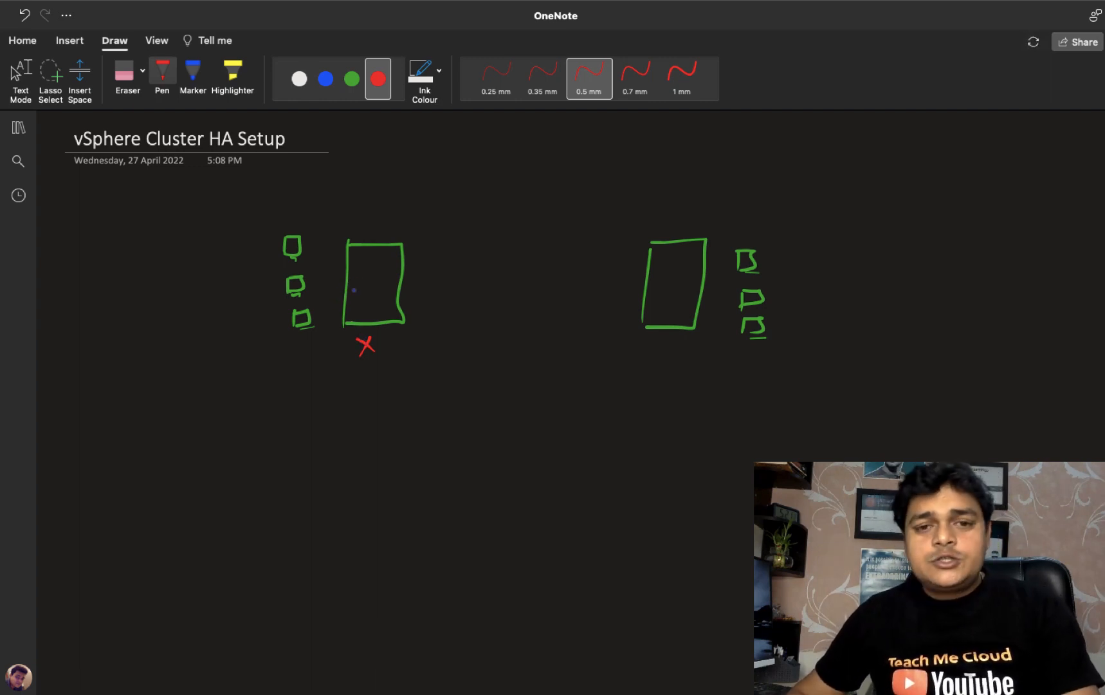
# Write a circled red "H.A." between the servers and draw a curved arrow from the first server's monitors to the second server.
pyautogui.moveTo(490, 265)
pyautogui.mouseDown()
pyautogui.moveTo(487, 287)
pyautogui.moveTo(502, 272)
pyautogui.mouseUp()
pyautogui.moveTo(501, 264)
pyautogui.mouseDown()
pyautogui.moveTo(500, 287)
pyautogui.moveTo(526, 277)
pyautogui.moveTo(479, 283)
pyautogui.moveTo(511, 250)
pyautogui.mouseUp()
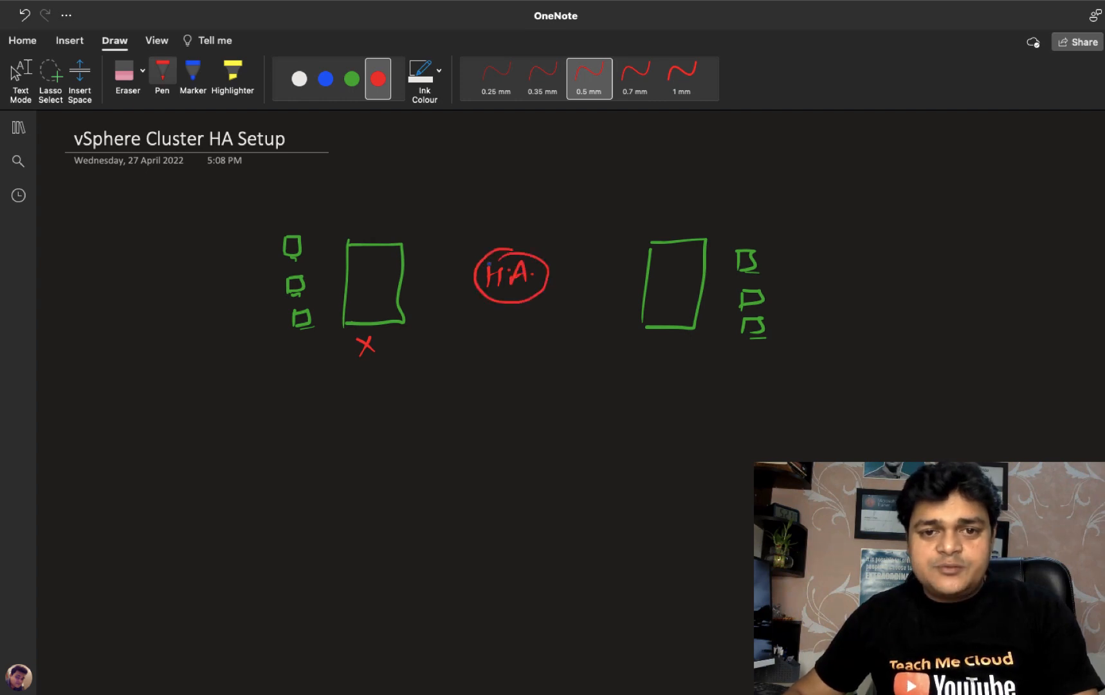
pyautogui.moveTo(309, 225)
pyautogui.mouseDown()
pyautogui.moveTo(490, 173)
pyautogui.moveTo(659, 218)
pyautogui.moveTo(669, 234)
pyautogui.mouseUp()
pyautogui.moveTo(648, 226)
pyautogui.mouseDown()
pyautogui.moveTo(669, 234)
pyautogui.moveTo(677, 222)
pyautogui.mouseUp()
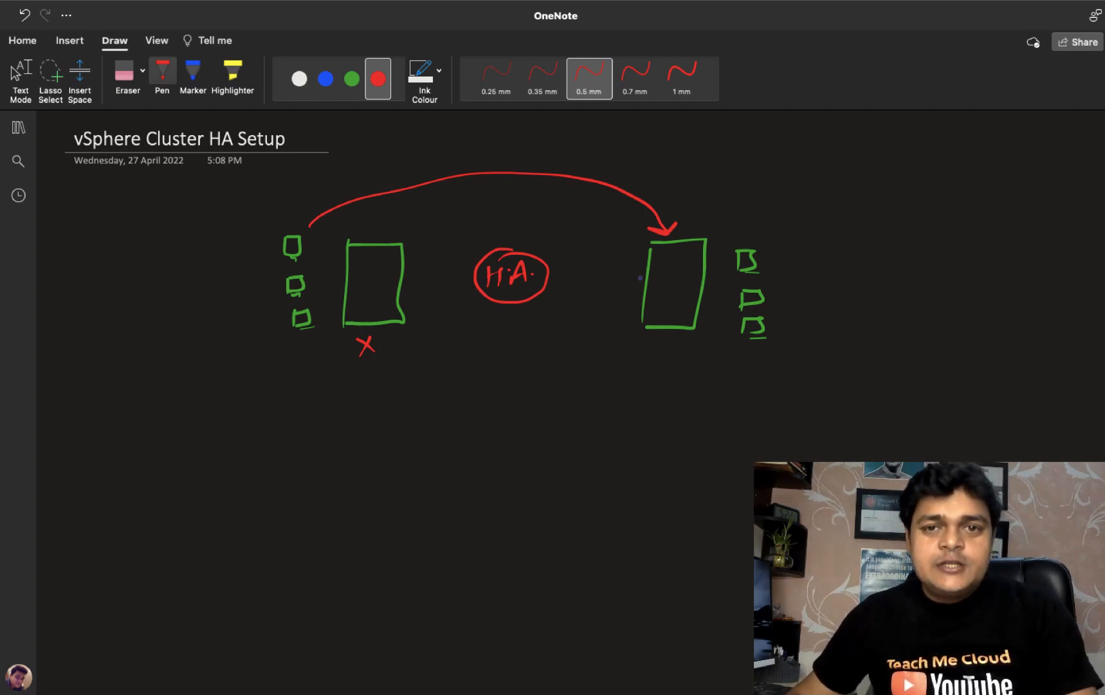
pyautogui.press('Escape')
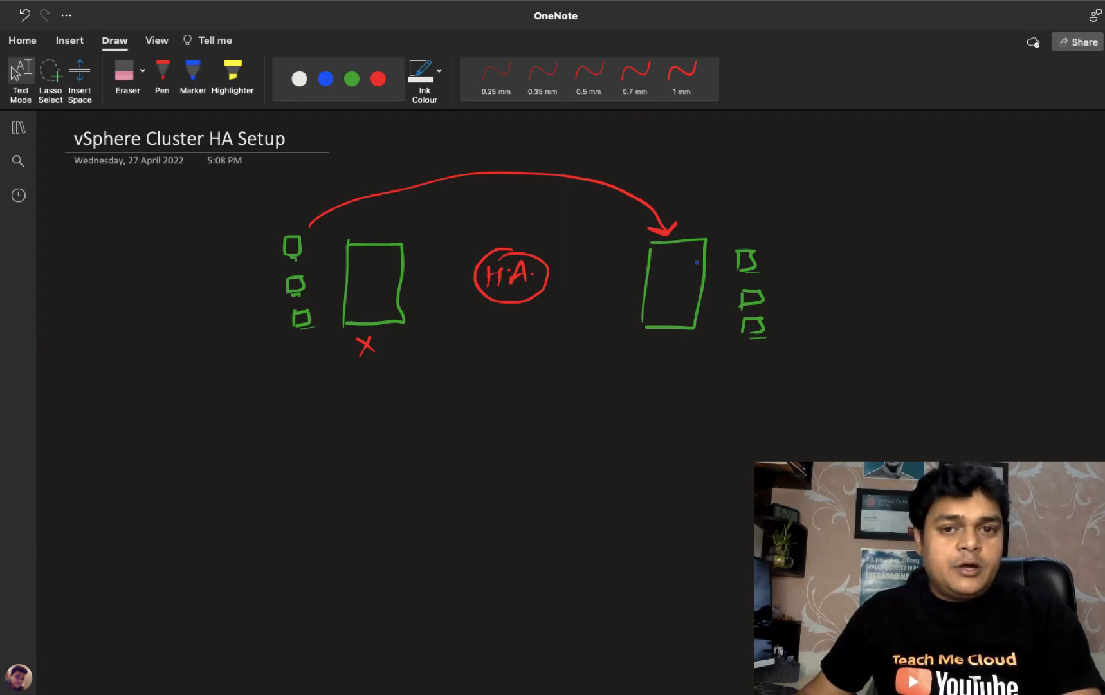
# Handwrite the first requirement in white below the diagram: "1- V-motion Must Enable".
pyautogui.click(162, 74)
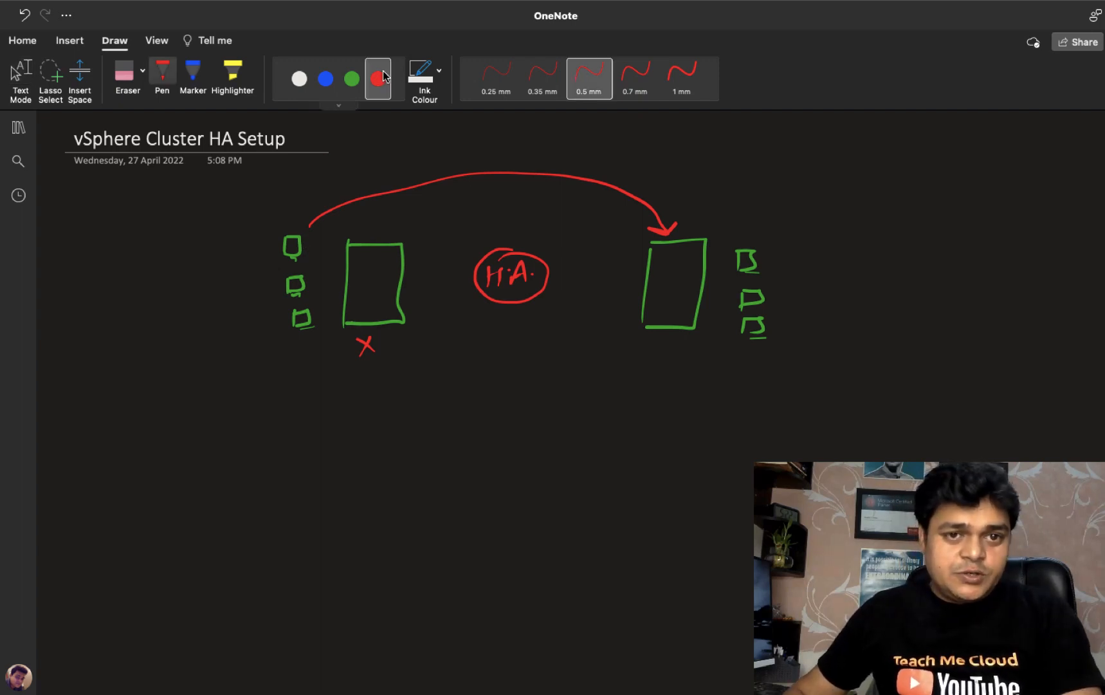
pyautogui.click(299, 78)
pyautogui.moveTo(124, 409); pyautogui.dragTo(122, 429)
pyautogui.moveTo(138, 421)
pyautogui.mouseDown()
pyautogui.moveTo(178, 409)
pyautogui.moveTo(212, 414)
pyautogui.moveTo(219, 430)
pyautogui.mouseUp()
pyautogui.moveTo(231, 417); pyautogui.dragTo(254, 428)
pyautogui.moveTo(247, 419)
pyautogui.mouseDown()
pyautogui.moveTo(268, 415)
pyautogui.moveTo(265, 428)
pyautogui.mouseUp()
pyautogui.click(267, 406)
pyautogui.moveTo(291, 416)
pyautogui.mouseDown()
pyautogui.moveTo(284, 430)
pyautogui.moveTo(297, 419)
pyautogui.mouseUp()
pyautogui.moveTo(300, 430); pyautogui.dragTo(317, 428)
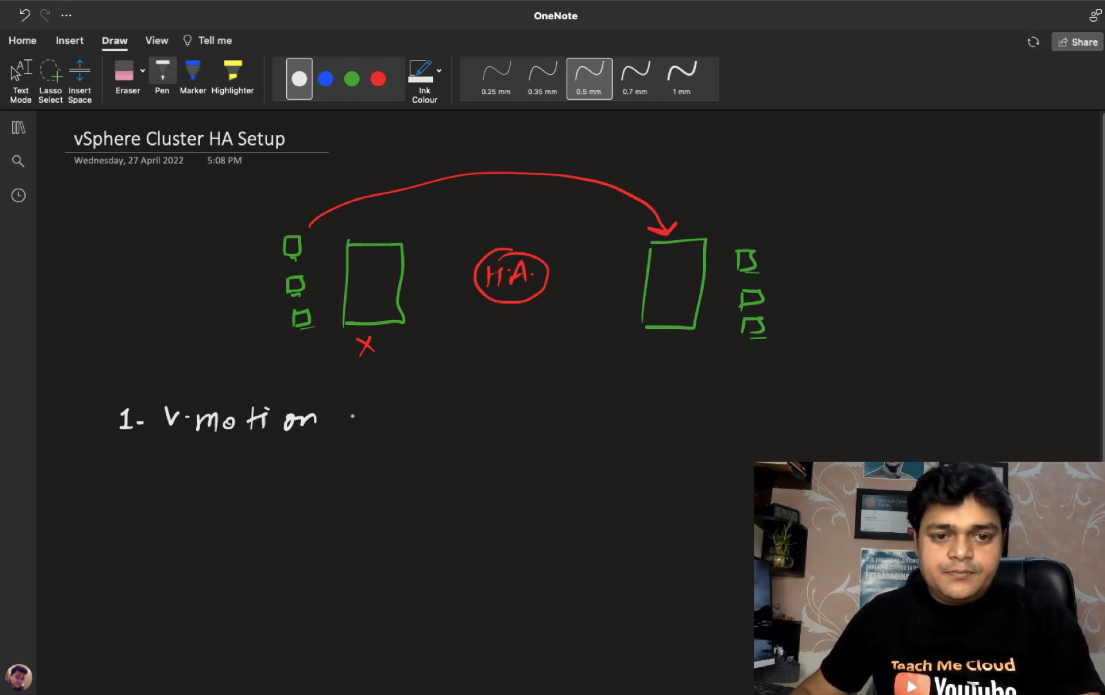
pyautogui.moveTo(346, 430)
pyautogui.mouseDown()
pyautogui.moveTo(358, 412)
pyautogui.moveTo(373, 429)
pyautogui.mouseUp()
pyautogui.moveTo(370, 415); pyautogui.dragTo(403, 431)
pyautogui.moveTo(404, 420)
pyautogui.mouseDown()
pyautogui.moveTo(458, 429)
pyautogui.moveTo(464, 408)
pyautogui.mouseUp()
pyautogui.moveTo(465, 418); pyautogui.dragTo(509, 431)
pyautogui.moveTo(509, 409); pyautogui.dragTo(531, 438)
pyautogui.moveTo(555, 422); pyautogui.dragTo(548, 433)
# Handwrite the second requirement on the next line: "2- Share storage".
pyautogui.moveTo(111, 475); pyautogui.dragTo(128, 496)
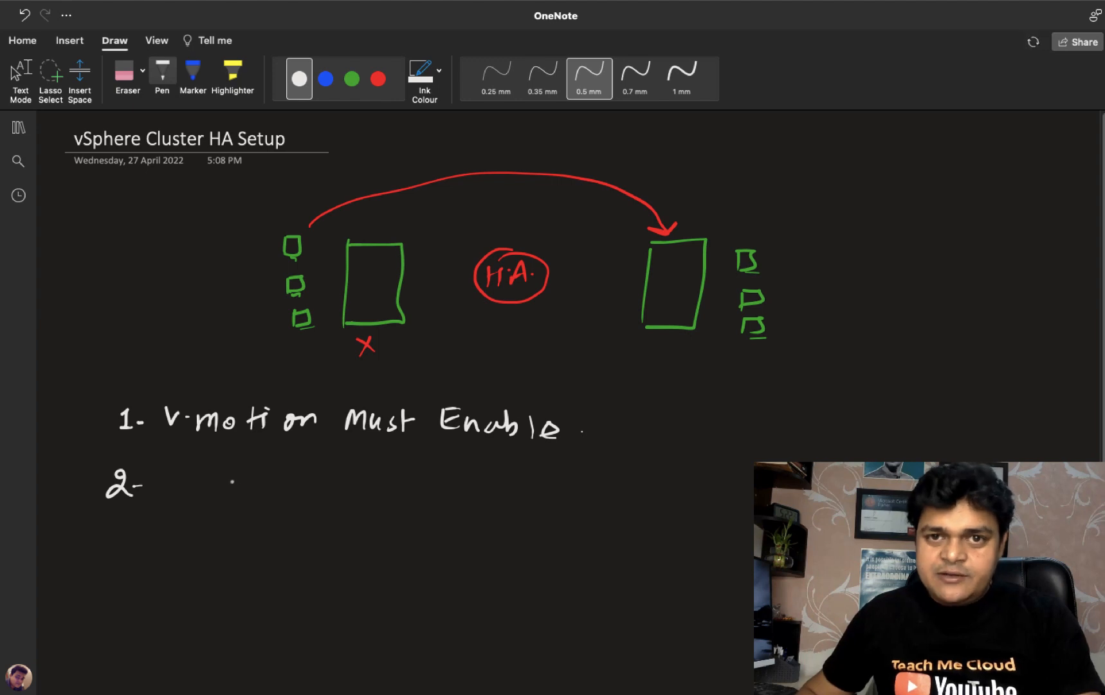
pyautogui.moveTo(179, 474)
pyautogui.mouseDown()
pyautogui.moveTo(164, 492)
pyautogui.moveTo(259, 480)
pyautogui.moveTo(323, 499)
pyautogui.mouseUp()
pyautogui.moveTo(326, 489)
pyautogui.mouseDown()
pyautogui.moveTo(356, 484)
pyautogui.moveTo(379, 514)
pyautogui.moveTo(403, 481)
pyautogui.mouseUp()
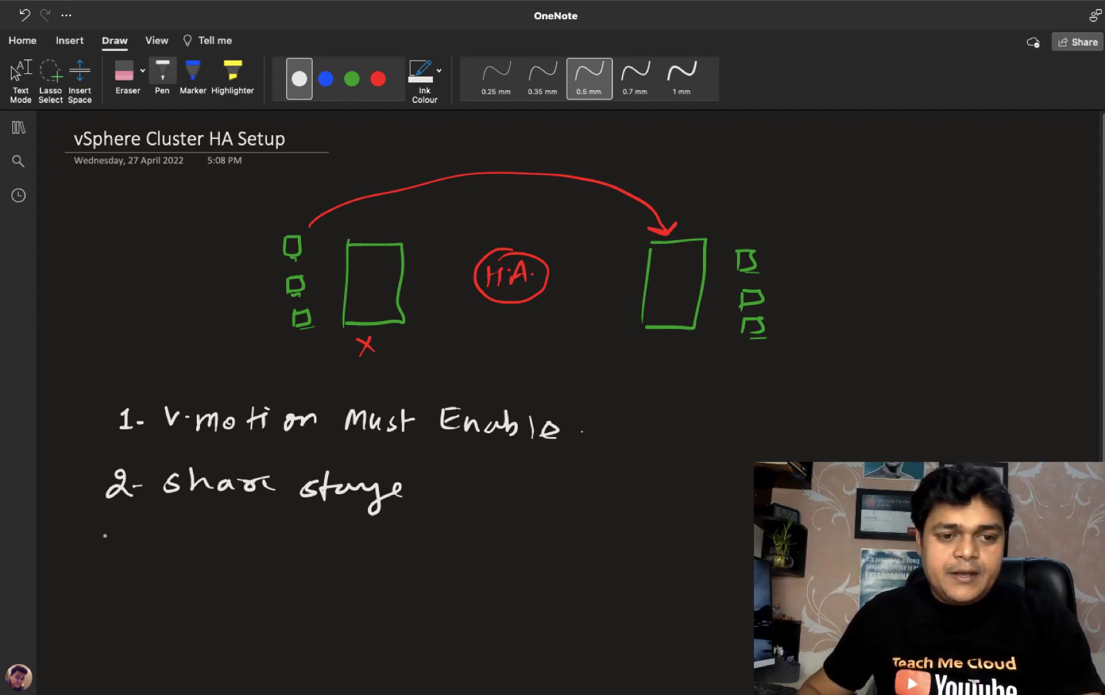
# Handwrite the third requirement below it: "3- 2 Share storage connected with Both".
pyautogui.moveTo(105, 533); pyautogui.dragTo(105, 551)
pyautogui.moveTo(166, 530)
pyautogui.mouseDown()
pyautogui.moveTo(180, 544)
pyautogui.moveTo(353, 558)
pyautogui.mouseUp()
pyautogui.moveTo(351, 546)
pyautogui.mouseDown()
pyautogui.moveTo(456, 537)
pyautogui.moveTo(510, 553)
pyautogui.mouseUp()
pyautogui.moveTo(518, 544); pyautogui.dragTo(527, 546)
pyautogui.moveTo(534, 552)
pyautogui.mouseDown()
pyautogui.moveTo(703, 540)
pyautogui.moveTo(709, 556)
pyautogui.mouseUp()
pyautogui.moveTo(708, 534)
pyautogui.mouseDown()
pyautogui.moveTo(723, 530)
pyautogui.moveTo(721, 559)
pyautogui.mouseUp()
pyautogui.moveTo(733, 526)
pyautogui.mouseDown()
pyautogui.moveTo(736, 554)
pyautogui.moveTo(754, 555)
pyautogui.mouseUp()
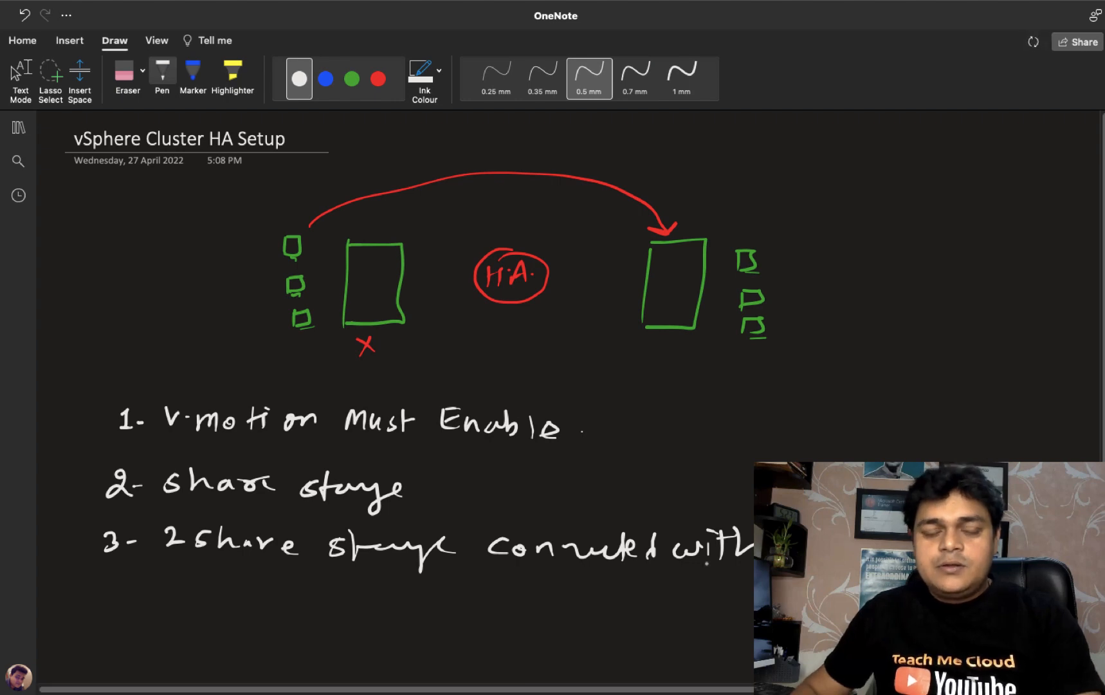
# Handwrite the fourth requirement at the end of the list: "4- vCenter Ser and Cluster".
pyautogui.moveTo(98, 581)
pyautogui.mouseDown()
pyautogui.moveTo(99, 605)
pyautogui.moveTo(116, 606)
pyautogui.mouseUp()
pyautogui.moveTo(120, 594)
pyautogui.mouseDown()
pyautogui.moveTo(198, 574)
pyautogui.moveTo(217, 597)
pyautogui.moveTo(254, 582)
pyautogui.moveTo(291, 599)
pyautogui.moveTo(311, 589)
pyautogui.mouseUp()
pyautogui.moveTo(341, 591)
pyautogui.mouseDown()
pyautogui.moveTo(324, 610)
pyautogui.moveTo(391, 596)
pyautogui.moveTo(428, 611)
pyautogui.mouseUp()
pyautogui.moveTo(452, 611)
pyautogui.mouseDown()
pyautogui.moveTo(479, 602)
pyautogui.moveTo(482, 616)
pyautogui.moveTo(566, 614)
pyautogui.mouseUp()
pyautogui.moveTo(569, 598)
pyautogui.mouseDown()
pyautogui.moveTo(588, 611)
pyautogui.moveTo(609, 595)
pyautogui.mouseUp()
pyautogui.moveTo(614, 588)
pyautogui.mouseDown()
pyautogui.moveTo(614, 615)
pyautogui.moveTo(675, 601)
pyautogui.mouseUp()
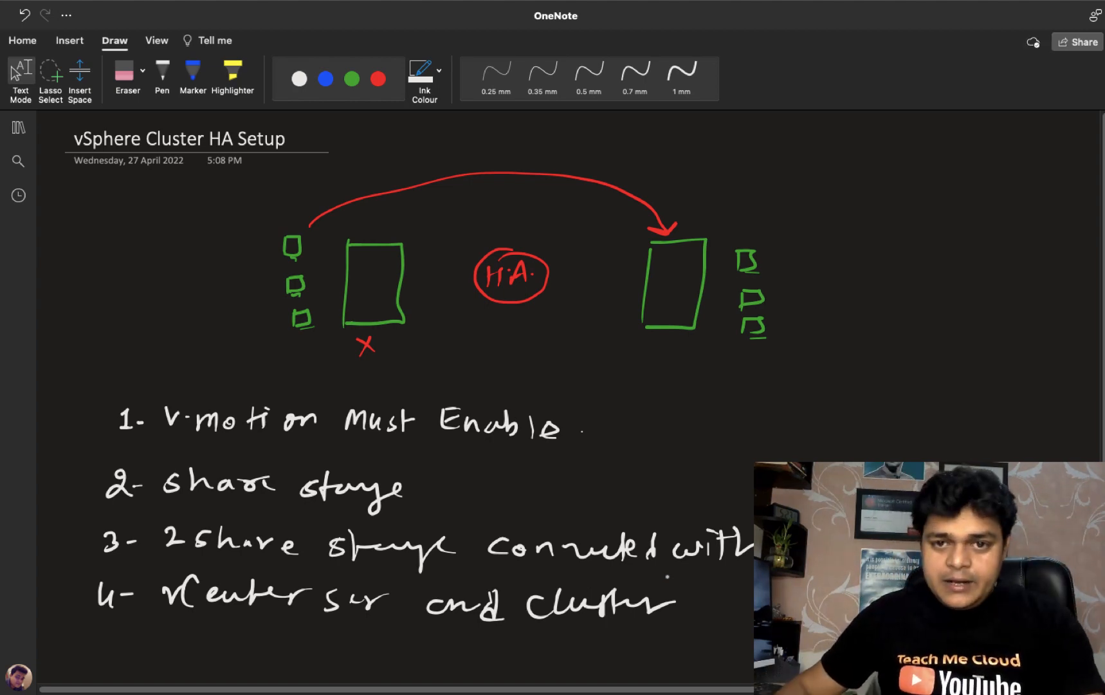
# In blank space below the list, draw a red box labelled "ESXI-1" with the IP address 192.168.1.100 beneath it.
pyautogui.click(162, 76)
pyautogui.scroll(-1, 566, 386)
pyautogui.scroll(-5, 566, 386)
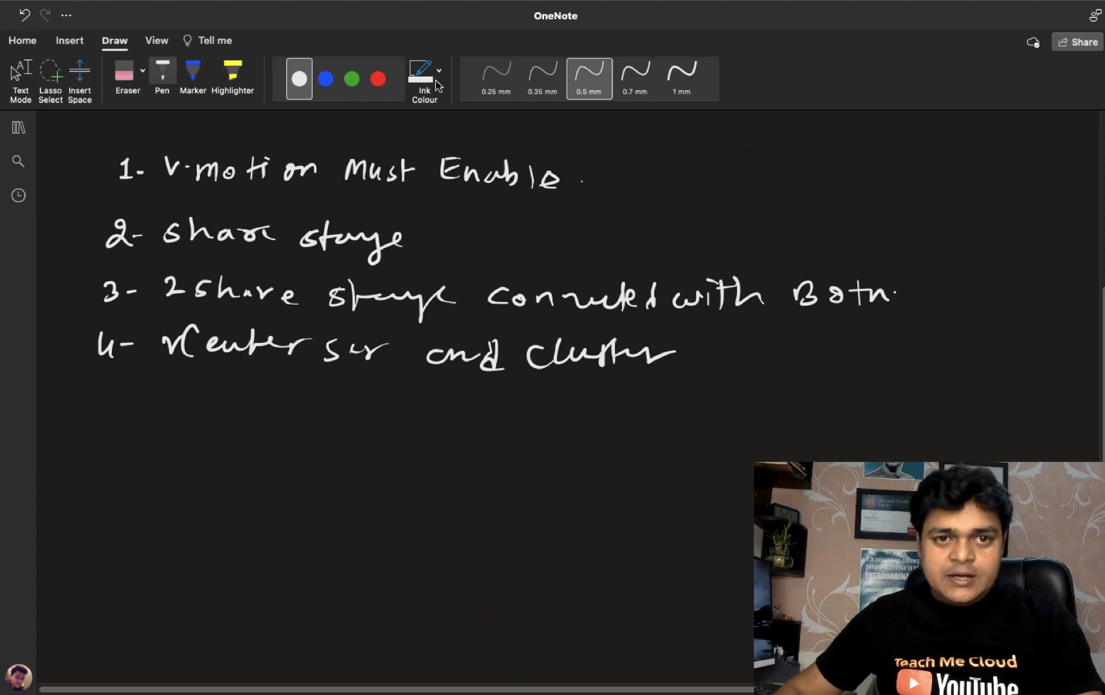
pyautogui.click(378, 79)
pyautogui.scroll(-5, 422, 337)
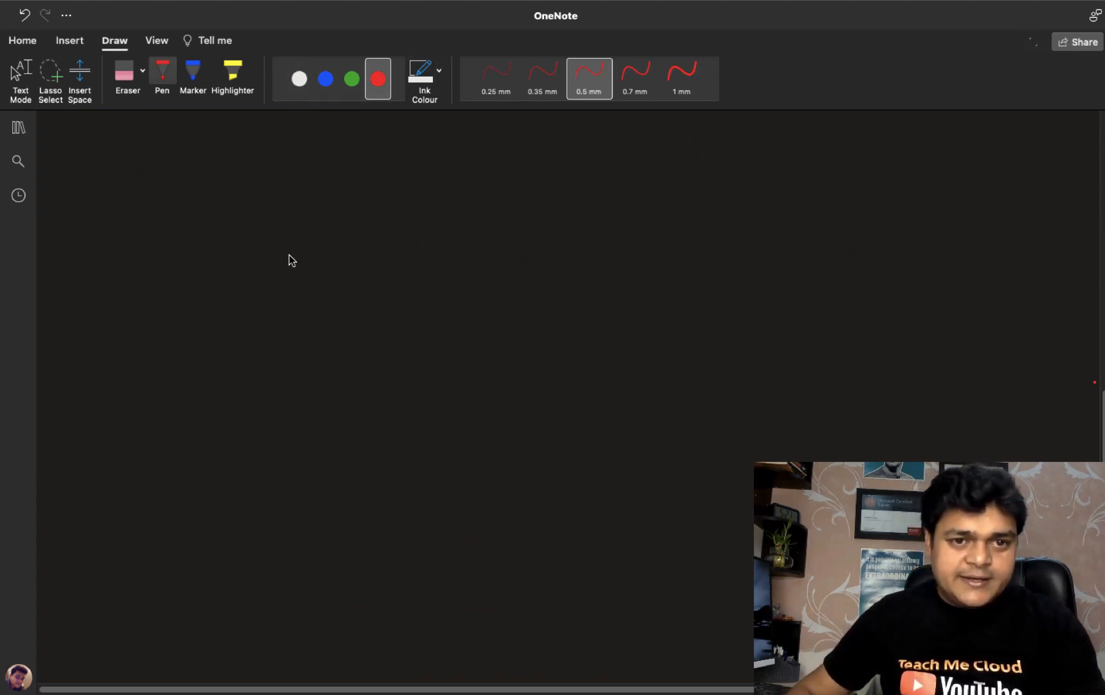
pyautogui.moveTo(311, 167)
pyautogui.mouseDown()
pyautogui.moveTo(312, 225)
pyautogui.moveTo(360, 207)
pyautogui.moveTo(310, 232)
pyautogui.mouseUp()
pyautogui.moveTo(301, 140); pyautogui.dragTo(356, 154)
pyautogui.moveTo(362, 147); pyautogui.dragTo(368, 146)
pyautogui.moveTo(370, 142); pyautogui.dragTo(374, 153)
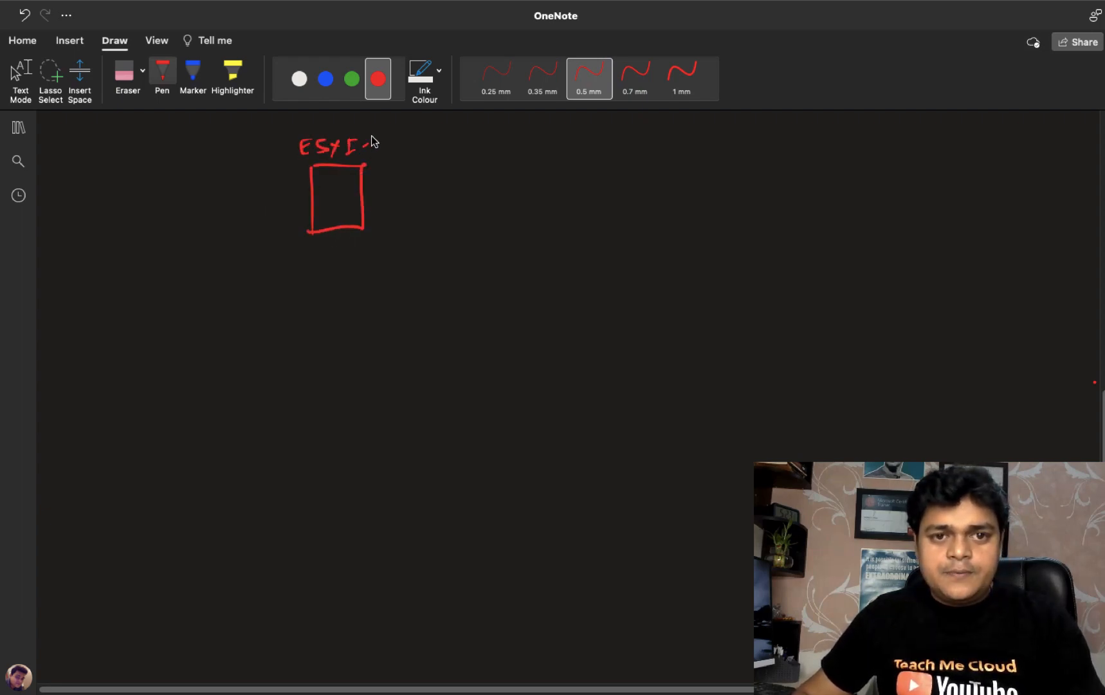
pyautogui.moveTo(278, 269)
pyautogui.mouseDown()
pyautogui.moveTo(298, 281)
pyautogui.moveTo(363, 261)
pyautogui.moveTo(373, 276)
pyautogui.moveTo(390, 263)
pyautogui.moveTo(415, 274)
pyautogui.moveTo(459, 263)
pyautogui.mouseUp()
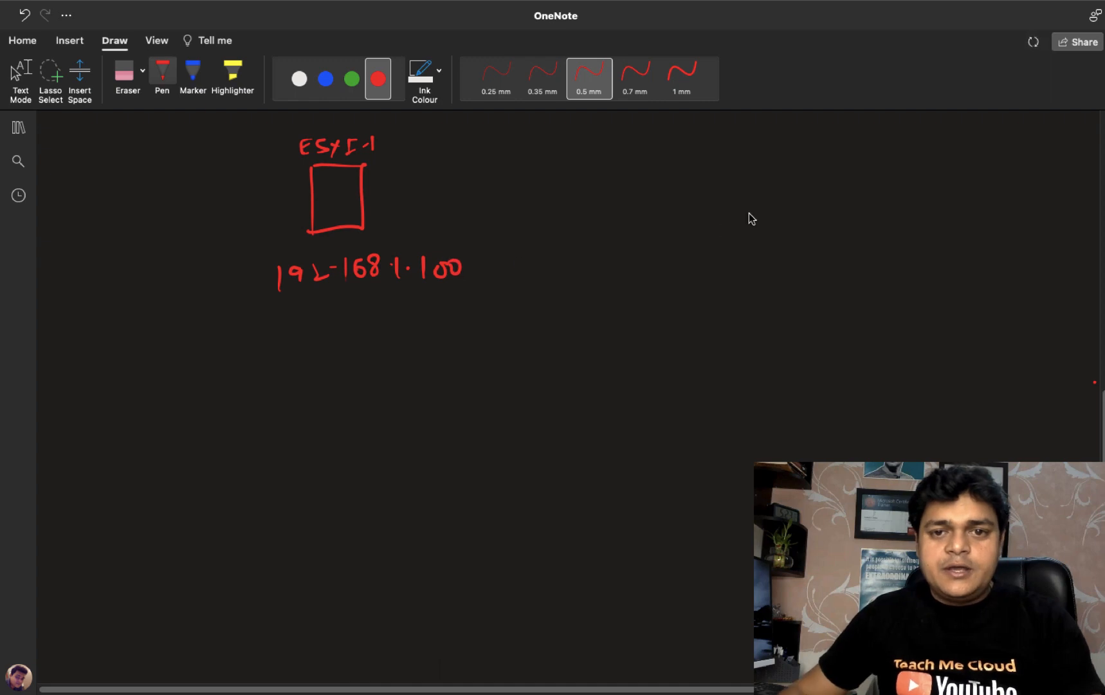
# Draw a second red box labelled "ESXI-2" with IP 192.168.1.11, and below the hosts a green monitor labelled "vCenter server" with its IP address.
pyautogui.moveTo(679, 180)
pyautogui.mouseDown()
pyautogui.moveTo(683, 242)
pyautogui.moveTo(739, 242)
pyautogui.moveTo(682, 240)
pyautogui.moveTo(679, 281)
pyautogui.moveTo(718, 275)
pyautogui.moveTo(742, 289)
pyautogui.moveTo(802, 269)
pyautogui.mouseUp()
pyautogui.click(815, 271)
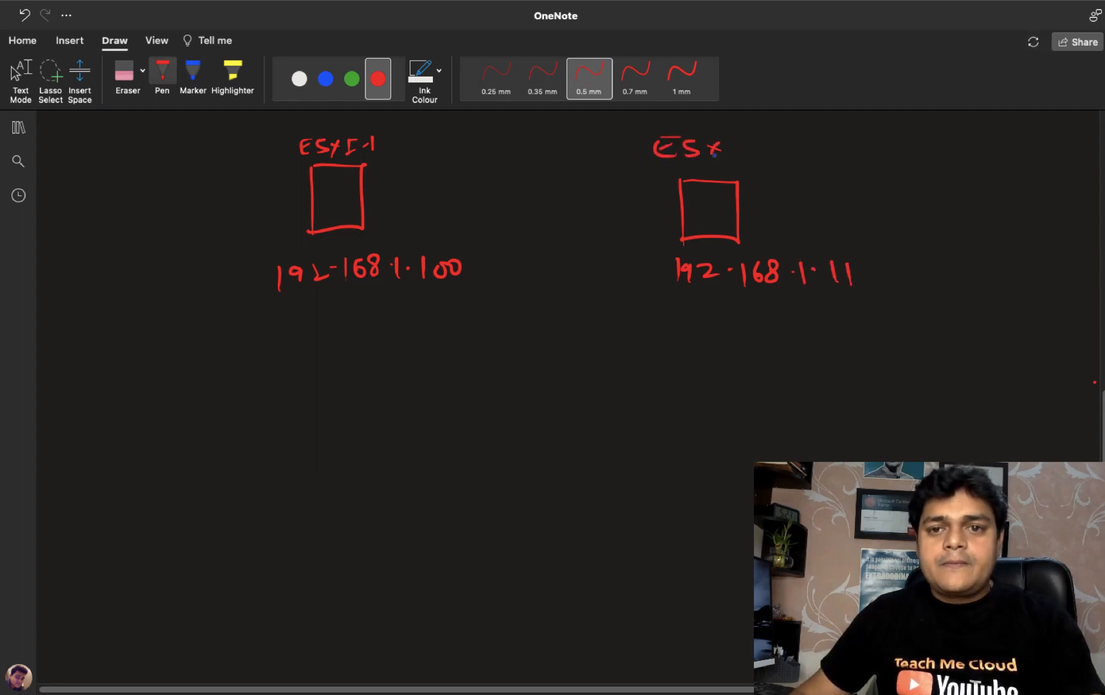
pyautogui.moveTo(755, 148); pyautogui.dragTo(785, 152)
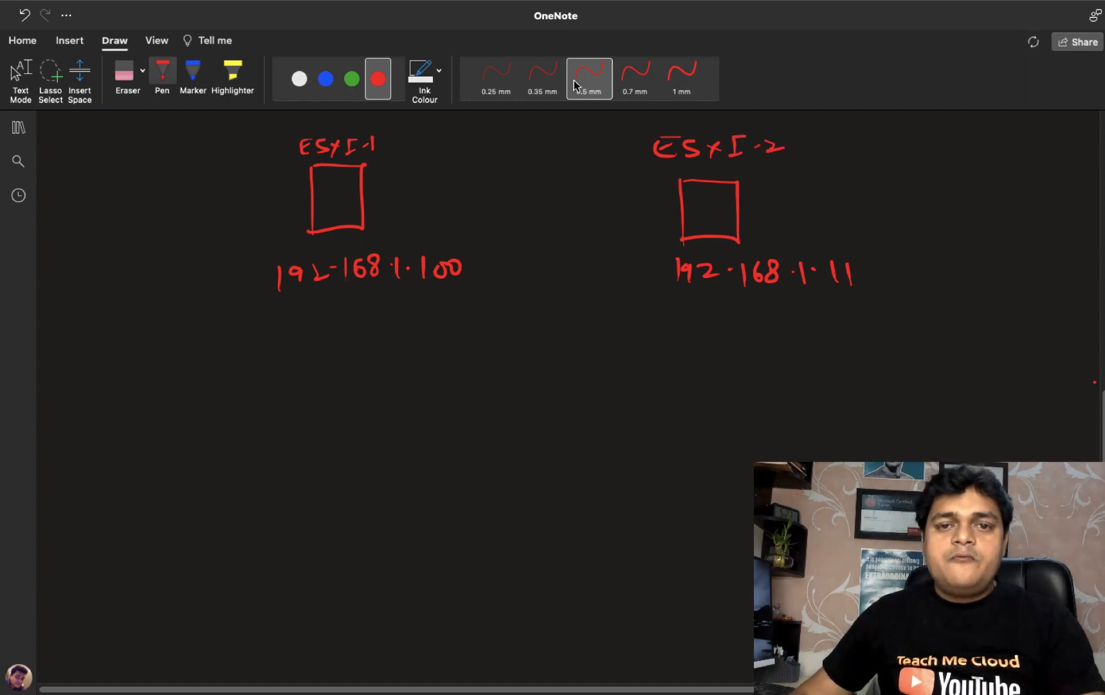
pyautogui.moveTo(498, 417)
pyautogui.mouseDown()
pyautogui.moveTo(500, 455)
pyautogui.moveTo(535, 455)
pyautogui.mouseUp()
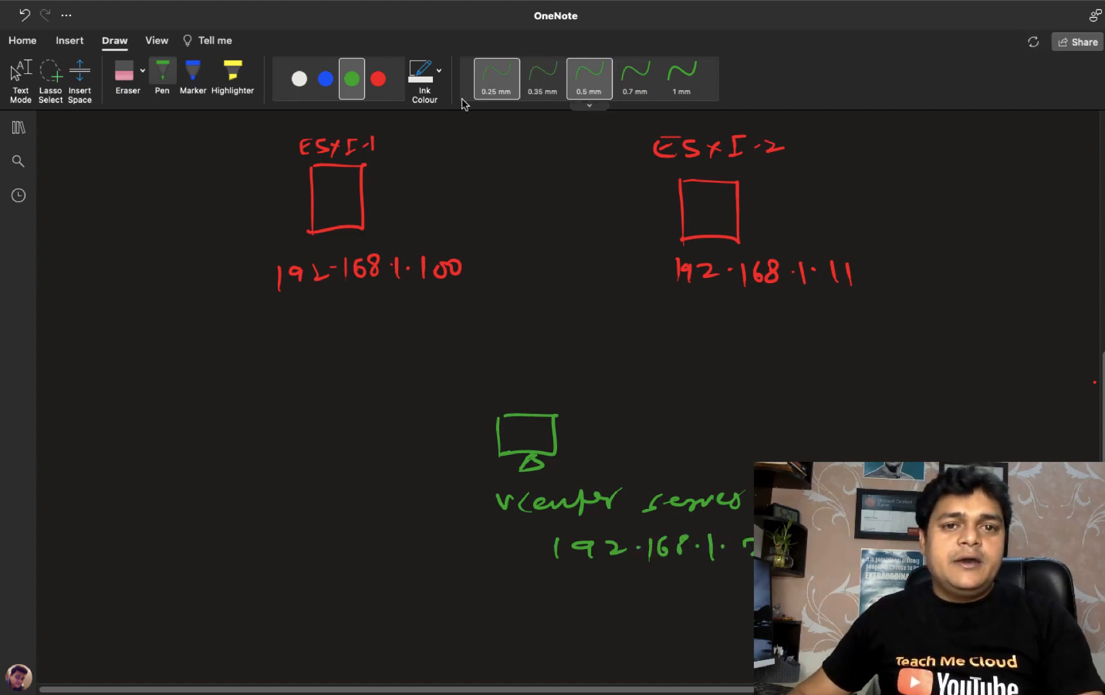
# Draw two white storage boxes beside the vCenter monitor and label them "share-1" and "share-2".
pyautogui.click(379, 78)
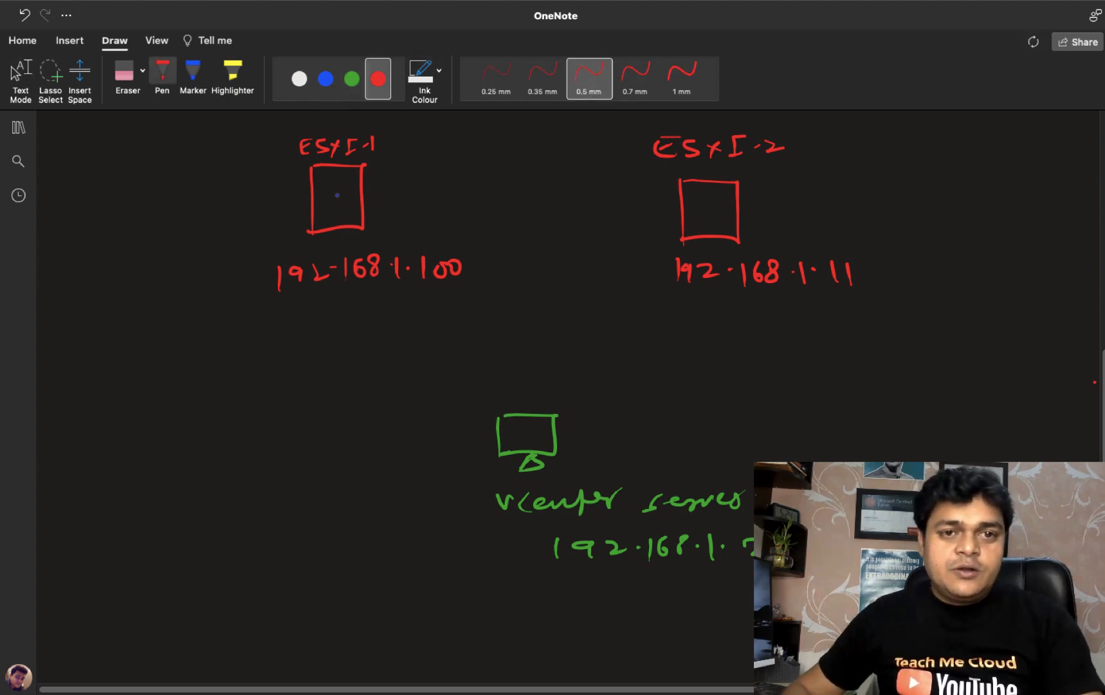
pyautogui.click(299, 78)
pyautogui.moveTo(222, 468); pyautogui.dragTo(222, 483)
pyautogui.moveTo(221, 429)
pyautogui.mouseDown()
pyautogui.moveTo(284, 429)
pyautogui.moveTo(223, 483)
pyautogui.mouseUp()
pyautogui.moveTo(346, 435)
pyautogui.mouseDown()
pyautogui.moveTo(346, 483)
pyautogui.moveTo(382, 481)
pyautogui.mouseUp()
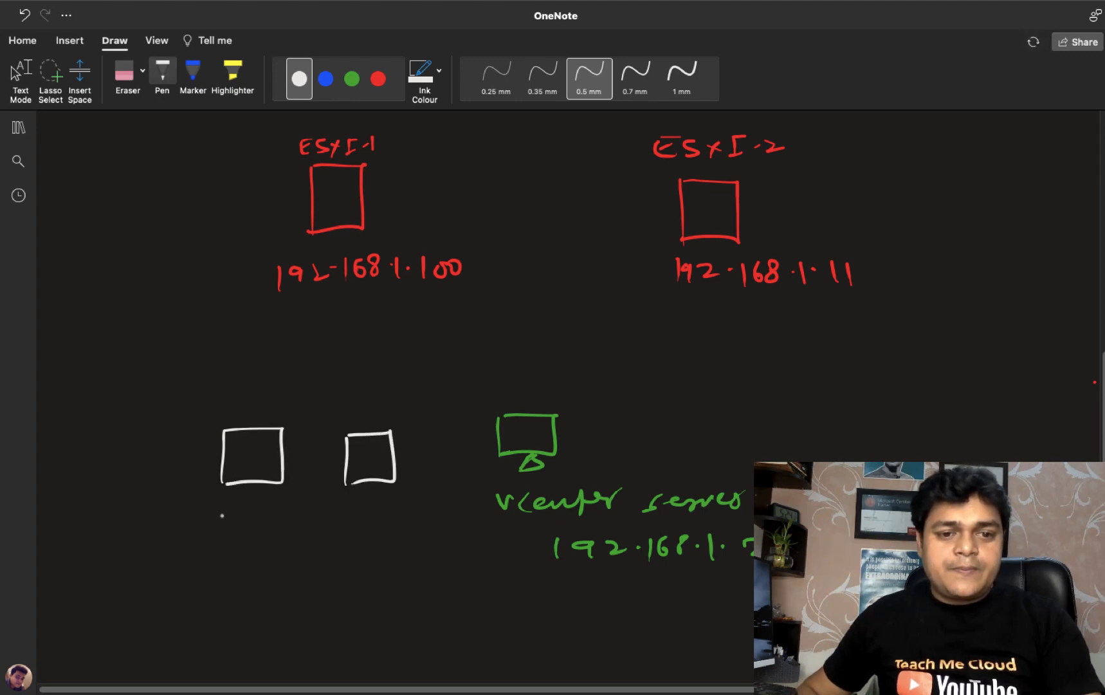
pyautogui.moveTo(232, 506); pyautogui.dragTo(257, 521)
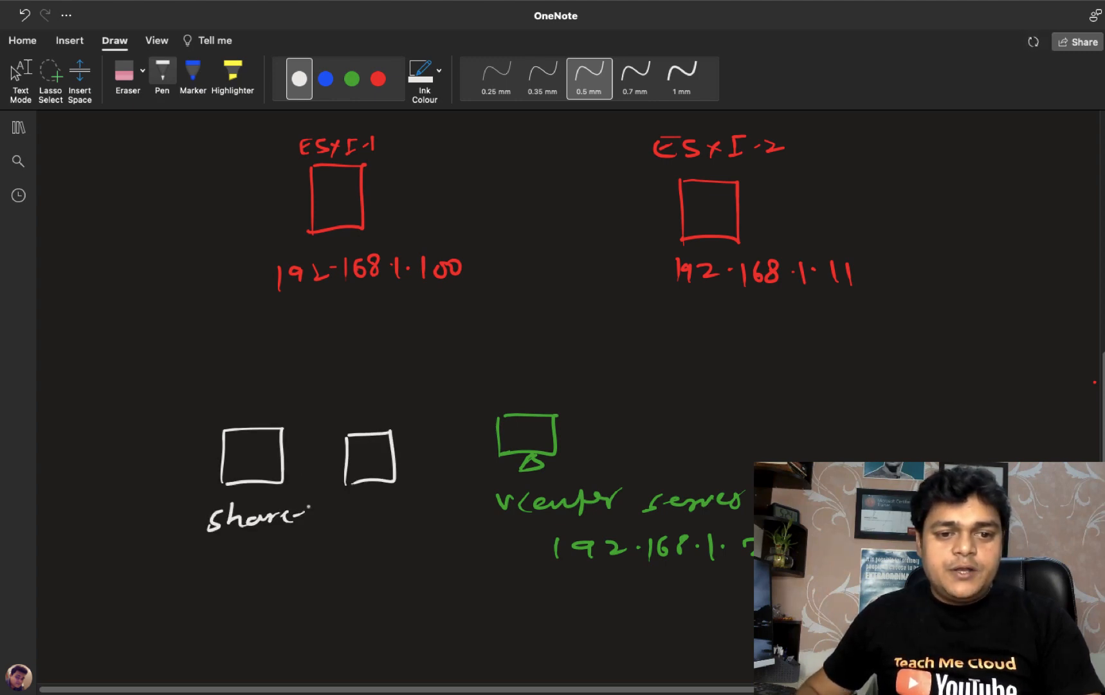
pyautogui.moveTo(361, 511); pyautogui.dragTo(346, 532)
pyautogui.moveTo(360, 507); pyautogui.dragTo(375, 536)
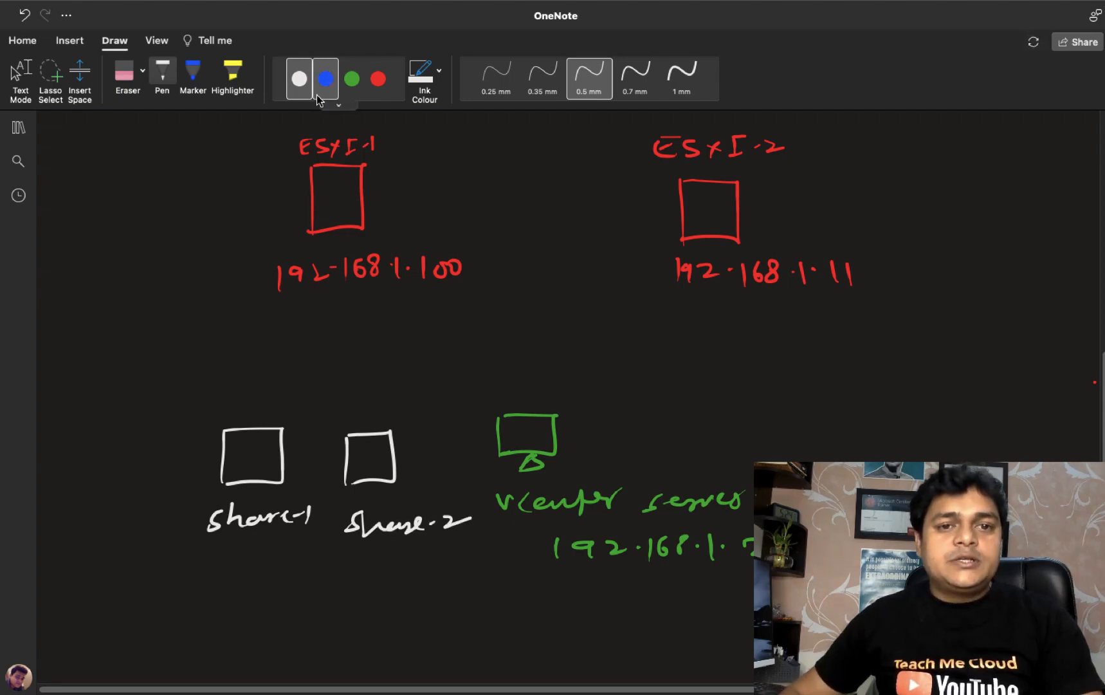
# Draw white lines connecting each of the two share boxes to both ESXi hosts.
pyautogui.moveTo(306, 398)
pyautogui.mouseDown()
pyautogui.moveTo(400, 360)
pyautogui.moveTo(326, 217)
pyautogui.mouseUp()
pyautogui.moveTo(406, 351); pyautogui.dragTo(686, 233)
pyautogui.moveTo(389, 420)
pyautogui.mouseDown()
pyautogui.moveTo(510, 370)
pyautogui.moveTo(468, 314)
pyautogui.moveTo(362, 221)
pyautogui.mouseUp()
pyautogui.moveTo(516, 361); pyautogui.dragTo(703, 226)
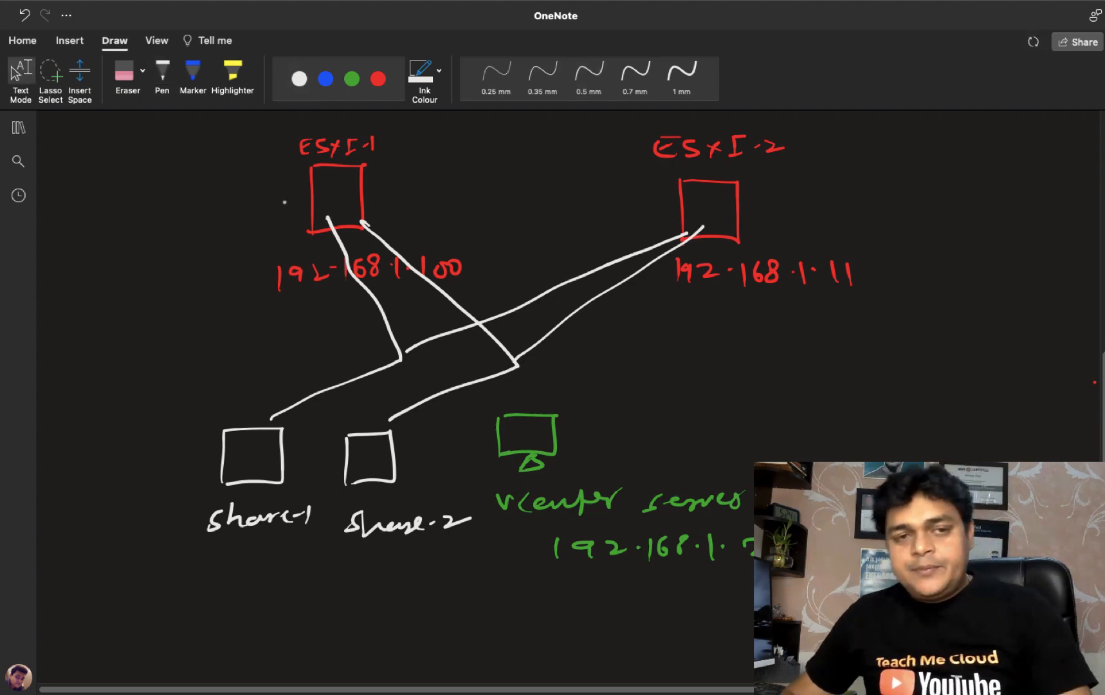
# Write "V-motion" in green beside the ESXI-2 host and circle it.
pyautogui.click(352, 79)
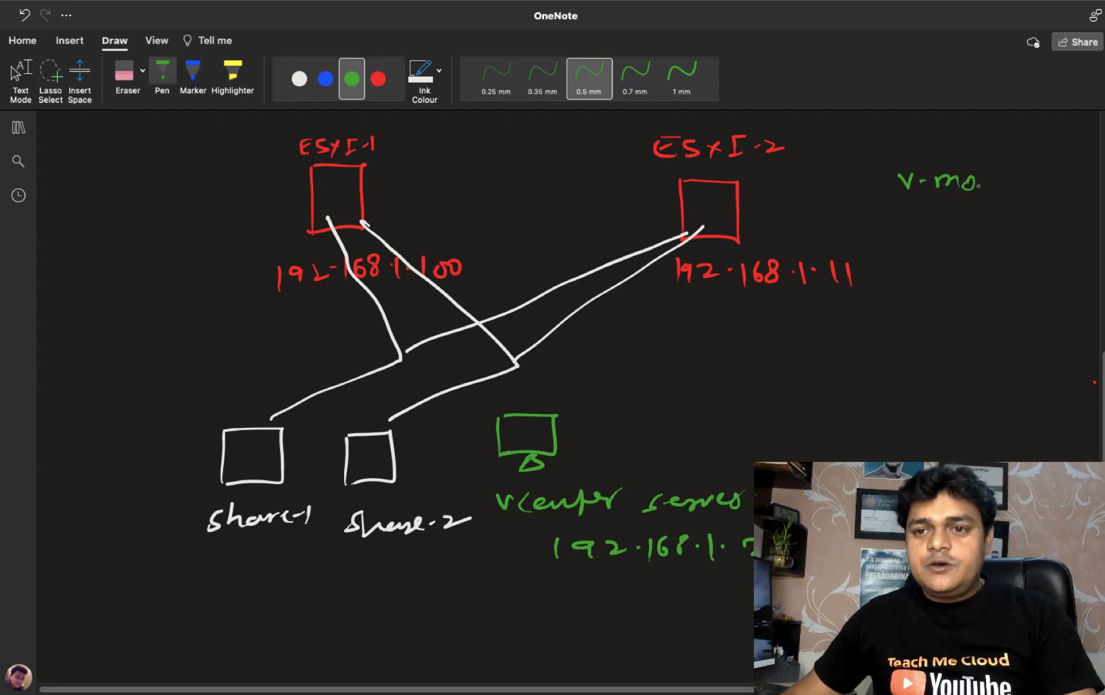
pyautogui.moveTo(968, 158)
pyautogui.mouseDown()
pyautogui.moveTo(900, 175)
pyautogui.moveTo(1037, 168)
pyautogui.moveTo(930, 158)
pyautogui.mouseUp()
pyautogui.press('Escape')
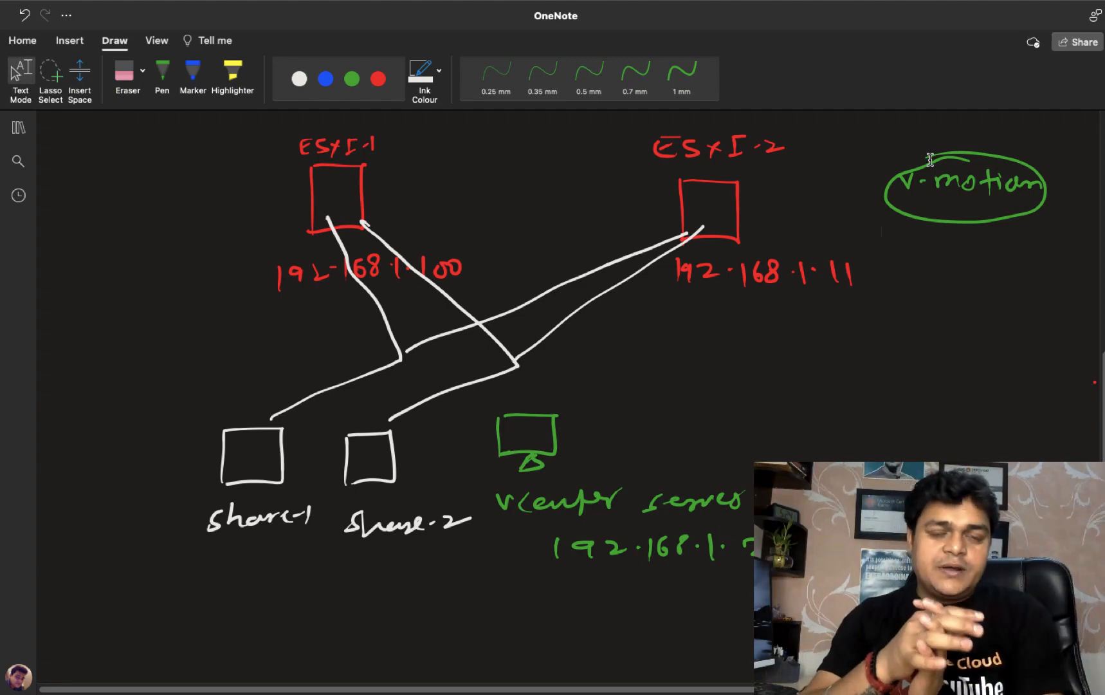
# Switch to the Windows desktop, minimize the Domain-2016 virtual machine and bring up the vSphere Client in Chrome.
pyautogui.hotkey('ctrl', 'Right')
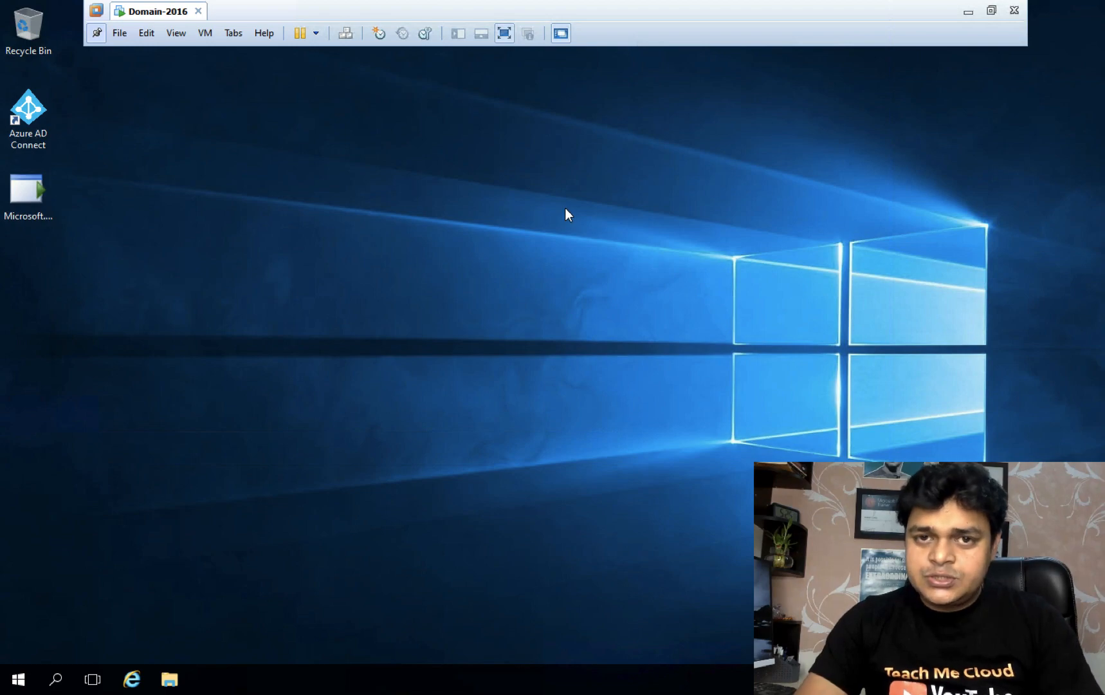
pyautogui.click(969, 11)
pyautogui.click(625, 679)
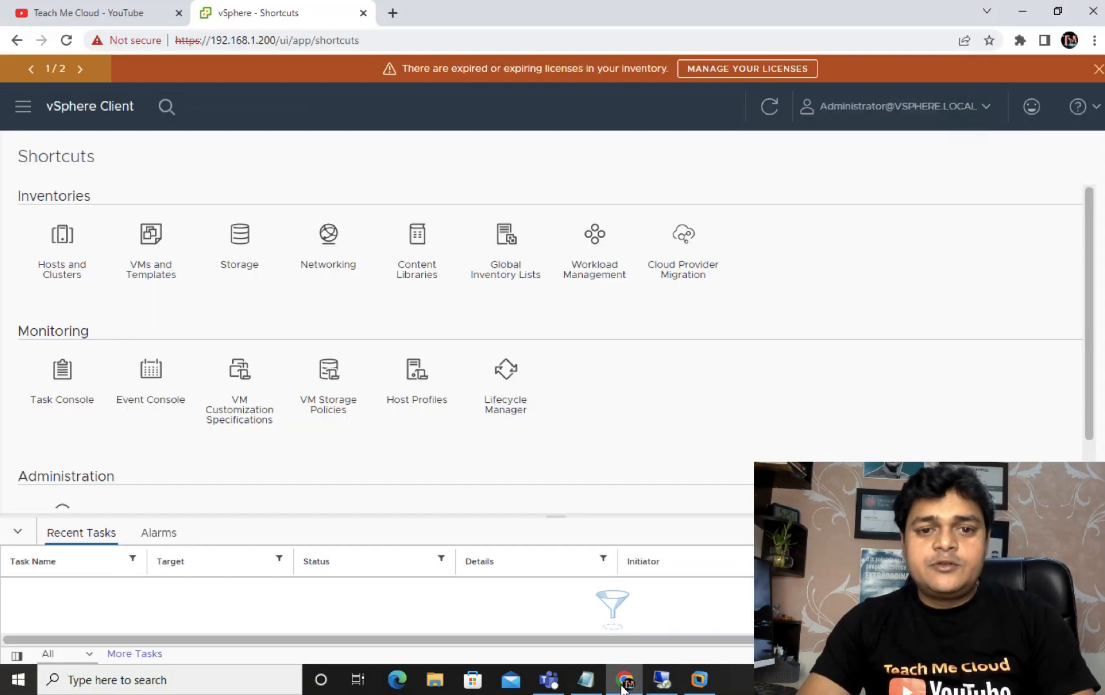
# Dismiss the expiring licenses banner and open the Hosts and Clusters inventory.
pyautogui.click(1098, 68)
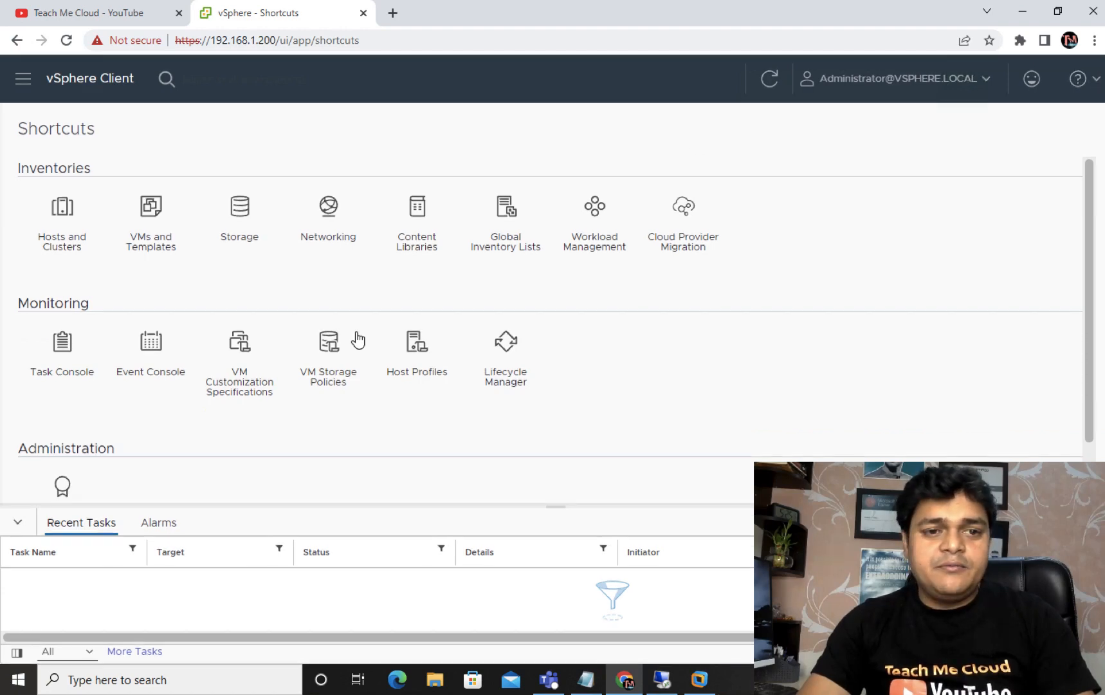
pyautogui.click(62, 229)
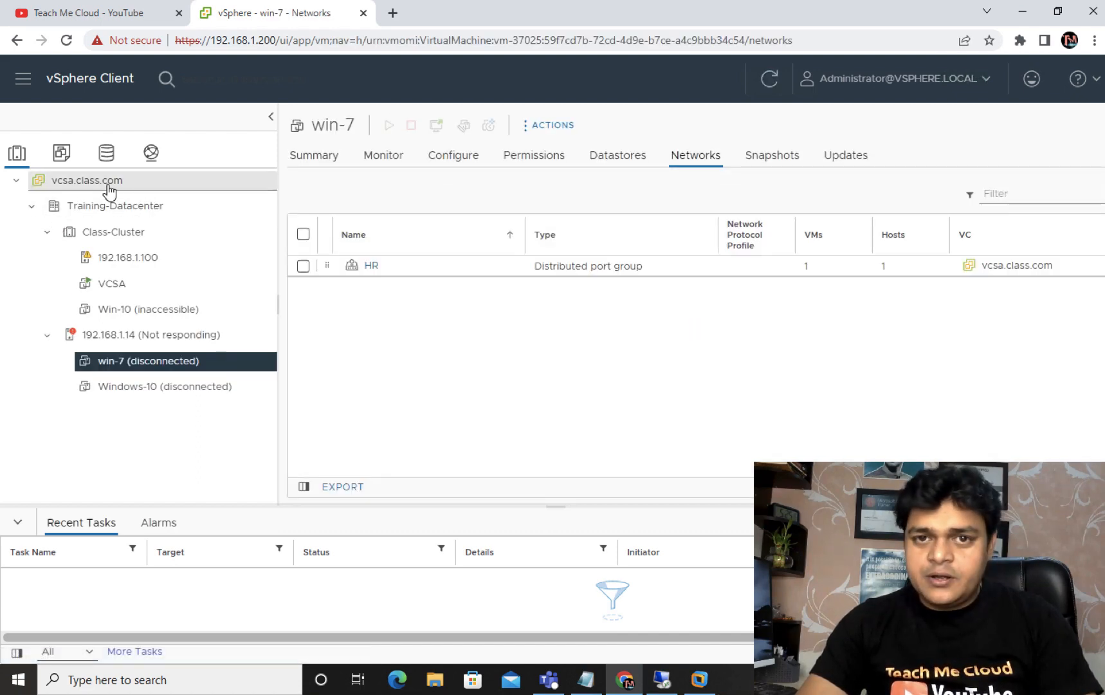
# Remove the non-responding host 192.168.1.14 and its virtual machines from the inventory.
pyautogui.click(108, 234)
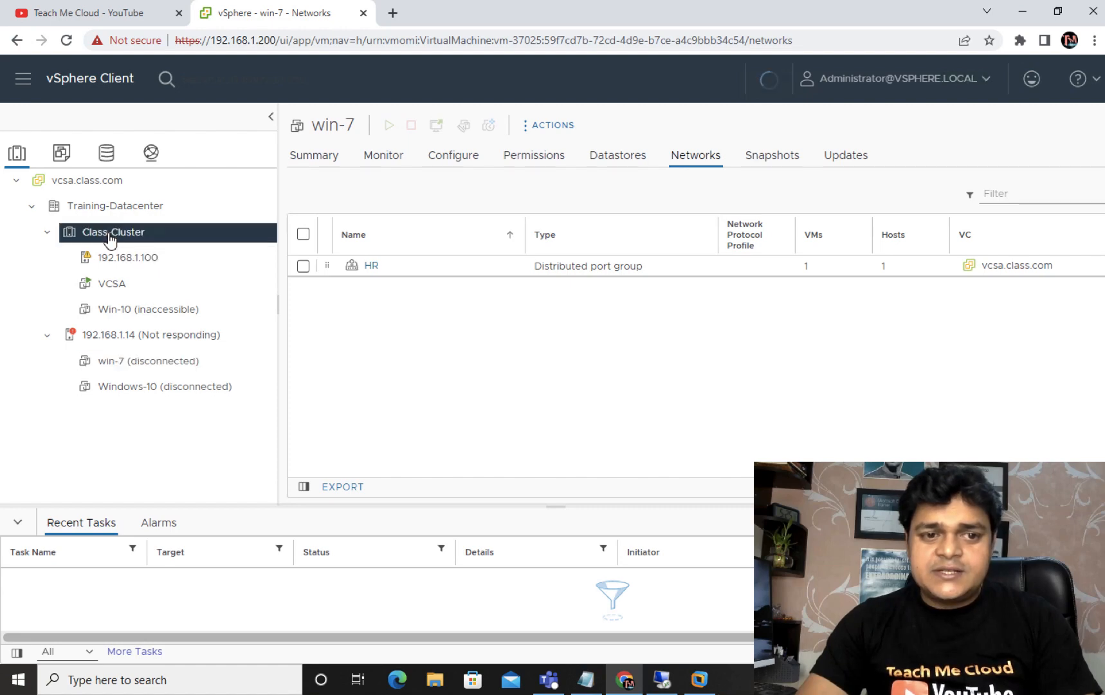
pyautogui.rightClick(154, 339)
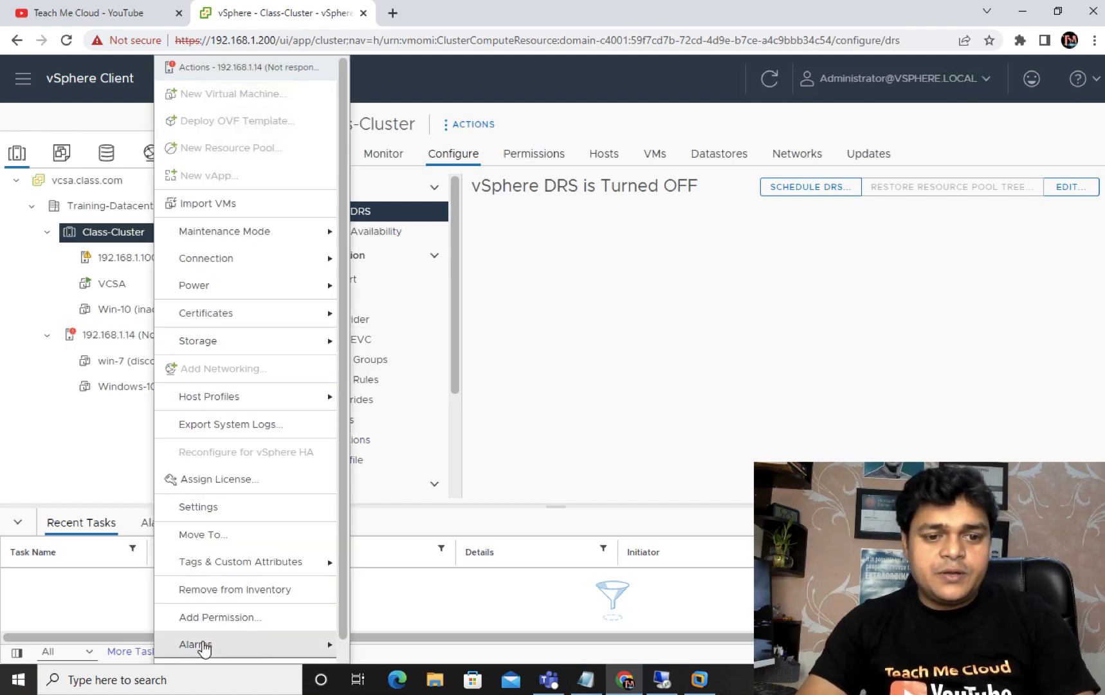
pyautogui.click(234, 590)
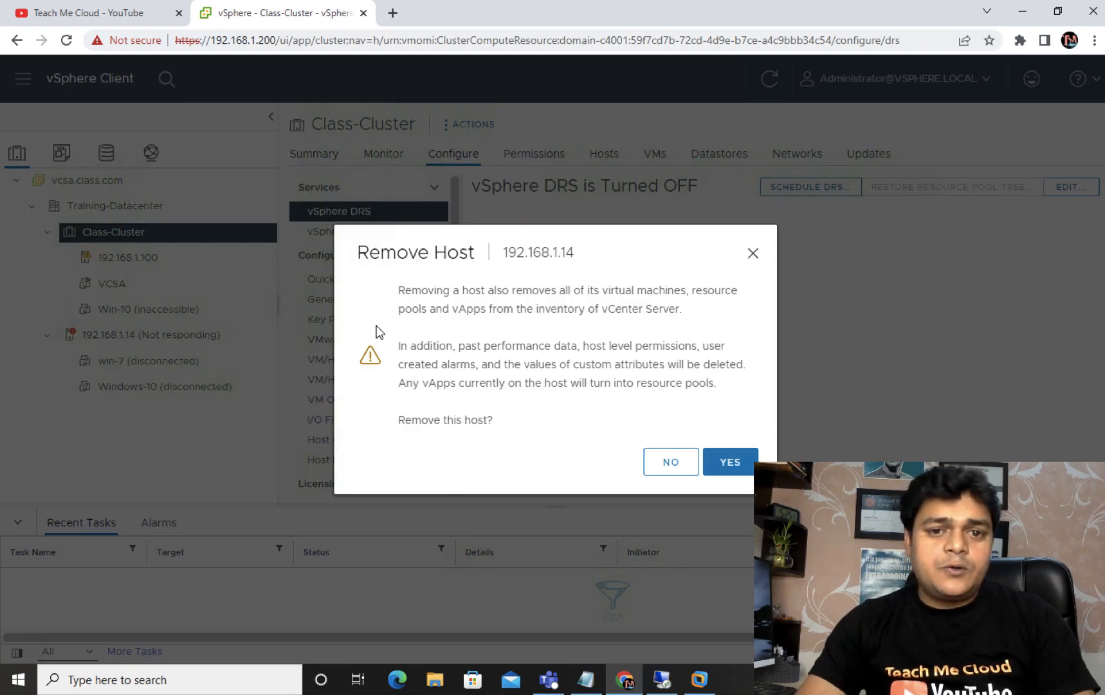
pyautogui.click(730, 462)
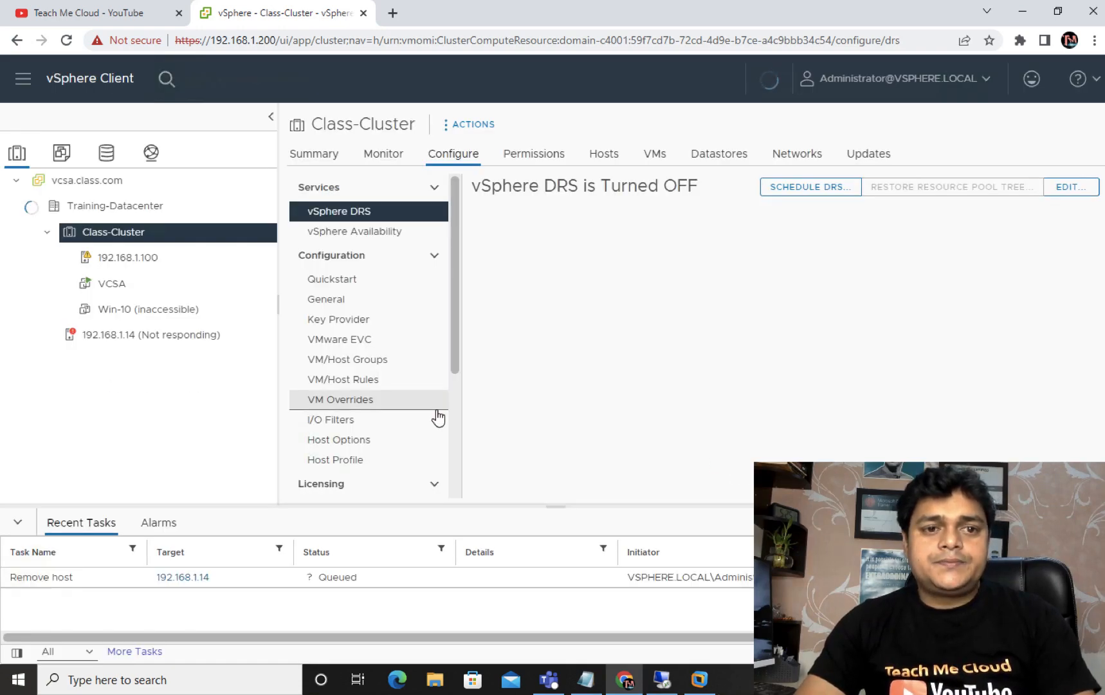
# Start adding a new host to Class-Cluster, using 192.168.1.11 as its IP address.
pyautogui.rightClick(111, 238)
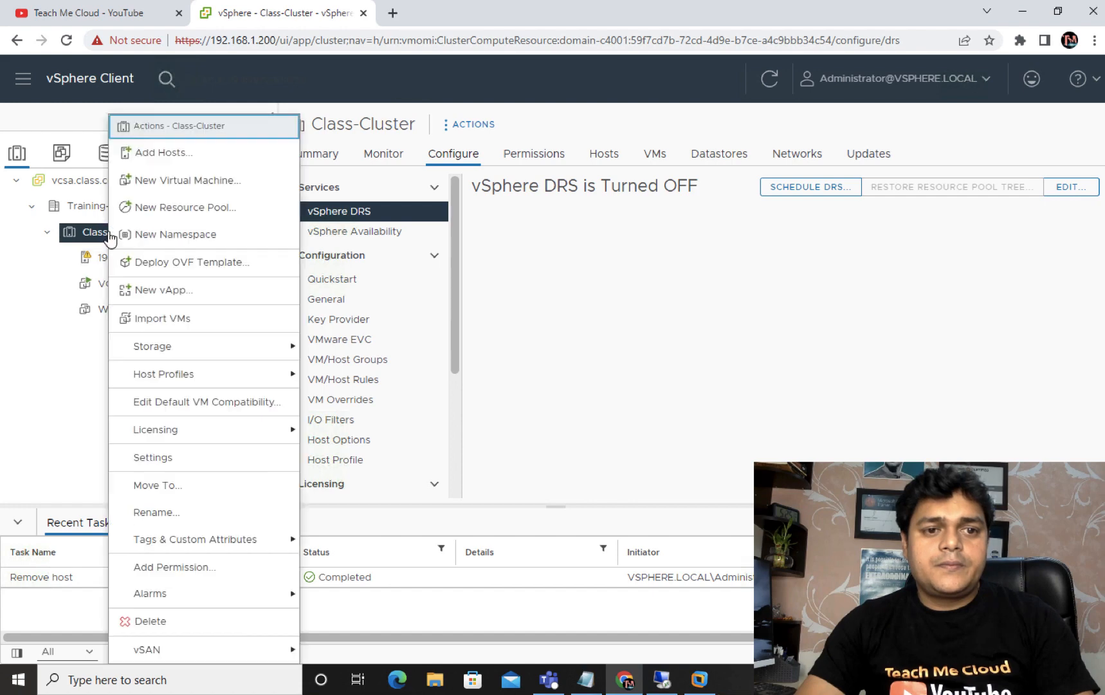
pyautogui.click(185, 158)
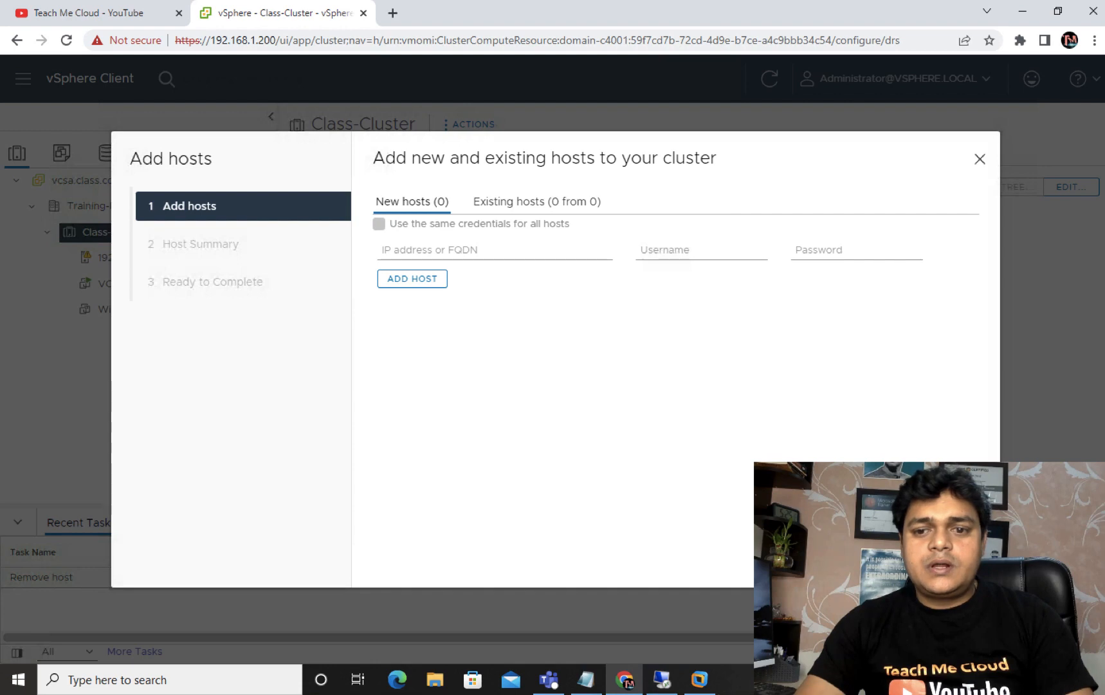
pyautogui.click(437, 281)
pyautogui.click(438, 248)
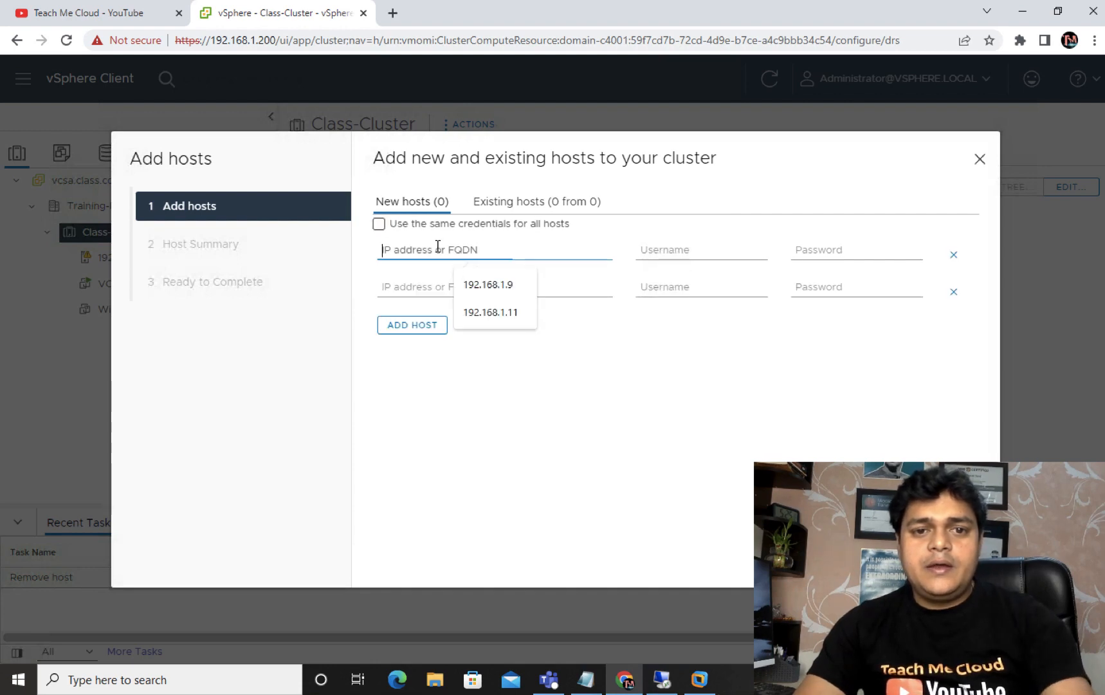
pyautogui.click(508, 312)
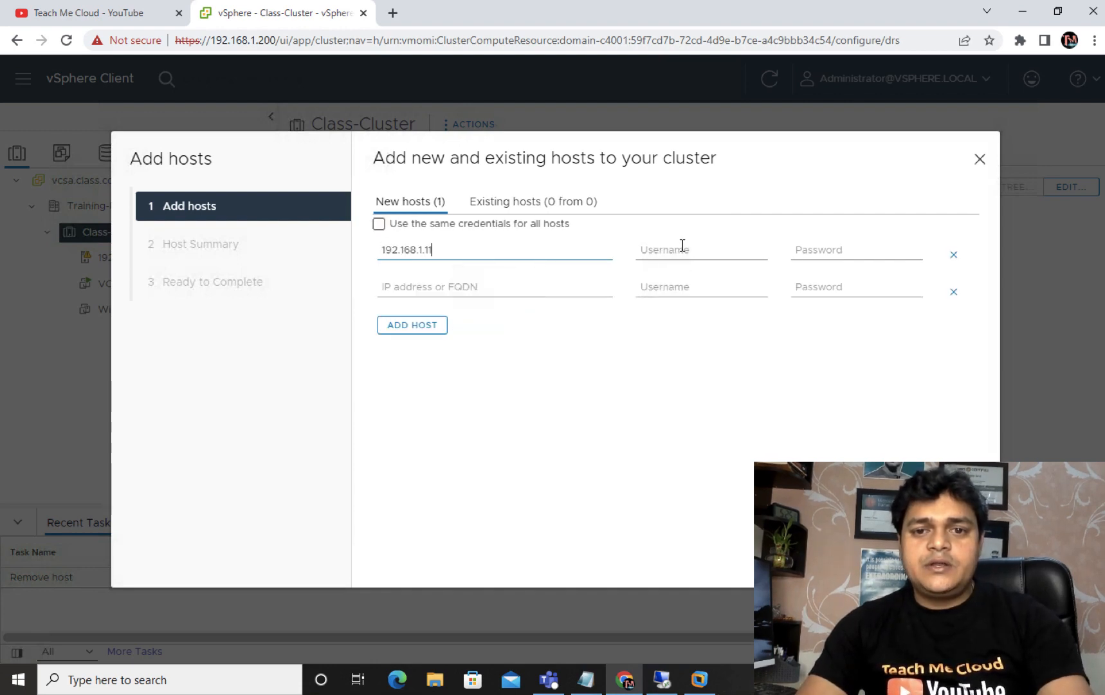
# Enter root as the new host's username, fill in its password, and remove the empty second host row.
pyautogui.click(682, 246)
pyautogui.click(708, 285)
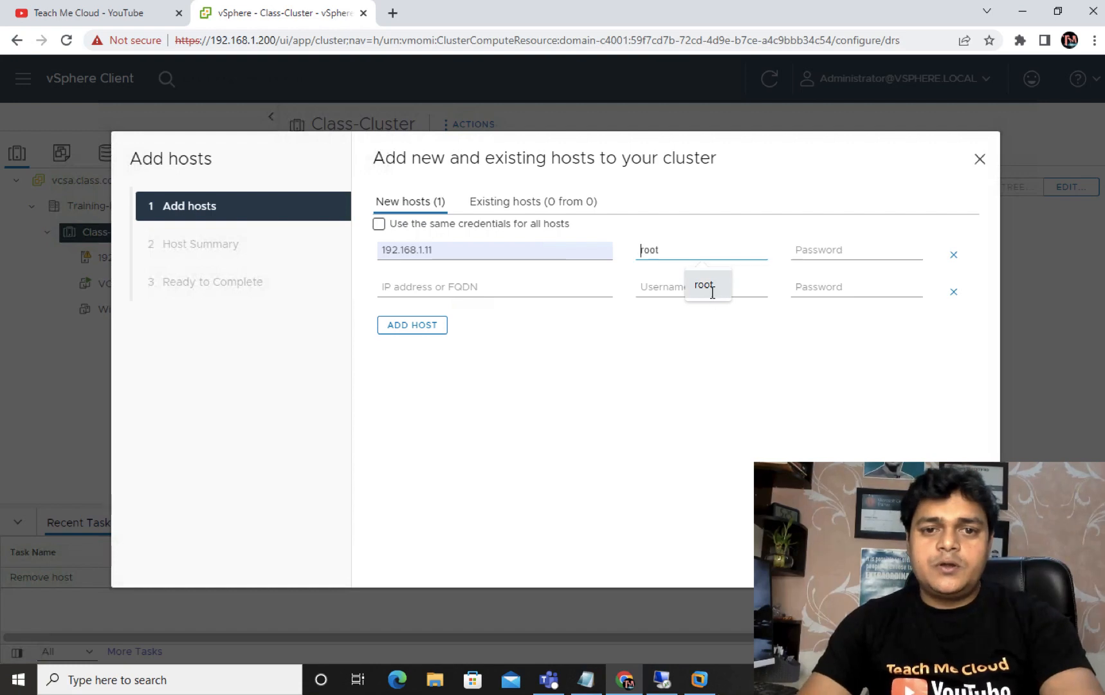
pyautogui.click(821, 251)
pyautogui.write('••••••')
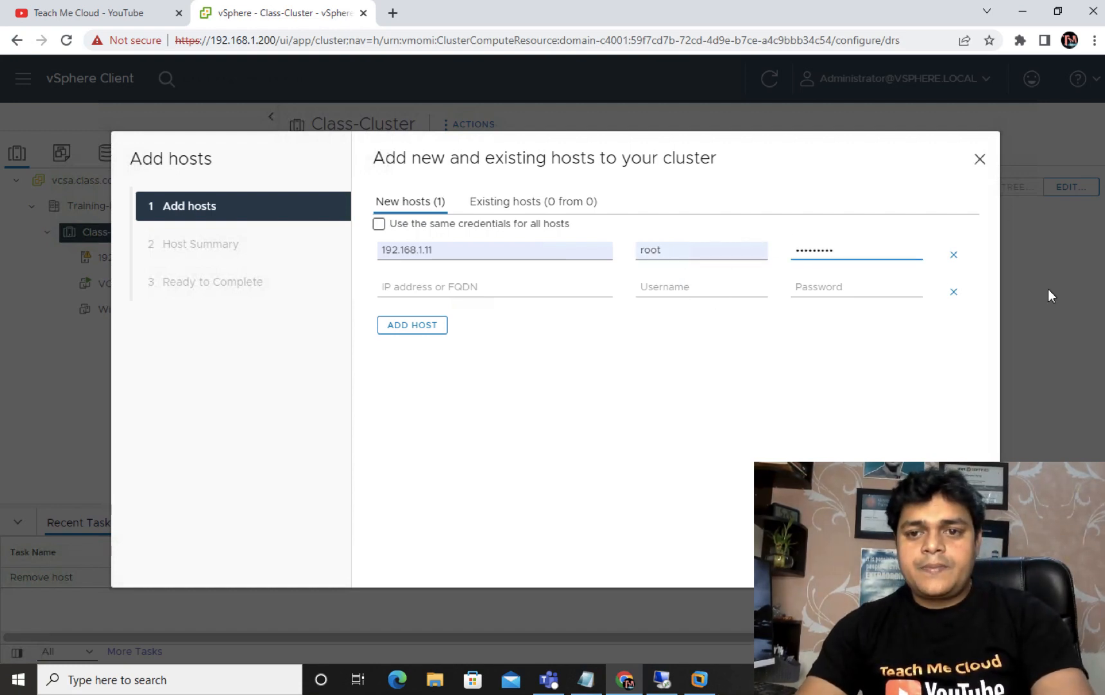
pyautogui.click(954, 291)
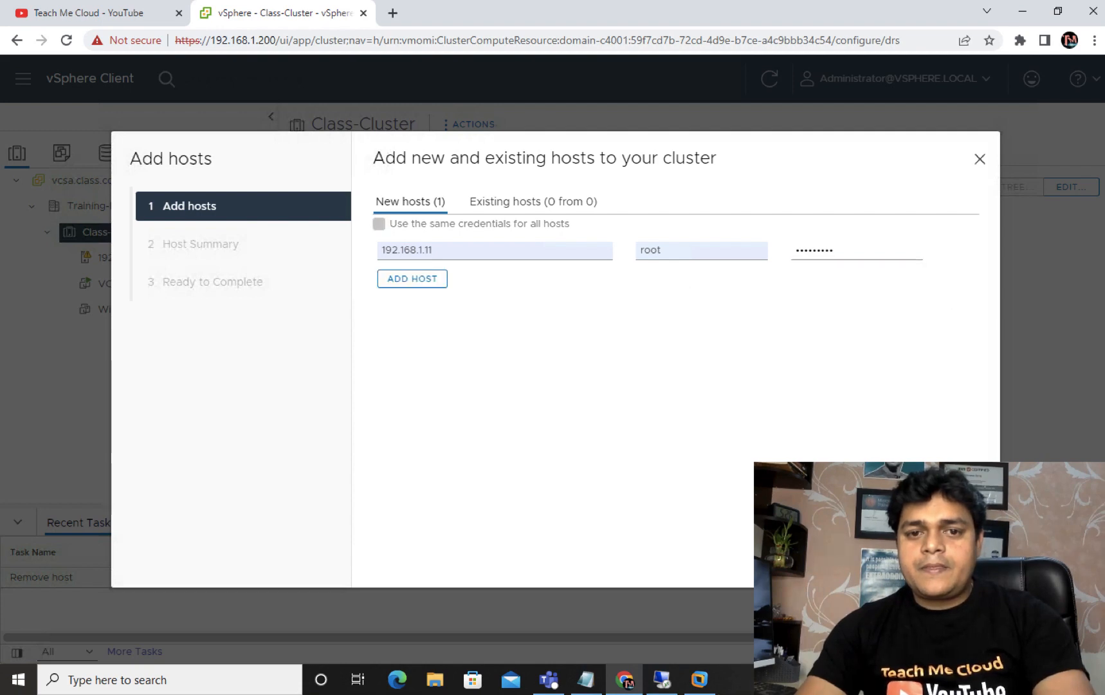
# Accept the host summary and finish adding host 192.168.1.11 to Class-Cluster.
pyautogui.click(960, 564)
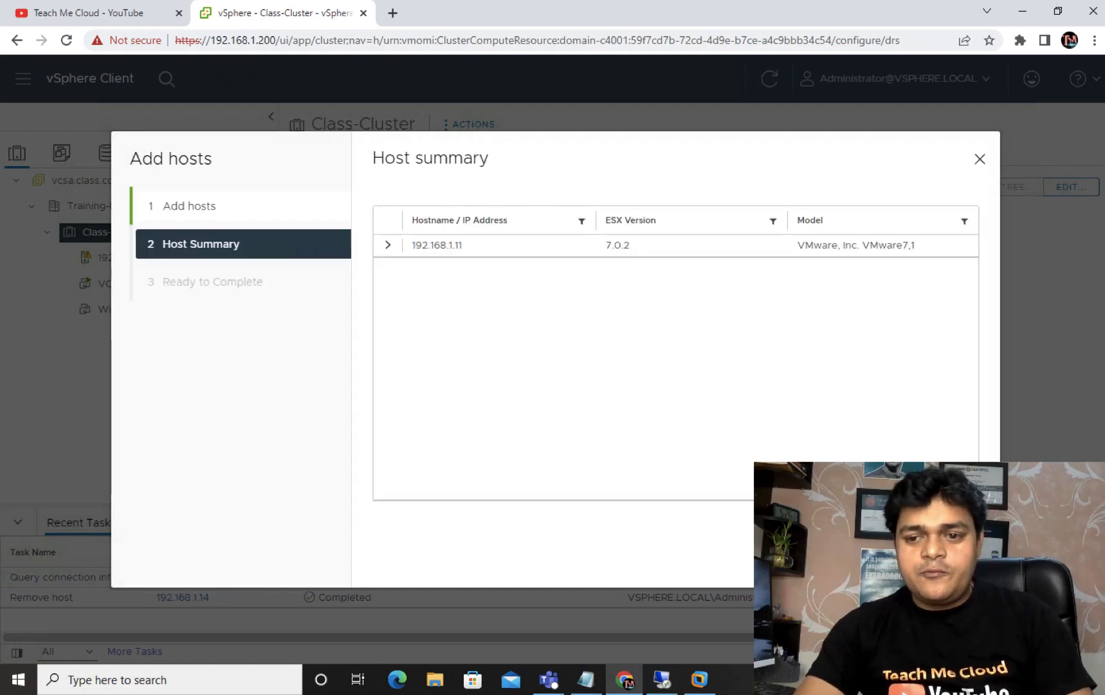
pyautogui.click(954, 559)
pyautogui.click(954, 558)
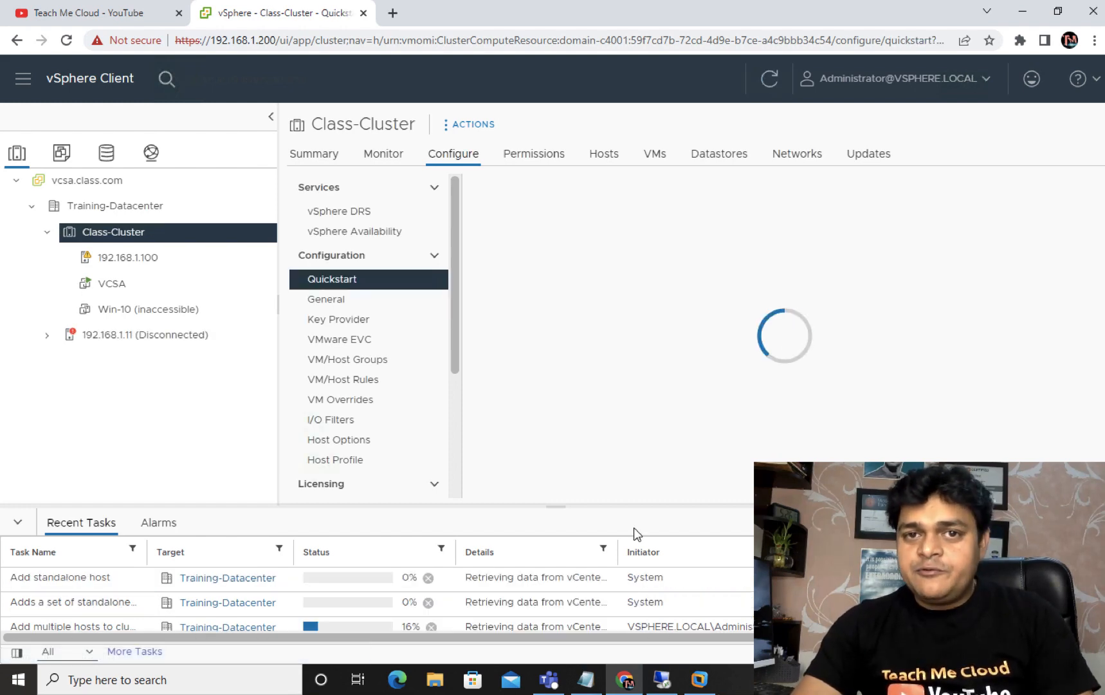
# Remove the inaccessible Win-10 virtual machine from the inventory.
pyautogui.rightClick(123, 317)
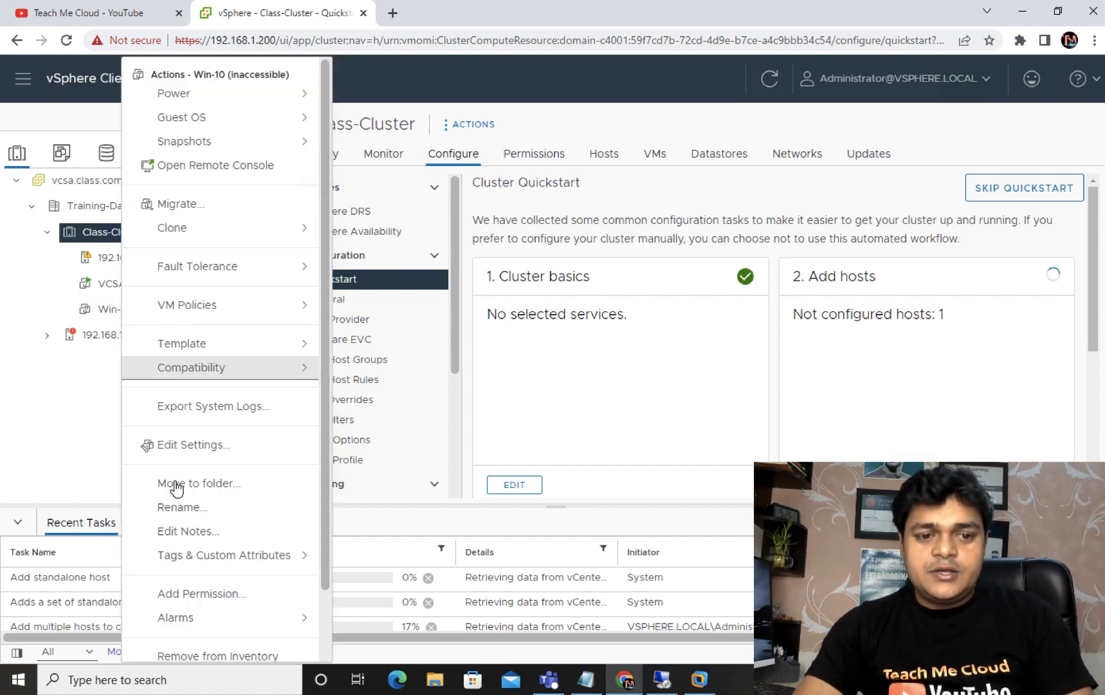
pyautogui.click(197, 655)
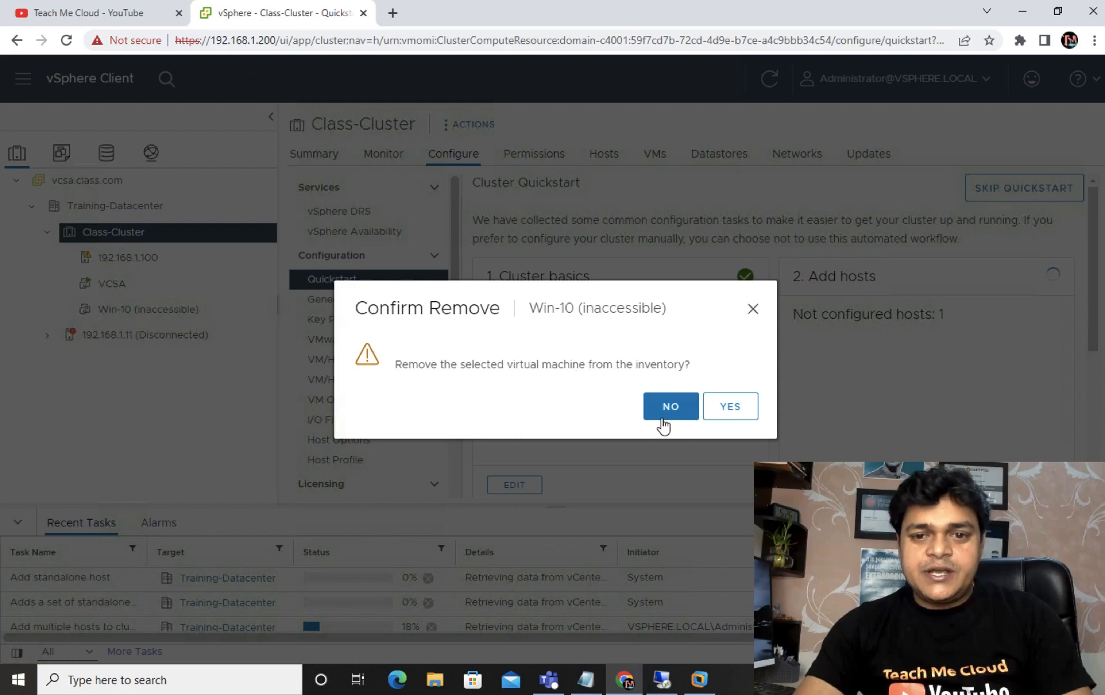
pyautogui.click(731, 412)
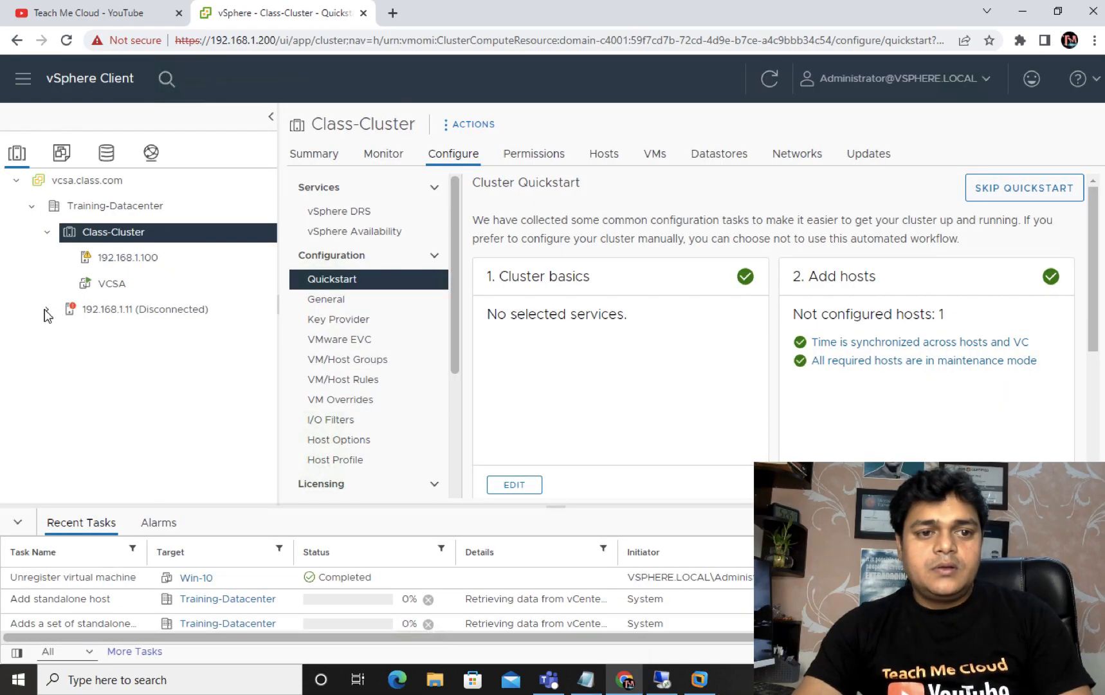
# Enlarge the recent tasks area and look through the configuration categories of host 192.168.1.100.
pyautogui.moveTo(328, 507); pyautogui.dragTo(334, 409)
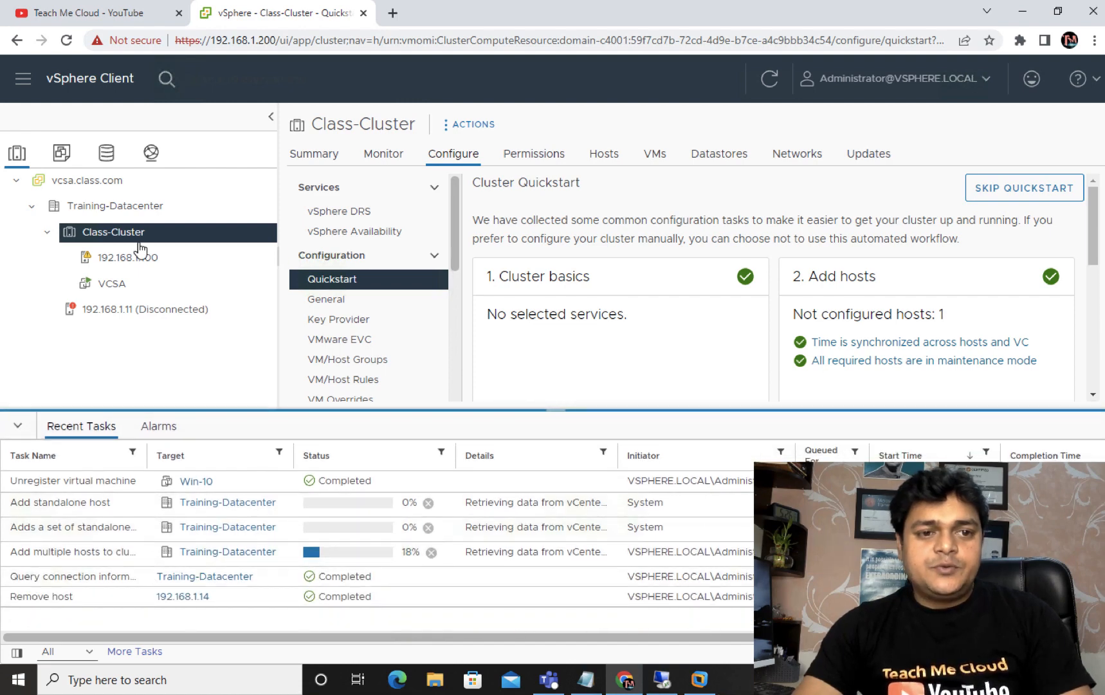
pyautogui.click(131, 258)
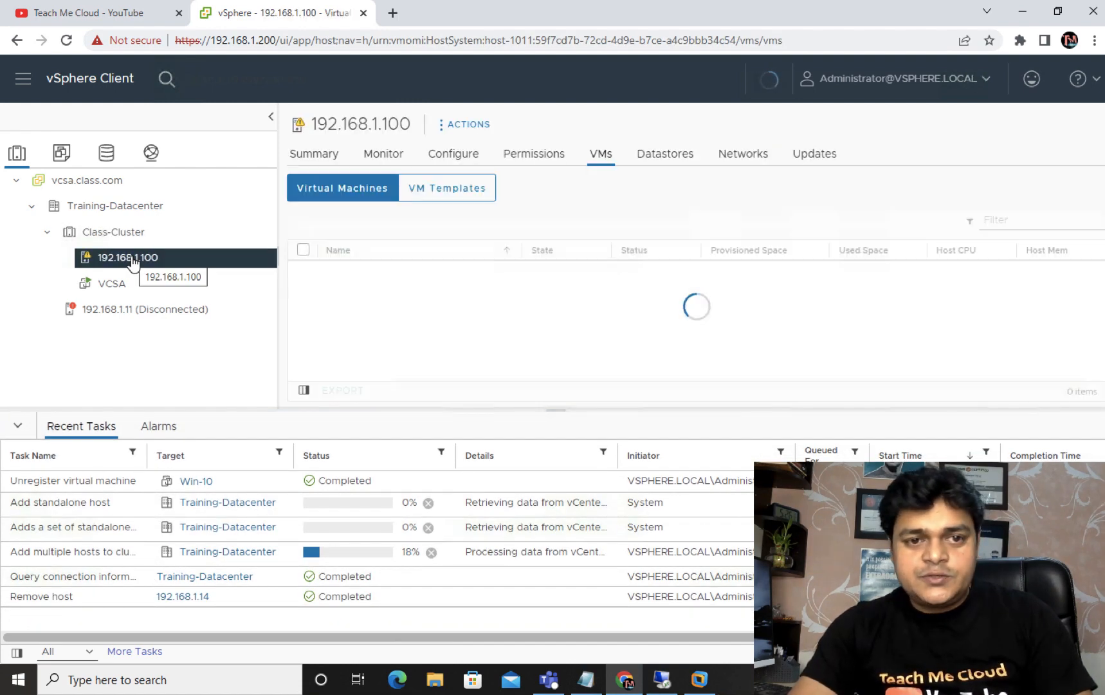
pyautogui.click(458, 157)
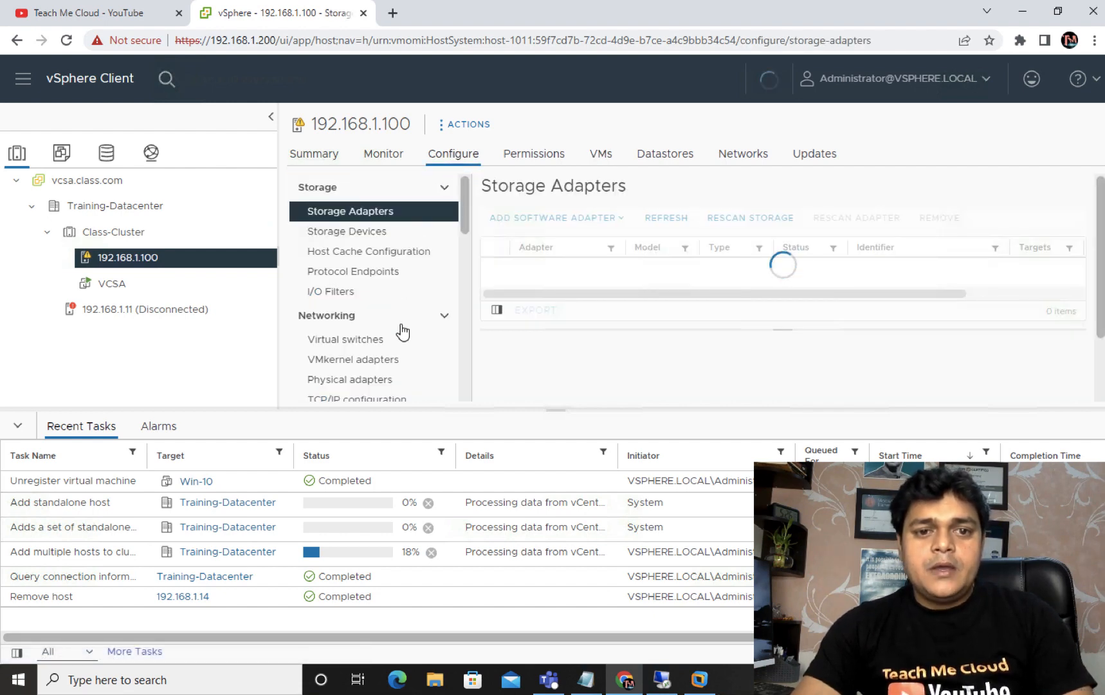
pyautogui.moveTo(466, 229); pyautogui.dragTo(467, 291)
pyautogui.moveTo(472, 332); pyautogui.dragTo(478, 425)
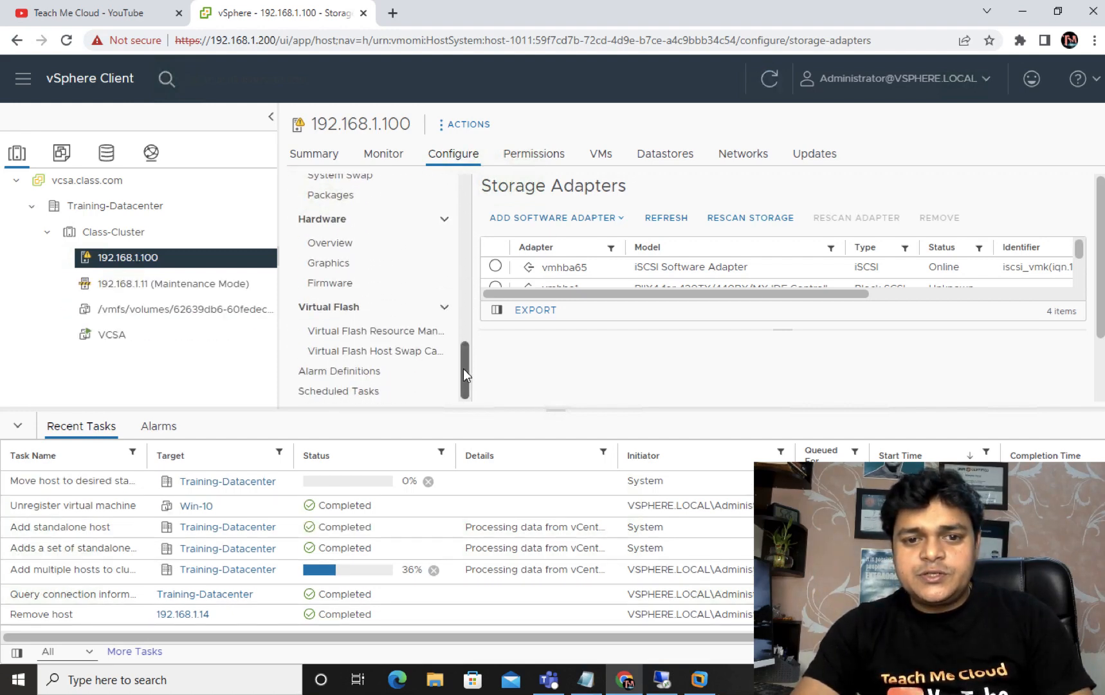
pyautogui.moveTo(462, 368); pyautogui.dragTo(470, 135)
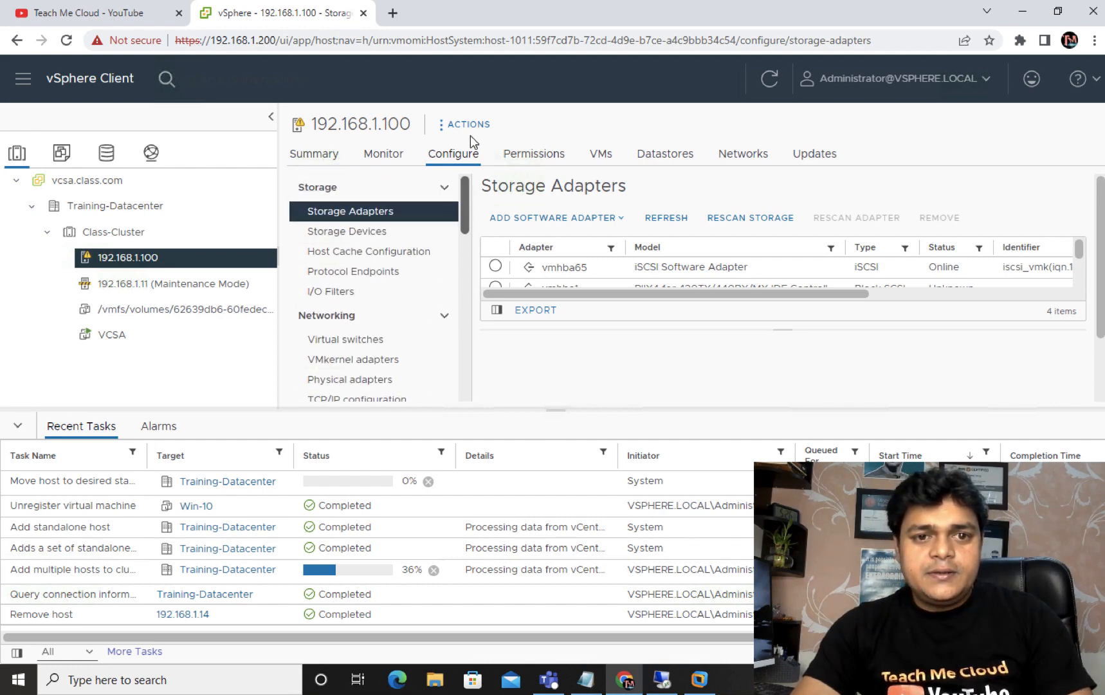
# Examine the storage devices of host 192.168.1.100, checking each device's type, capacity and datastore.
pyautogui.click(346, 233)
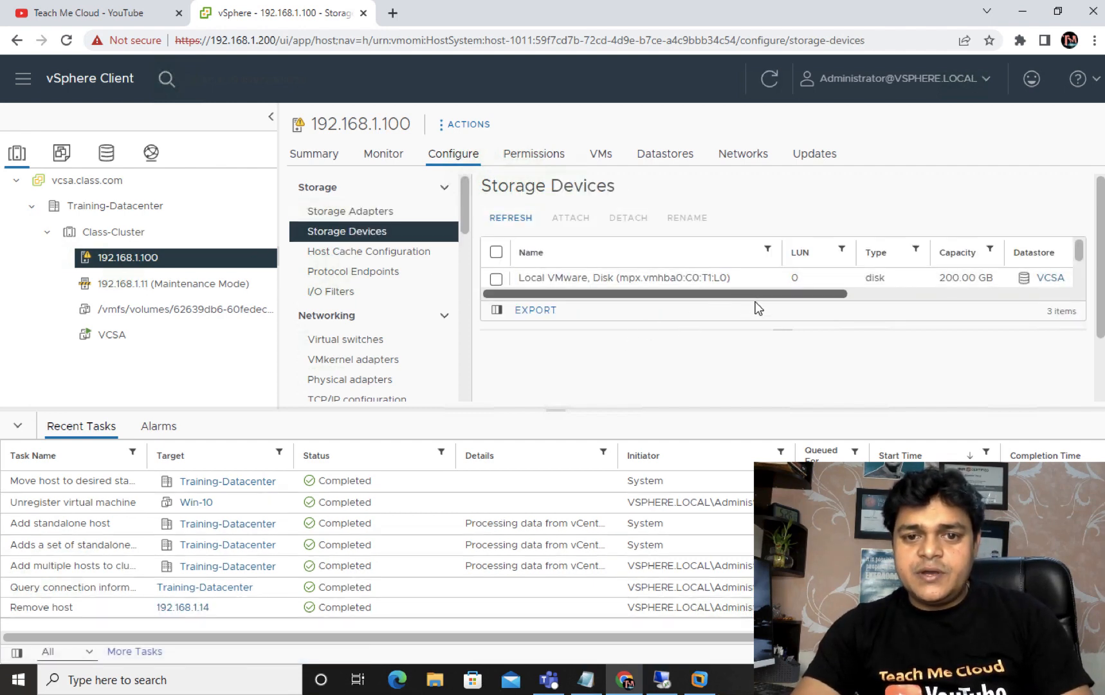
pyautogui.moveTo(1083, 253); pyautogui.dragTo(1096, 314)
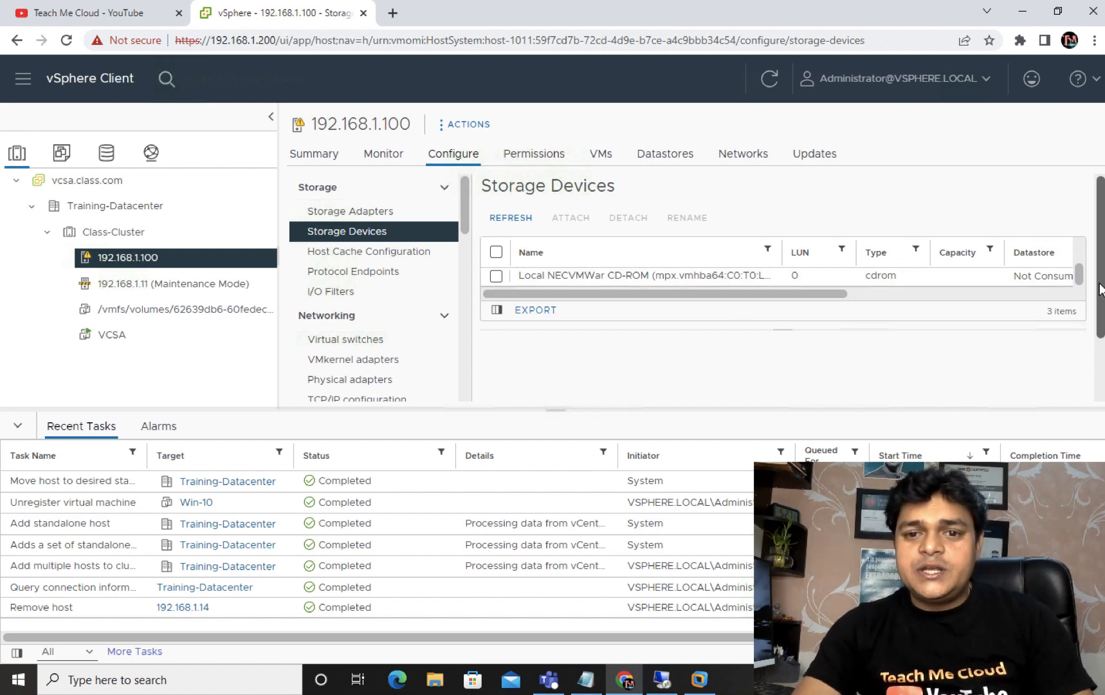
pyautogui.scroll(-2, 836, 360)
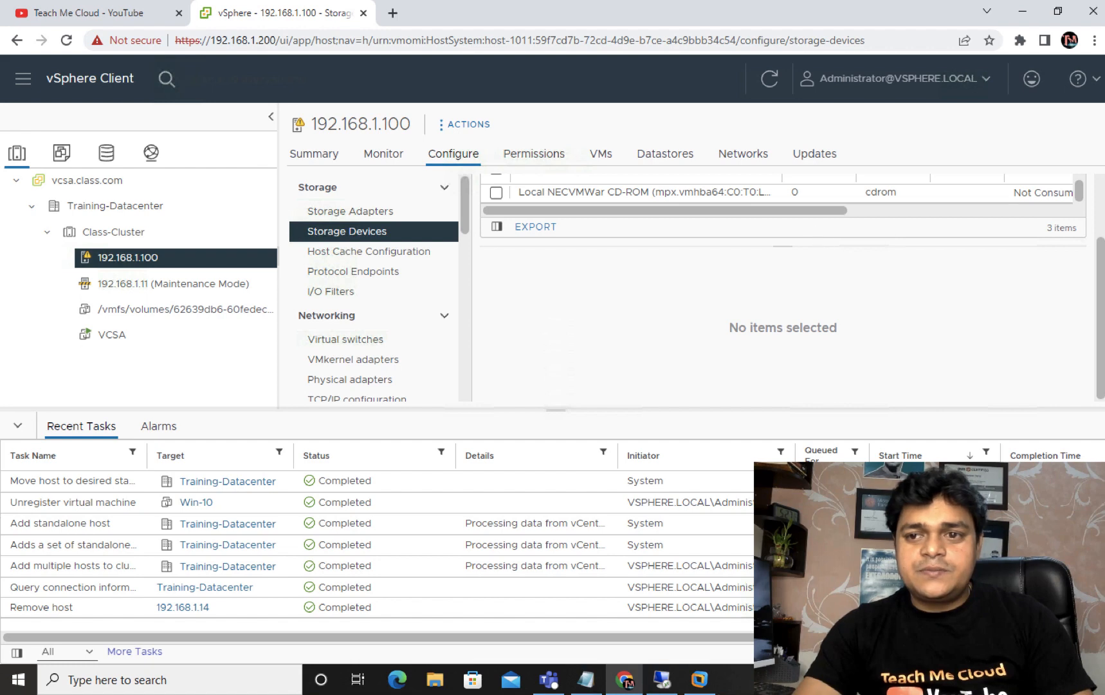
pyautogui.scroll(2, 766, 213)
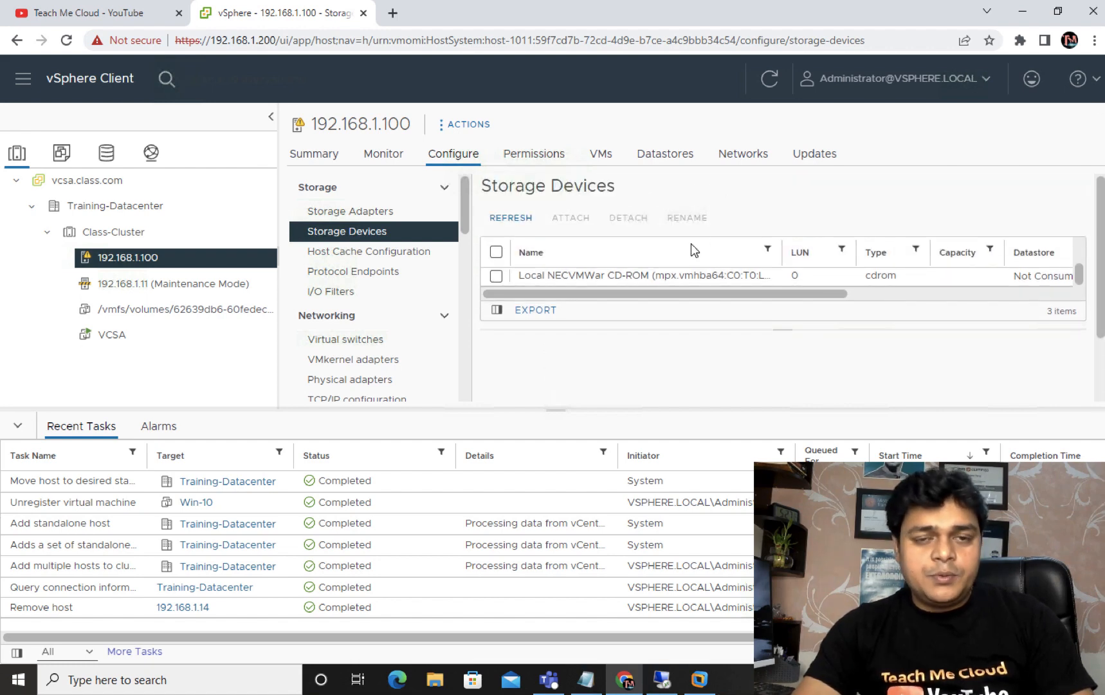
pyautogui.scroll(-2, 665, 259)
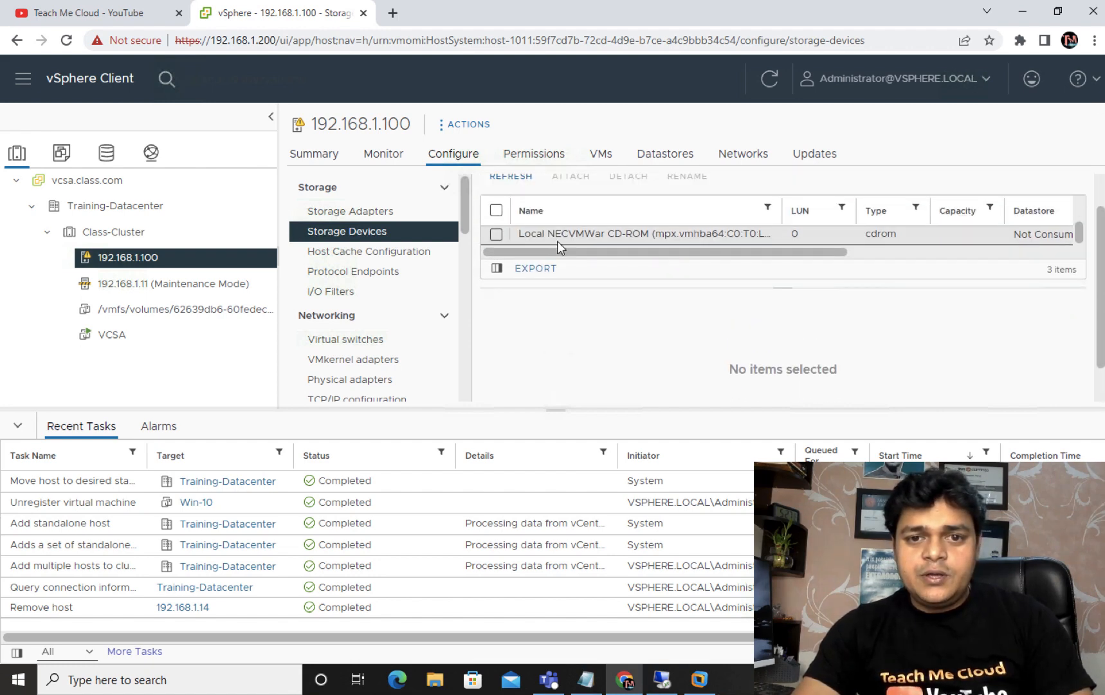
pyautogui.moveTo(580, 272); pyautogui.dragTo(582, 341)
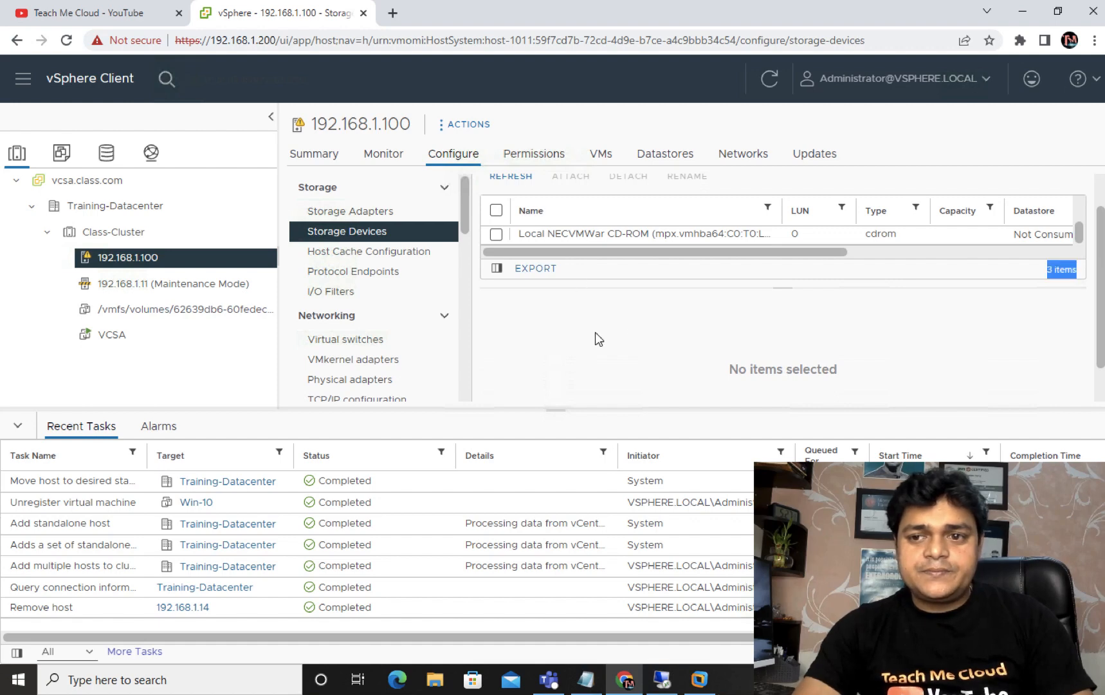
pyautogui.moveTo(678, 265); pyautogui.dragTo(685, 266)
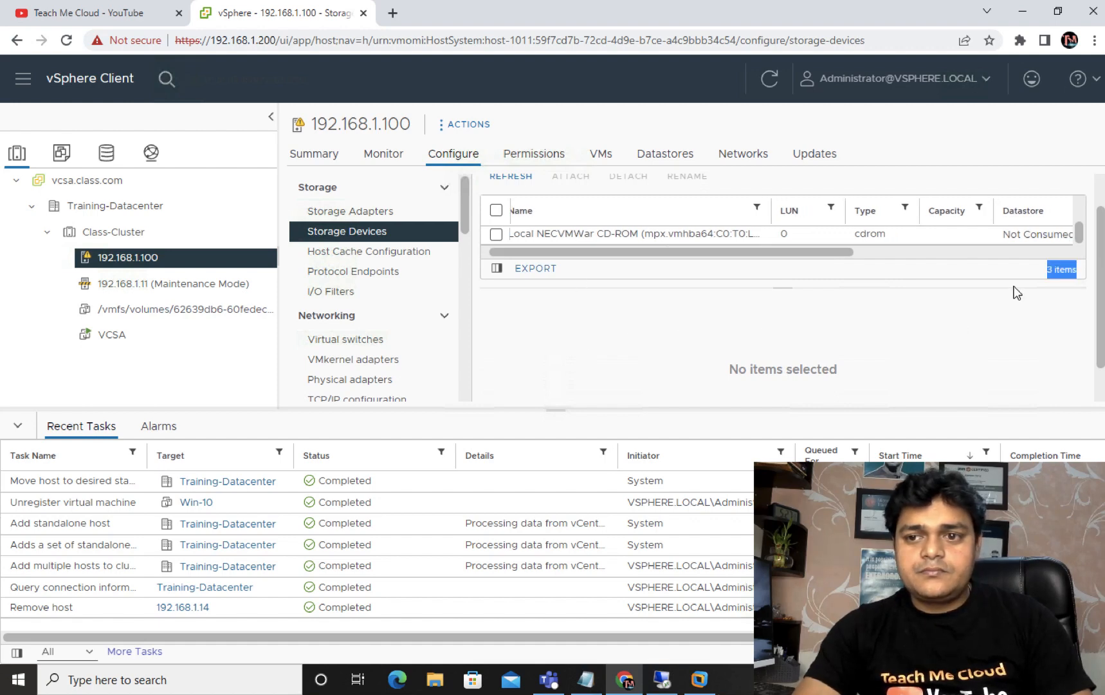
pyautogui.click(497, 268)
pyautogui.click(625, 322)
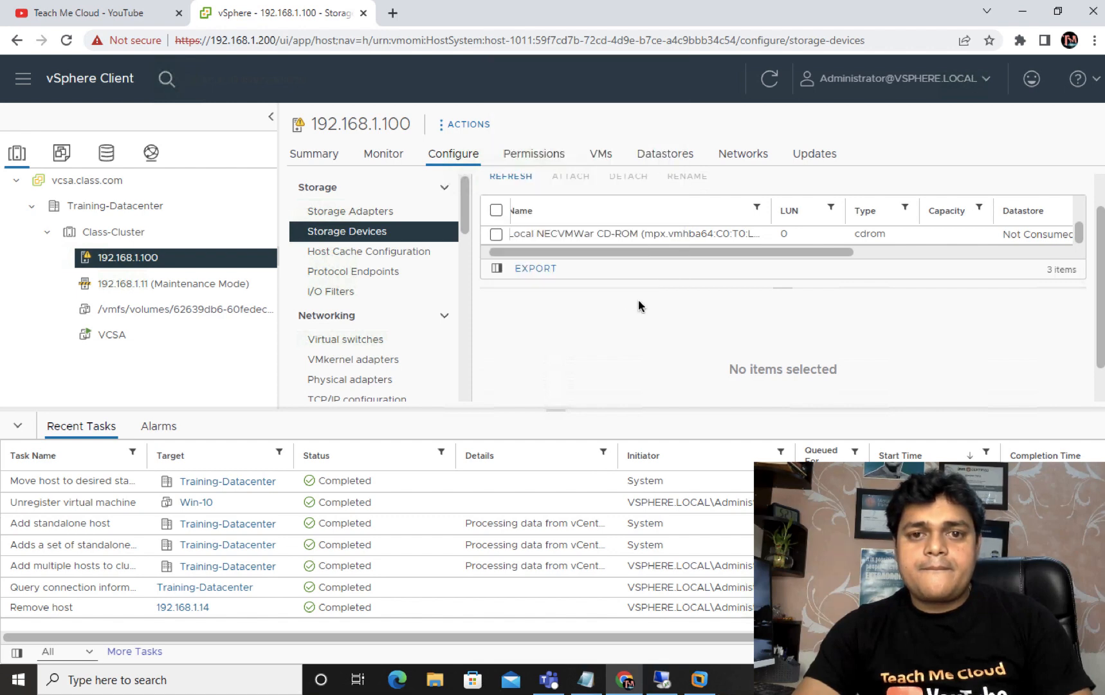
pyautogui.scroll(2, 631, 232)
pyautogui.moveTo(626, 255); pyautogui.dragTo(630, 337)
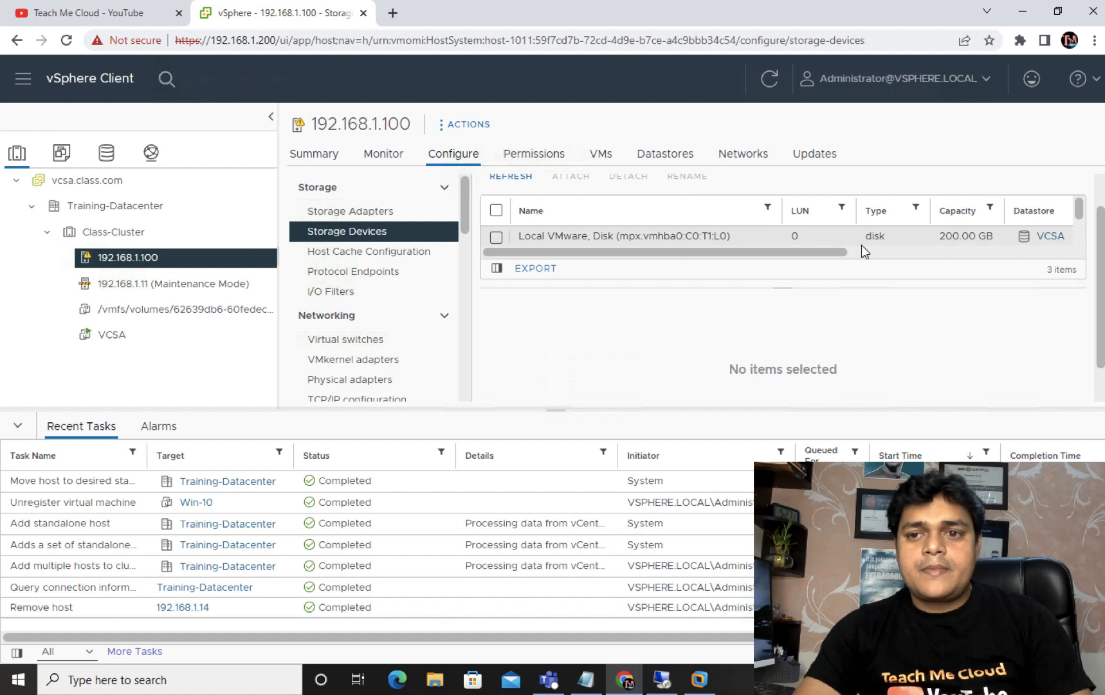
pyautogui.scroll(-1, 914, 236)
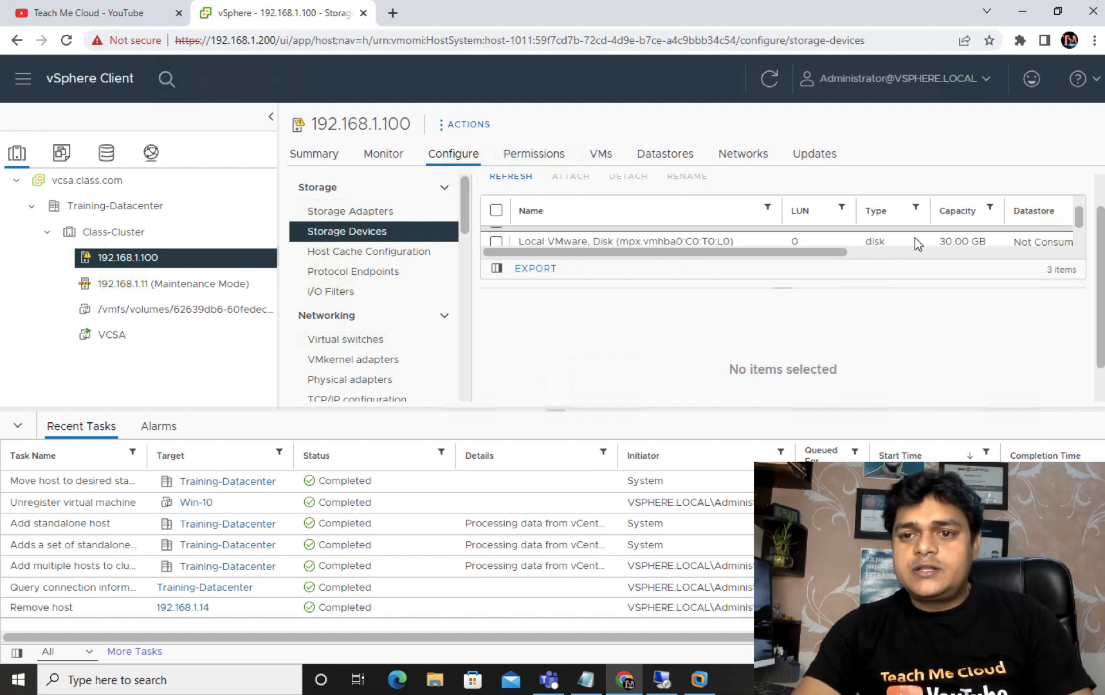
pyautogui.scroll(-1, 914, 238)
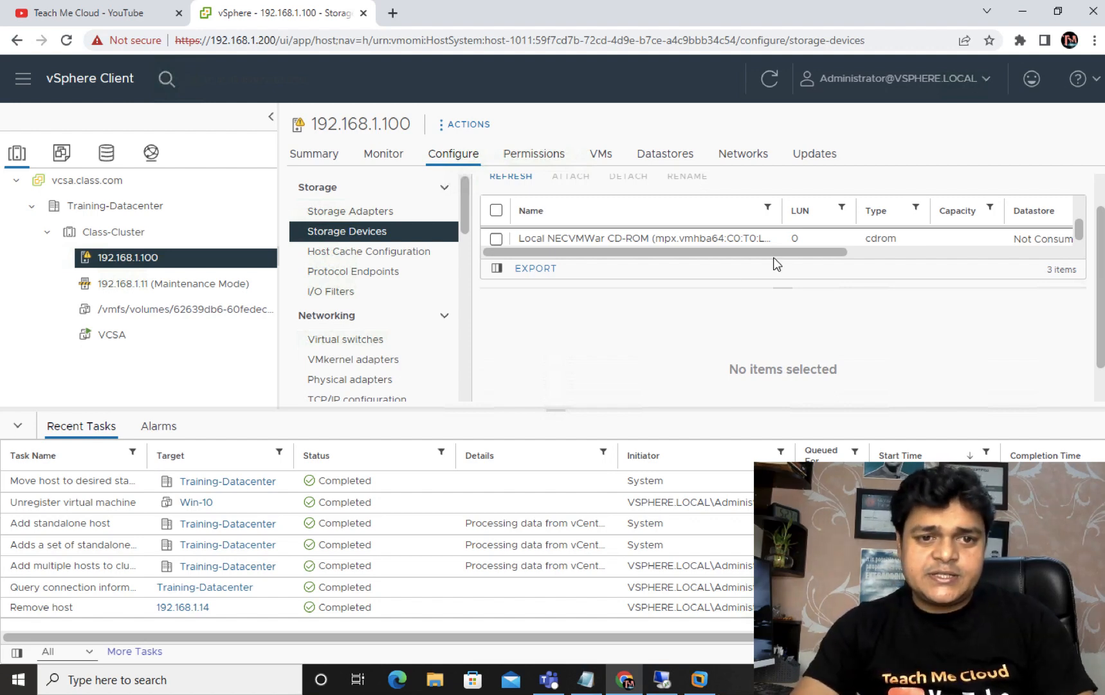
# Take host 192.168.1.11 out of maintenance mode.
pyautogui.rightClick(134, 290)
pyautogui.moveTo(302, 232)
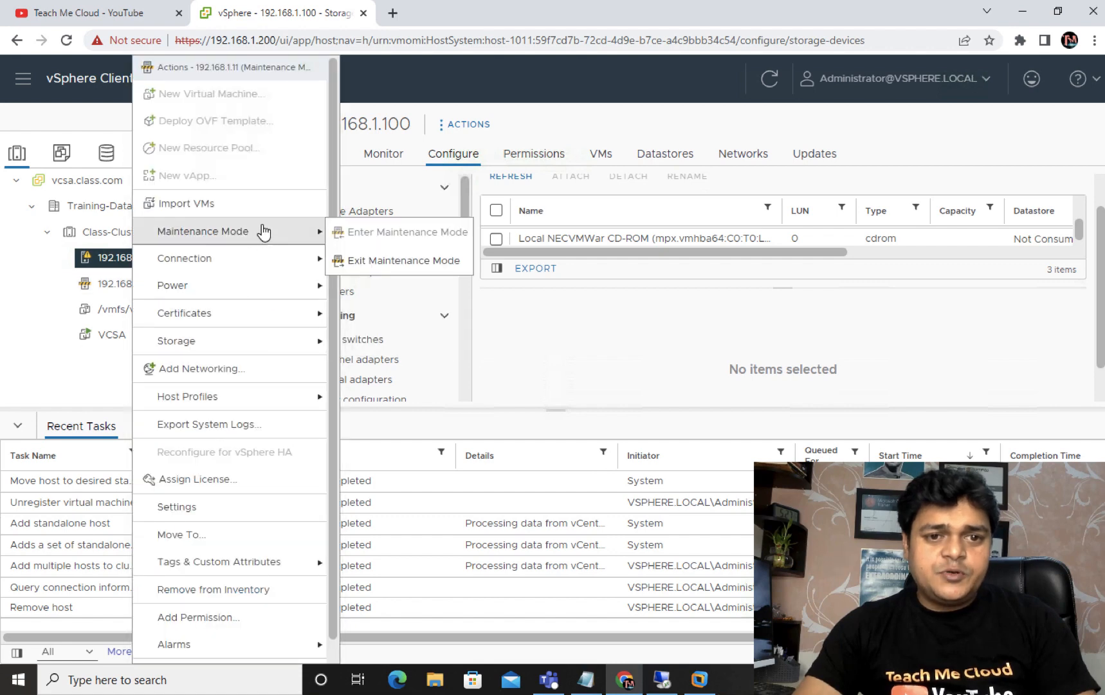
pyautogui.click(370, 259)
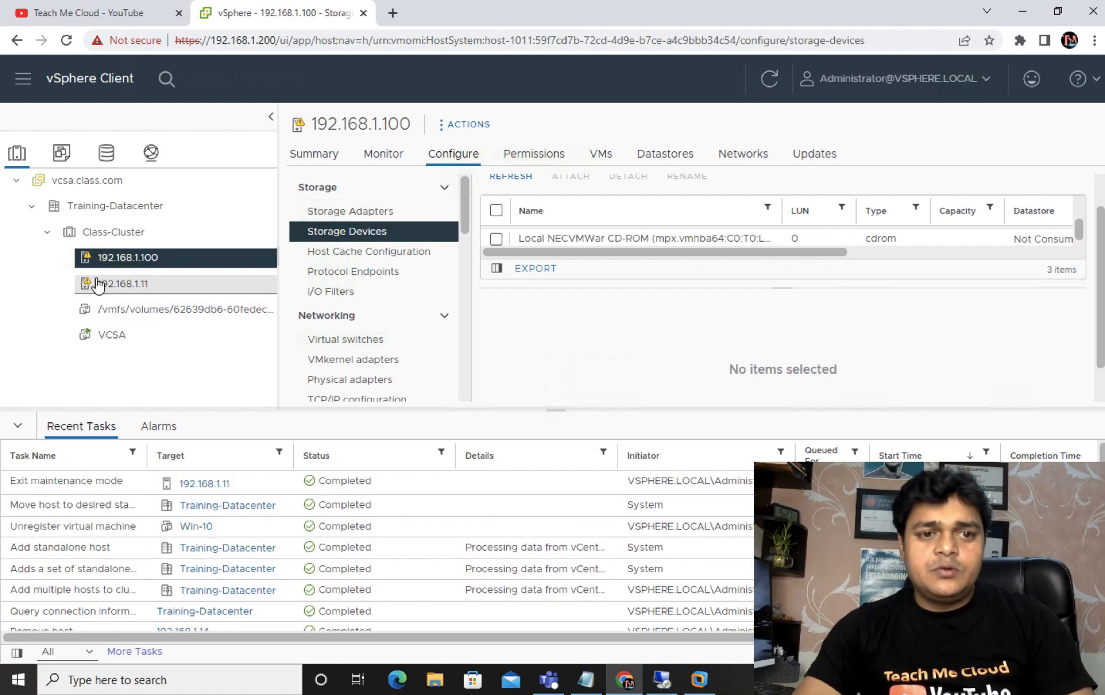
# Remove the inaccessible Win-8 virtual machine from the inventory.
pyautogui.rightClick(149, 317)
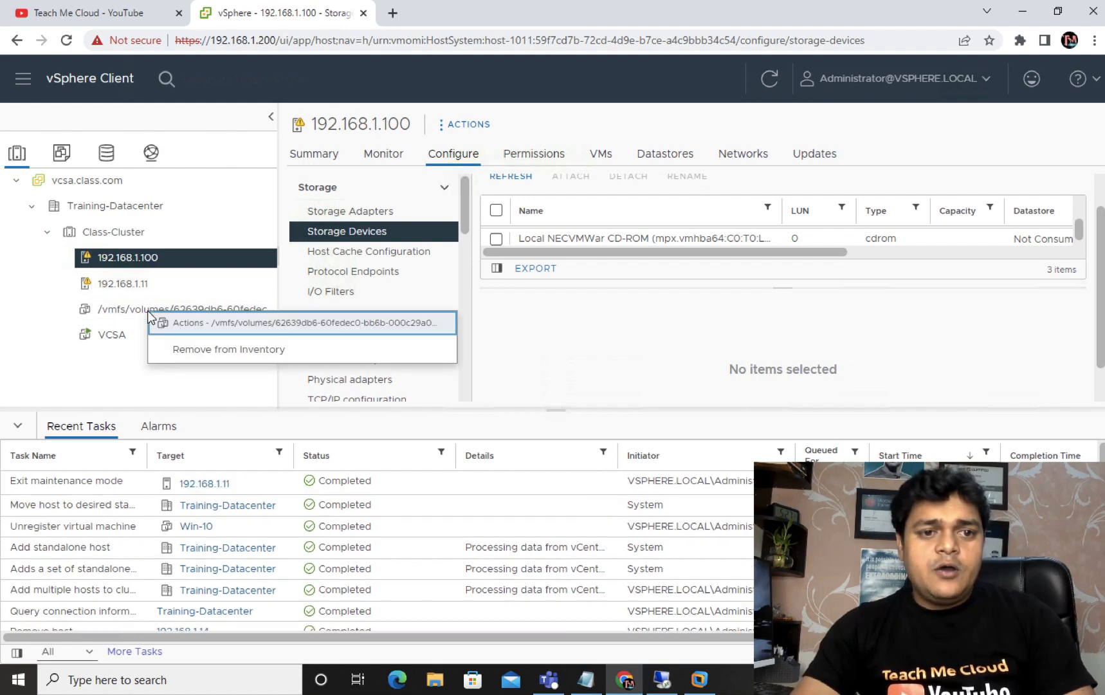
pyautogui.click(230, 352)
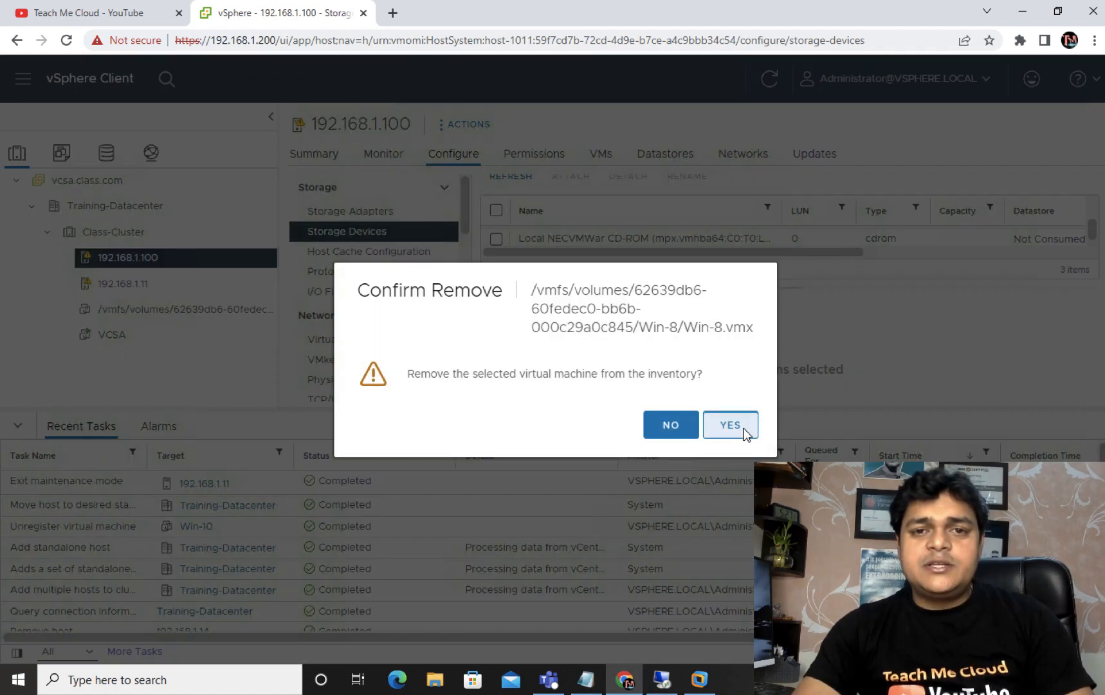
pyautogui.click(743, 426)
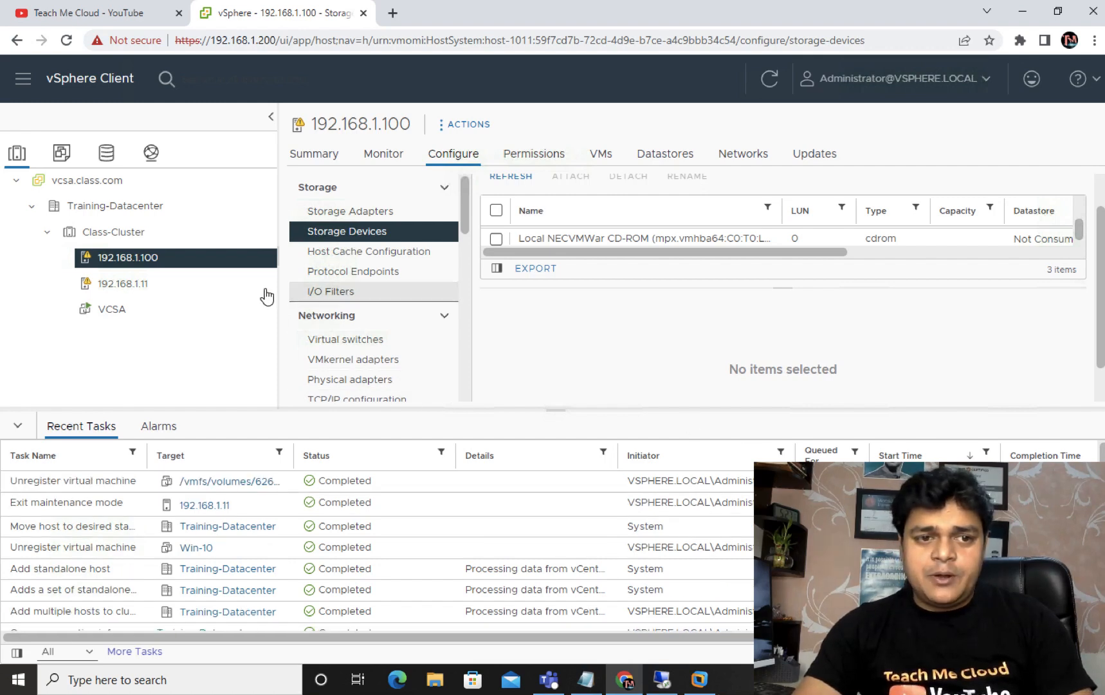
# Open the settings of Class-Cluster to view its vSphere DRS configuration.
pyautogui.rightClick(132, 238)
pyautogui.moveTo(217, 429)
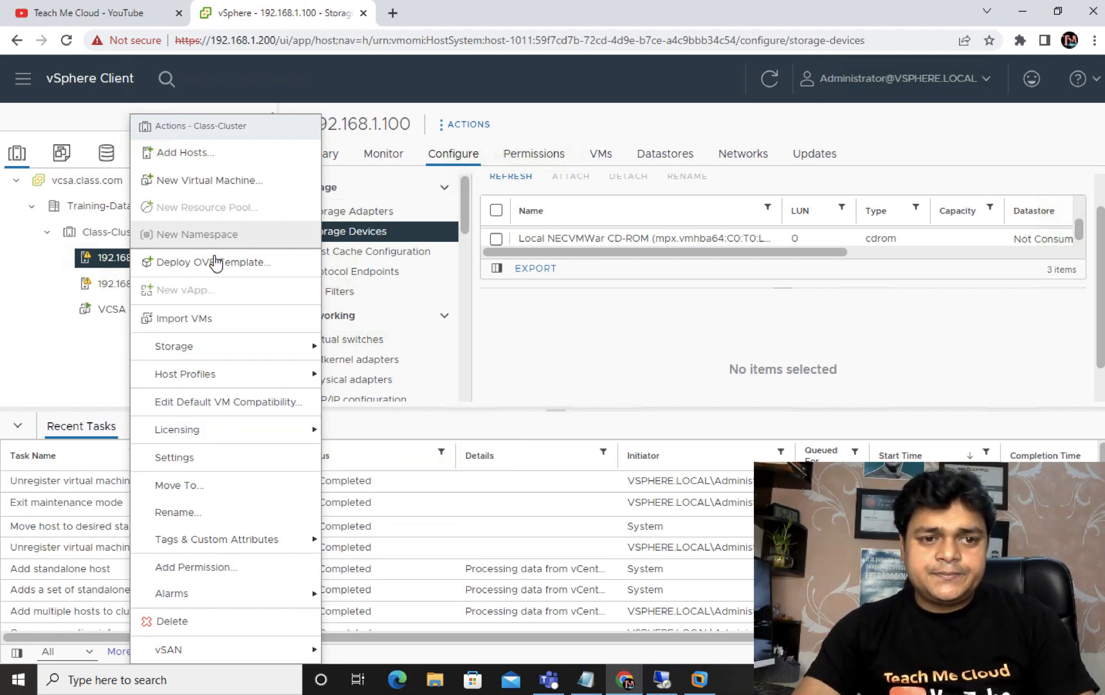
pyautogui.click(189, 458)
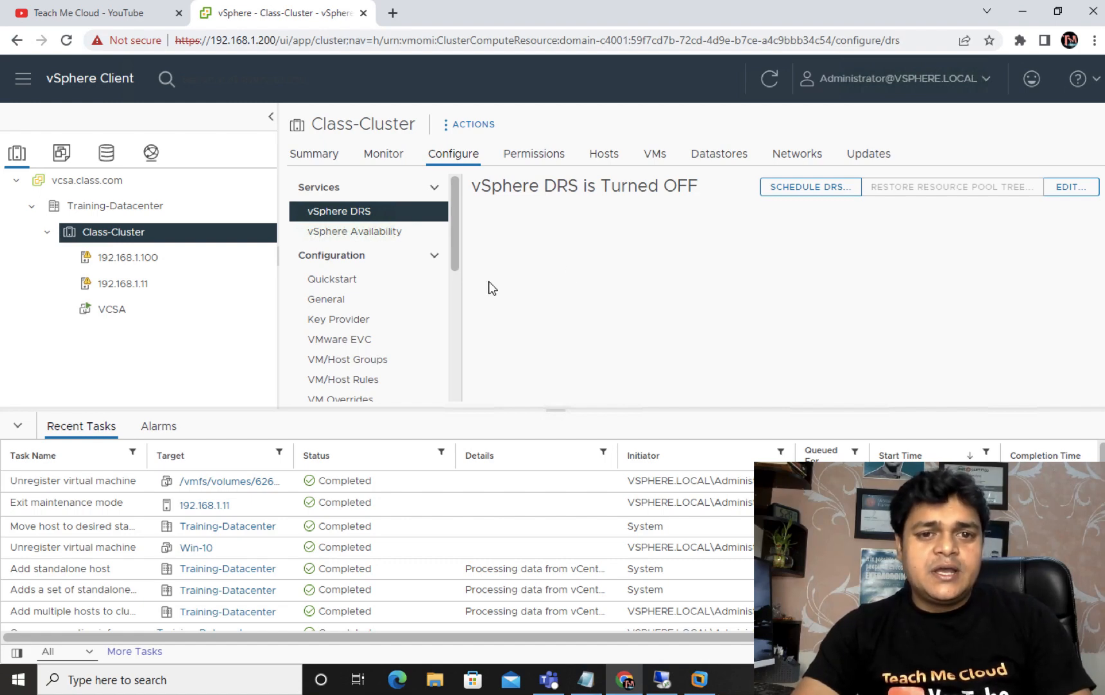
pyautogui.click(1072, 190)
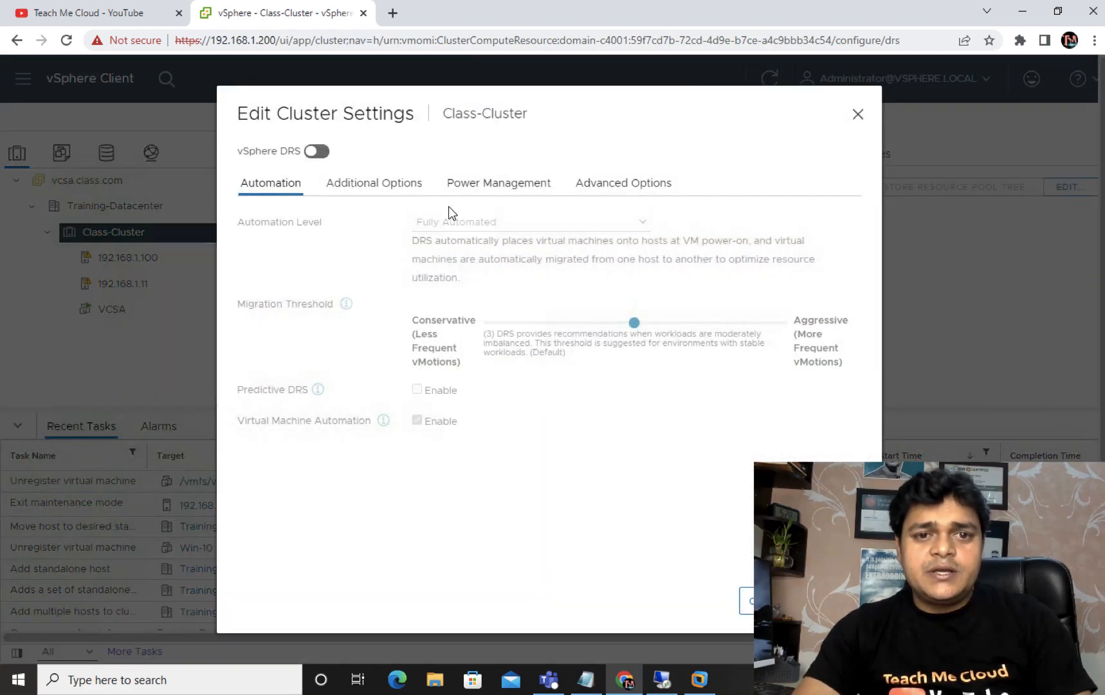
pyautogui.click(316, 152)
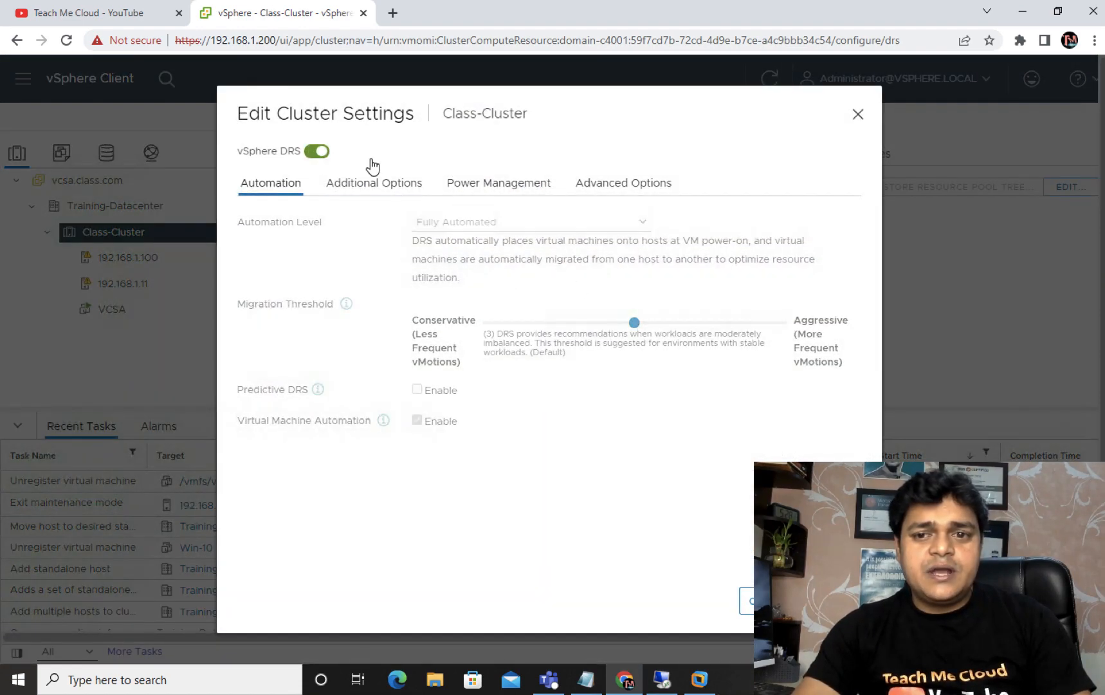
pyautogui.click(316, 152)
pyautogui.click(765, 601)
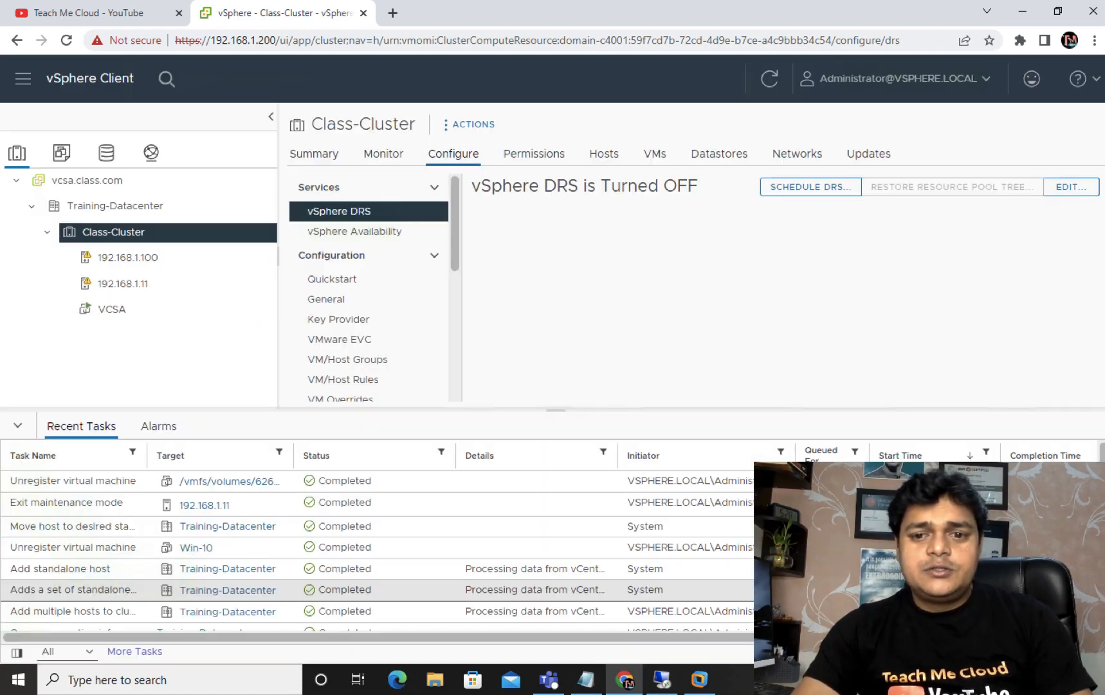
# Switch to the Domain-2016 virtual machine in VMware Workstation and open Server Manager in a maximized window.
pyautogui.click(678, 681)
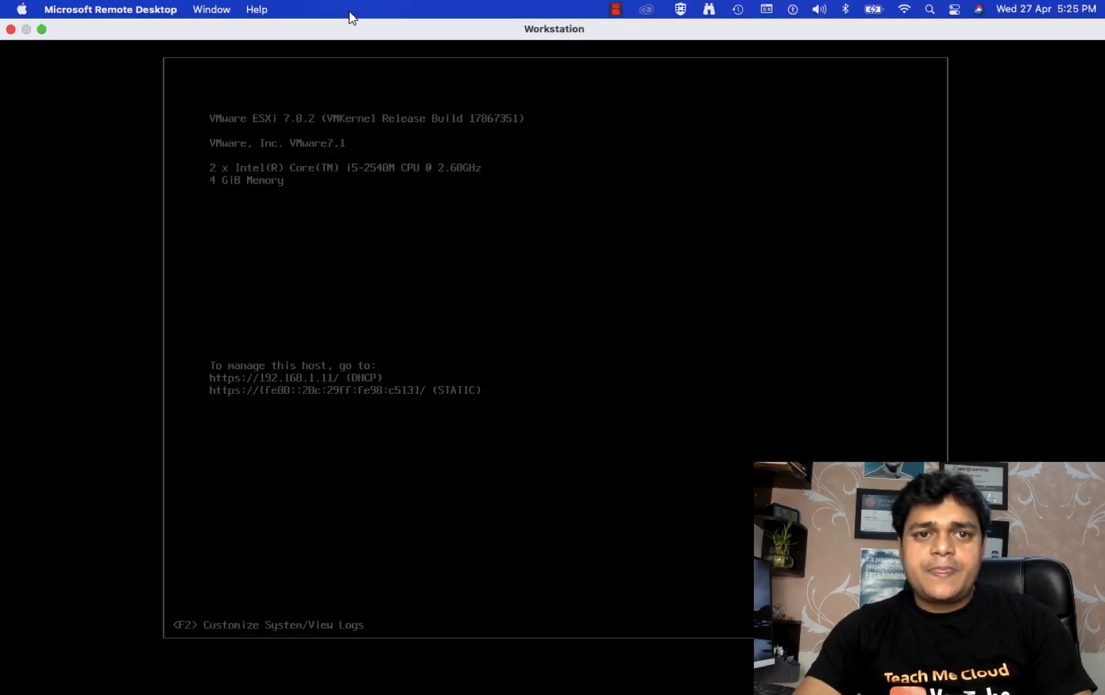
pyautogui.click(378, 15)
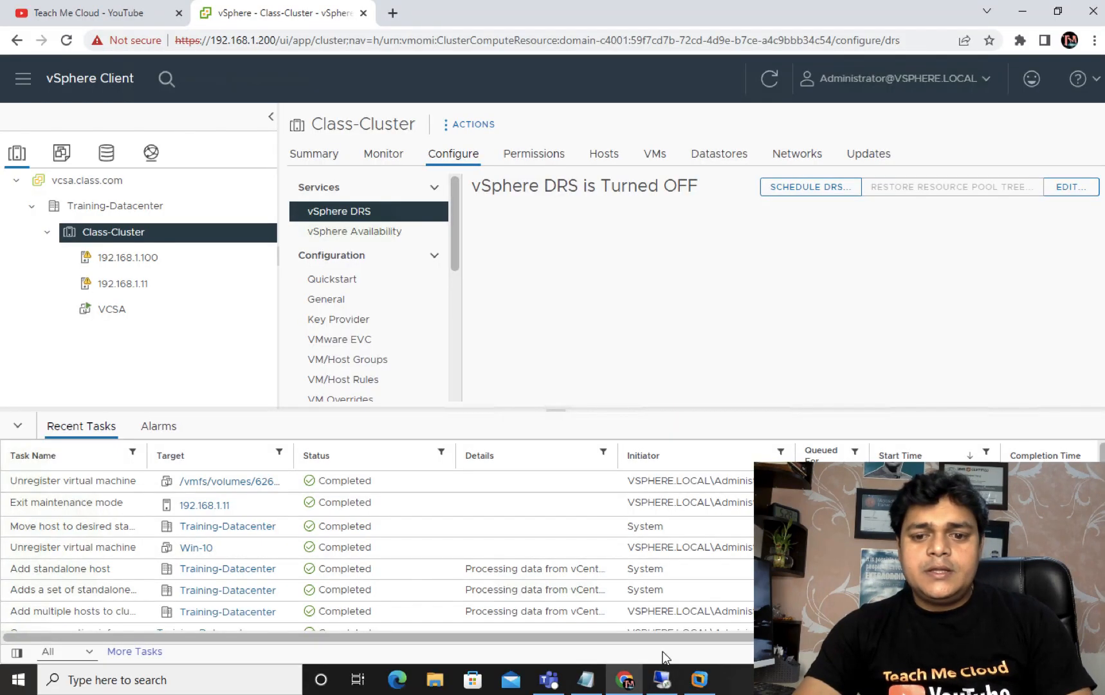
pyautogui.click(700, 679)
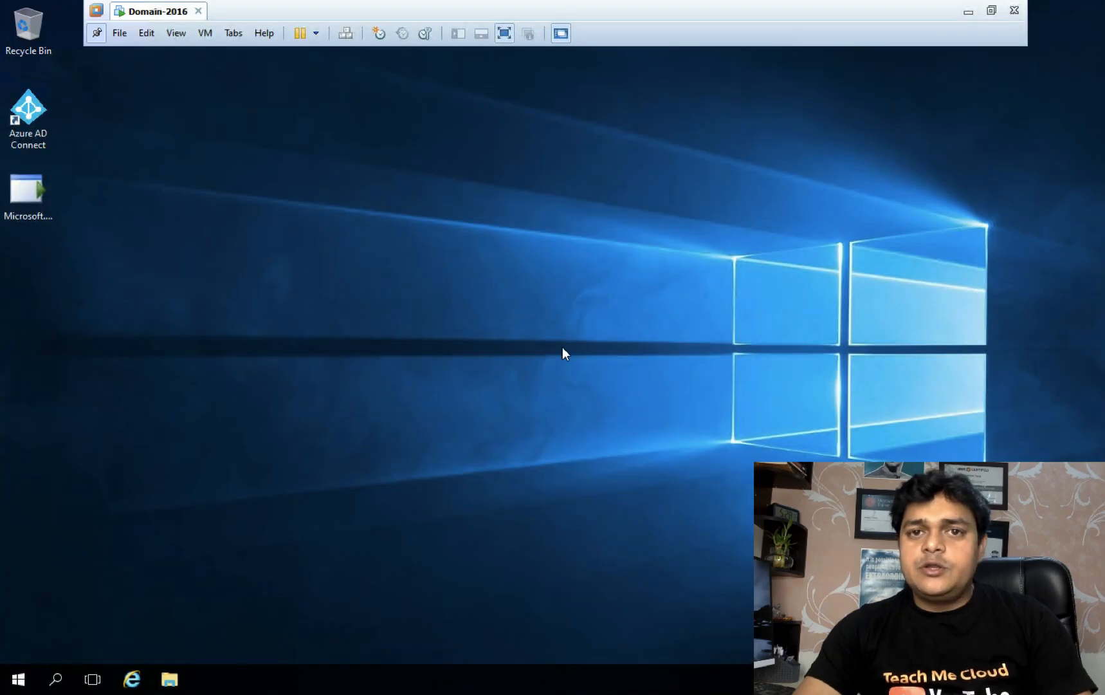
pyautogui.click(19, 678)
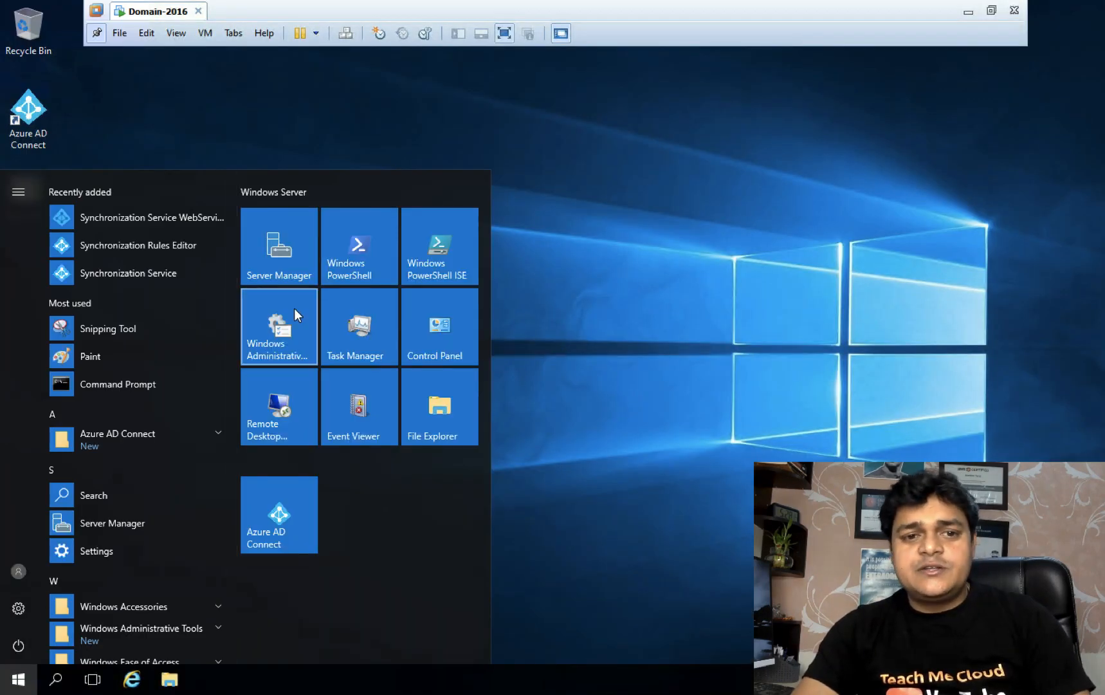
pyautogui.click(284, 257)
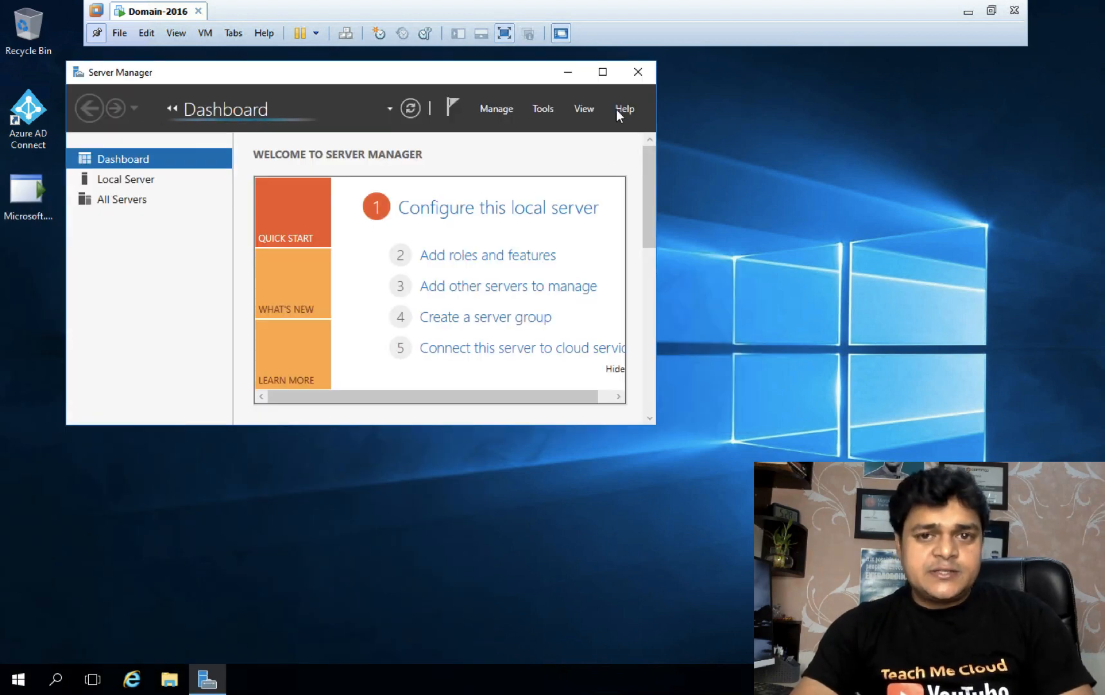
pyautogui.click(604, 72)
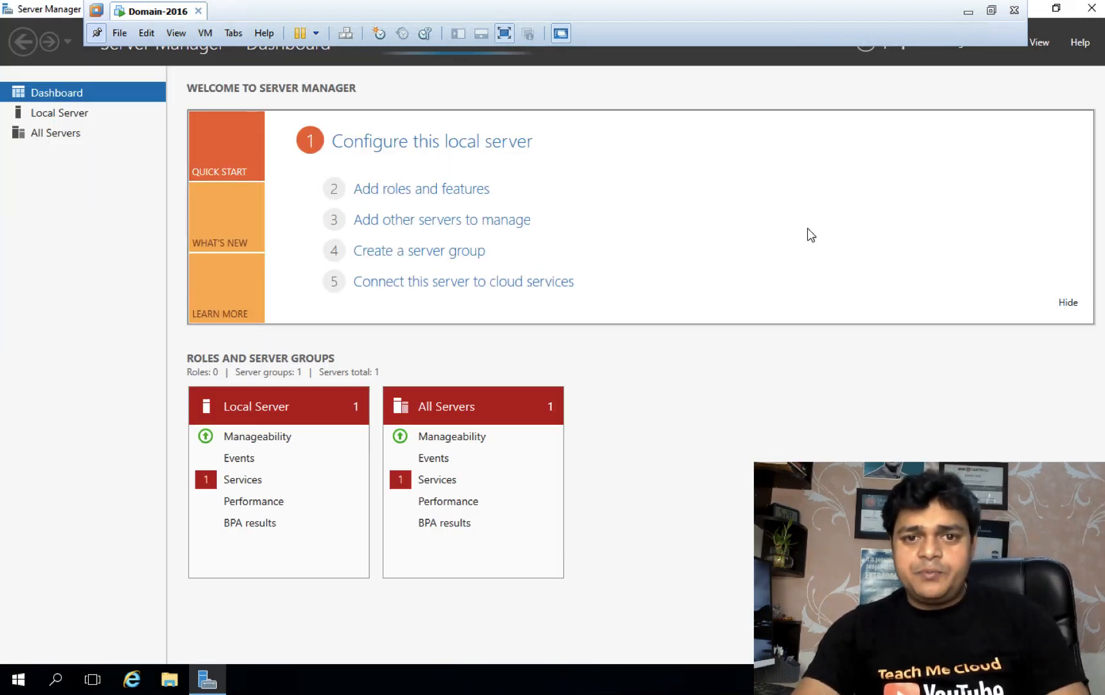
# Check which File and iSCSI Services are installed using the Add Roles and Features wizard, and leave it without installing anything.
pyautogui.click(447, 194)
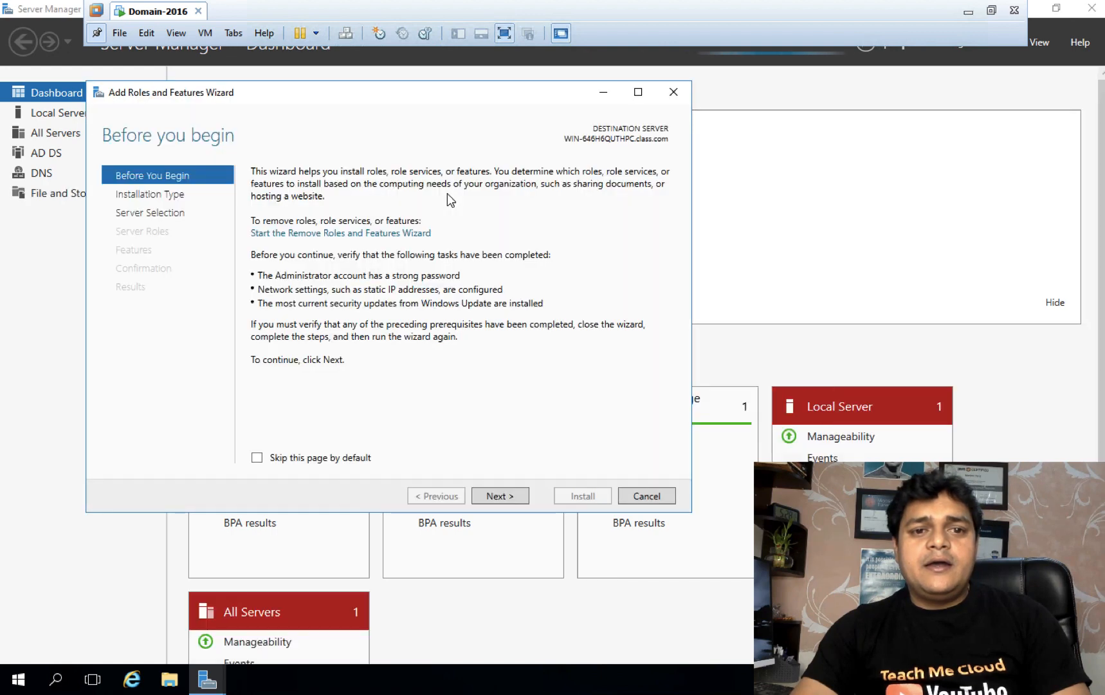
pyautogui.click(508, 497)
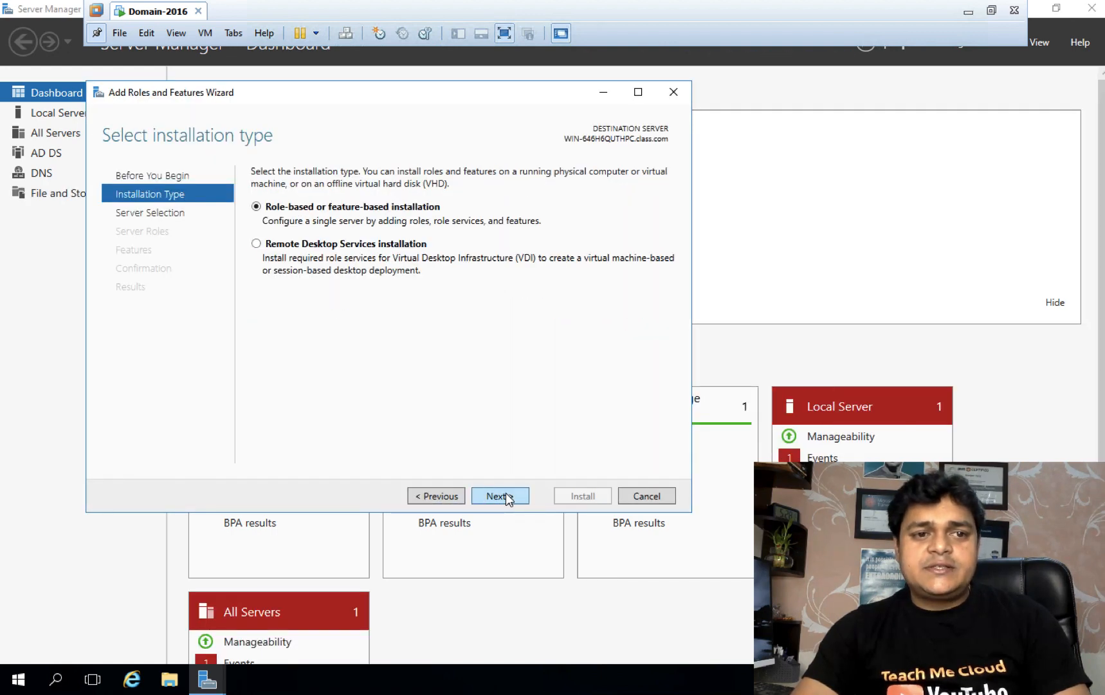
pyautogui.click(508, 497)
pyautogui.click(508, 497)
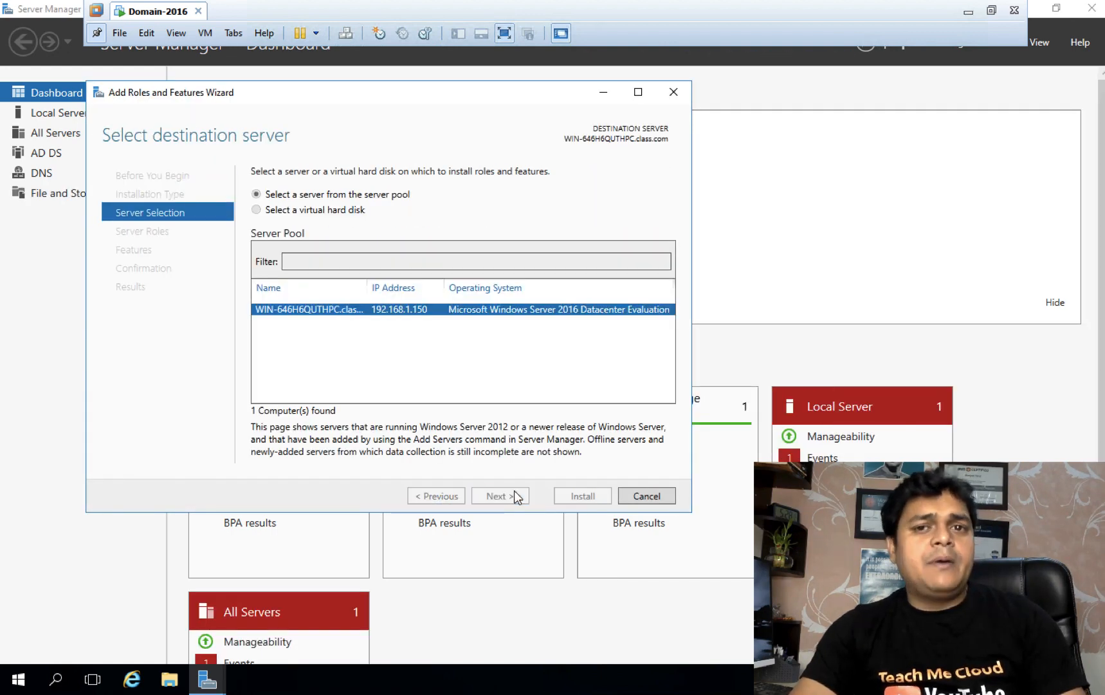
pyautogui.scroll(-1, 495, 394)
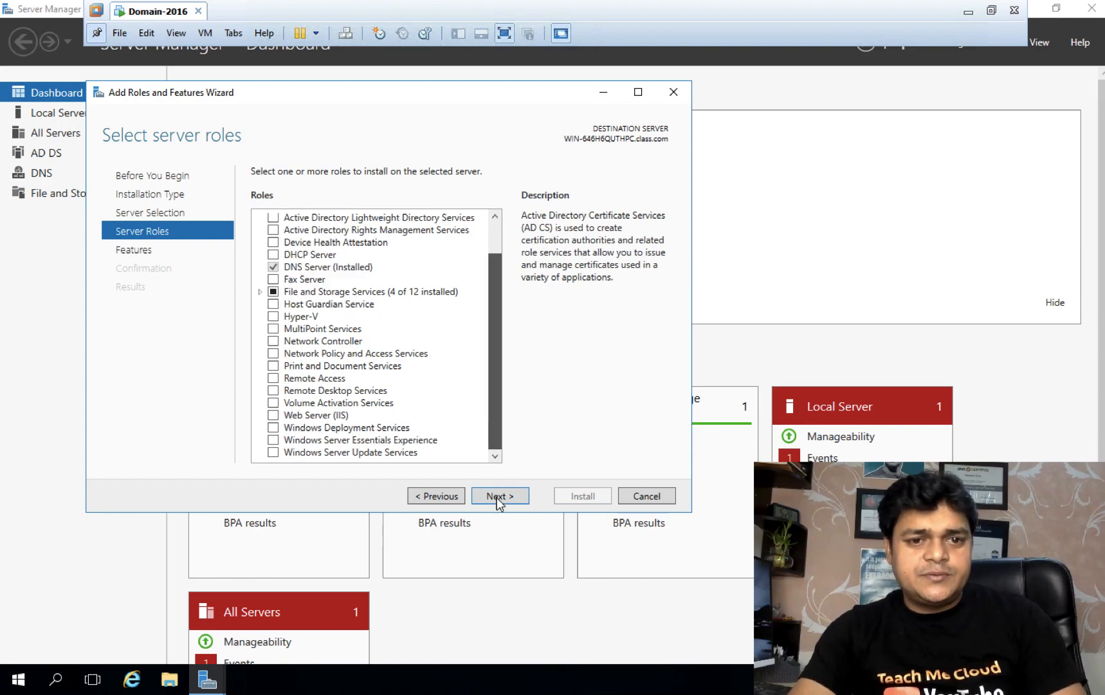
pyautogui.click(260, 292)
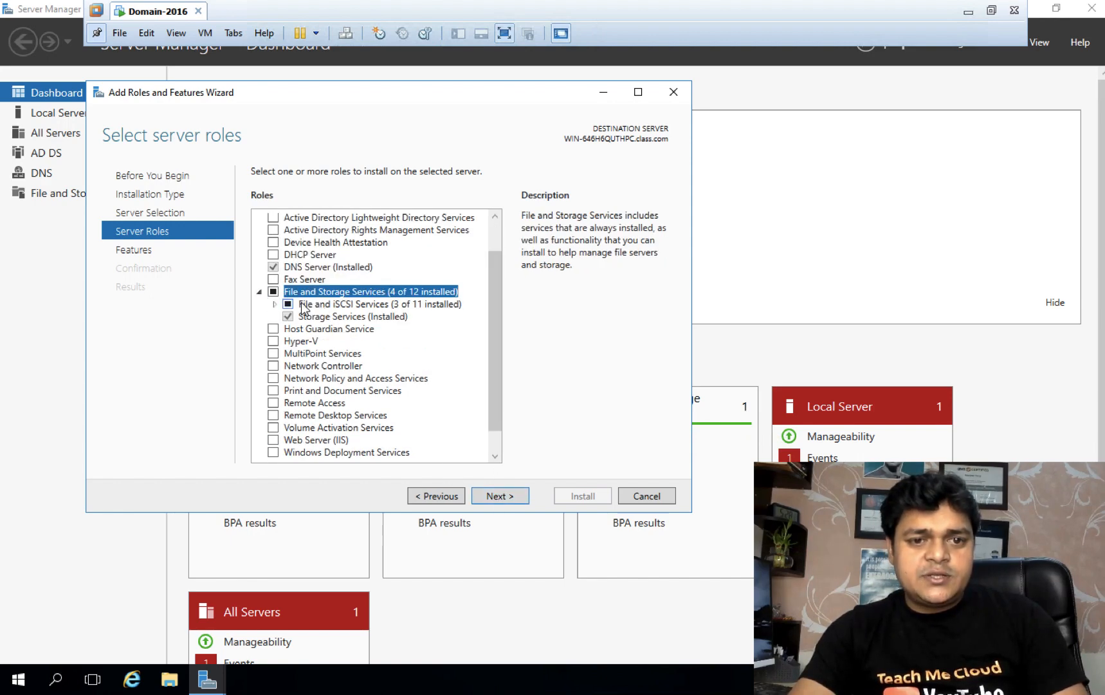
pyautogui.click(274, 303)
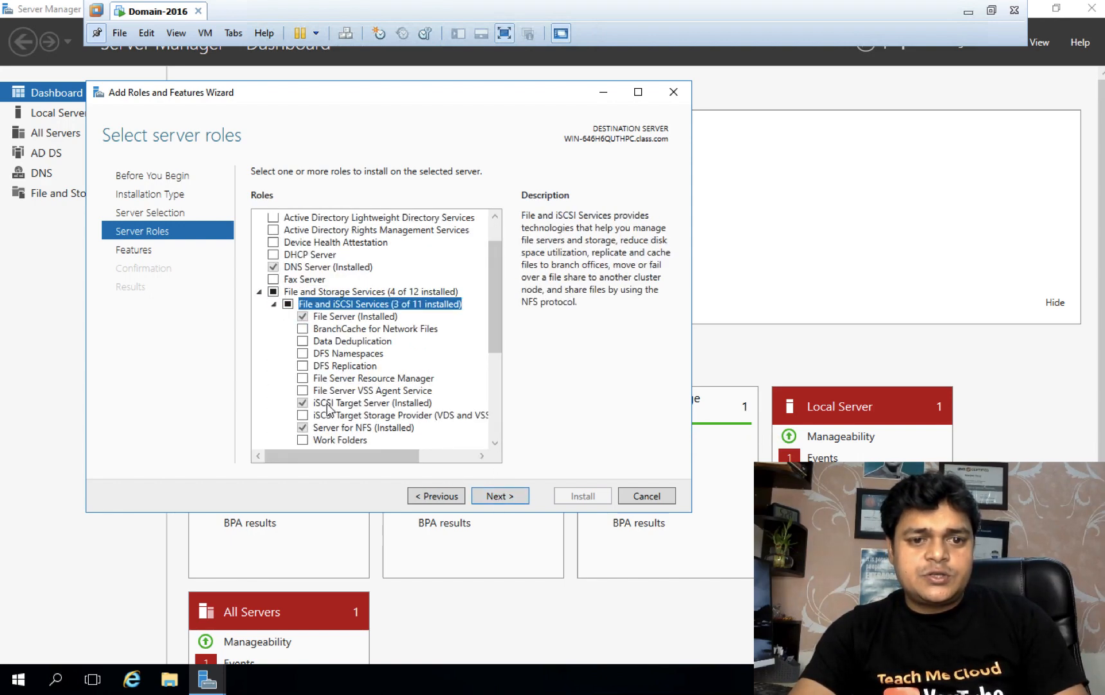
pyautogui.scroll(-1, 328, 409)
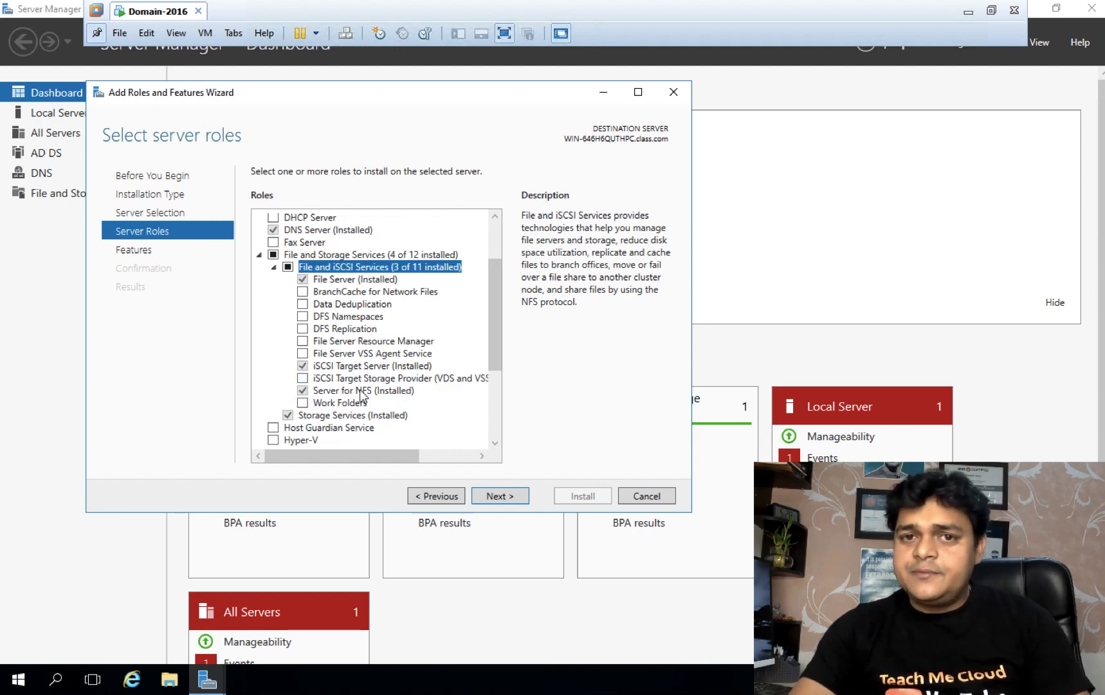
pyautogui.click(646, 496)
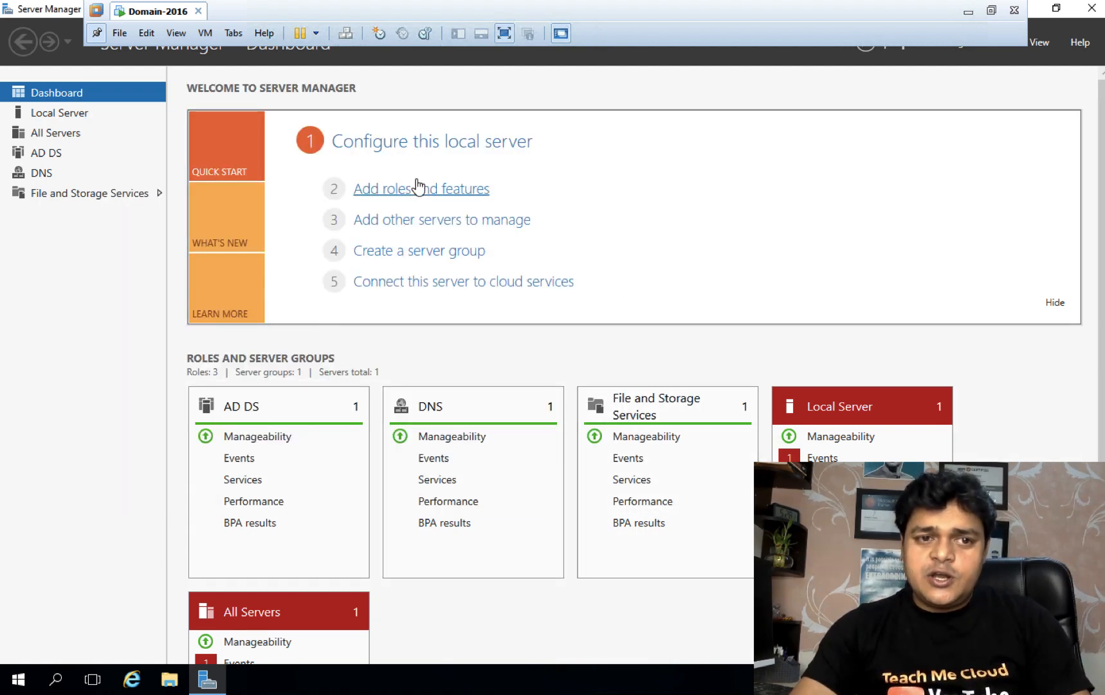
# Show the iSCSI virtual disks and targets under File and Storage Services.
pyautogui.click(89, 192)
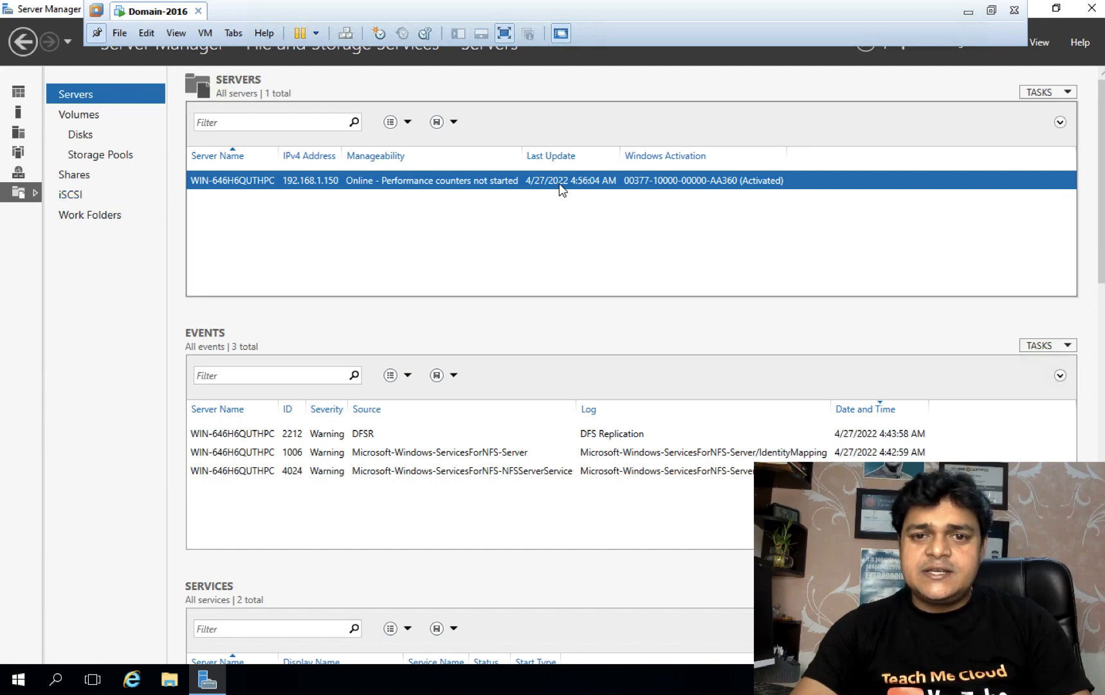
pyautogui.rightClick(556, 177)
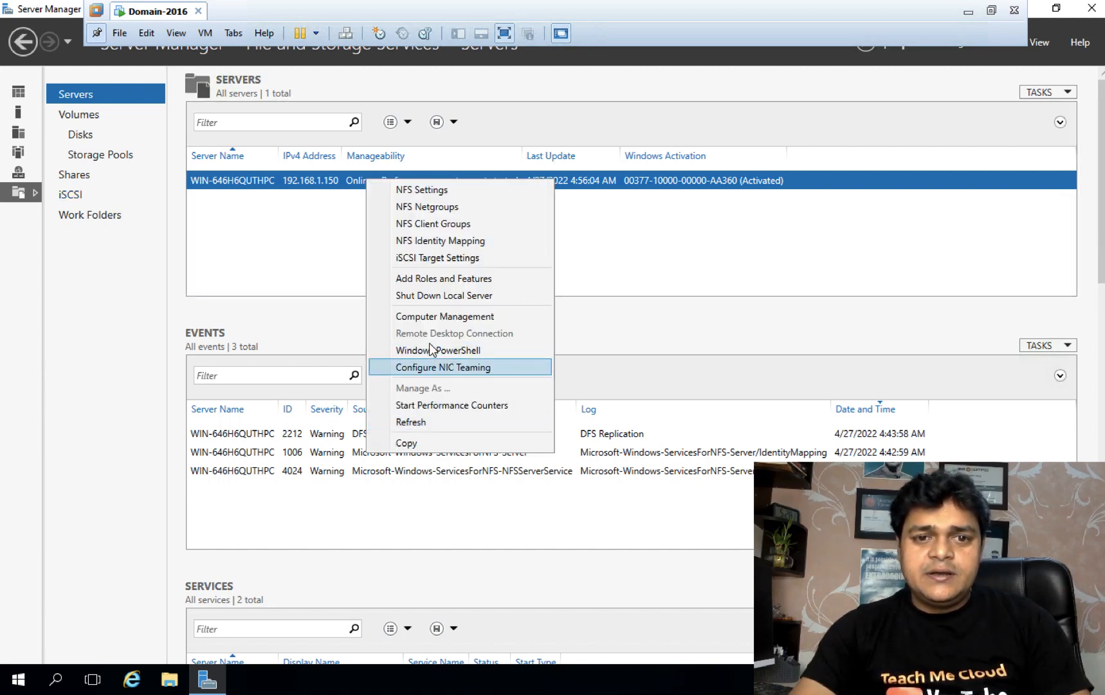
pyautogui.click(691, 233)
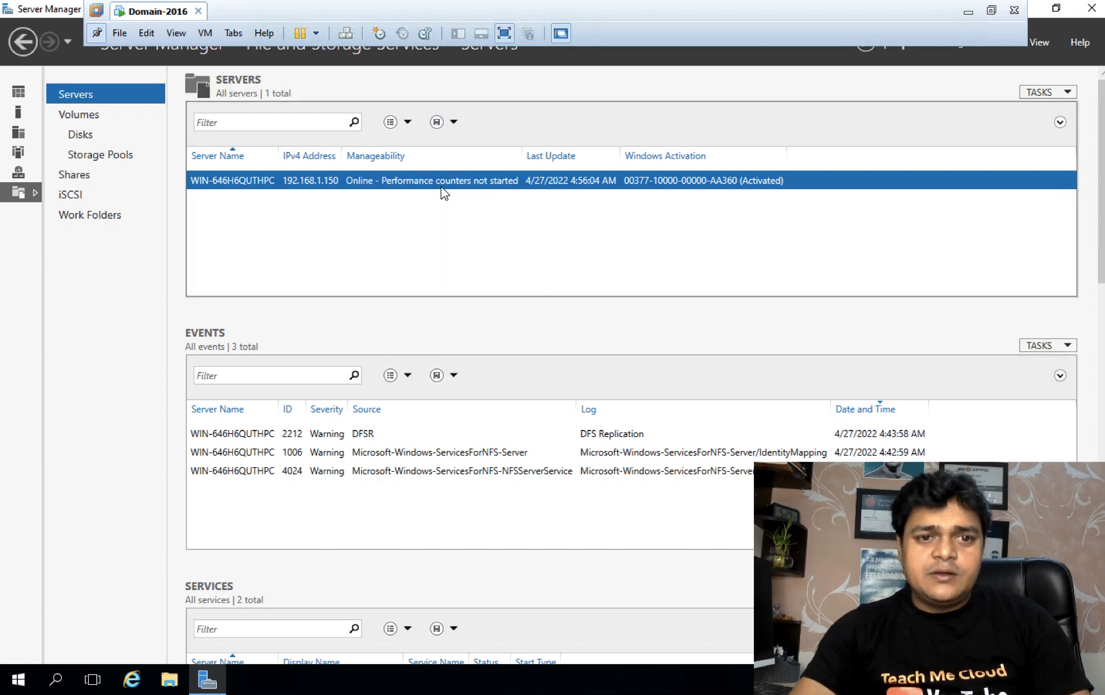
pyautogui.click(72, 198)
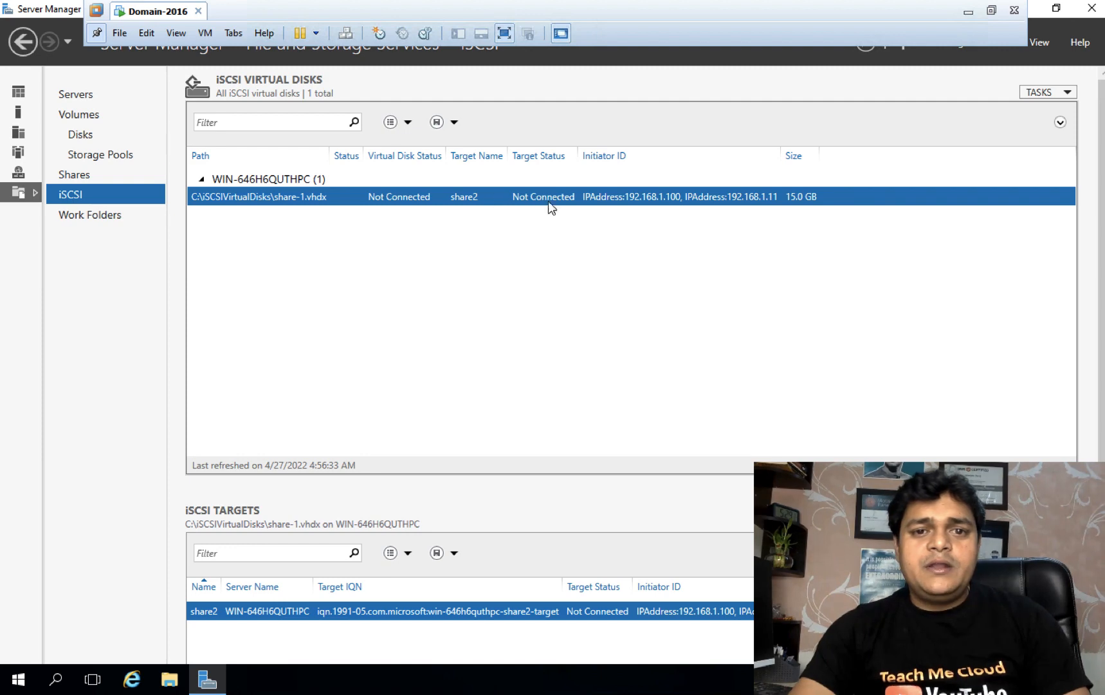
# Remove the share-1.vhdx iSCSI virtual disk and delete its file from the disk.
pyautogui.rightClick(628, 186)
pyautogui.click(665, 224)
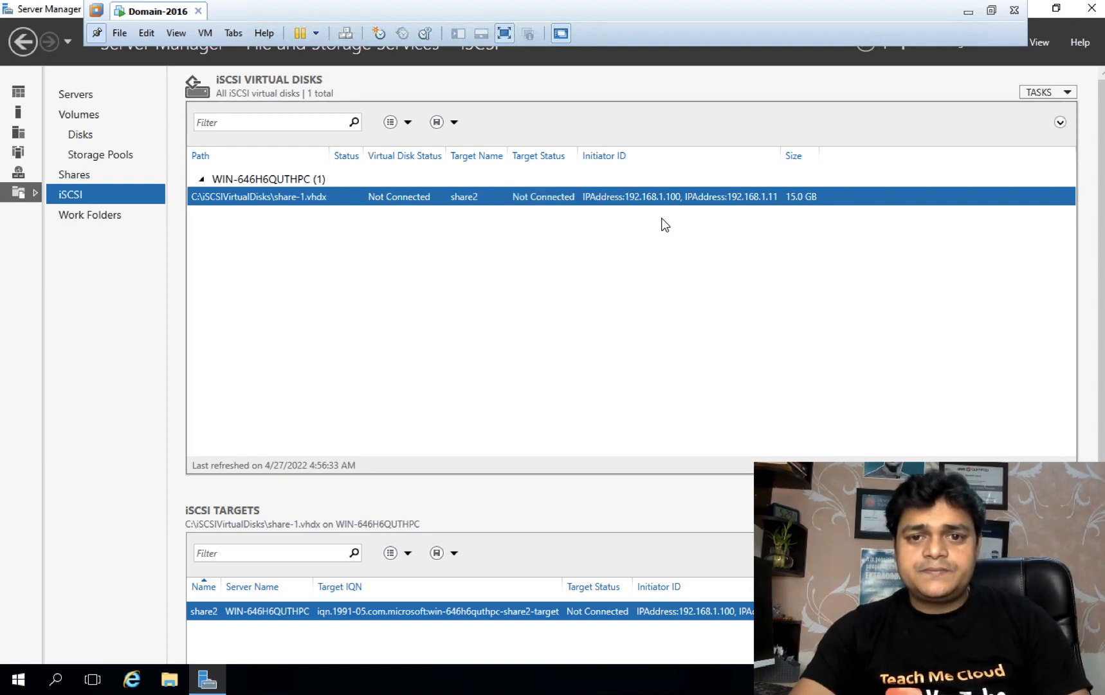
pyautogui.rightClick(648, 205)
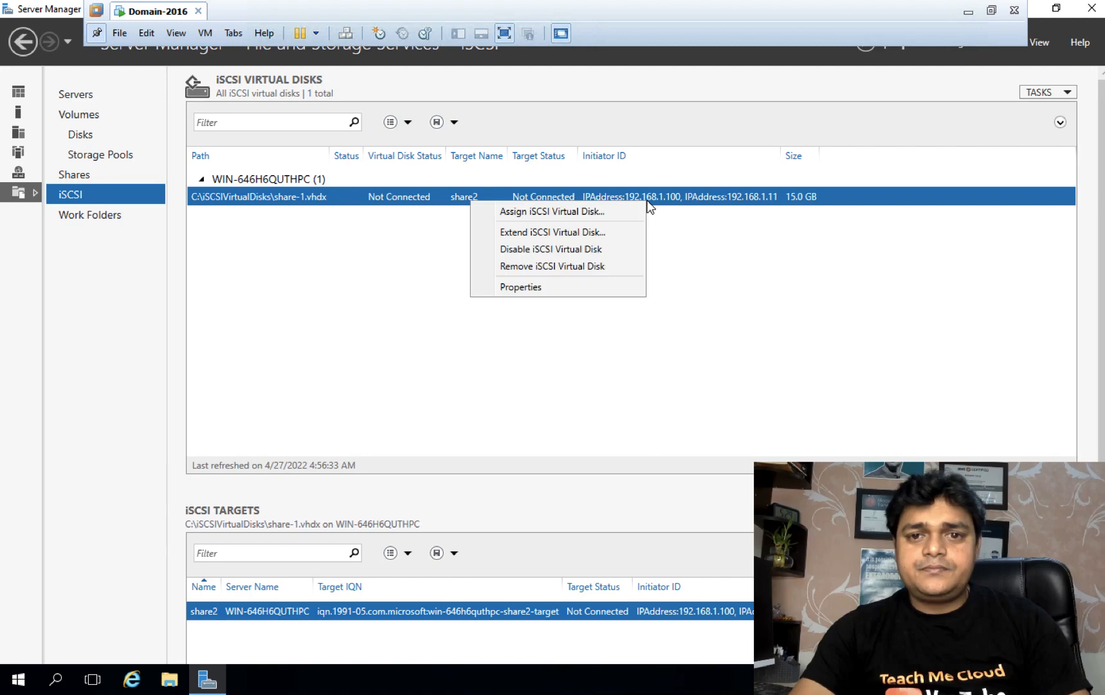
pyautogui.click(550, 266)
pyautogui.click(443, 355)
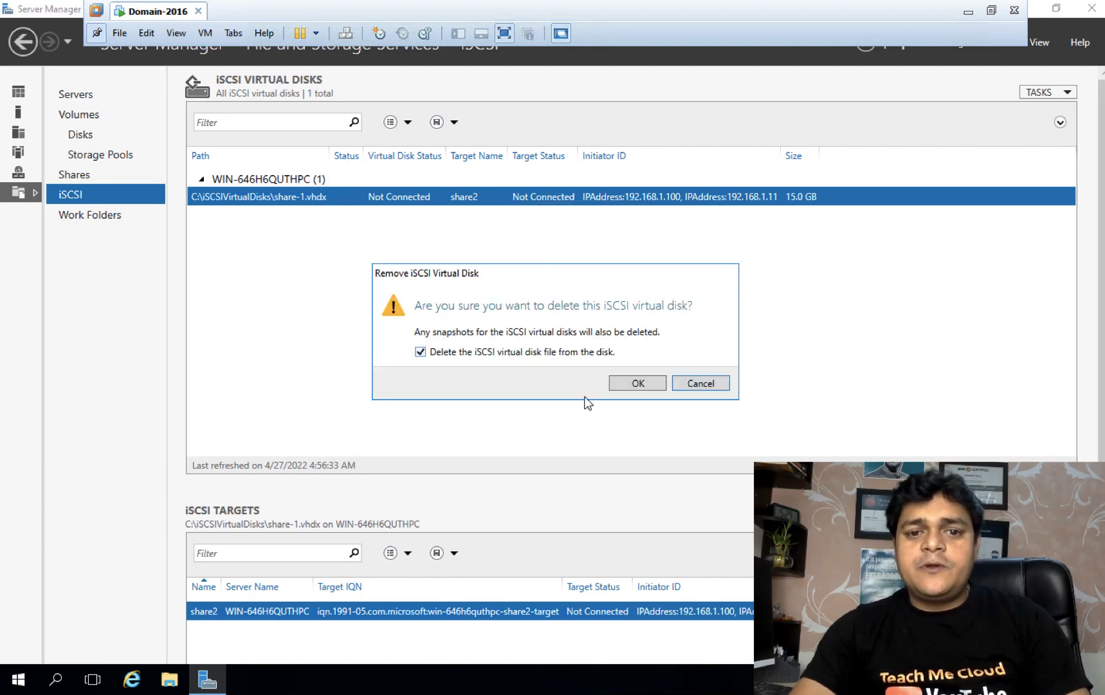
pyautogui.click(634, 386)
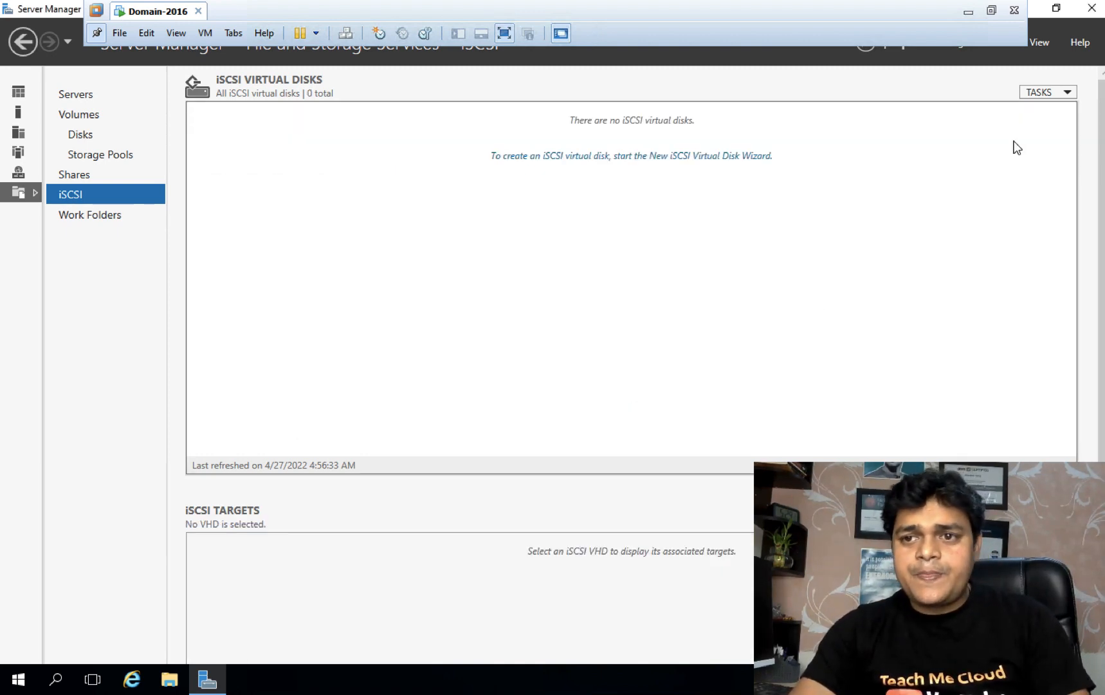
# Start a new iSCSI virtual disk on volume E: and name it share-iscsi.
pyautogui.click(1060, 93)
pyautogui.click(977, 107)
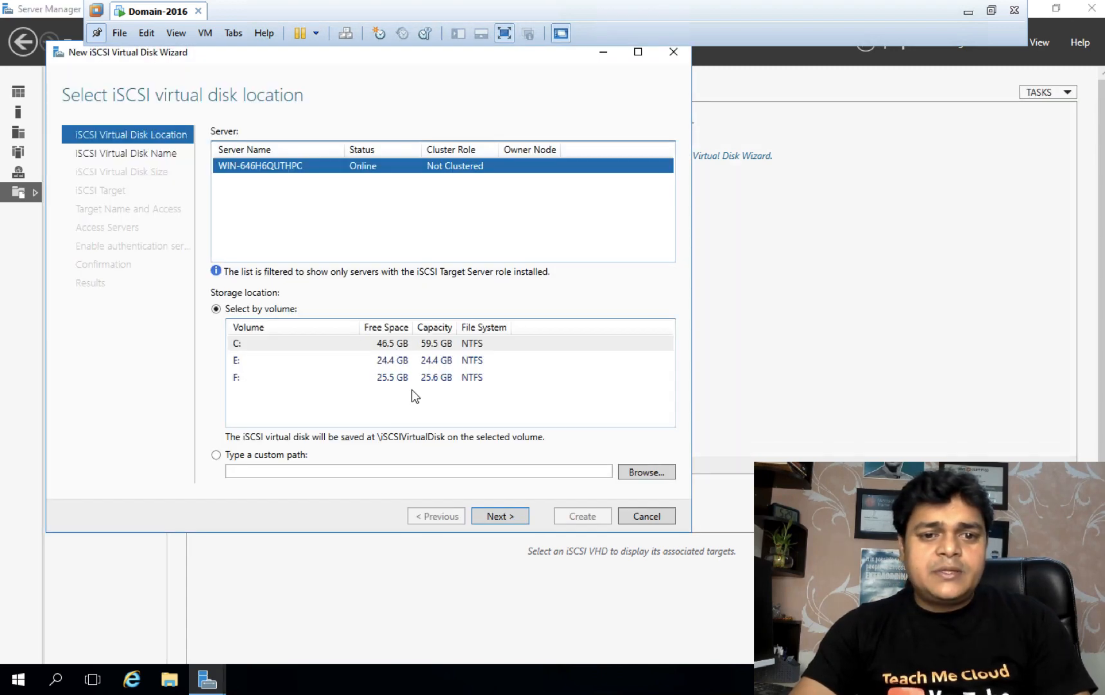
pyautogui.click(263, 361)
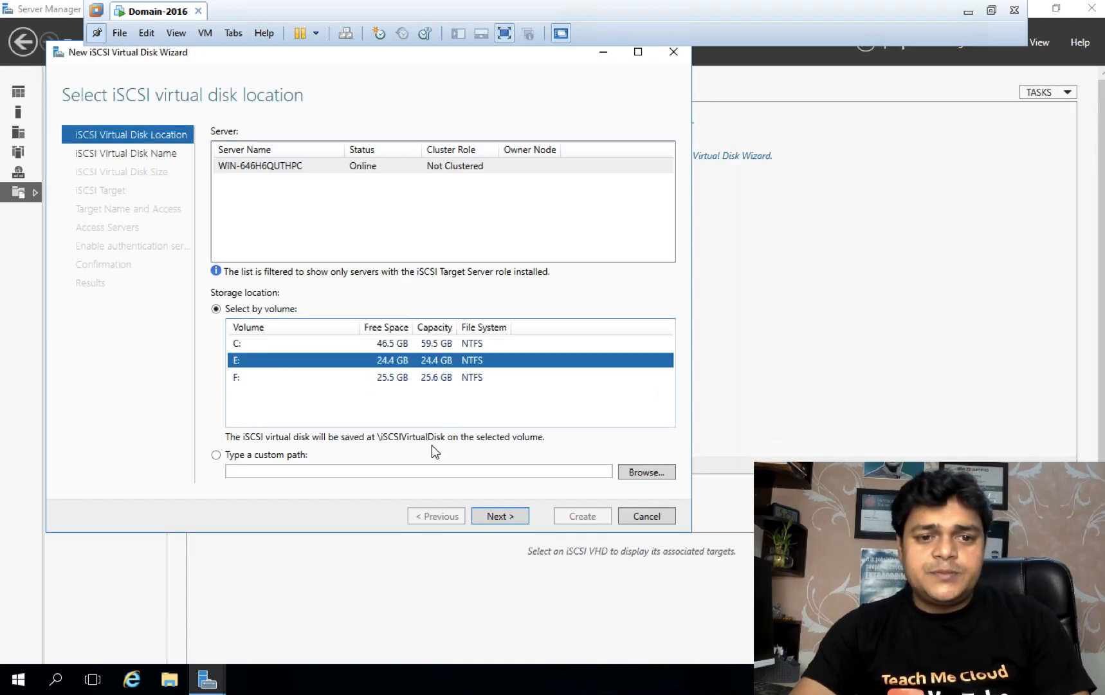
pyautogui.click(510, 520)
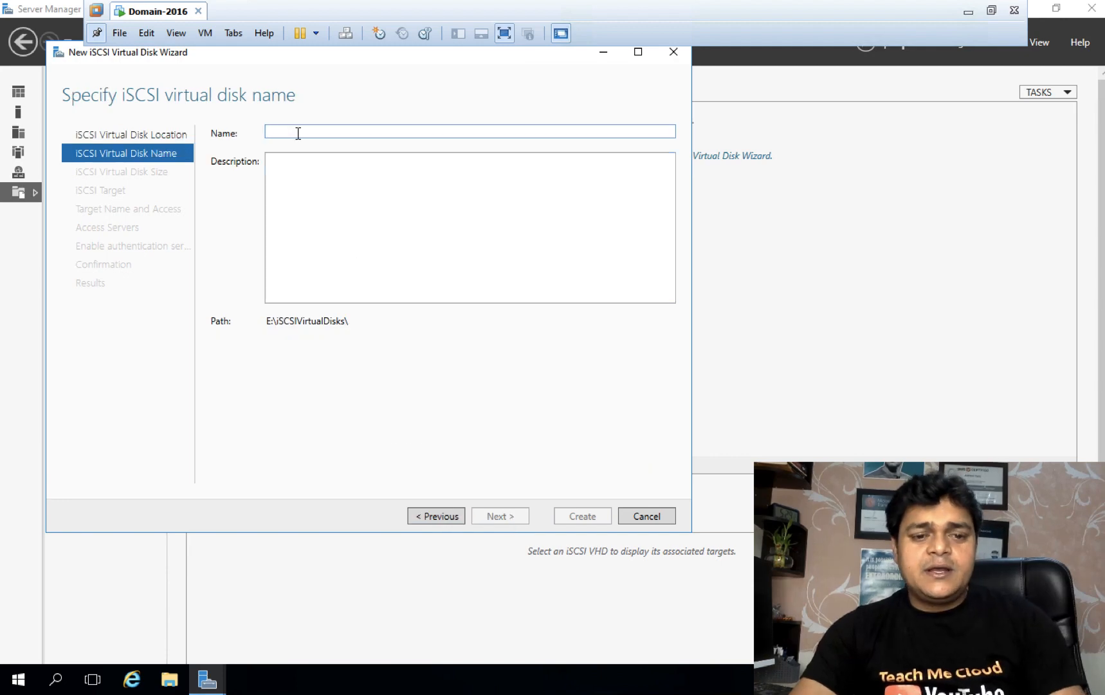
pyautogui.write('share-')
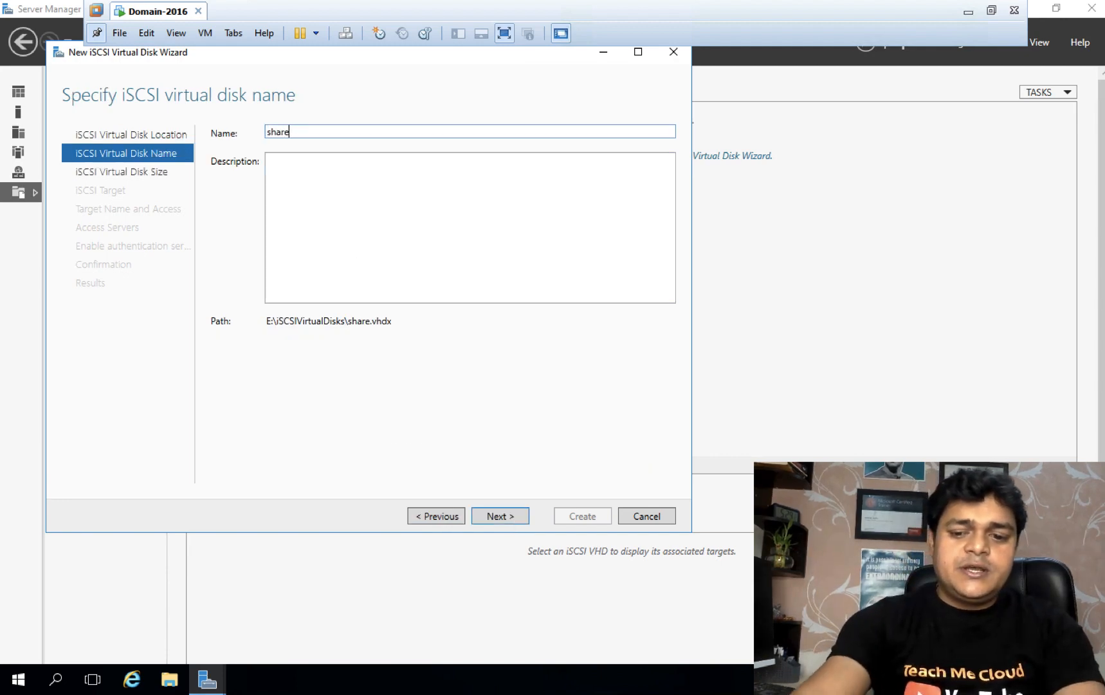
pyautogui.write('iscsi')
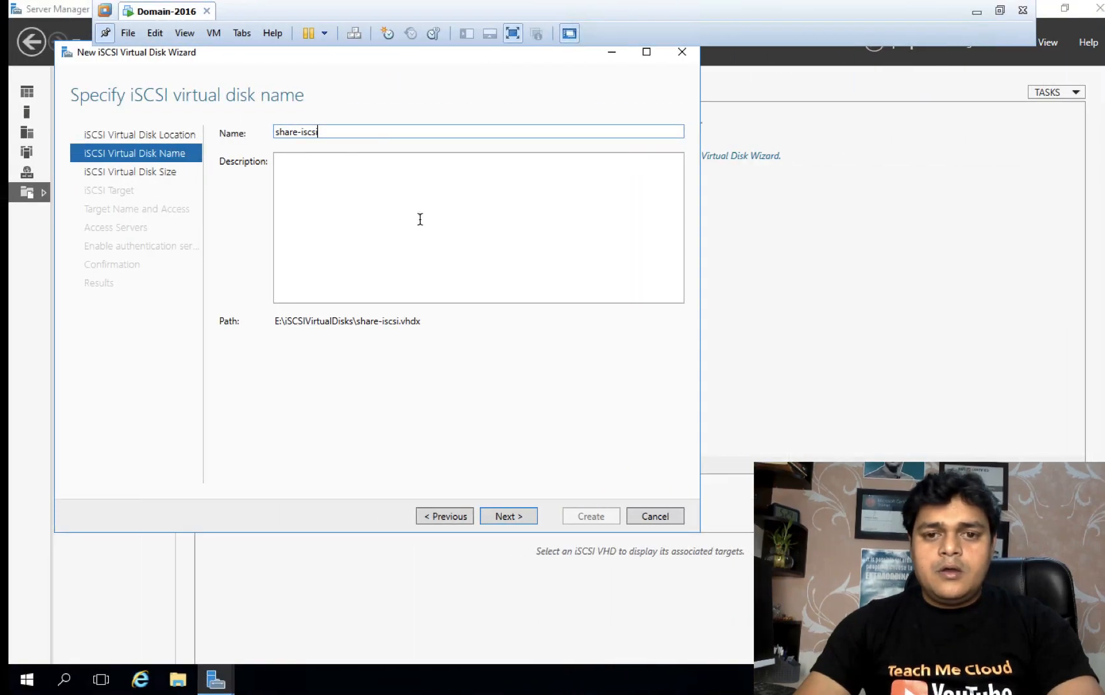
# Set the size of the new iSCSI virtual disk to 20 GB as a dynamically expanding disk.
pyautogui.click(509, 516)
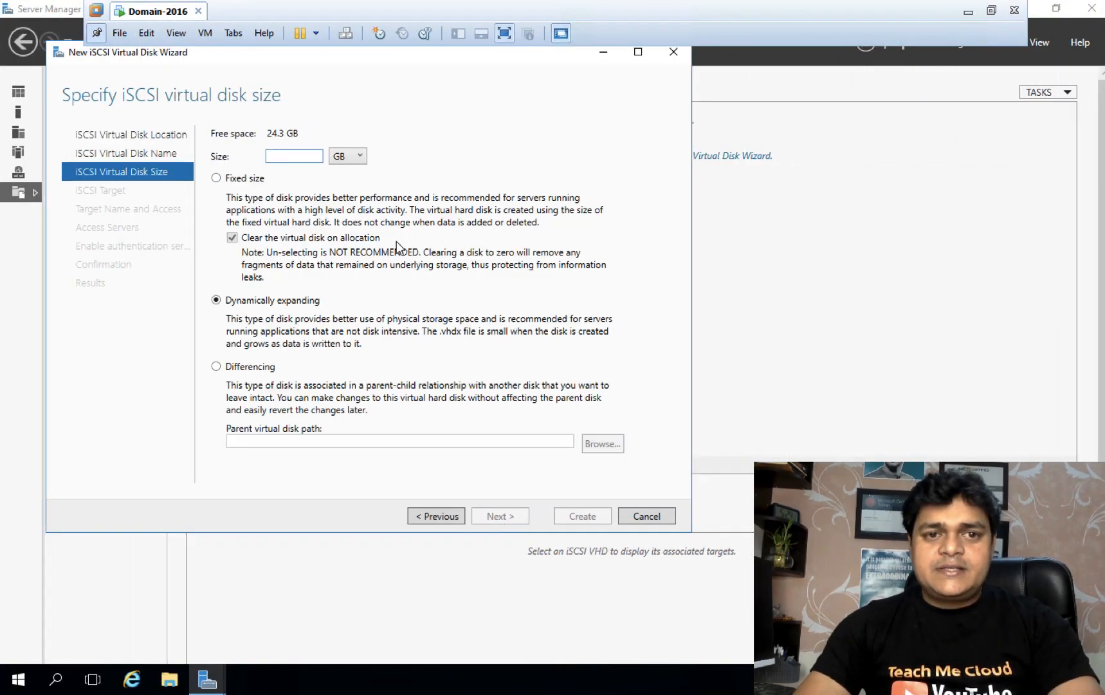
pyautogui.write('20')
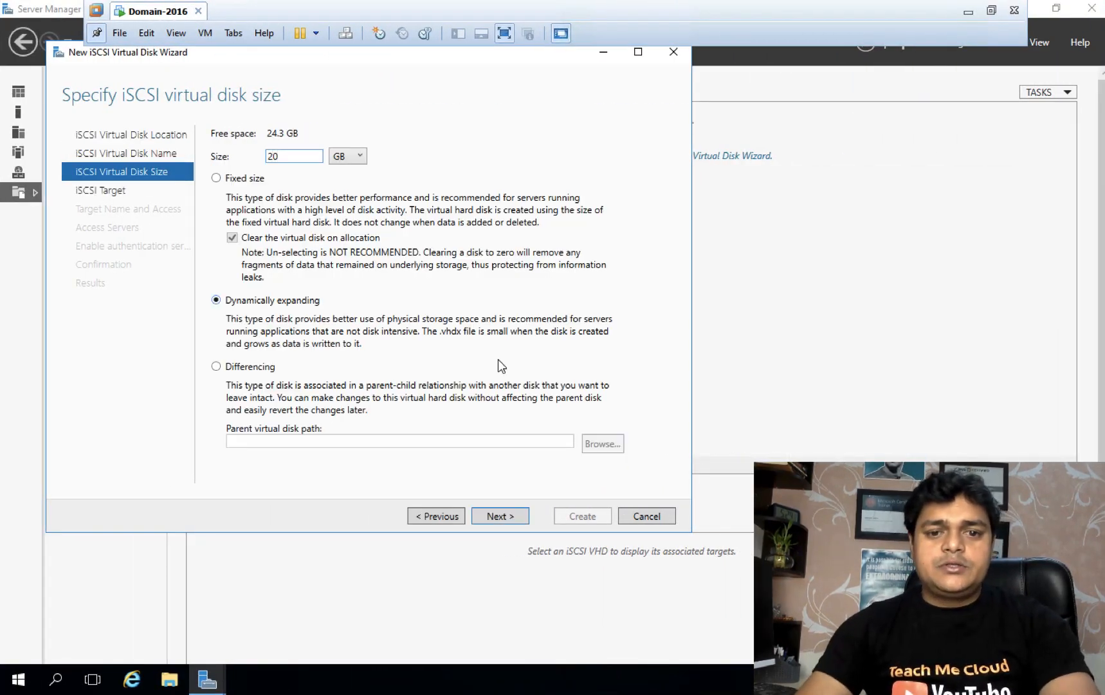
pyautogui.click(501, 511)
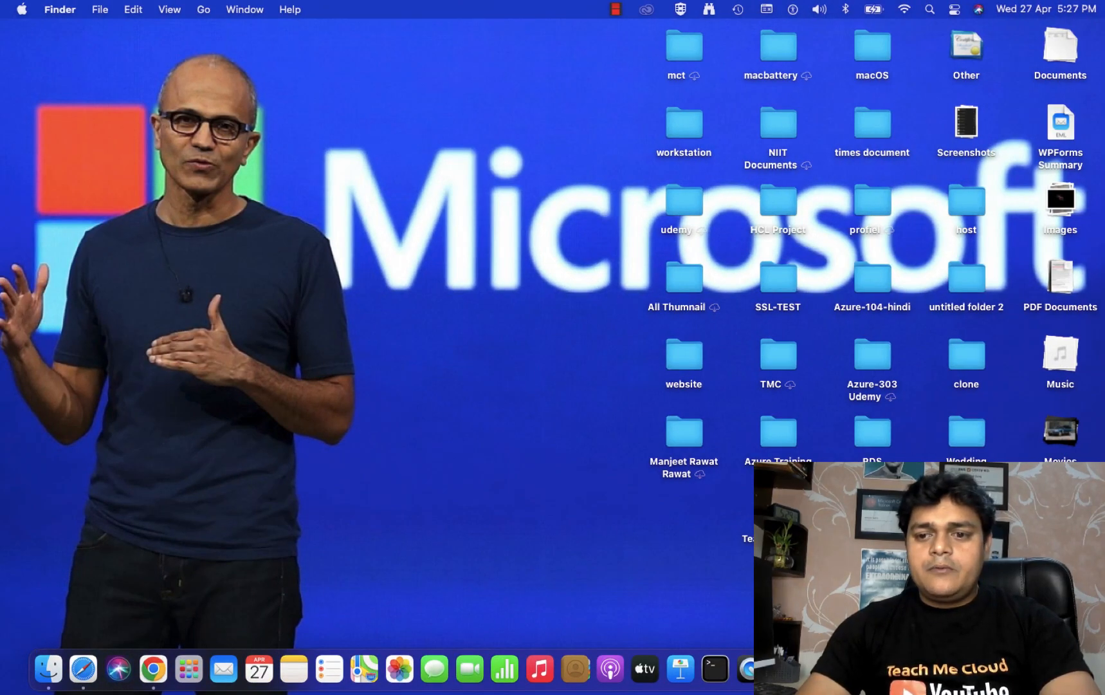
pyautogui.rightClick(1031, 669)
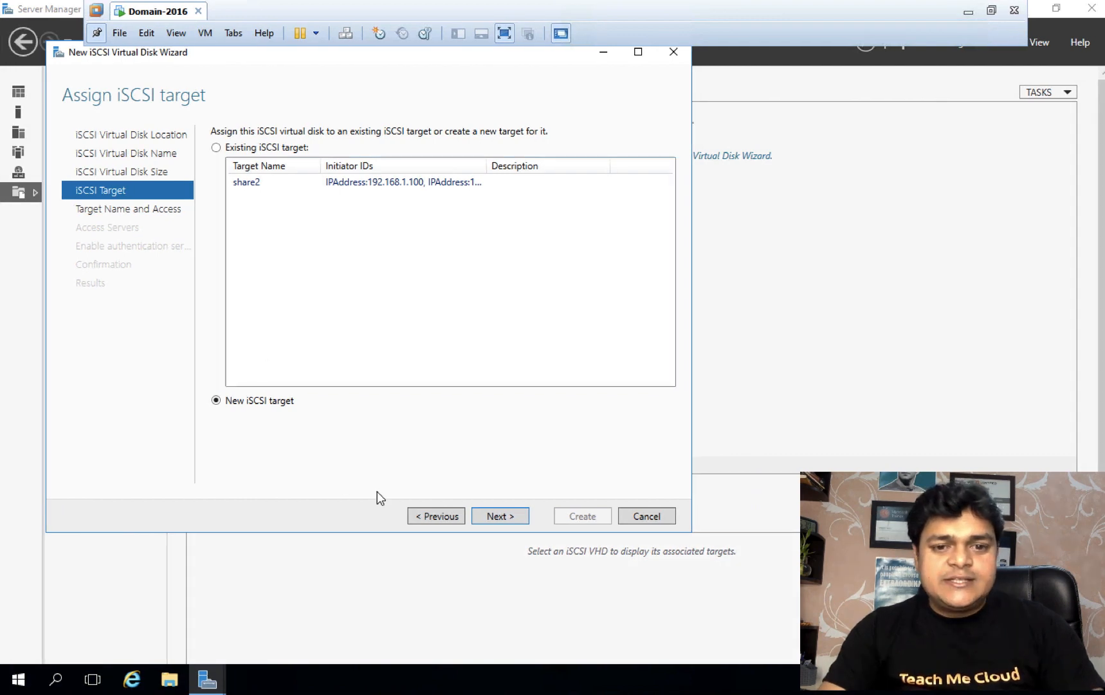
pyautogui.click(445, 517)
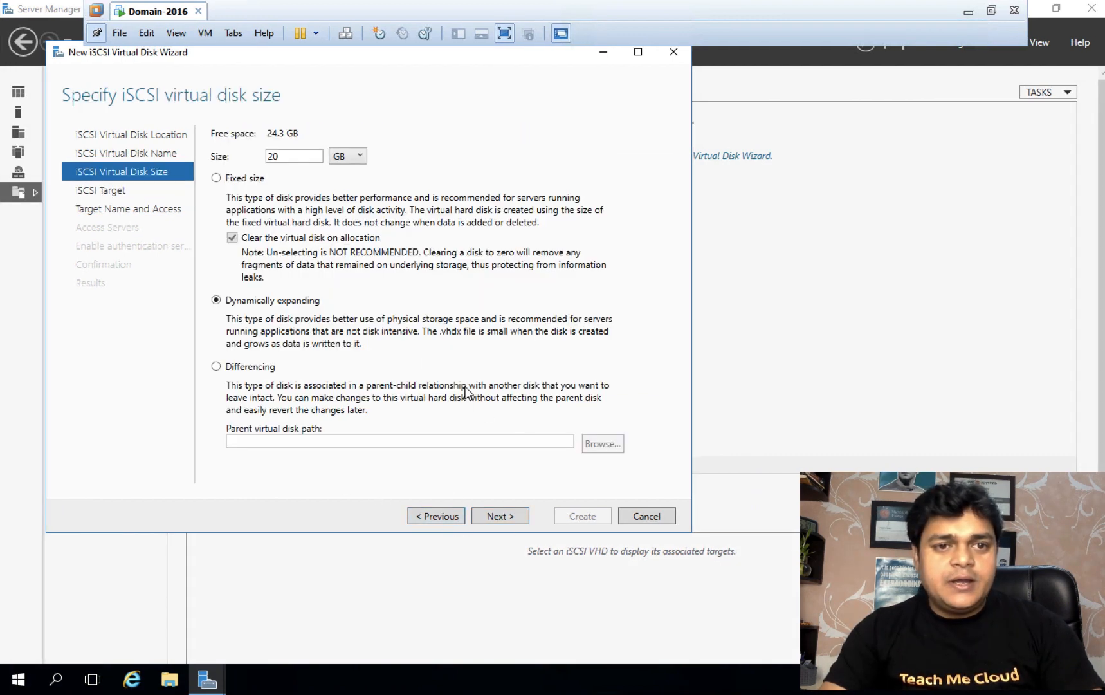
pyautogui.click(499, 517)
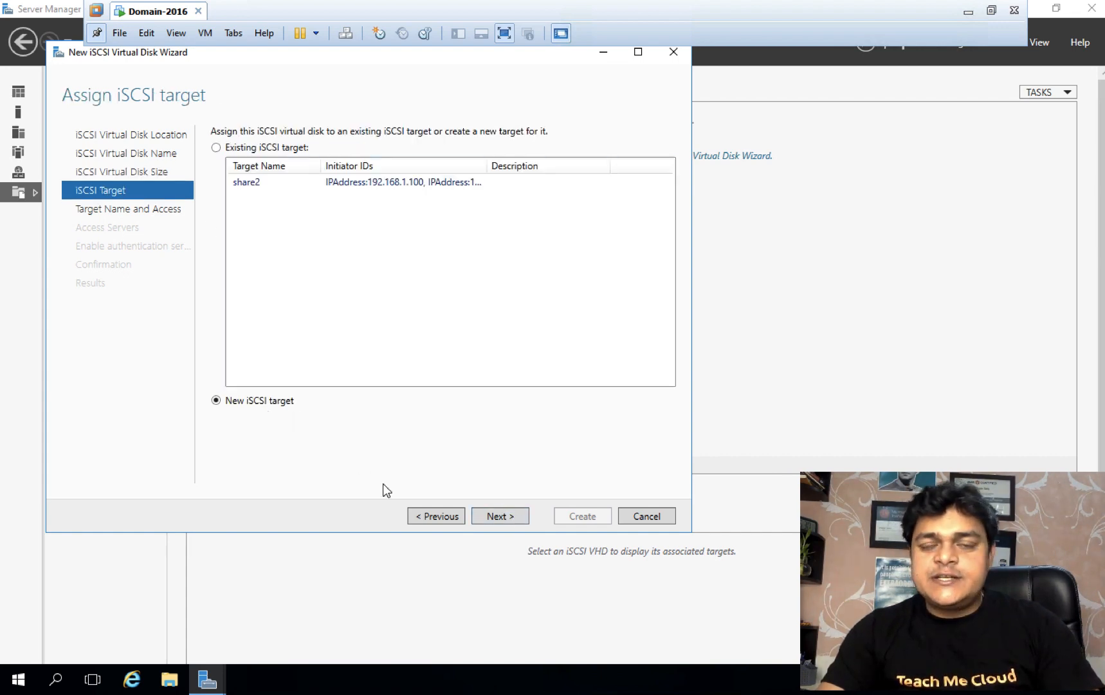
# Assign the virtual disk to a new iSCSI target named test-share.
pyautogui.click(501, 516)
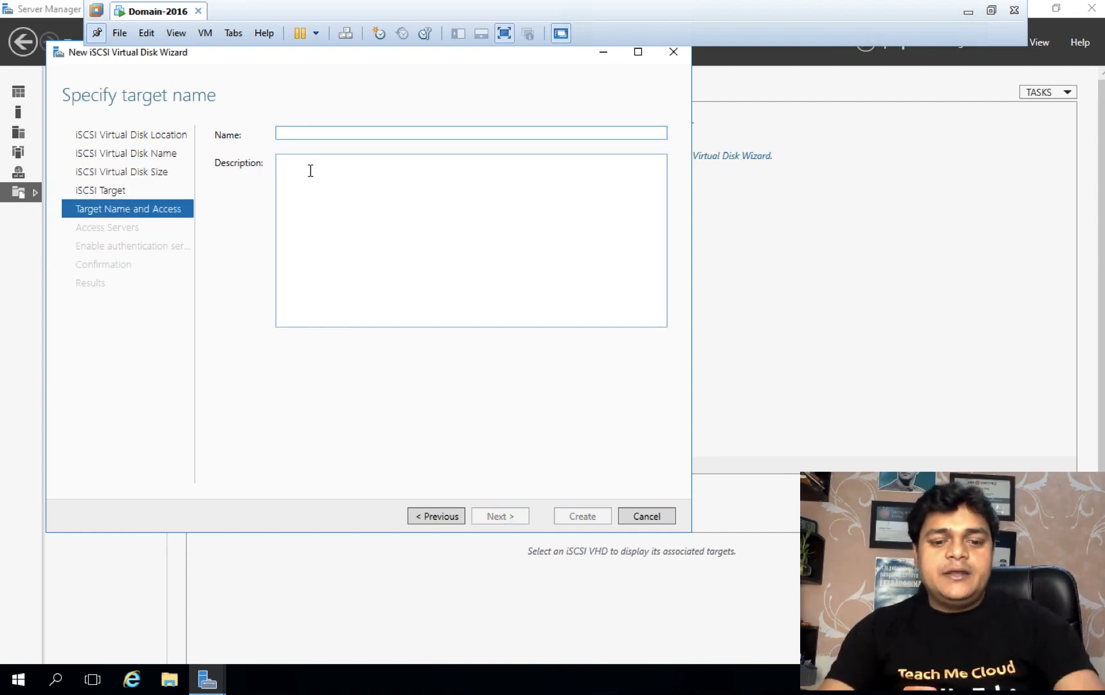
pyautogui.write('test-share')
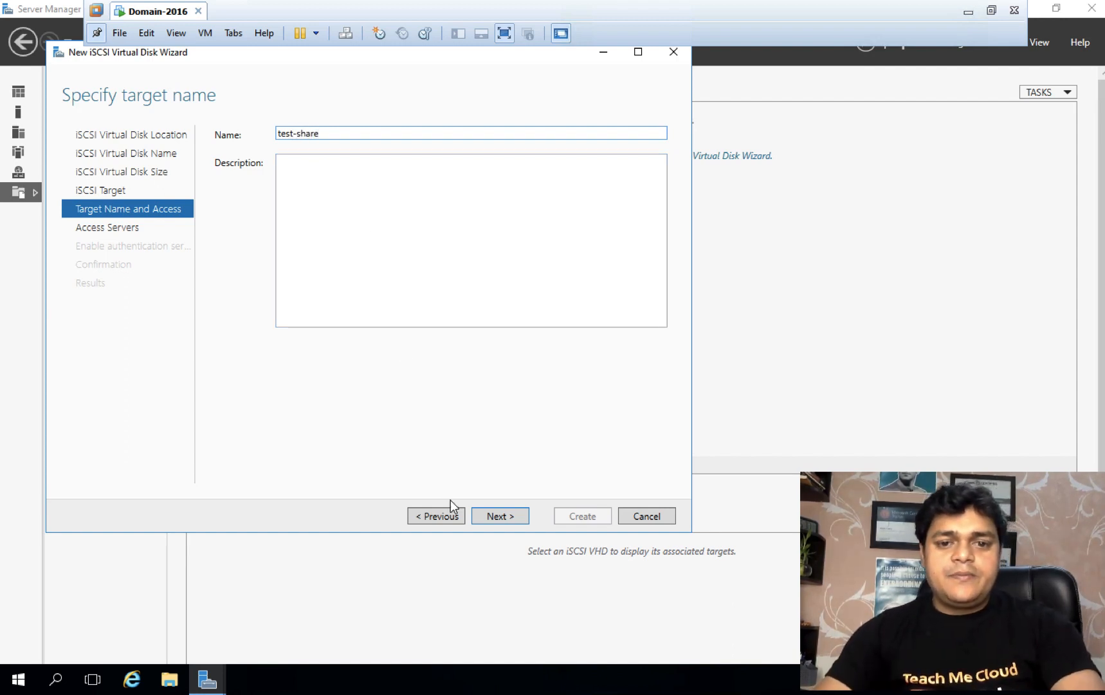
pyautogui.click(514, 521)
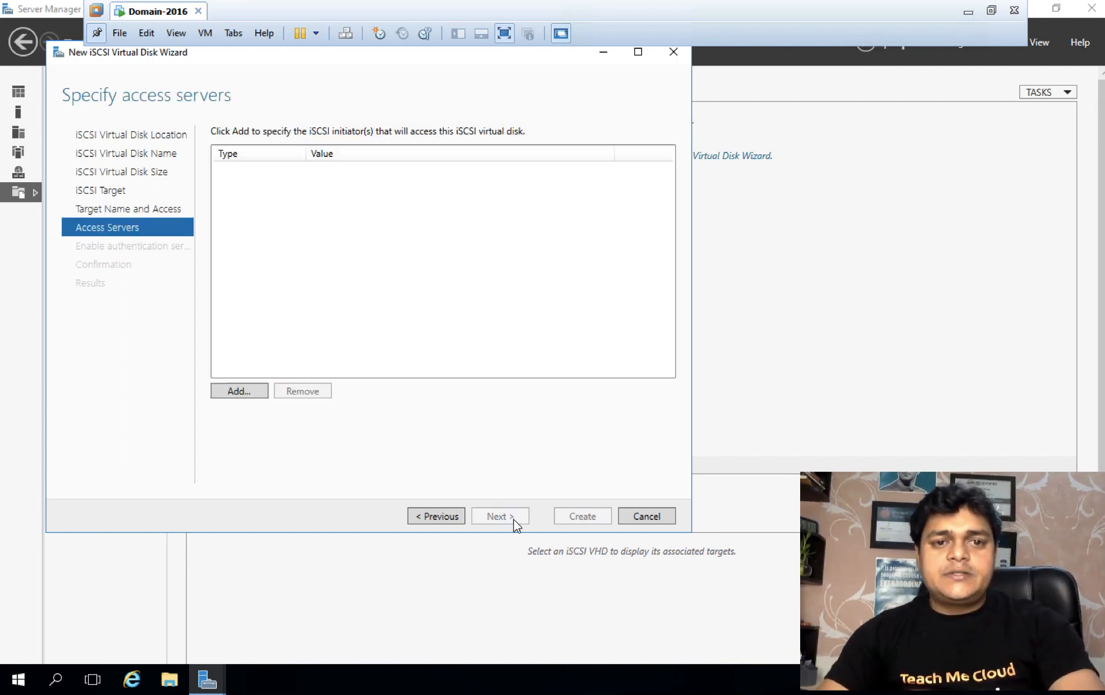
# Add the initiator with IP address 192.168.1.100 to the target's access servers.
pyautogui.click(238, 391)
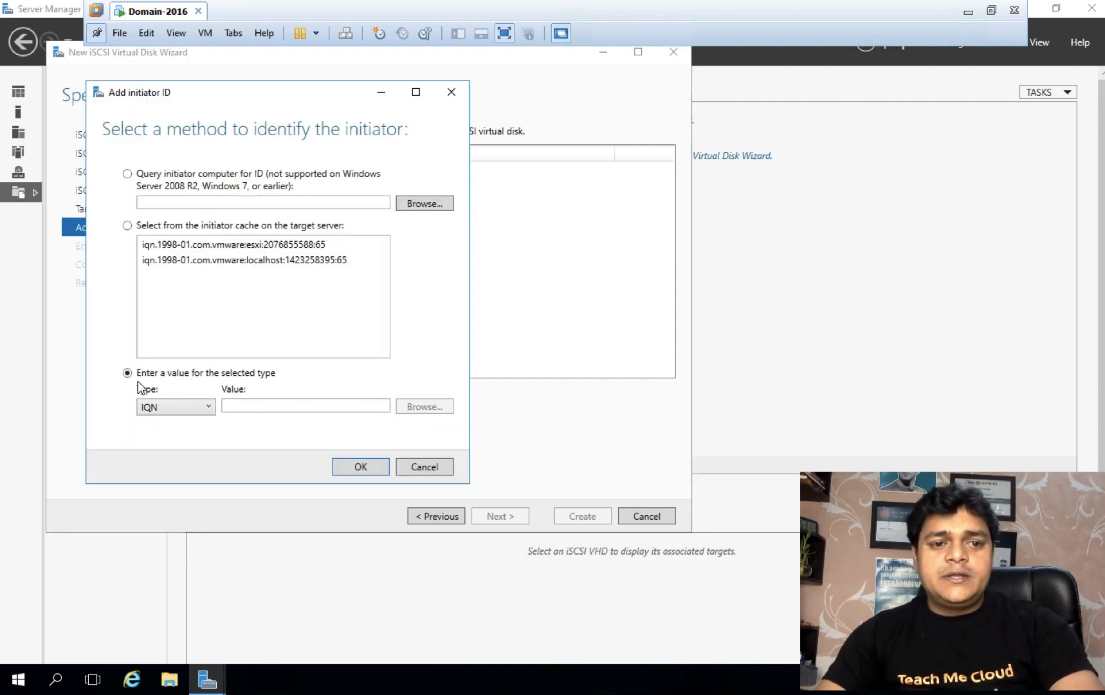
pyautogui.click(209, 406)
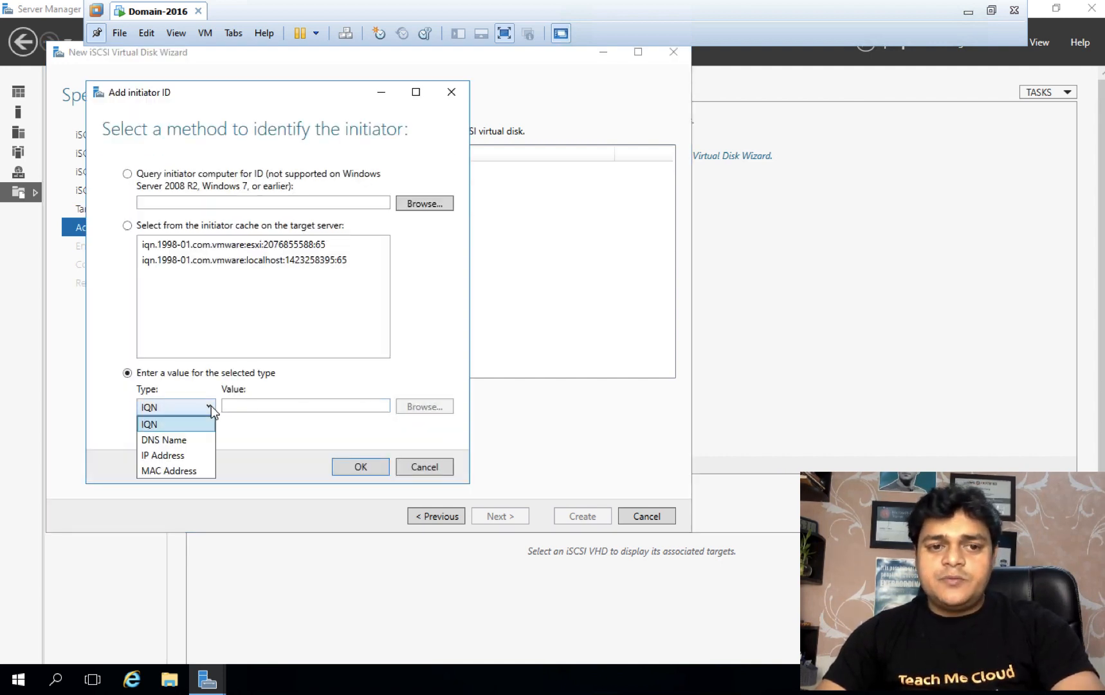
pyautogui.click(175, 456)
pyautogui.click(275, 406)
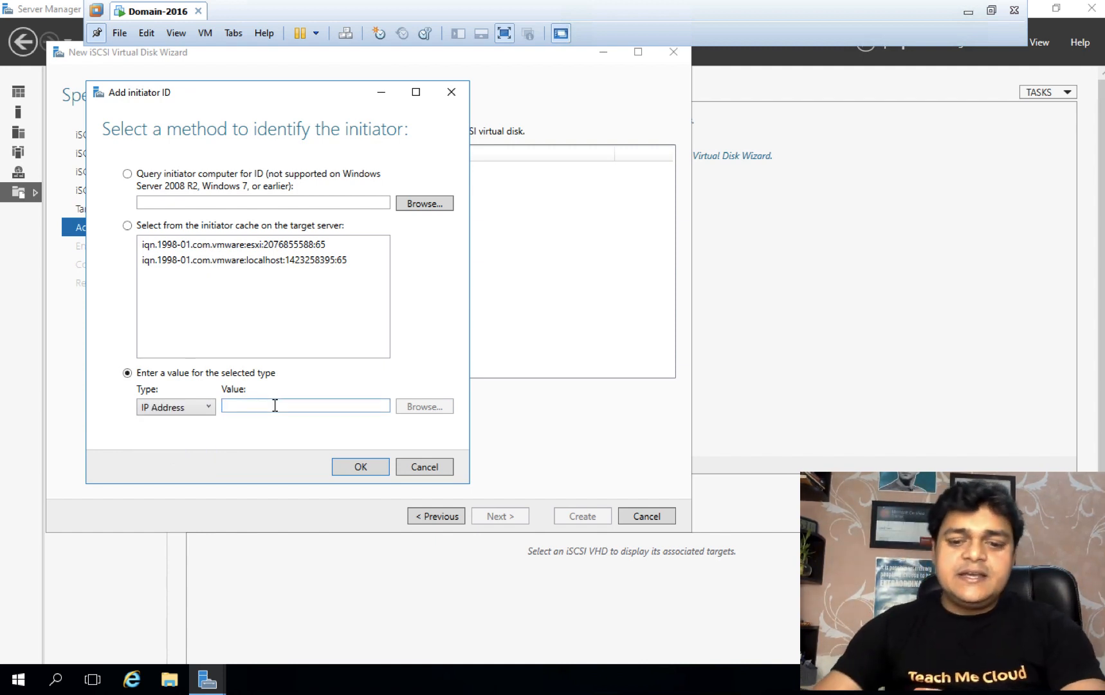
pyautogui.write('192.1')
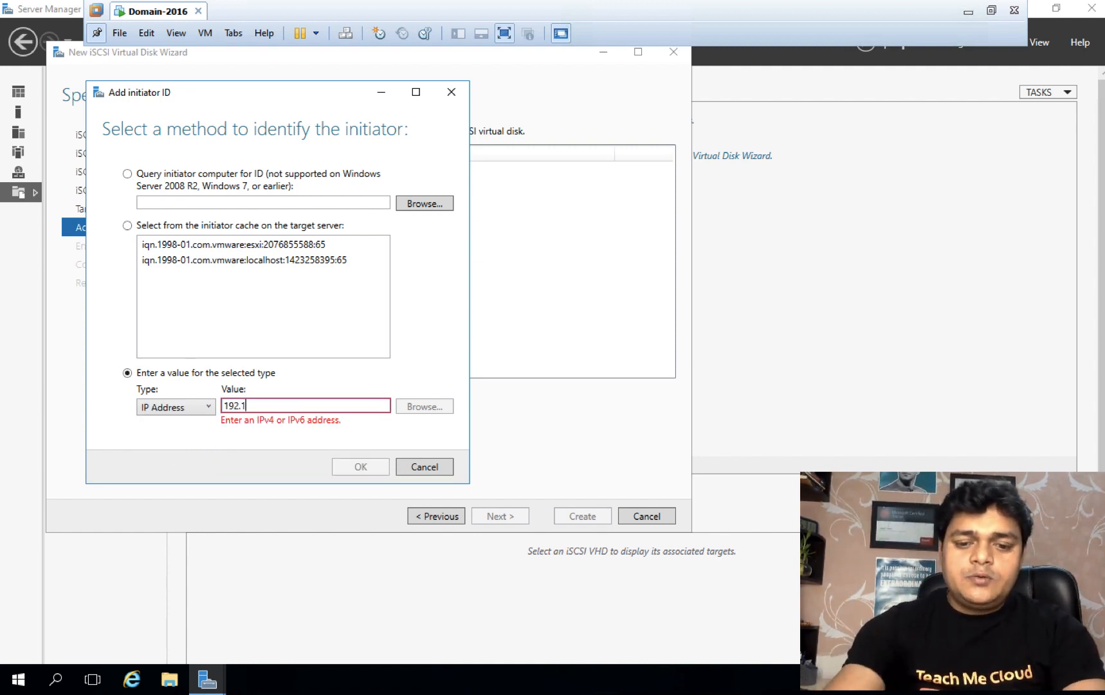
pyautogui.write('68.1.')
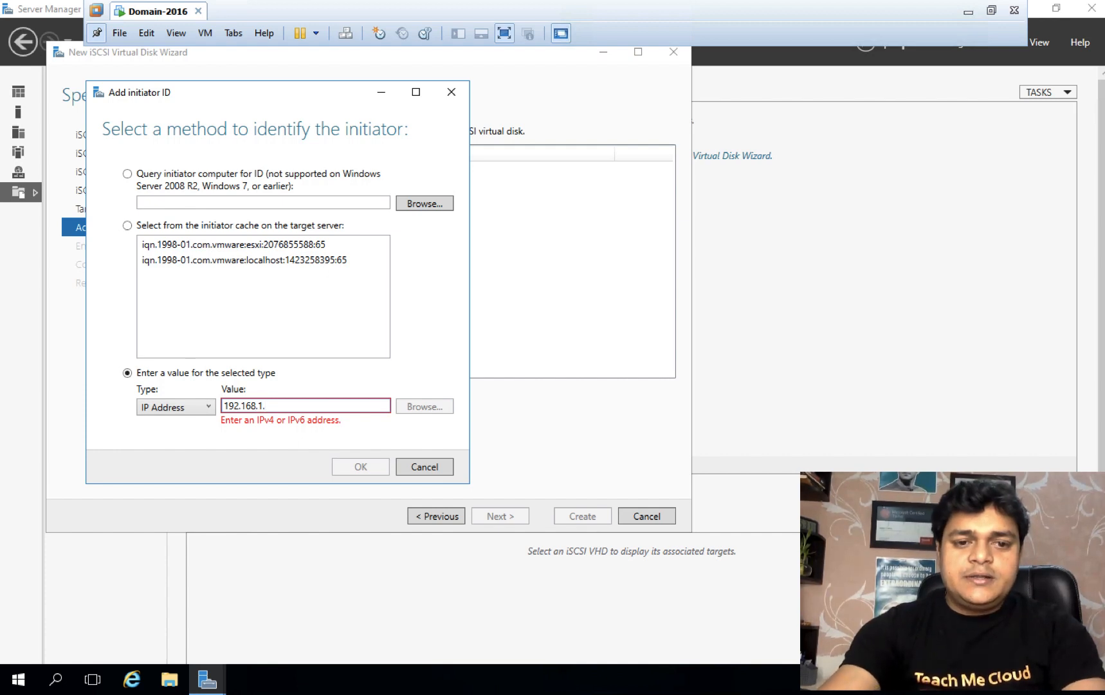
pyautogui.write('100')
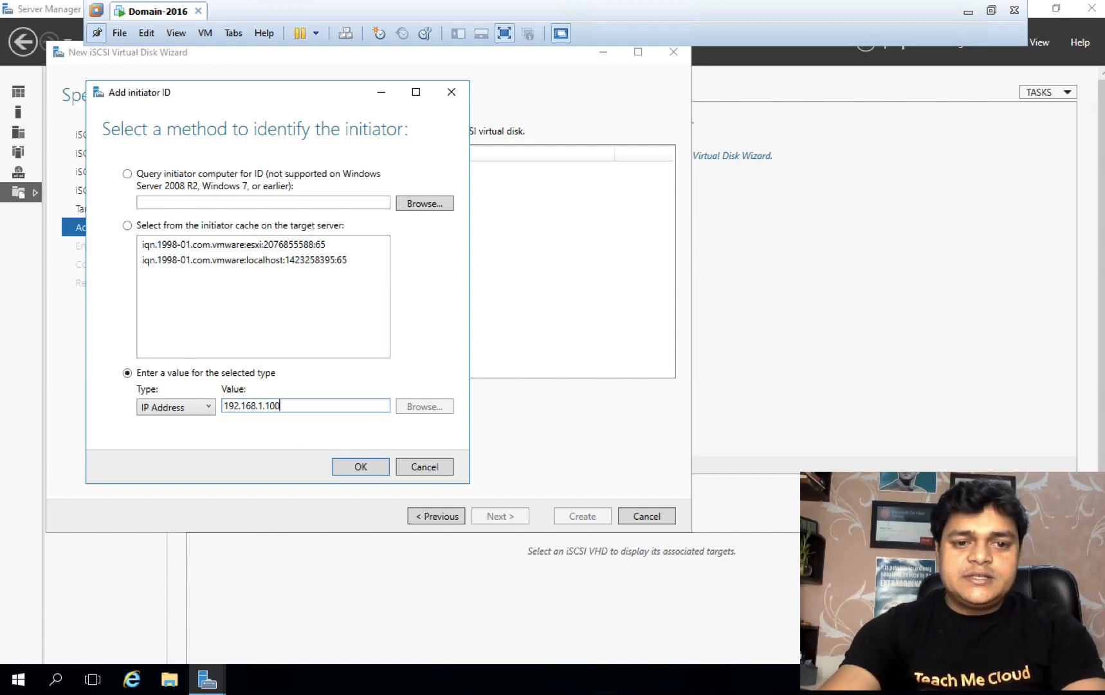
pyautogui.click(356, 470)
# Add a second initiator with IP address 192.168.1.11 to the target's access servers.
pyautogui.click(248, 393)
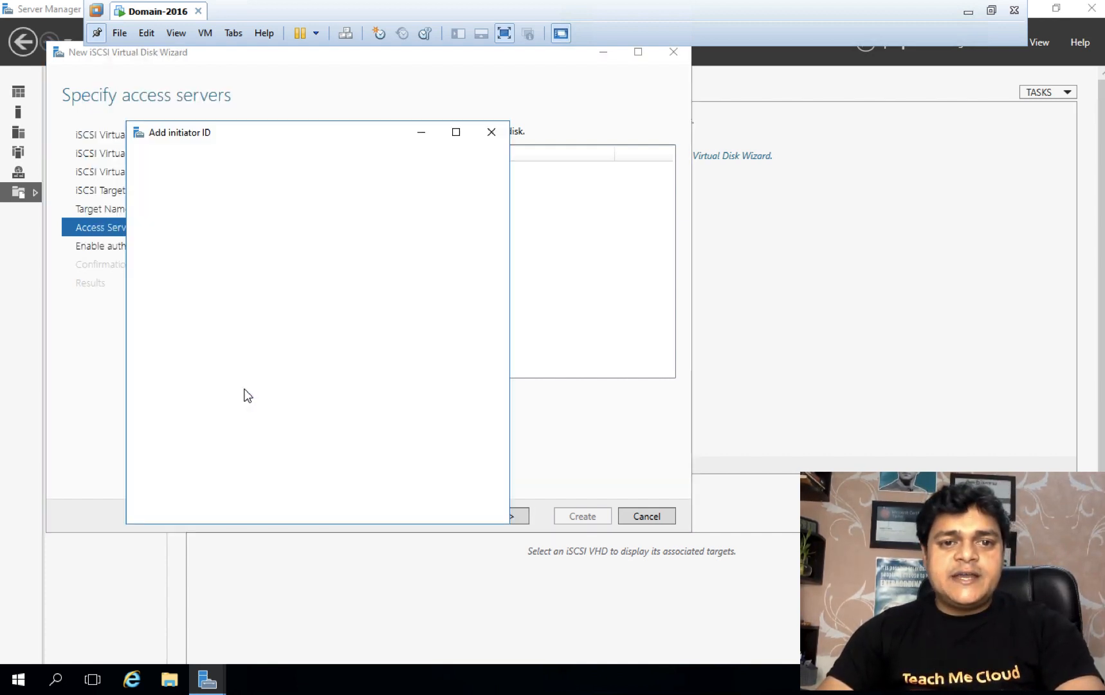
pyautogui.click(184, 414)
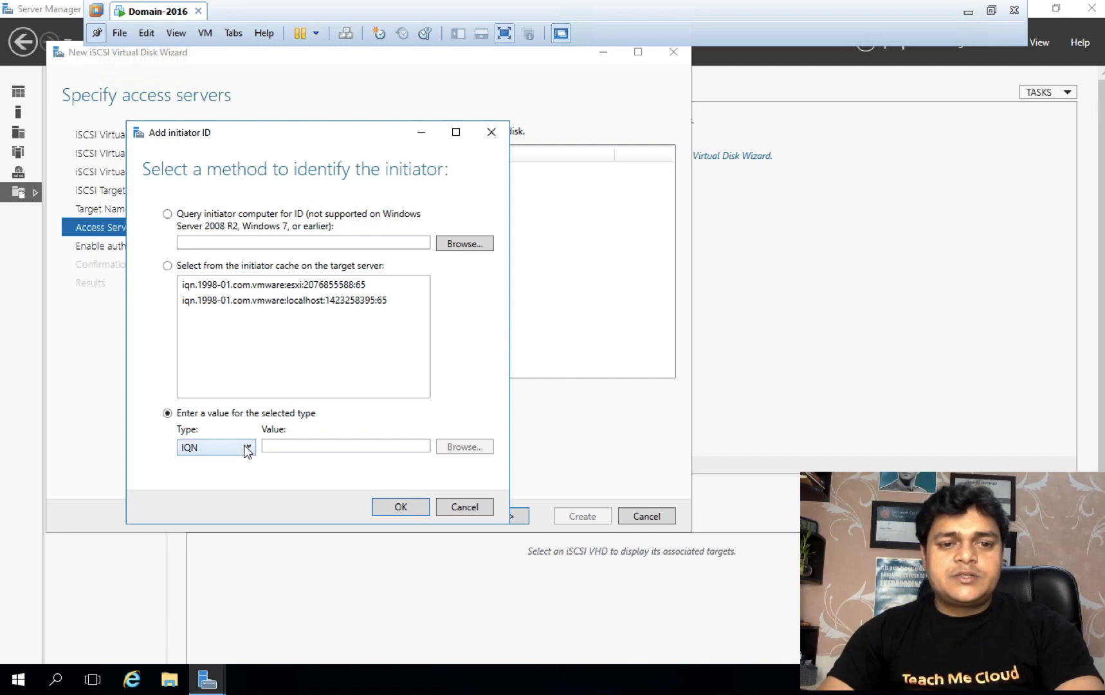
pyautogui.click(217, 448)
pyautogui.click(207, 496)
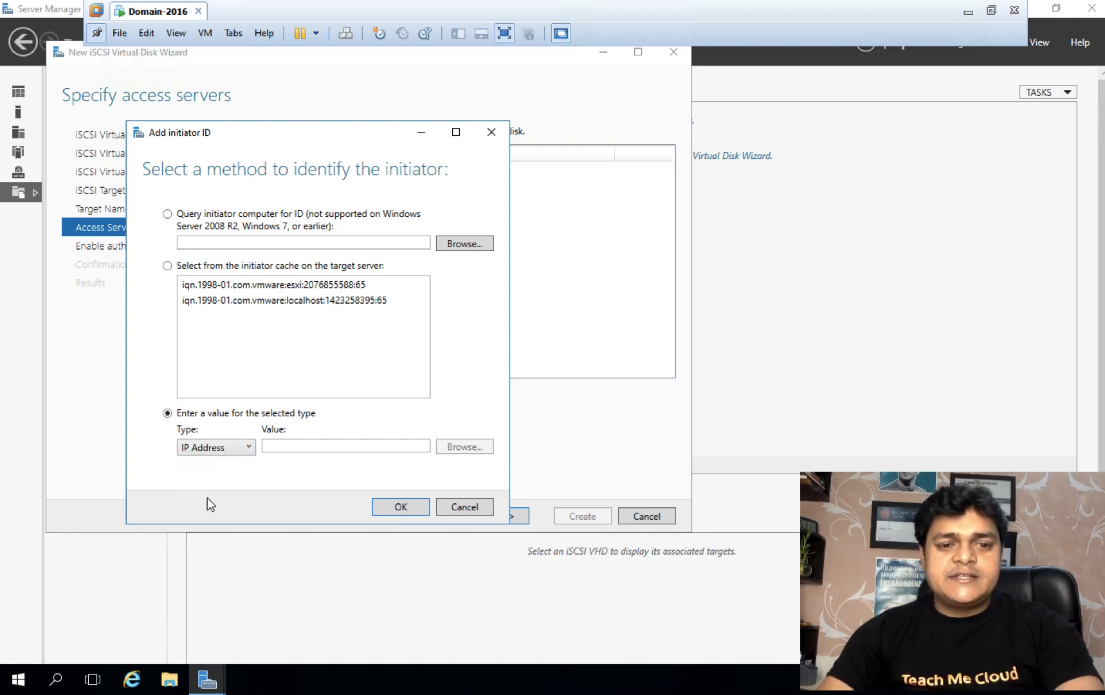
pyautogui.click(301, 443)
pyautogui.write('192')
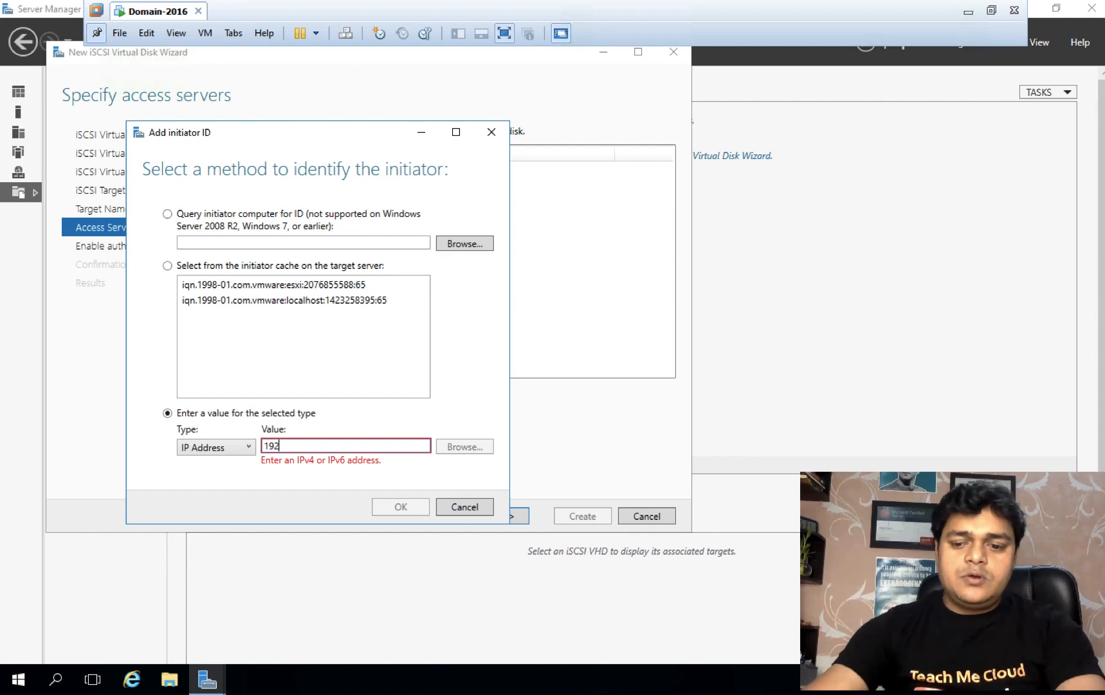
pyautogui.write('.168.1.11')
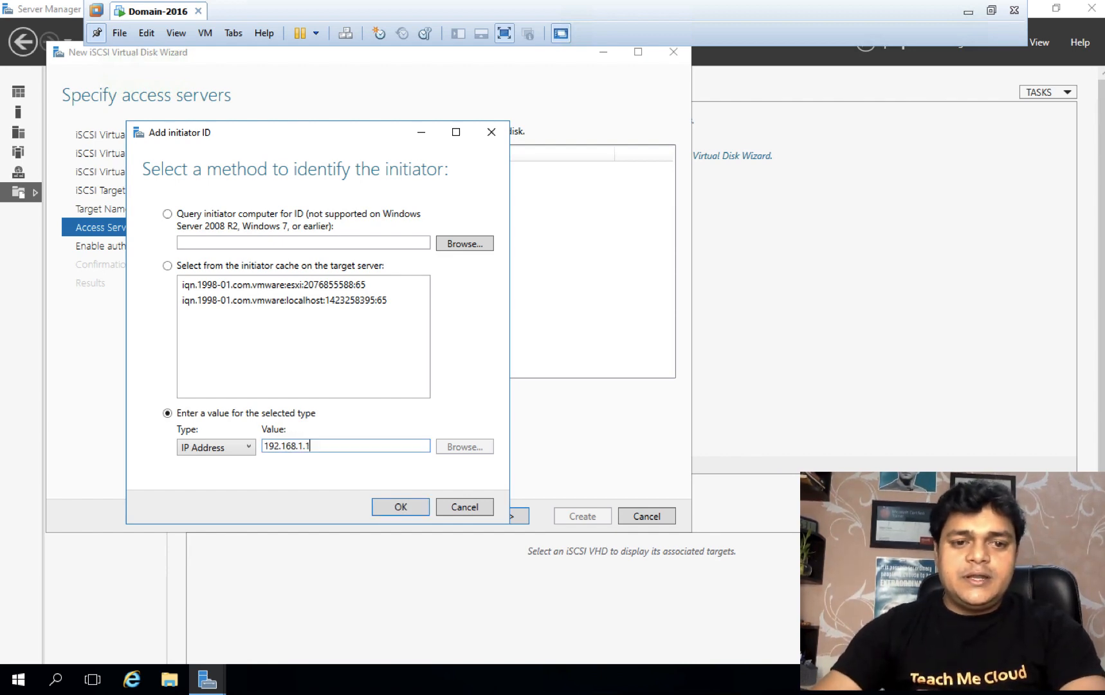
pyautogui.click(410, 513)
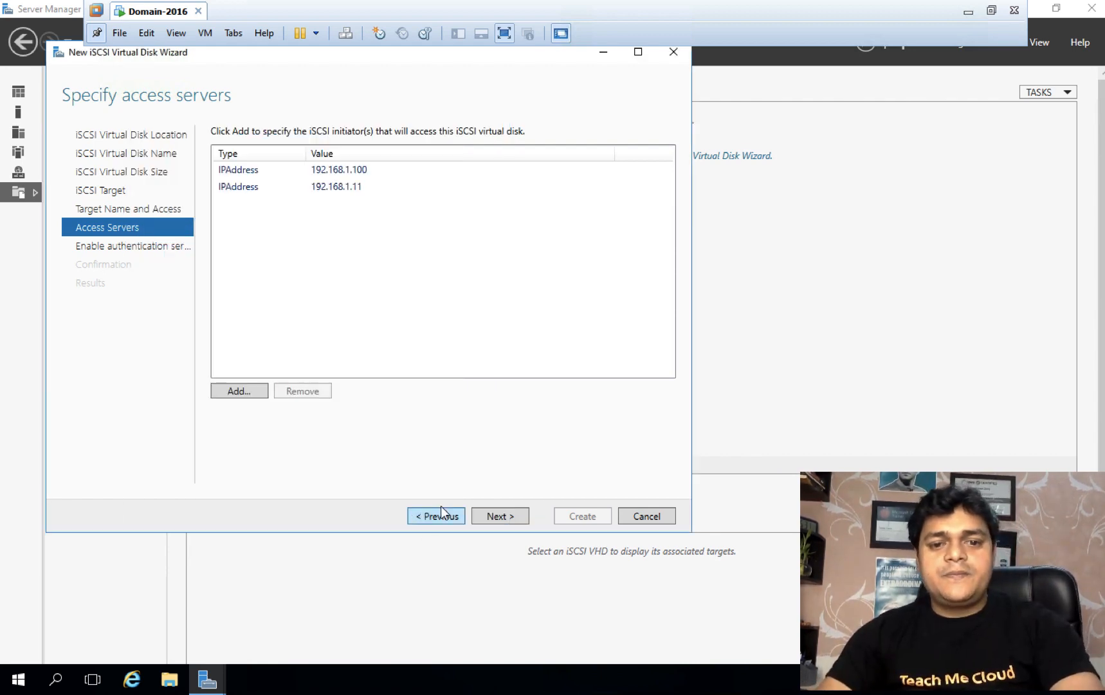
# Leave CHAP and reverse CHAP disabled, create the iSCSI virtual disk and close the wizard.
pyautogui.click(505, 522)
pyautogui.click(505, 521)
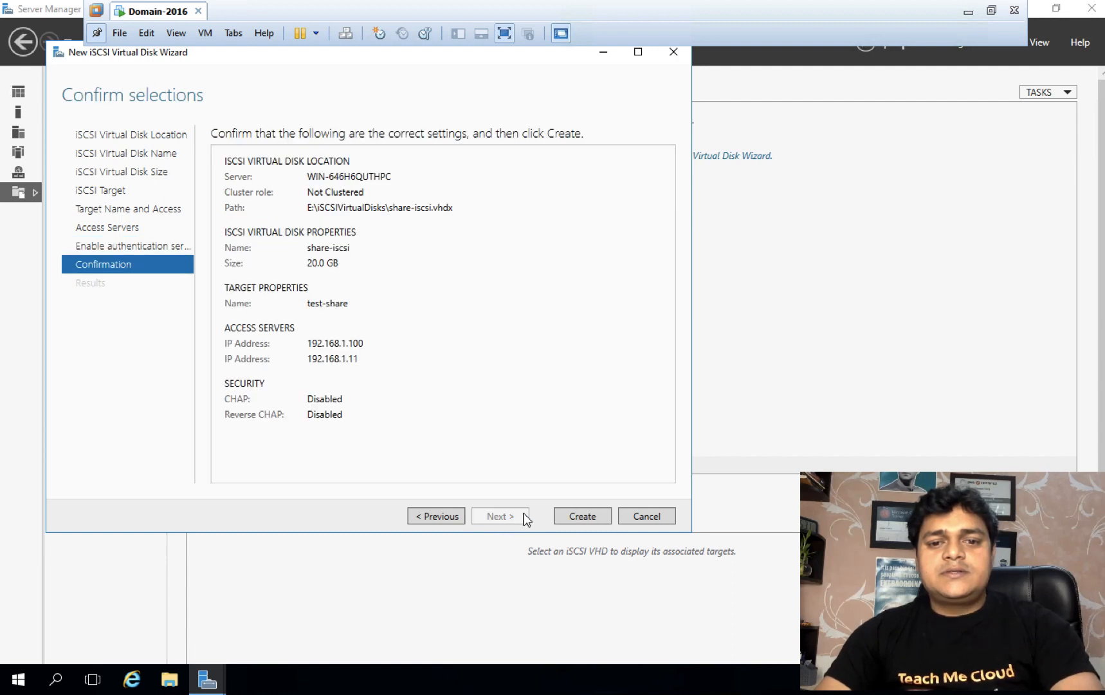
pyautogui.click(583, 516)
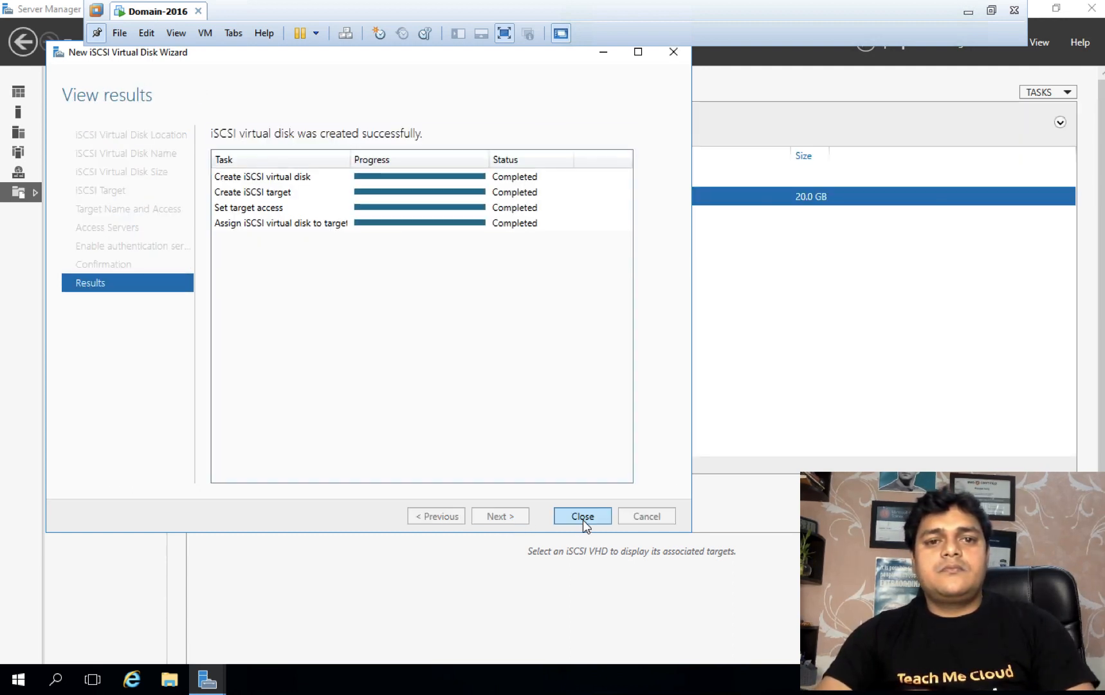
pyautogui.click(582, 517)
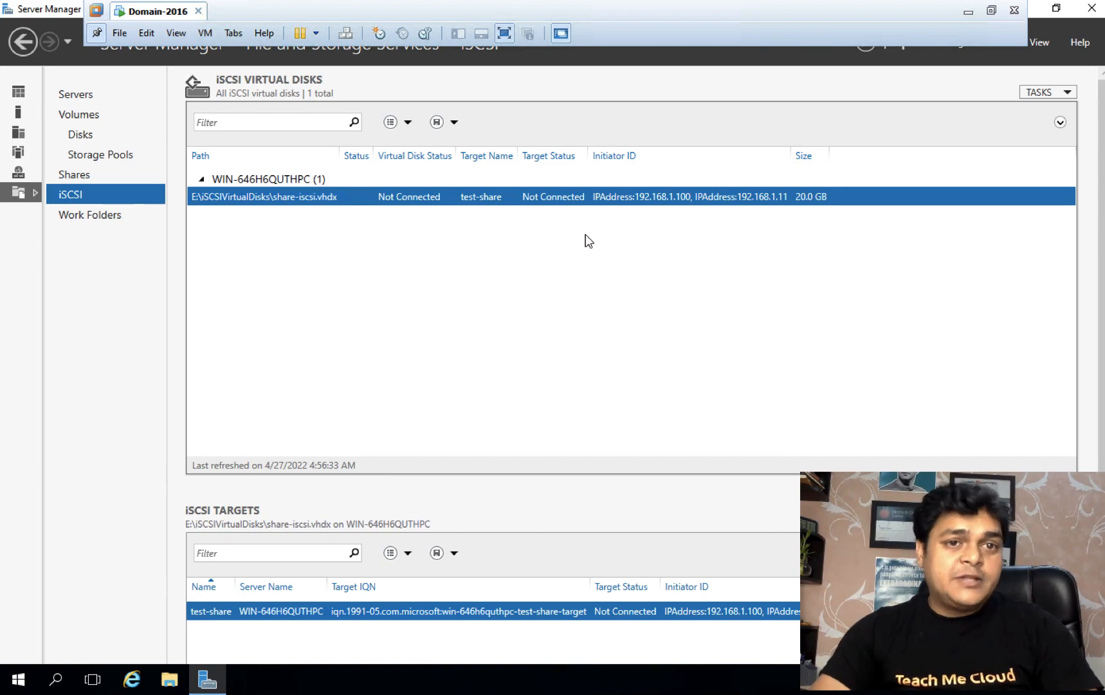
# Switch to the vSphere Client and examine the storage devices of host 192.168.1.100.
pyautogui.hotkey('ctrl', 'Left')
pyautogui.hotkey('ctrl', 'Right')
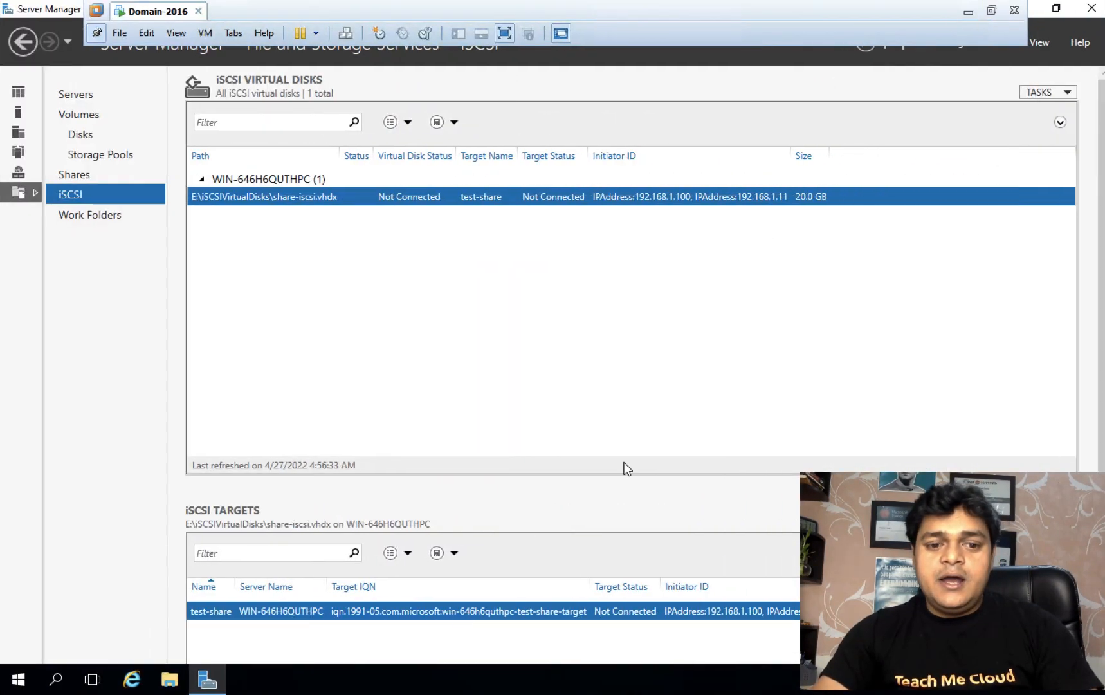
pyautogui.click(968, 13)
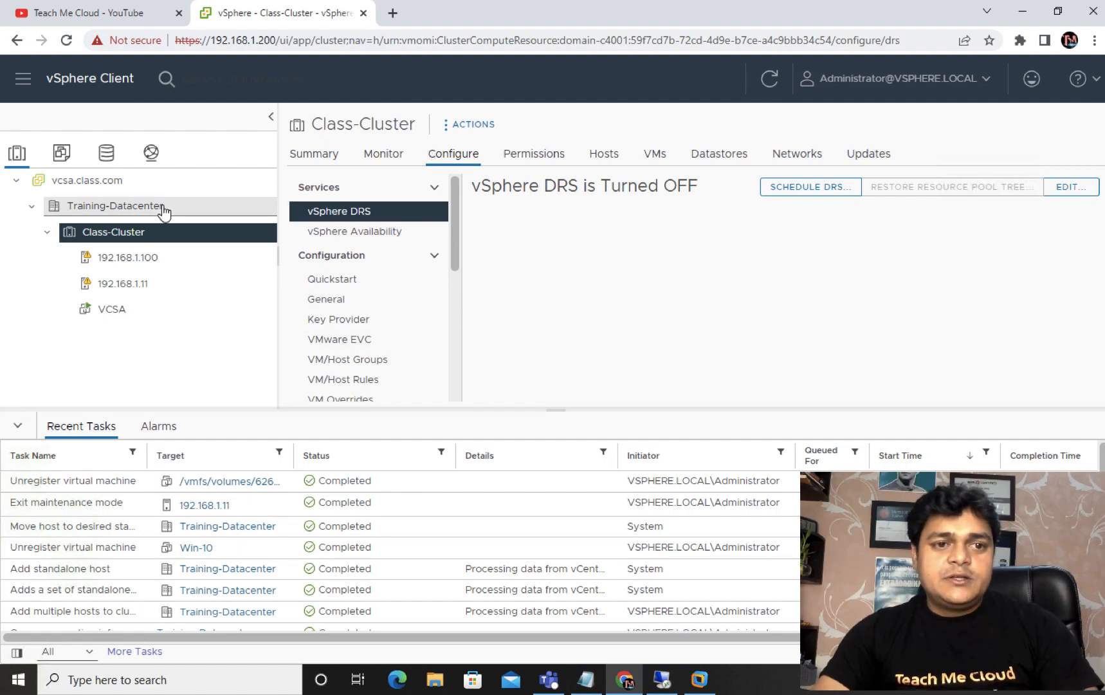
pyautogui.click(127, 260)
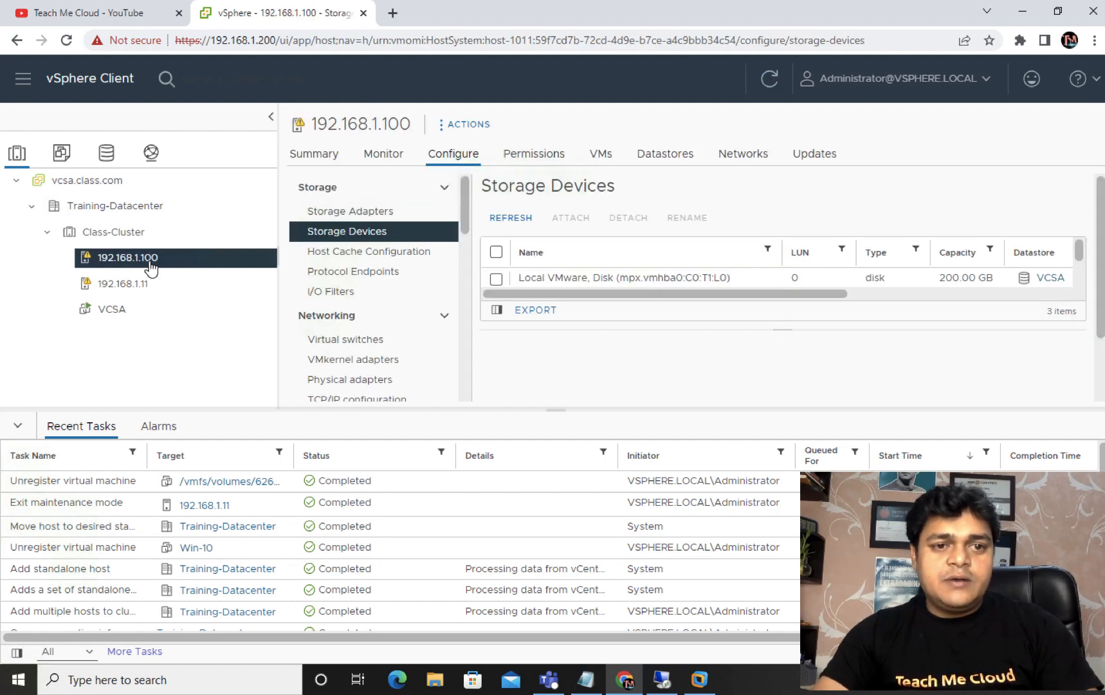
pyautogui.scroll(-2, 370, 346)
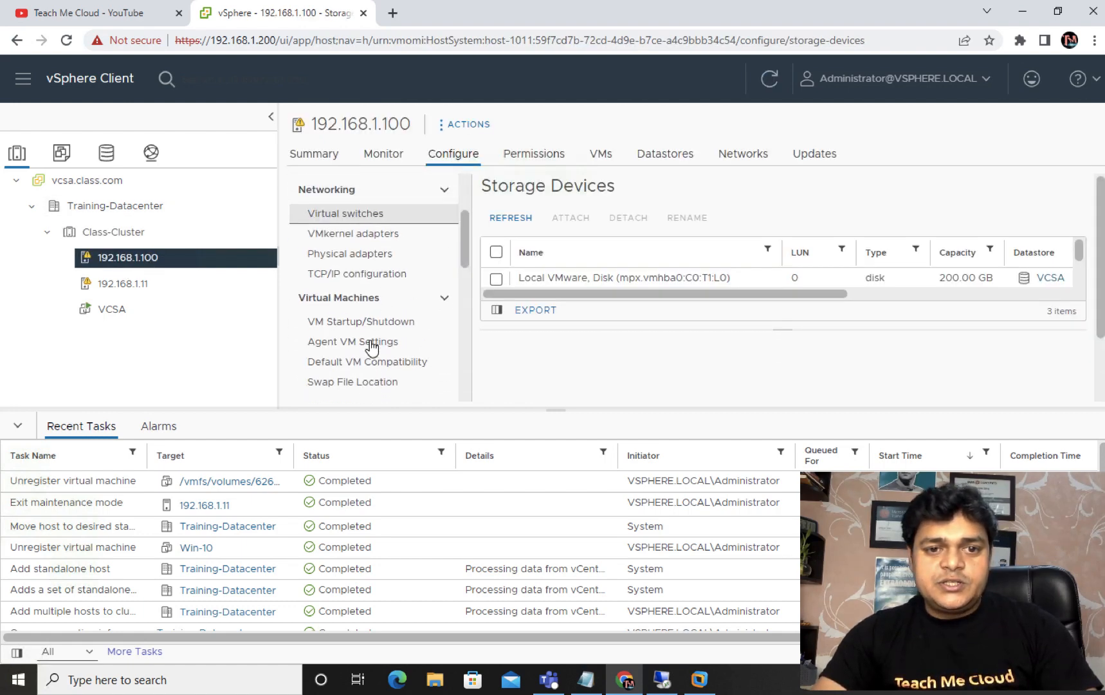
pyautogui.scroll(2, 371, 271)
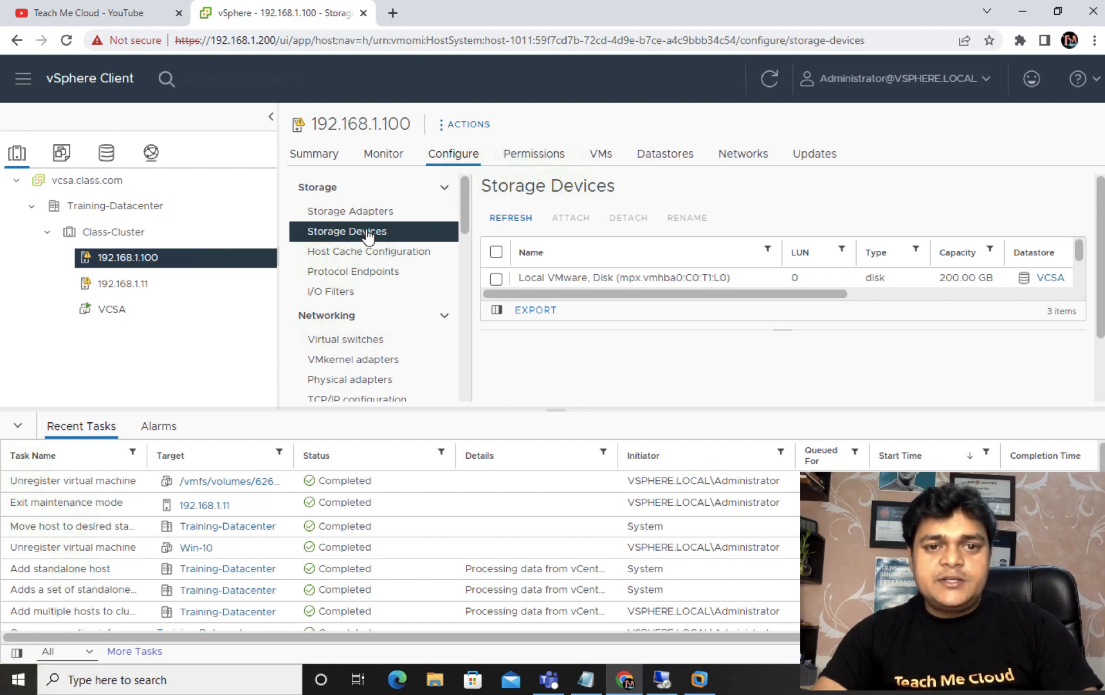
pyautogui.scroll(-2, 653, 276)
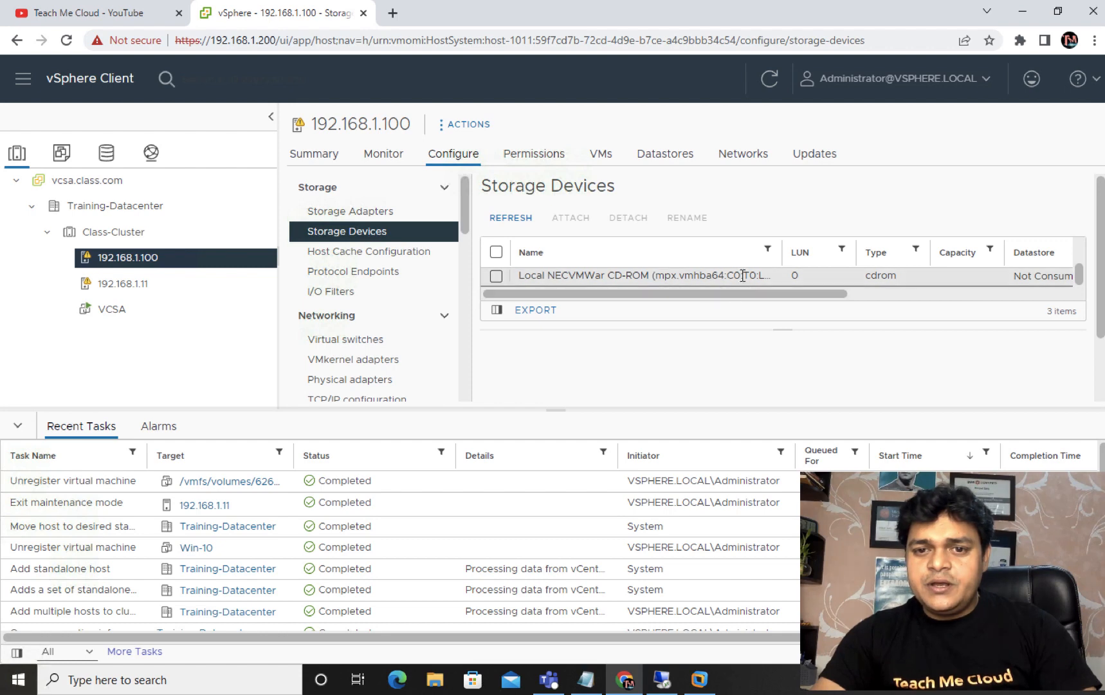
pyautogui.scroll(2, 736, 274)
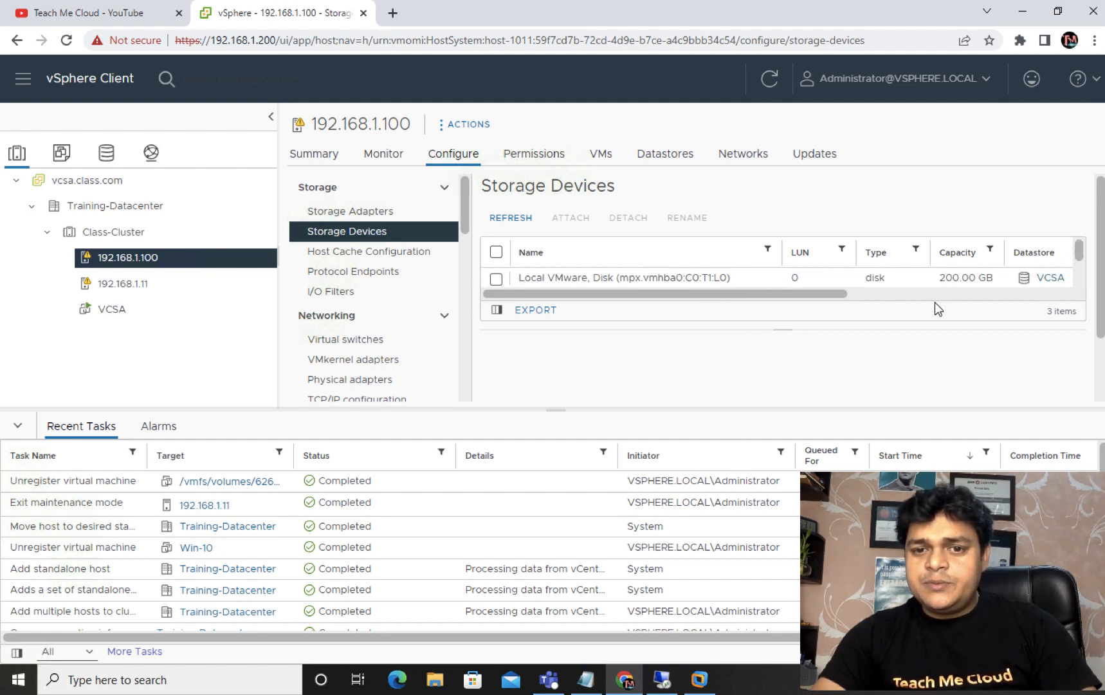
pyautogui.scroll(-2, 786, 274)
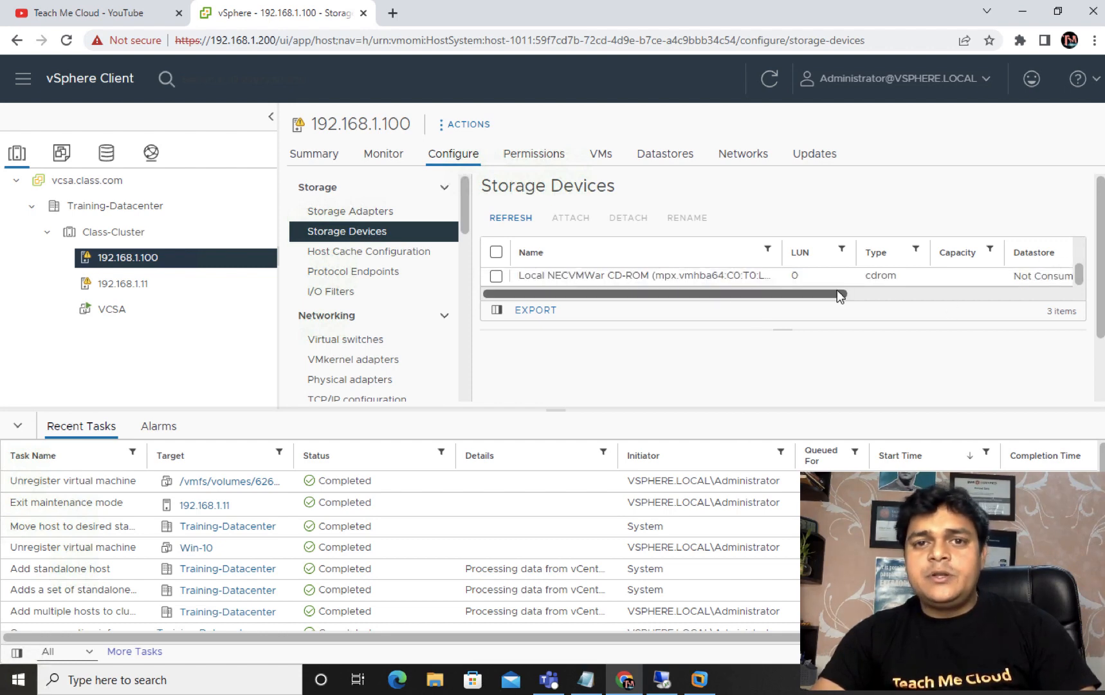
# Show the storage adapters of host 192.168.1.100 and check which software adapter types can be added.
pyautogui.click(349, 216)
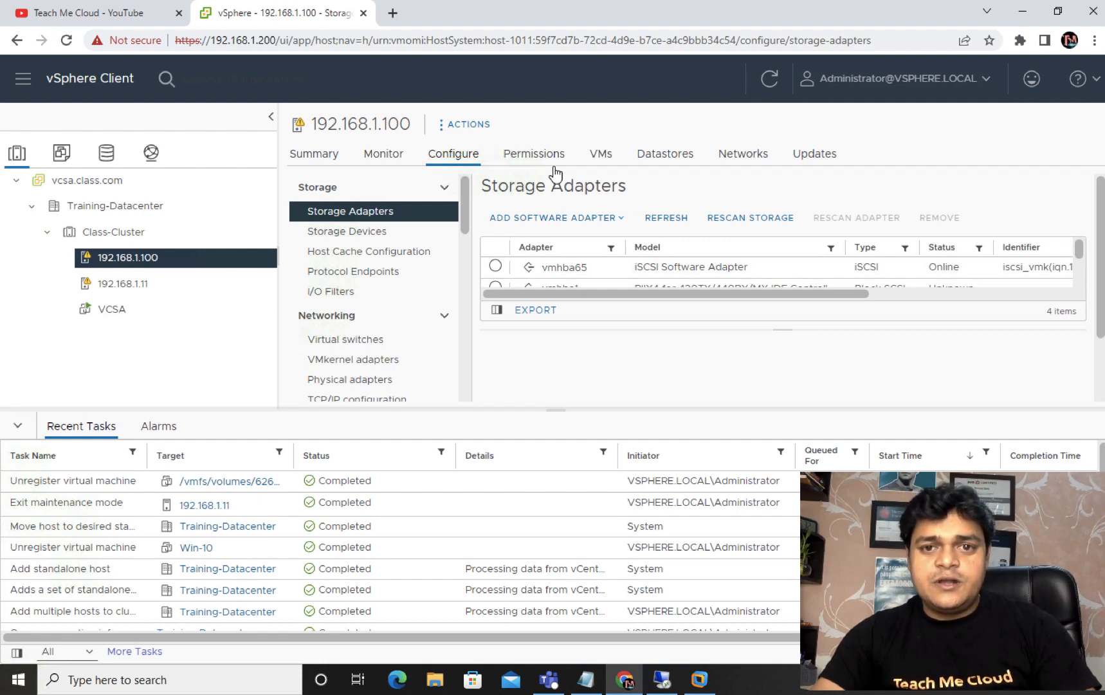
pyautogui.click(564, 217)
pyautogui.scroll(-2, 579, 271)
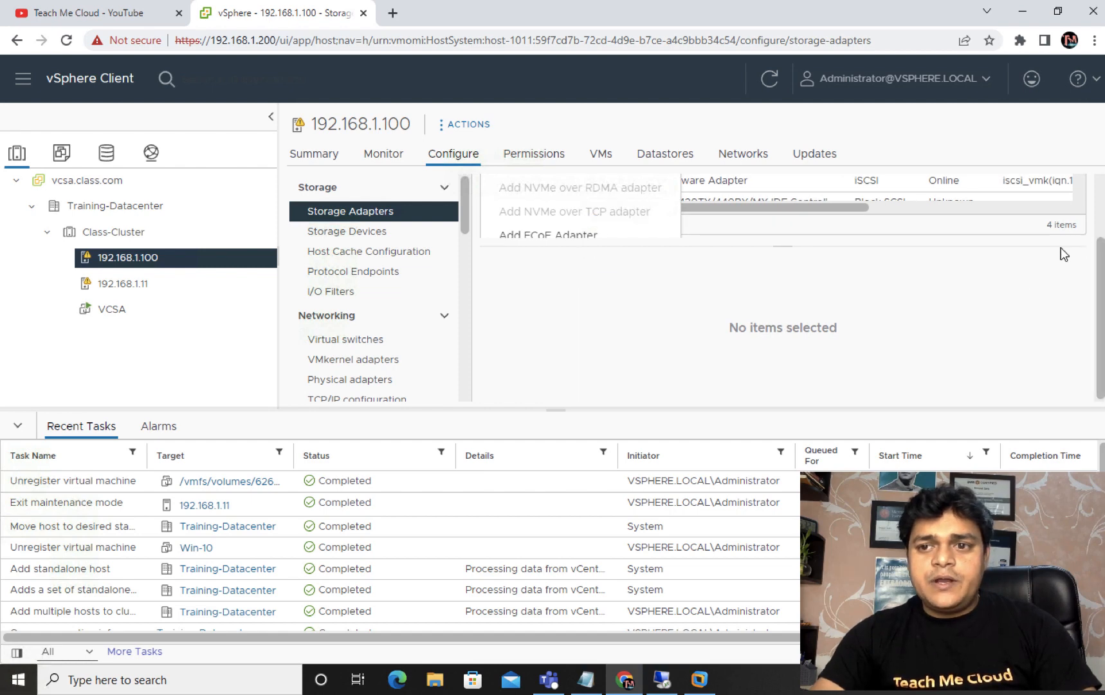
pyautogui.click(775, 234)
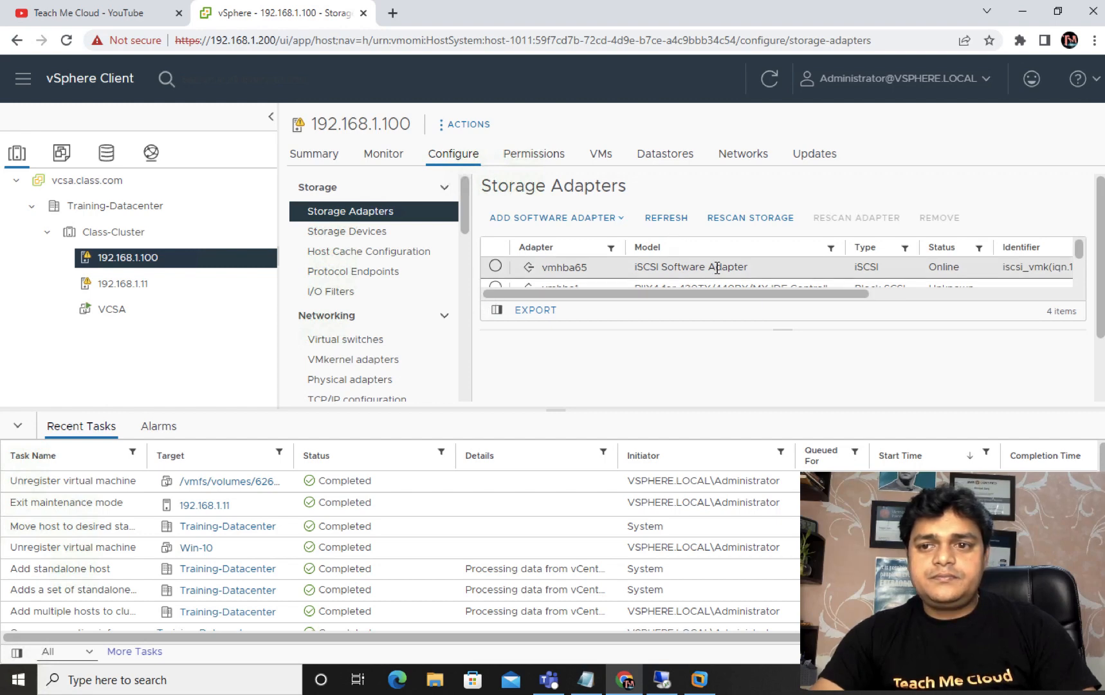
# Select the iSCSI Software Adapter vmhba65 and examine its properties and dynamic discovery servers.
pyautogui.moveTo(1081, 258); pyautogui.dragTo(1104, 252)
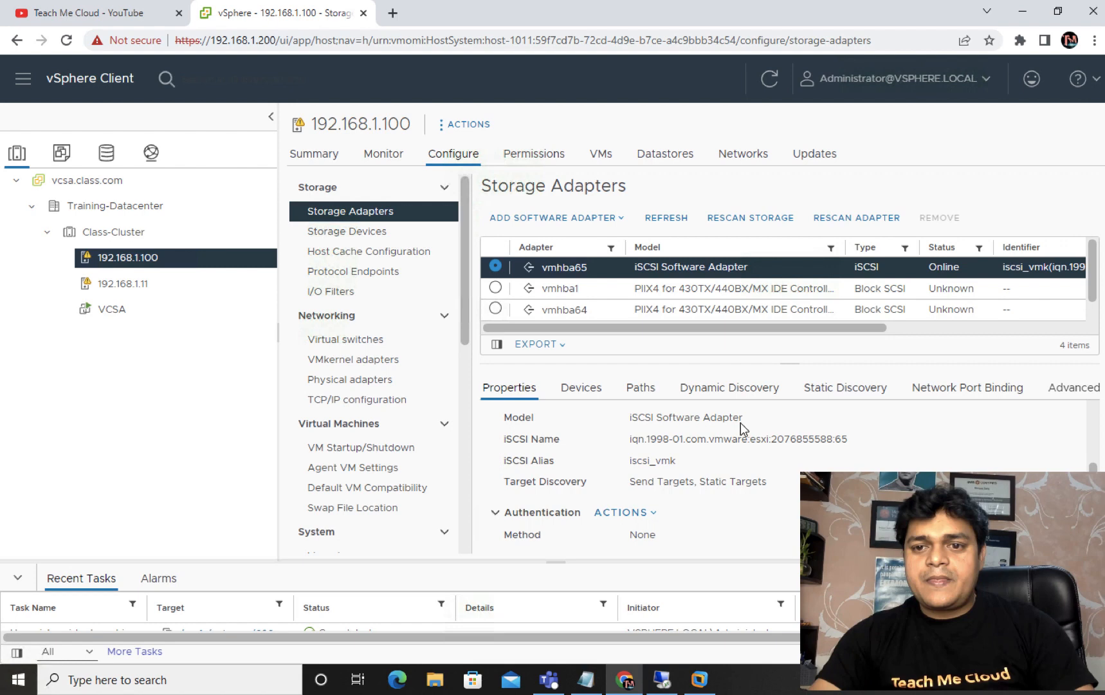
pyautogui.scroll(1, 741, 422)
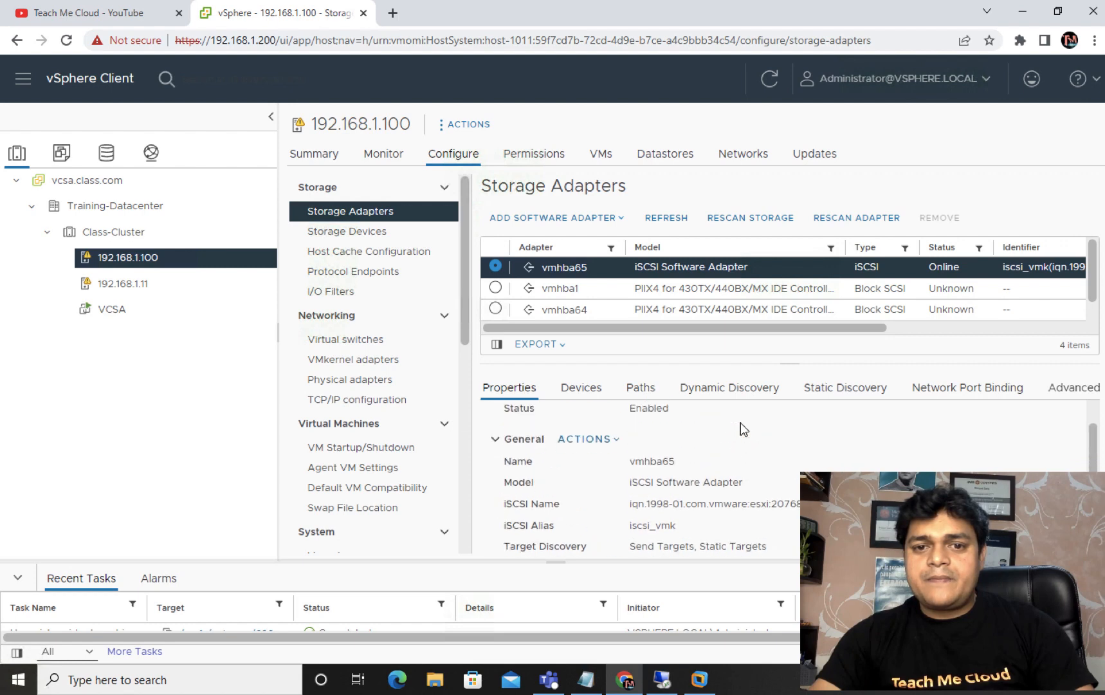
pyautogui.scroll(-1, 742, 422)
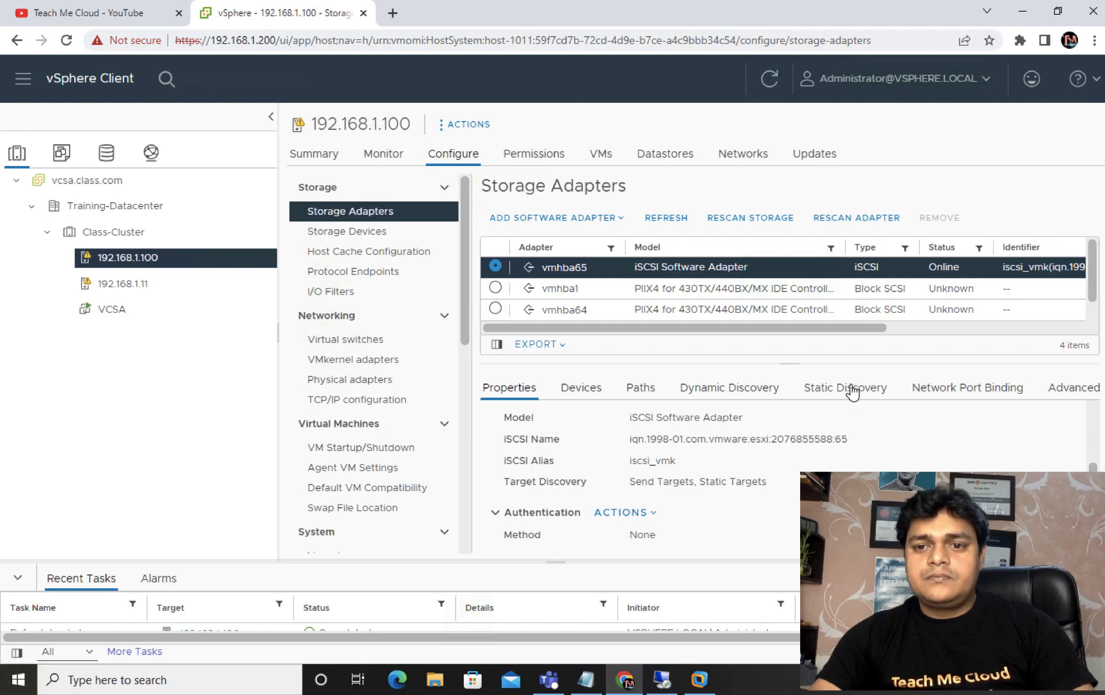
pyautogui.click(689, 391)
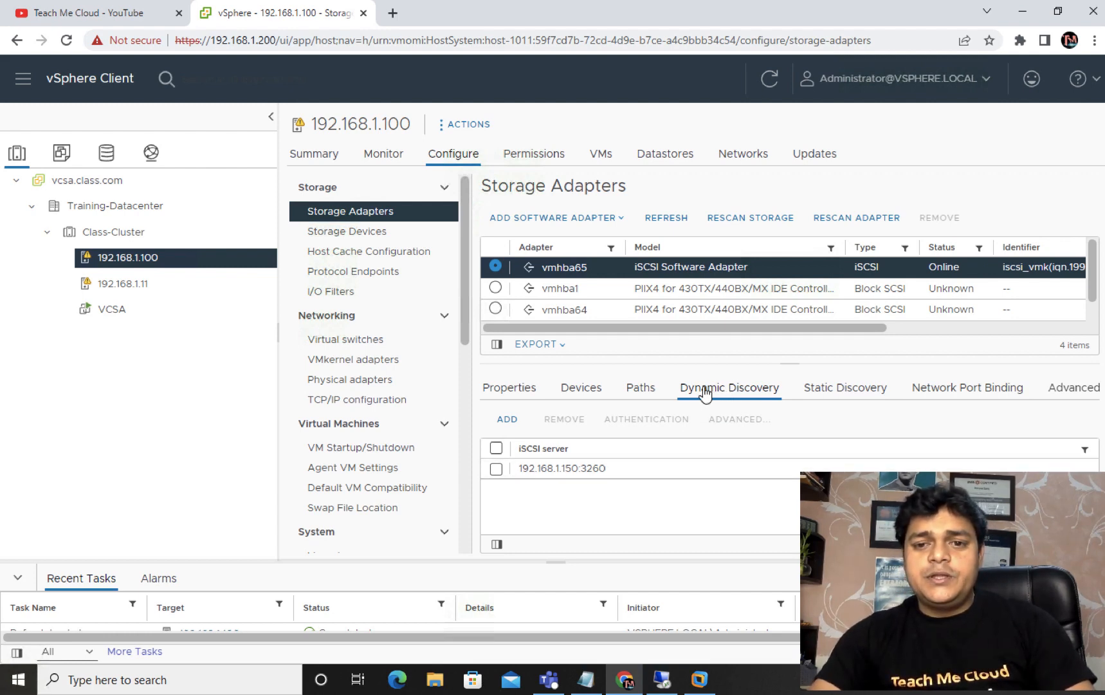
pyautogui.click(507, 421)
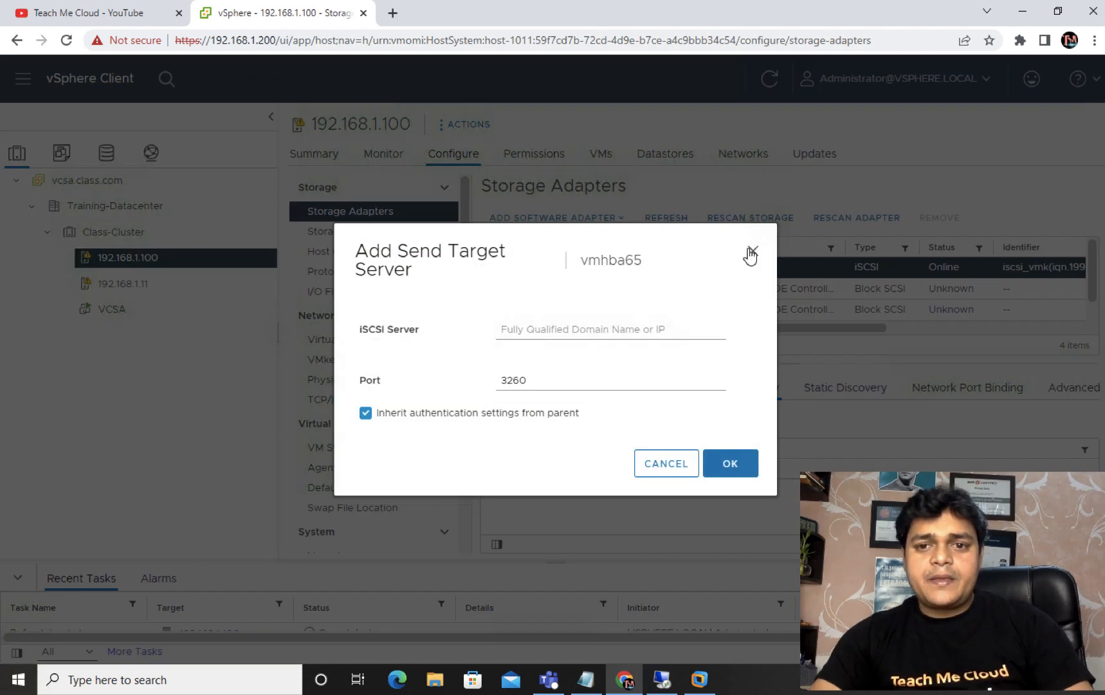
pyautogui.click(750, 256)
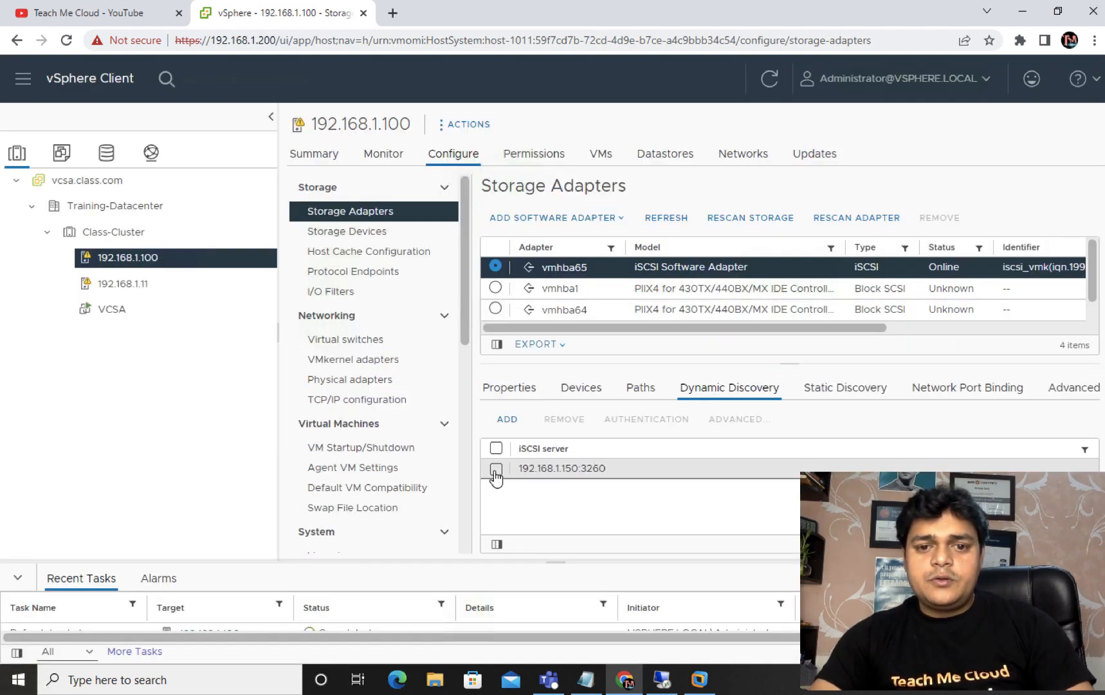
# Remove the iSCSI server 192.168.1.150:3260 from vmhba65's dynamic discovery list and confirm the removal.
pyautogui.click(495, 468)
pyautogui.click(561, 421)
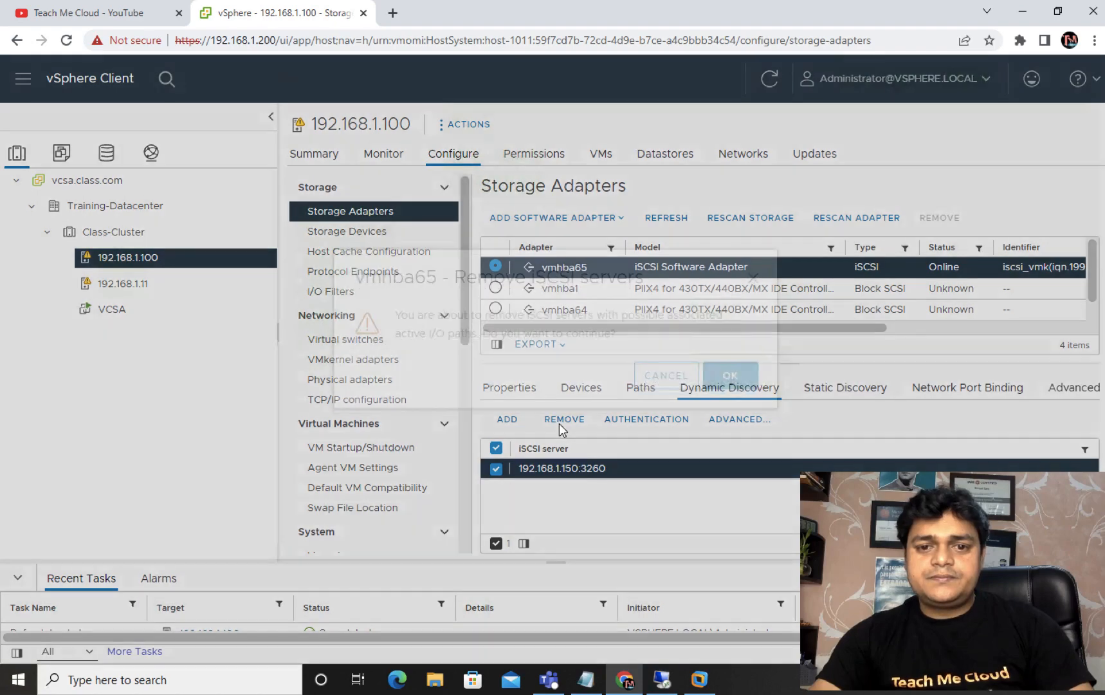
pyautogui.click(742, 402)
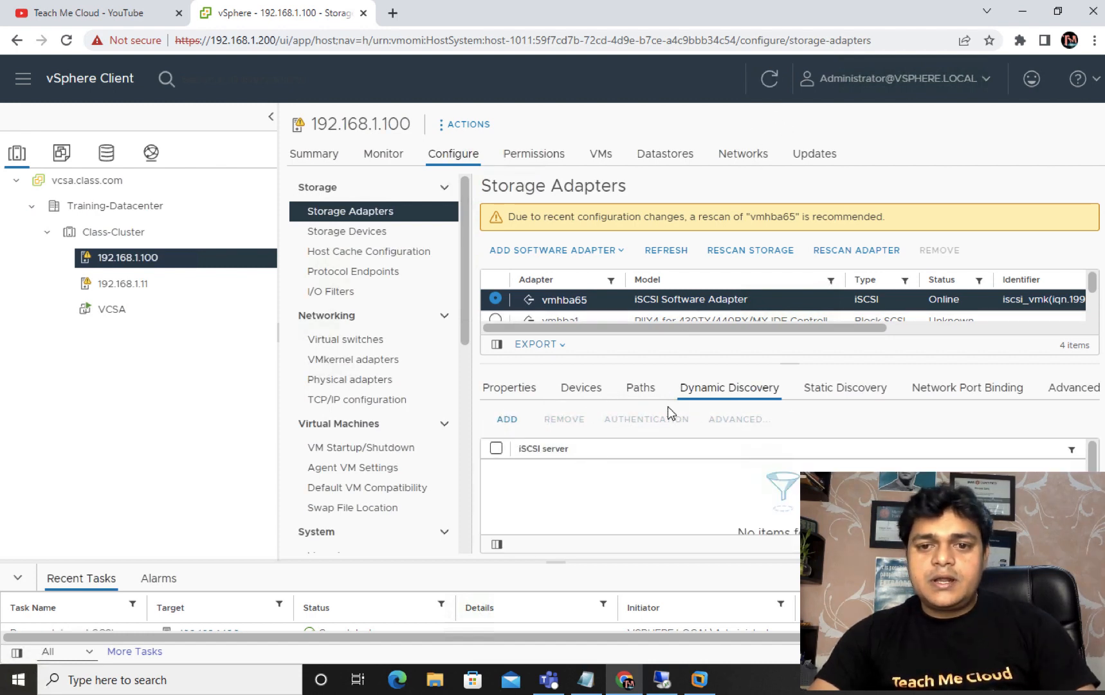
# Add 192.168.1.150 on port 3260 as a send target server for vmhba65, inheriting the parent's authentication settings.
pyautogui.click(508, 421)
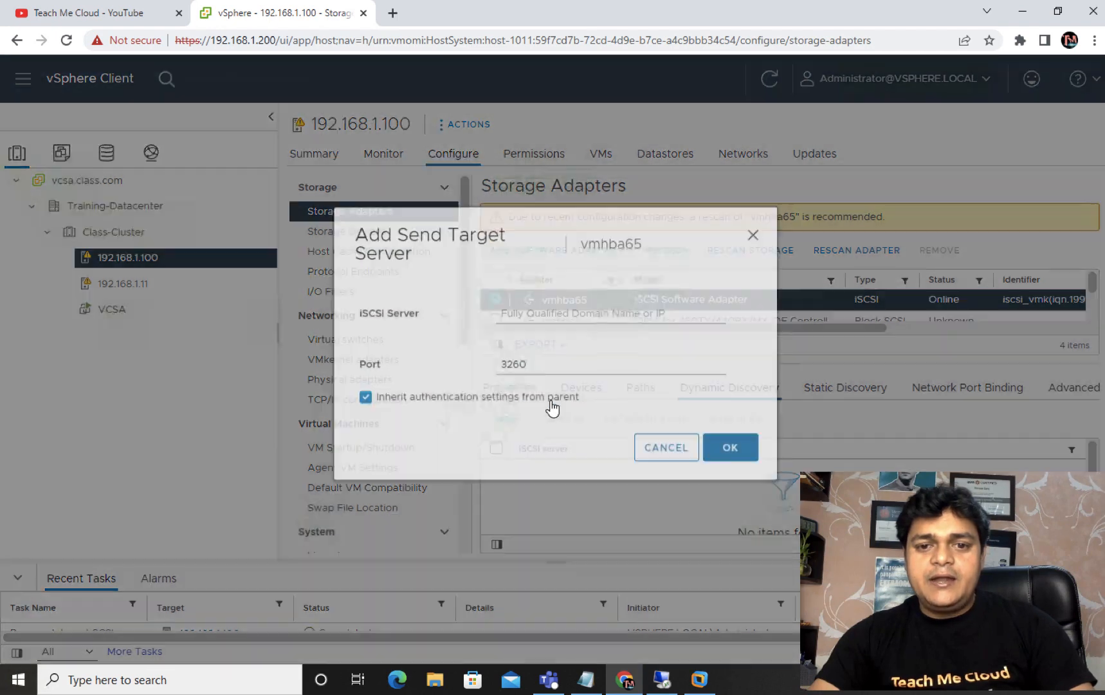
pyautogui.click(521, 332)
pyautogui.write('1')
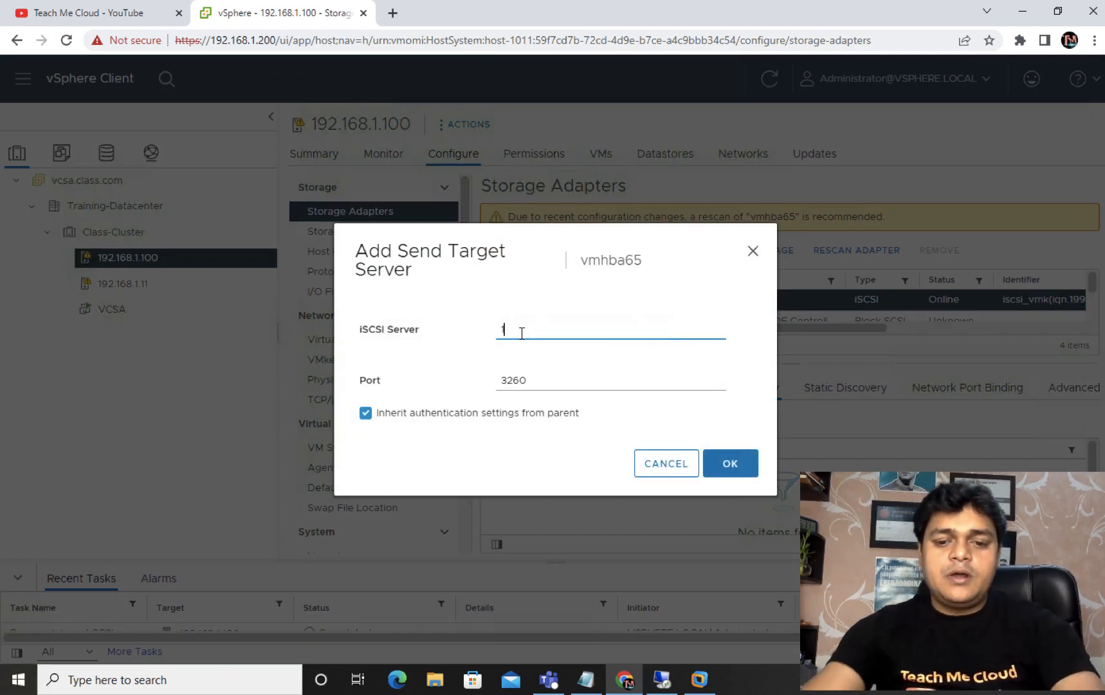
pyautogui.write('92.16')
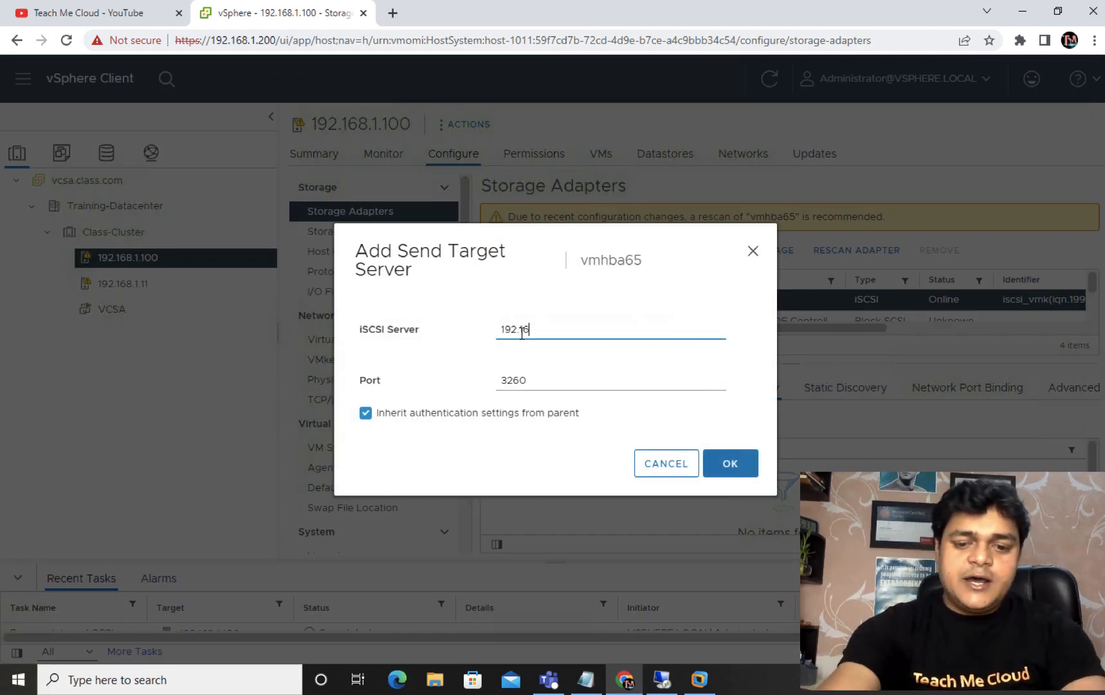
pyautogui.write('81.1')
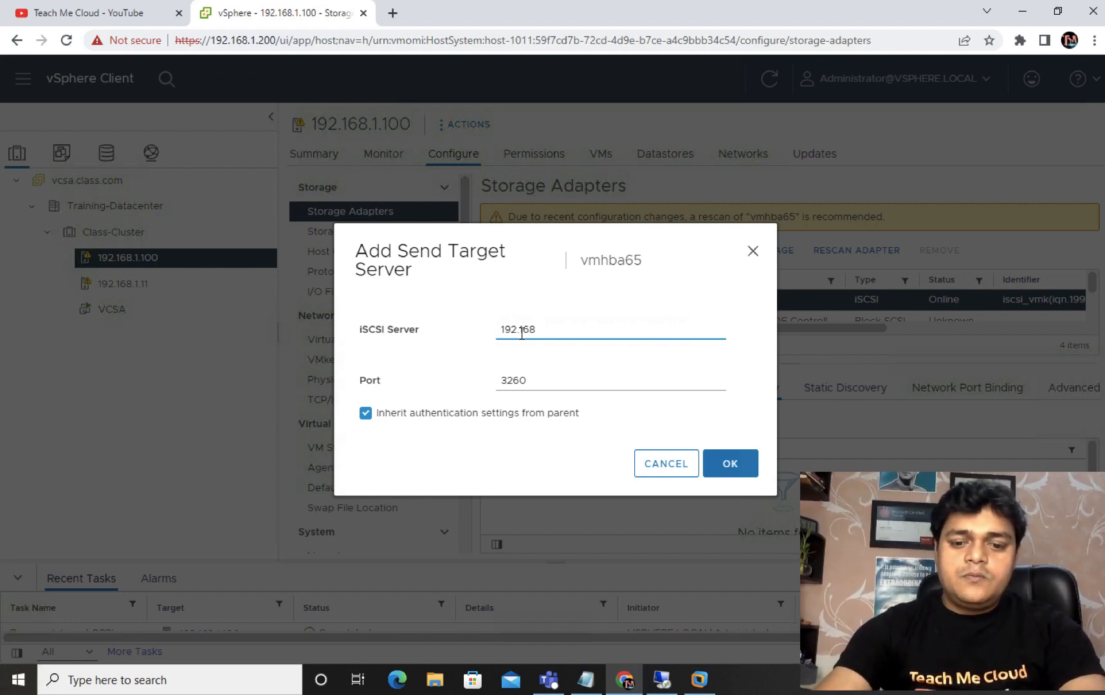
pyautogui.write('.1.150')
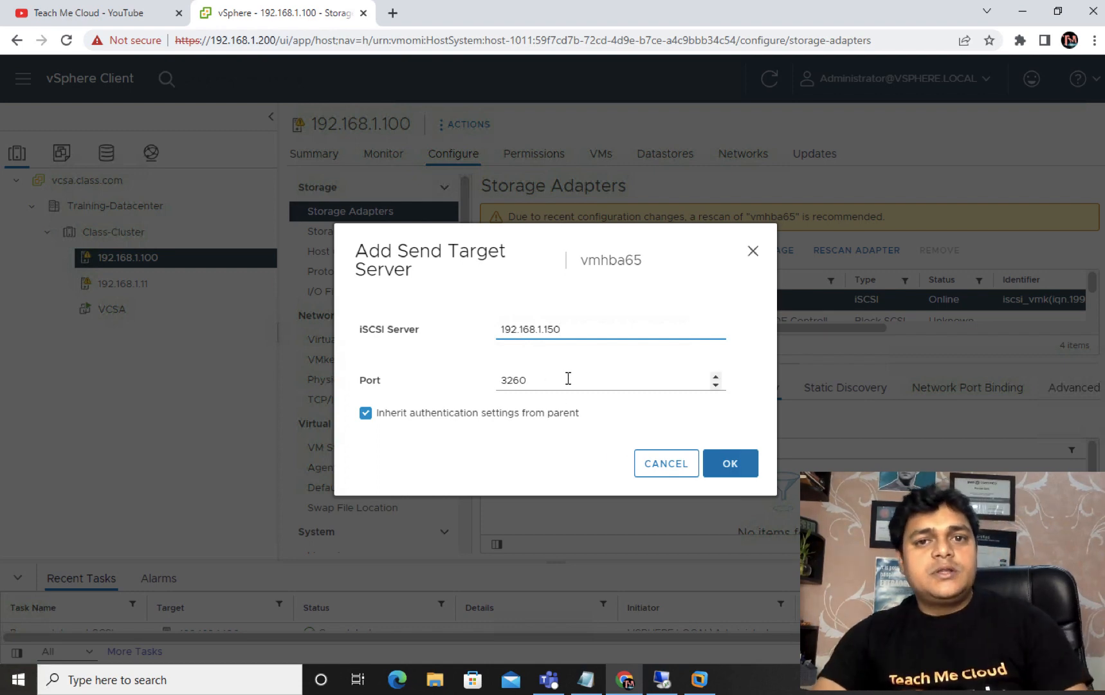
pyautogui.click(730, 470)
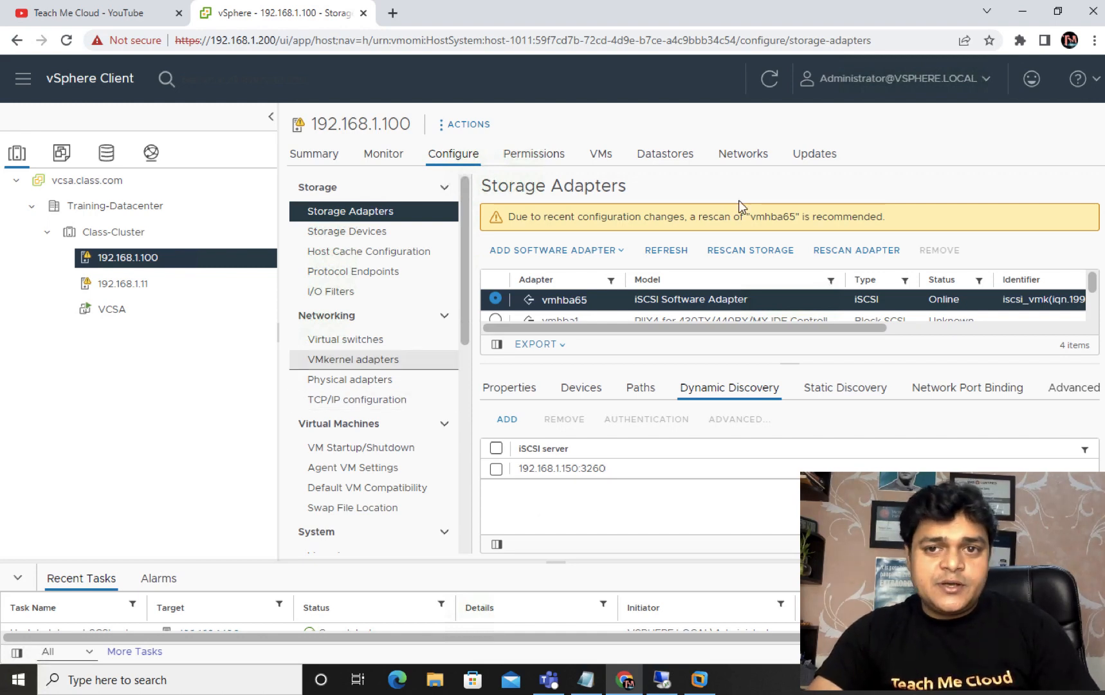
# Check the storage devices of host 192.168.1.100 for the new iSCSI disk and refresh the list.
pyautogui.click(780, 78)
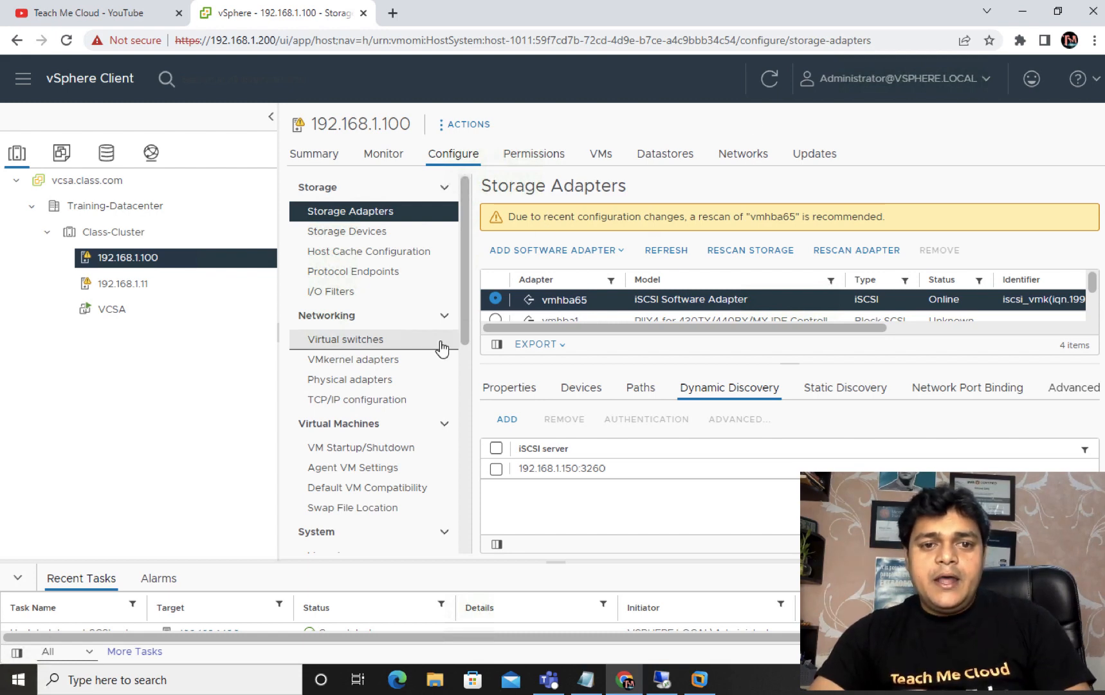
pyautogui.click(346, 238)
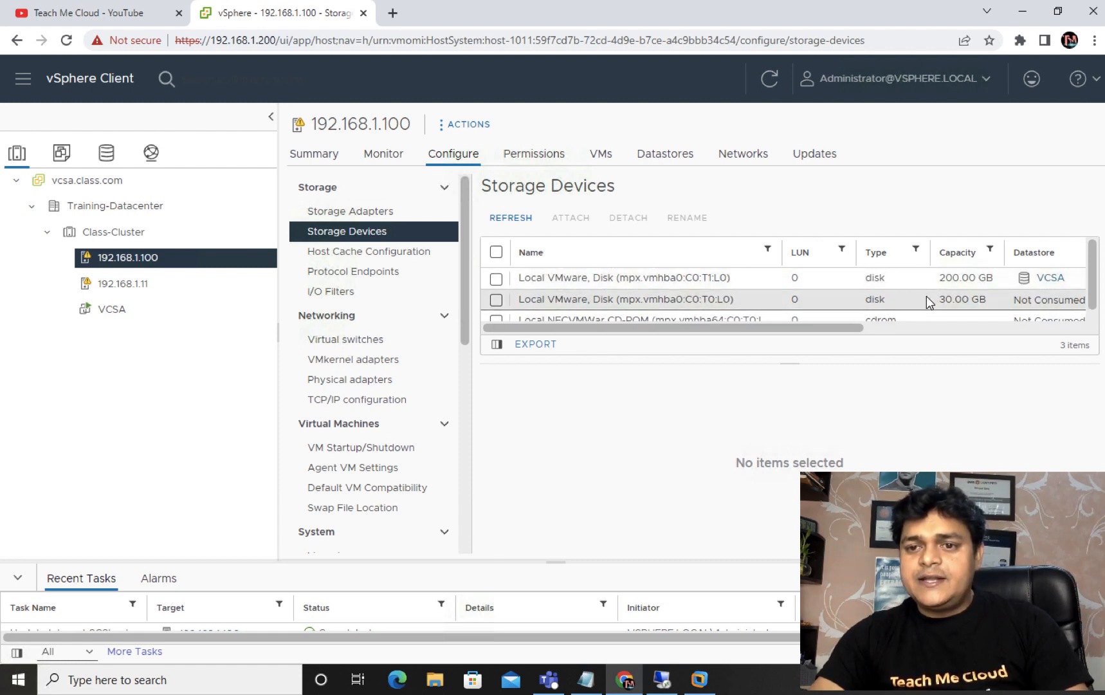
pyautogui.scroll(-1, 926, 296)
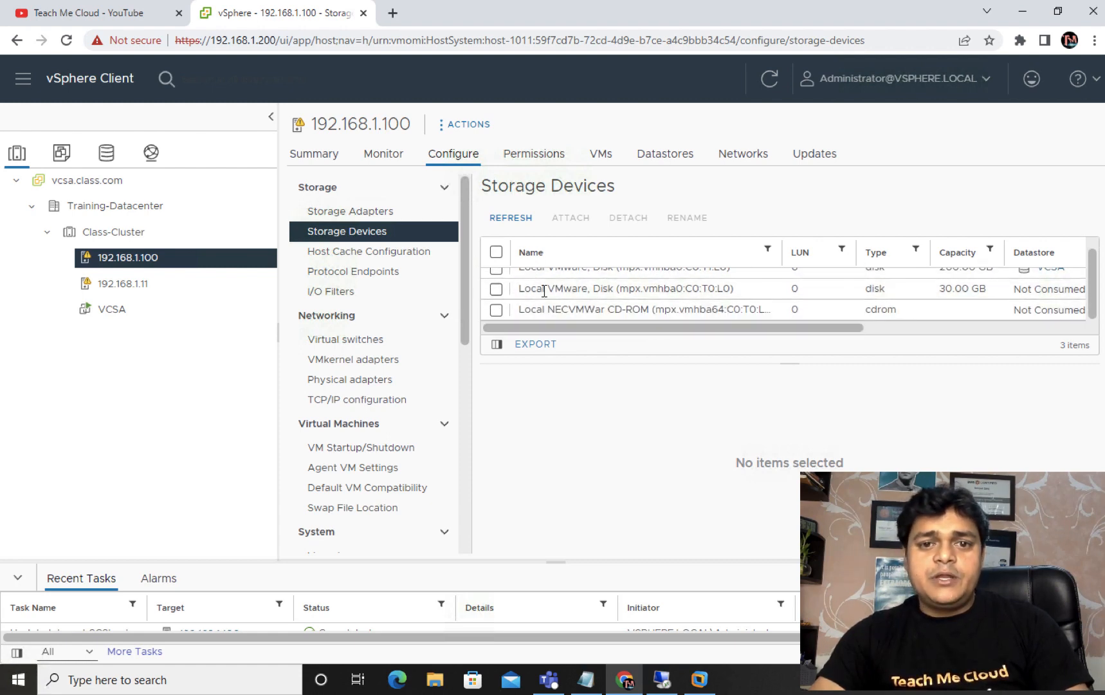
pyautogui.scroll(1, 542, 291)
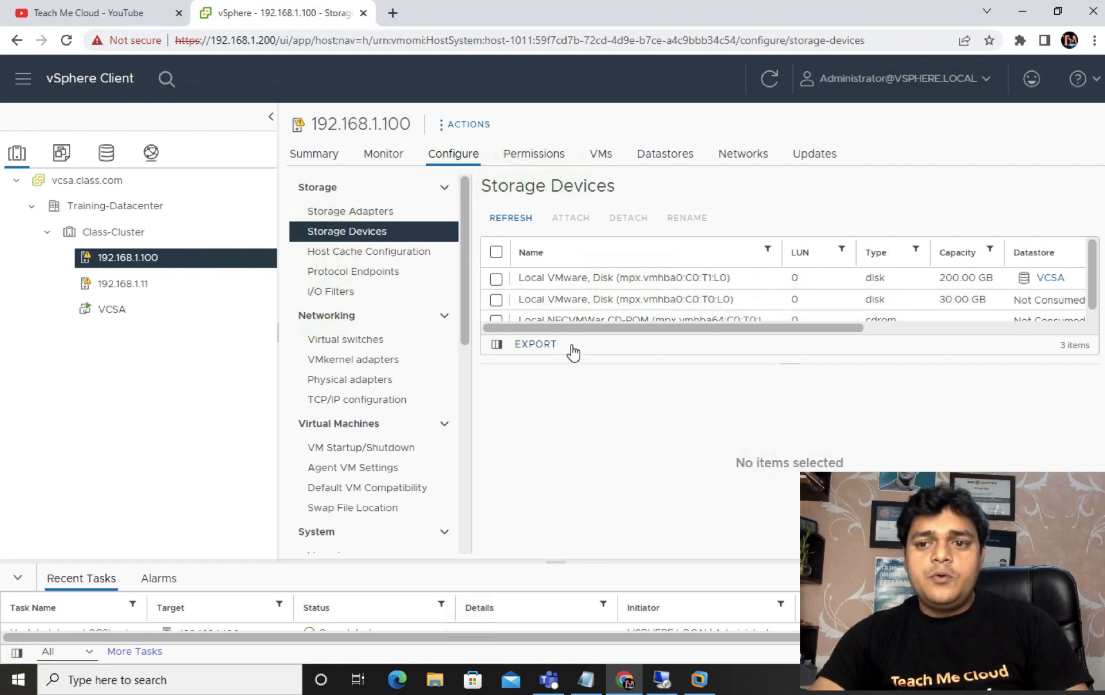
pyautogui.click(514, 218)
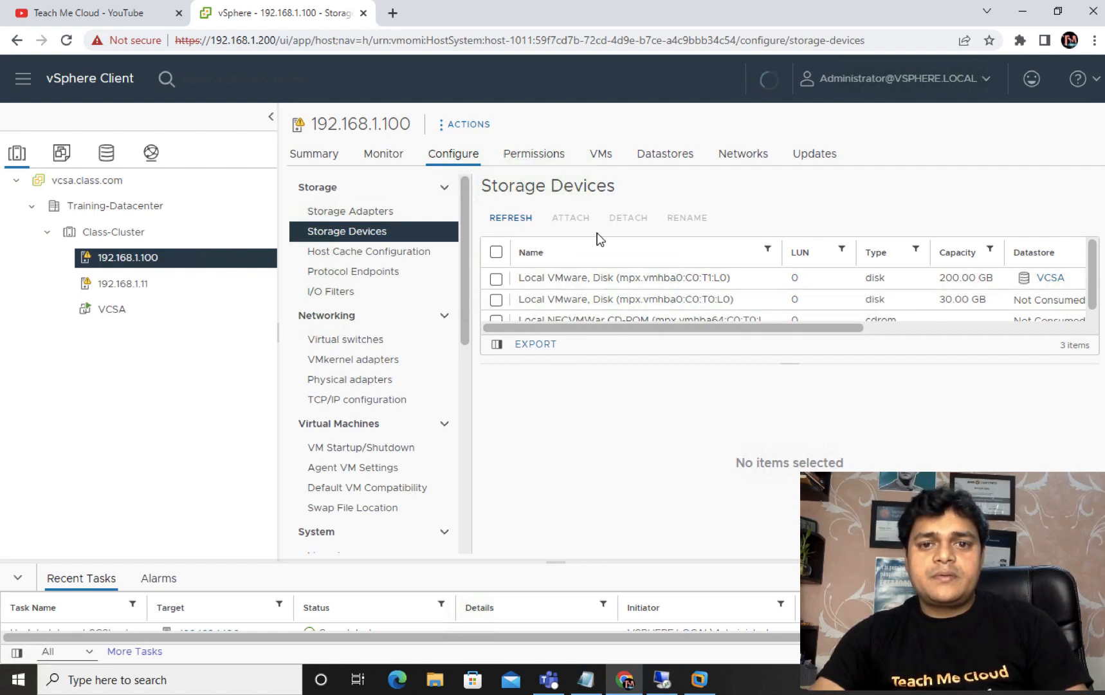
pyautogui.scroll(-1, 501, 254)
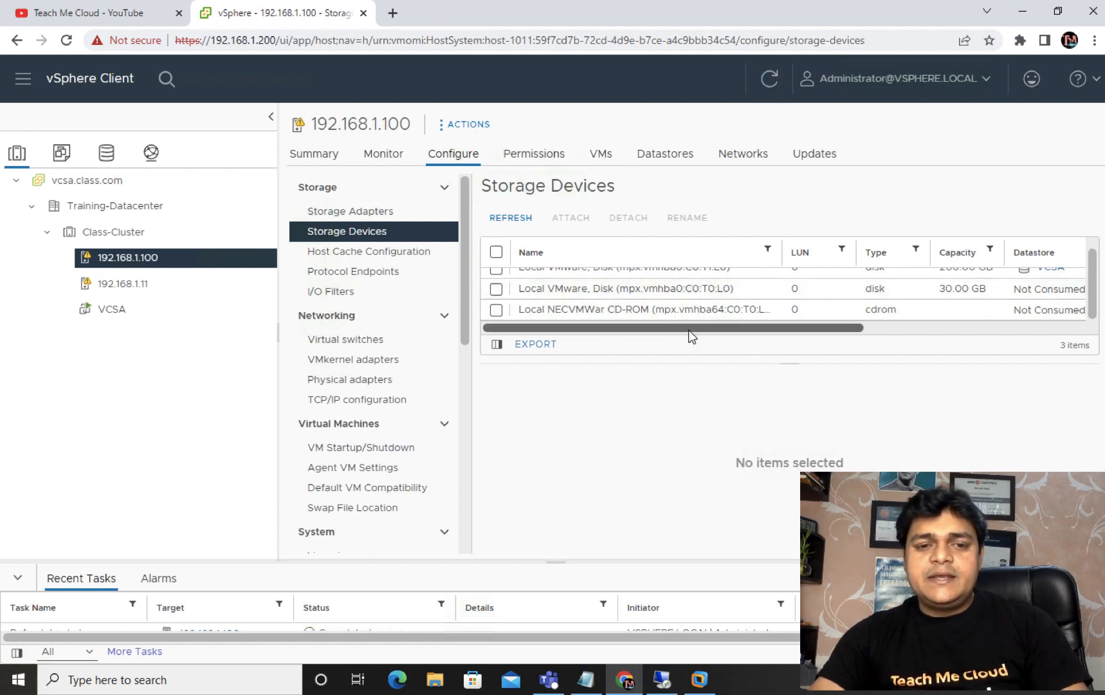
# Reopen the host's storage devices list, refresh it again and recheck every listed device.
pyautogui.click(360, 251)
pyautogui.click(351, 211)
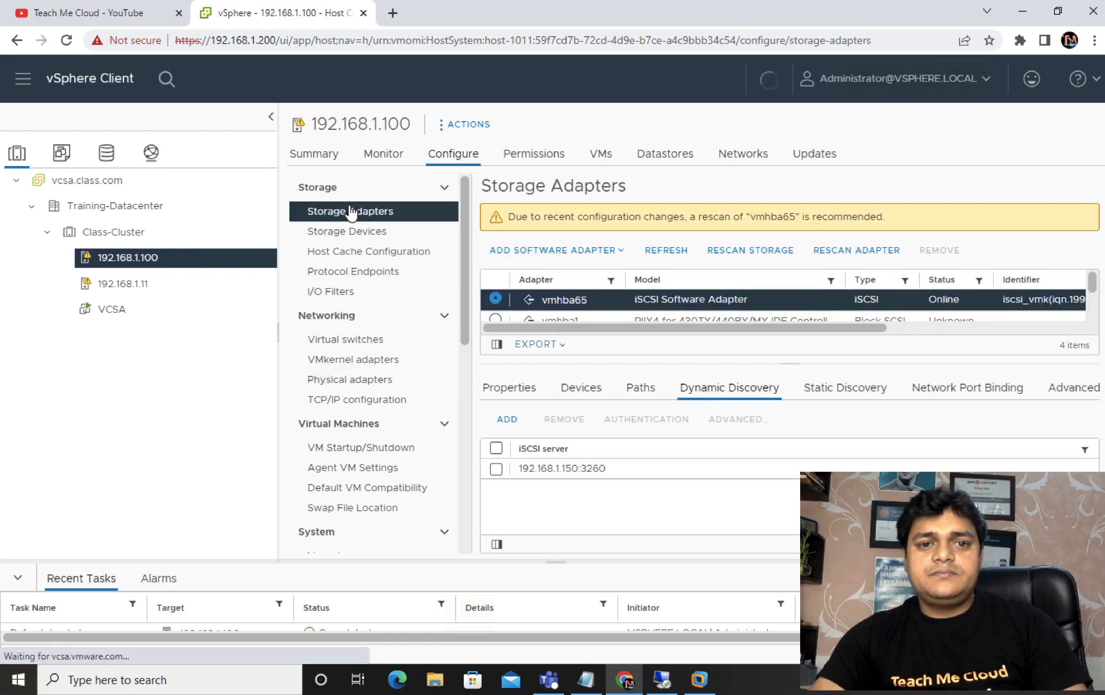
pyautogui.click(350, 232)
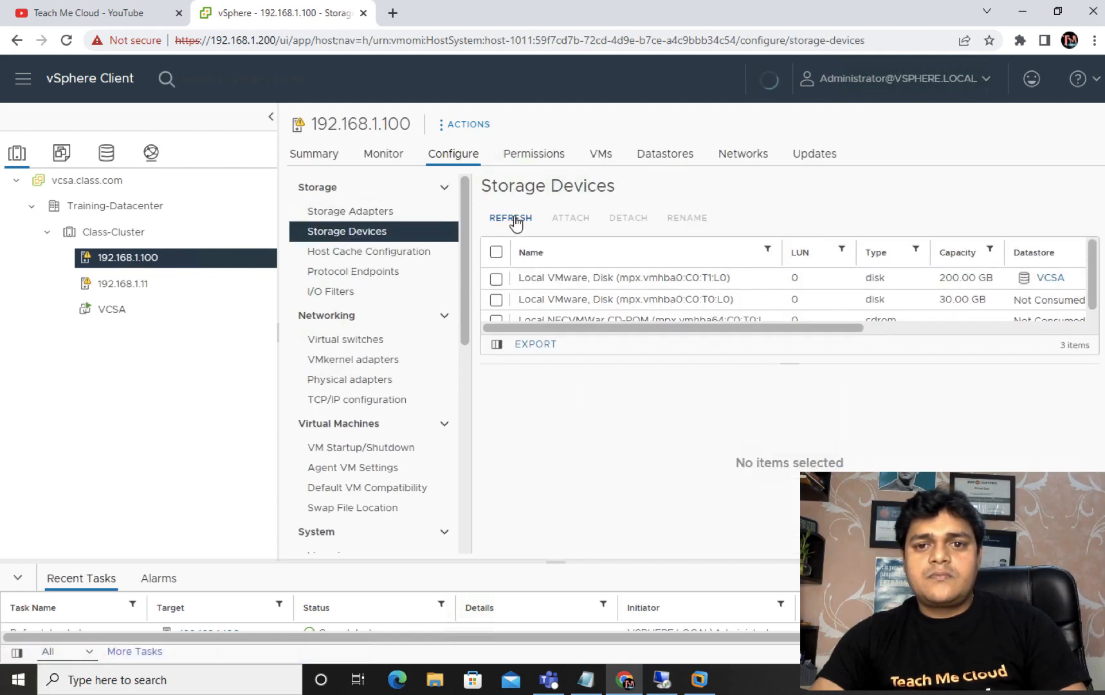
pyautogui.scroll(-1, 586, 286)
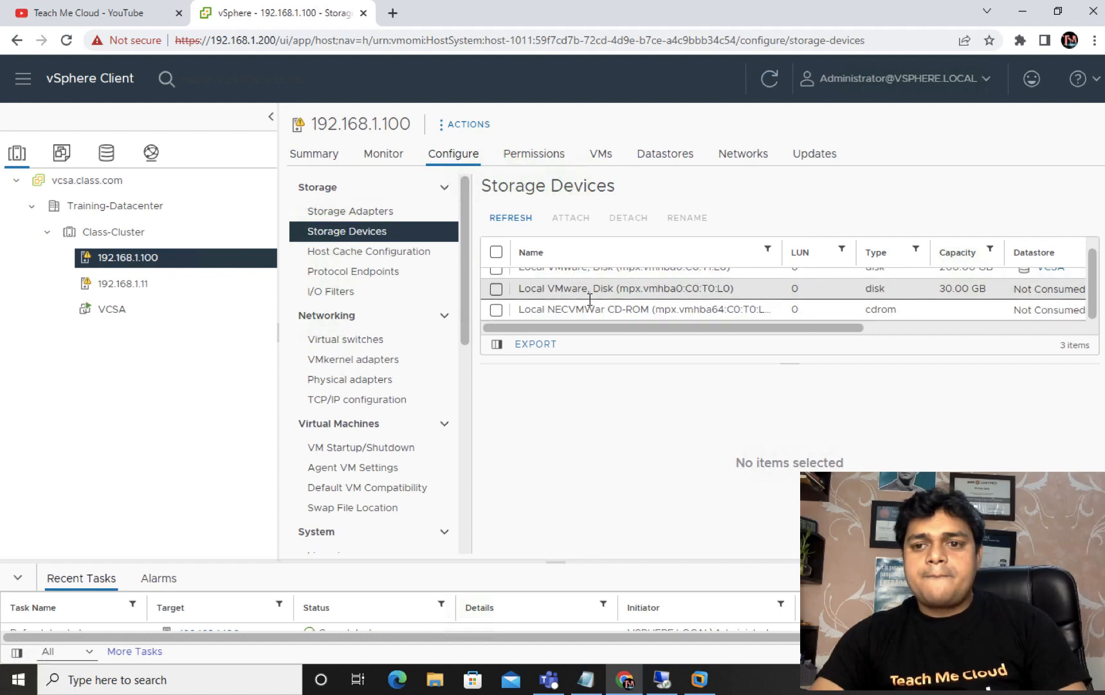
pyautogui.scroll(1, 664, 302)
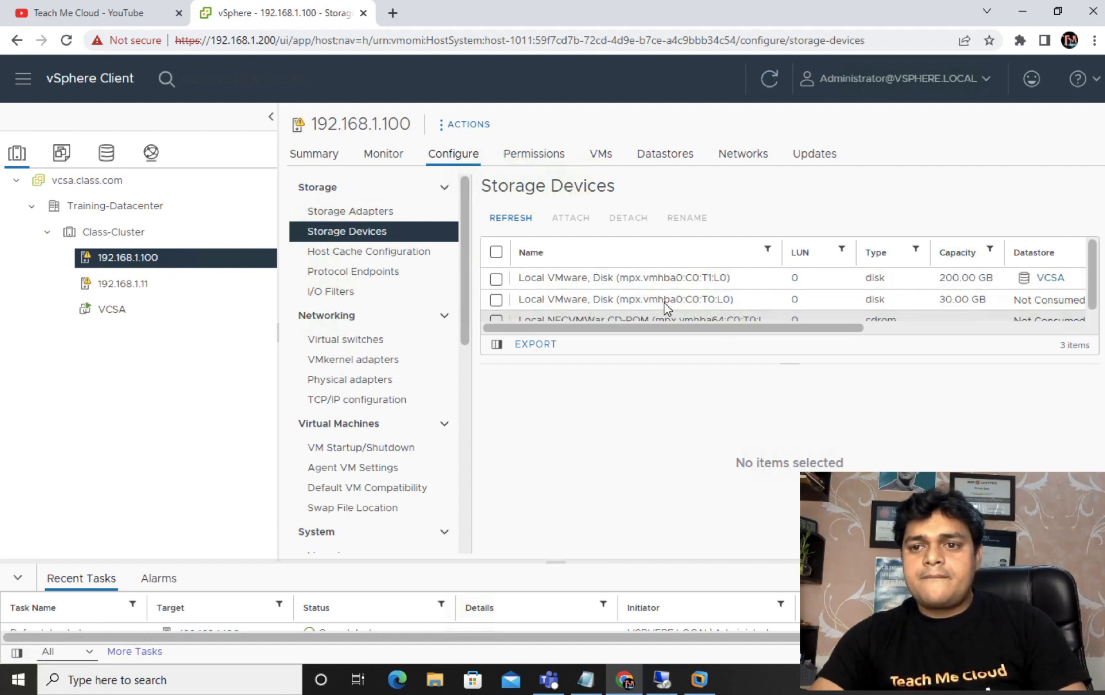
pyautogui.scroll(-1, 664, 303)
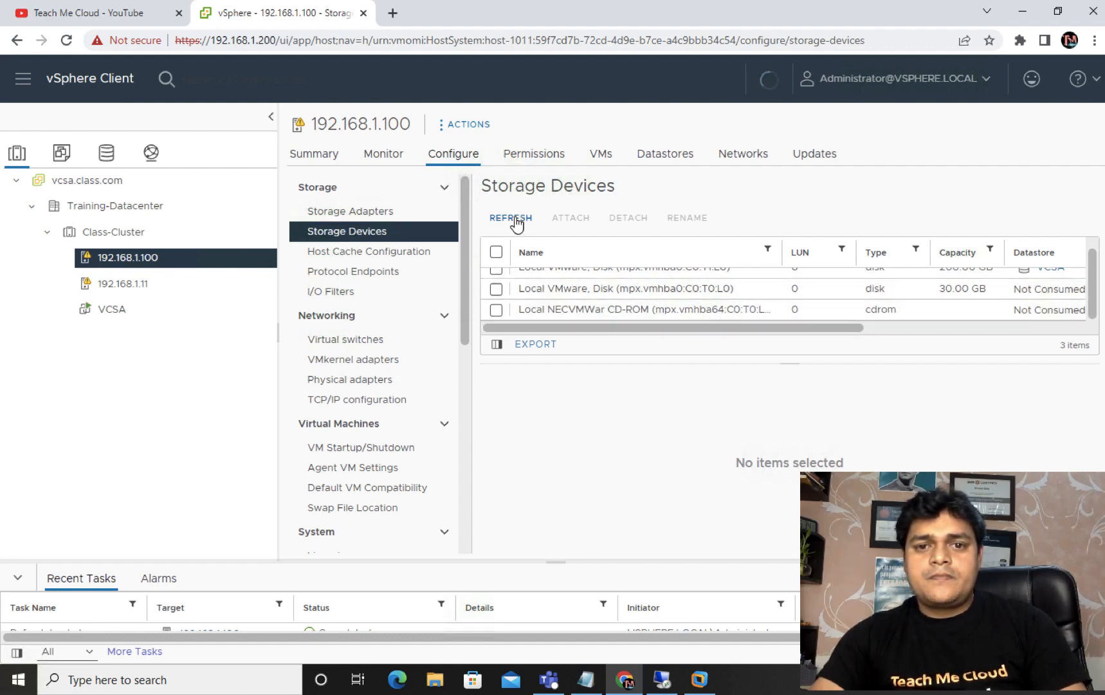
pyautogui.click(496, 251)
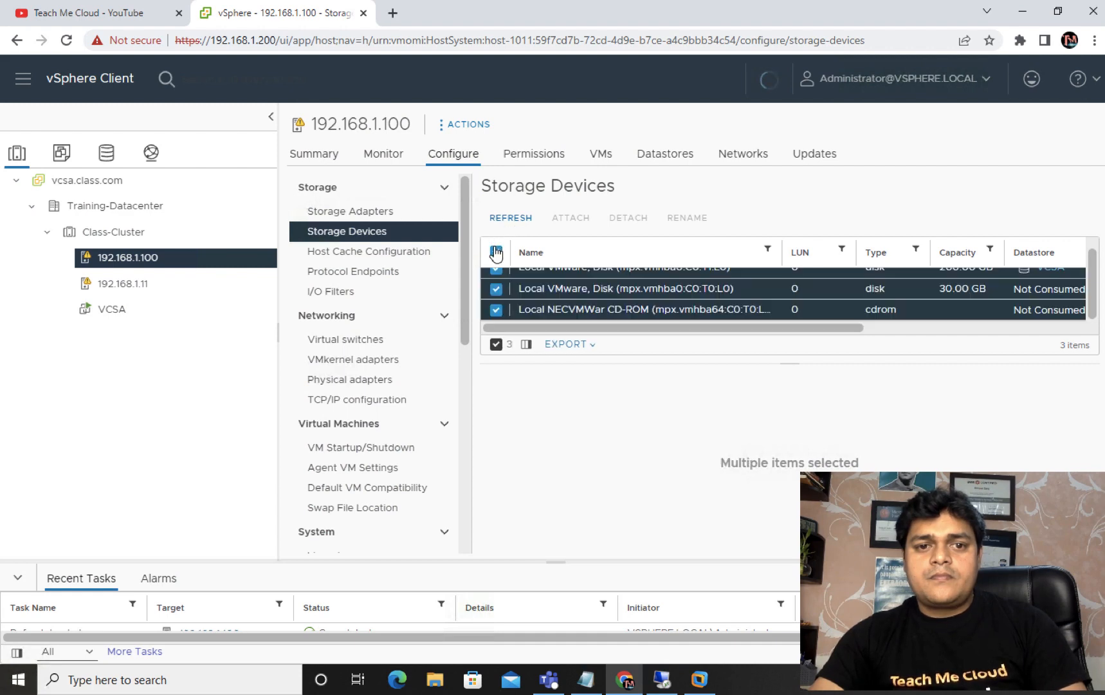
pyautogui.click(496, 249)
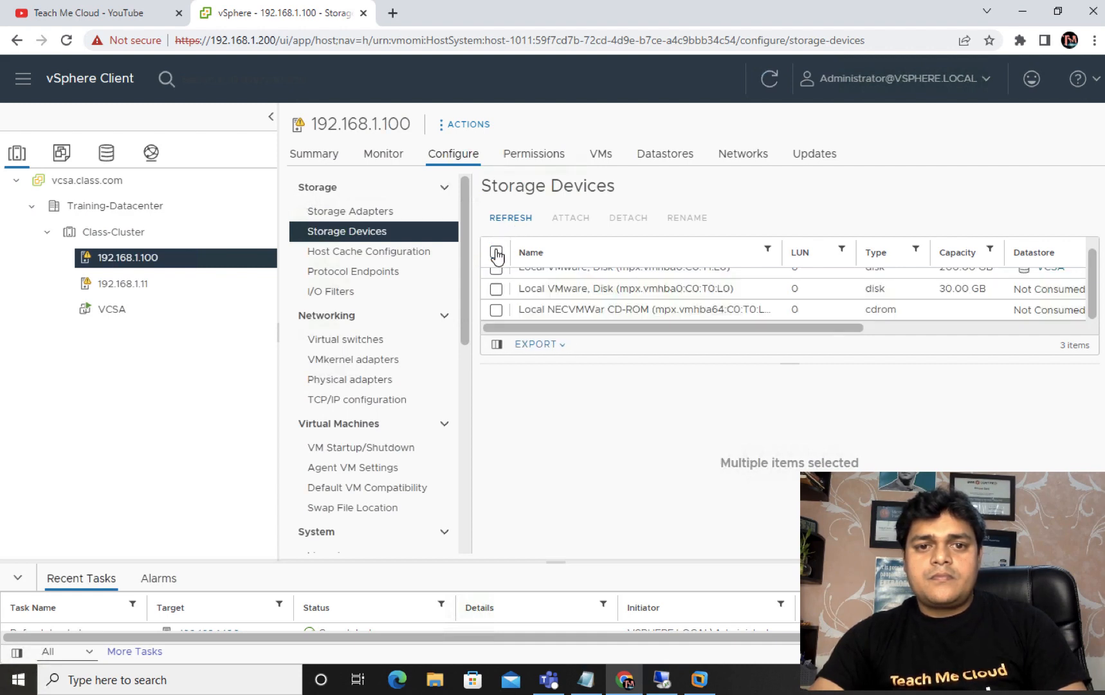
# Rescan the storage of host 192.168.1.100 for new storage devices and VMFS volumes, and refresh the adapter list.
pyautogui.click(350, 213)
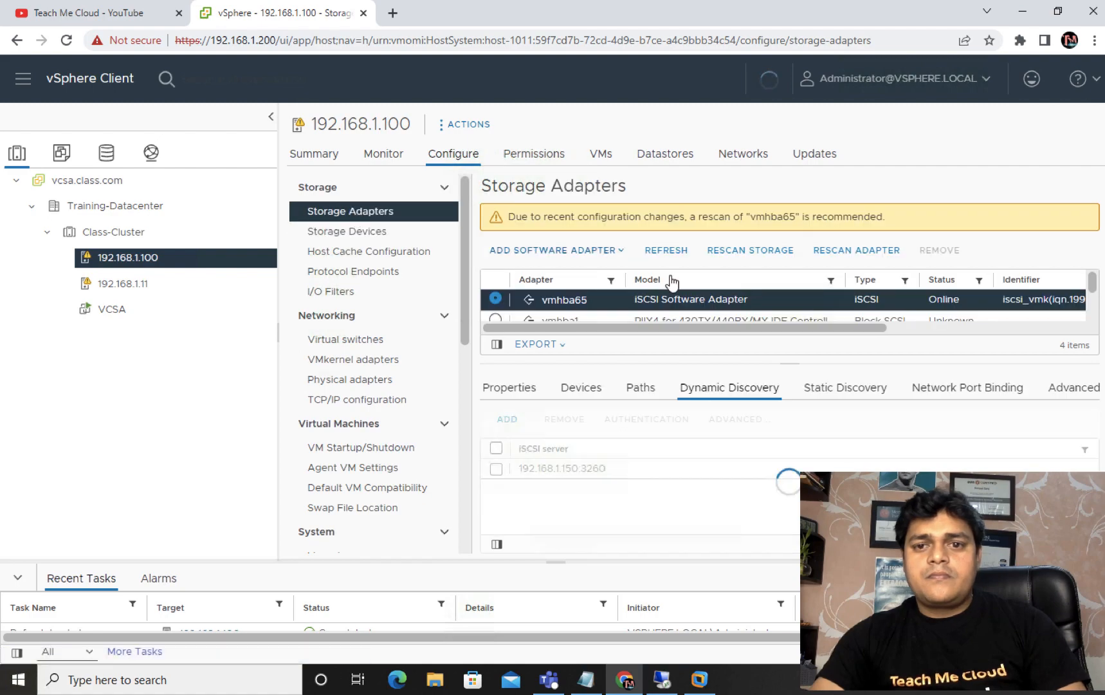
pyautogui.click(768, 257)
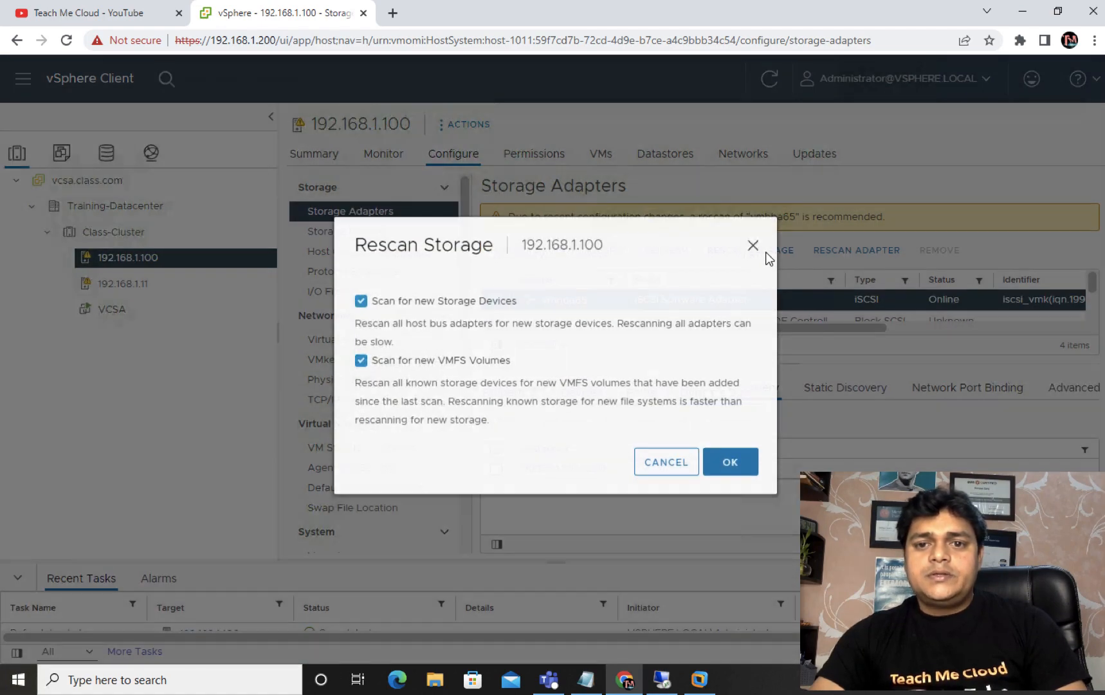
pyautogui.click(730, 466)
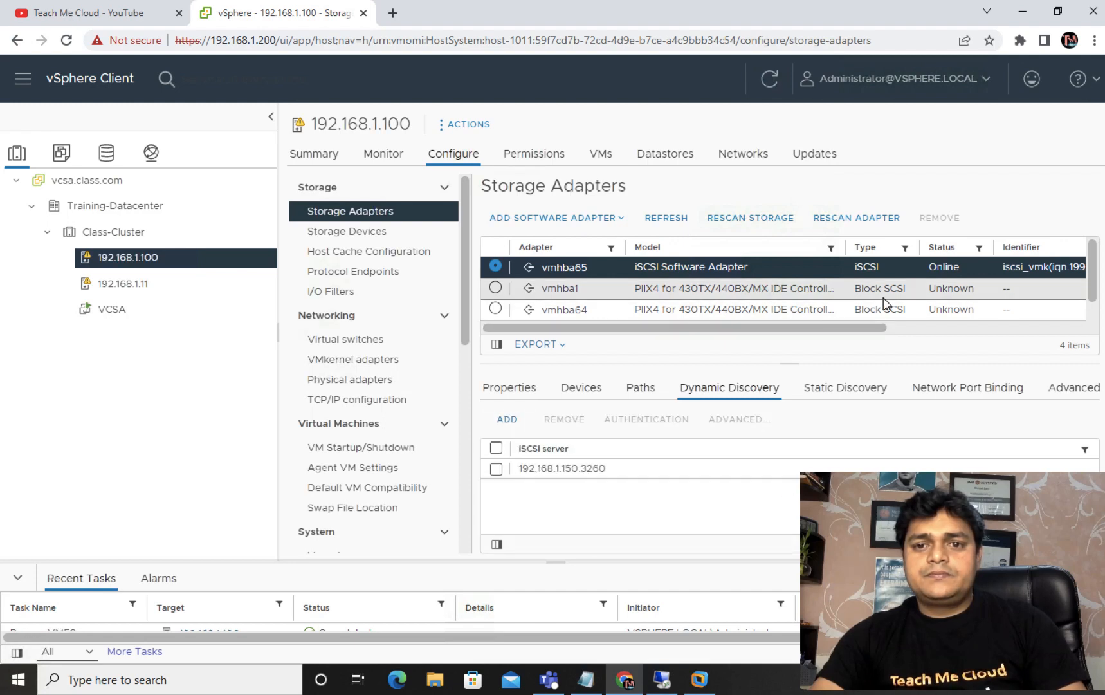
pyautogui.click(677, 222)
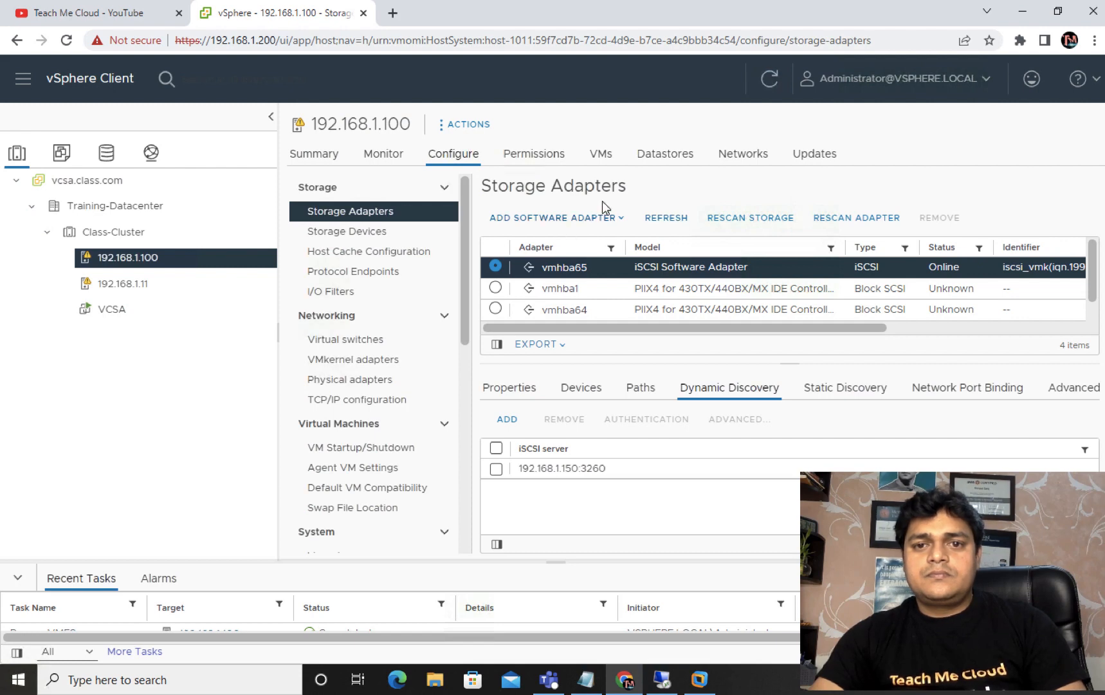
# Check which datastores host 192.168.1.100 has and return to its storage adapter configuration.
pyautogui.click(665, 158)
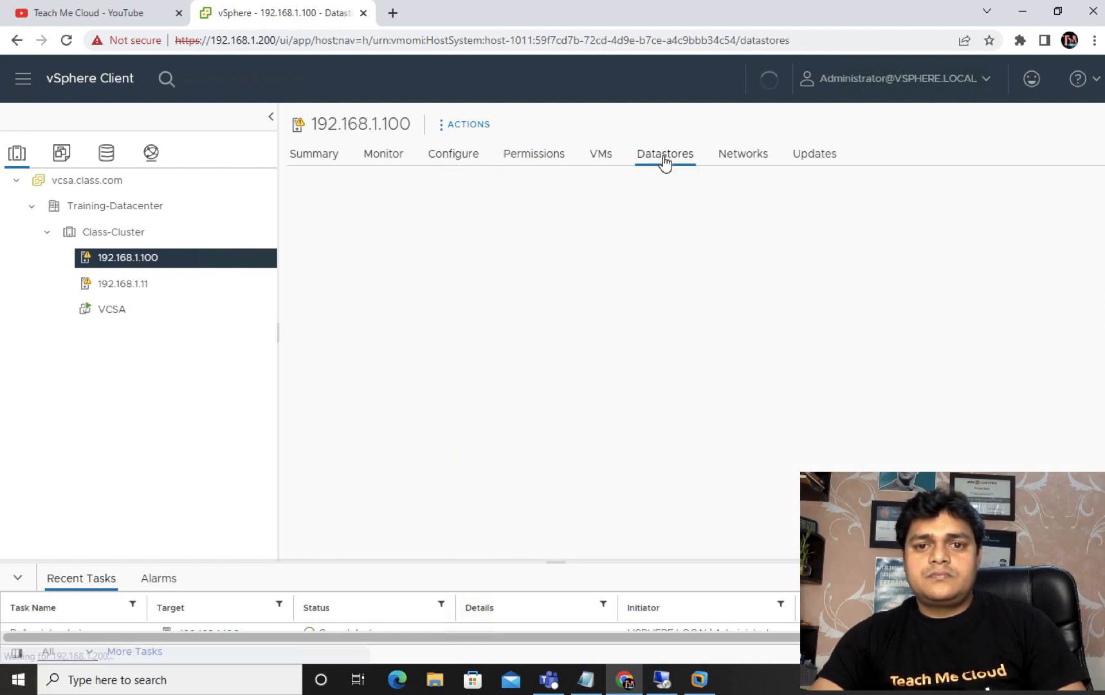
pyautogui.rightClick(500, 343)
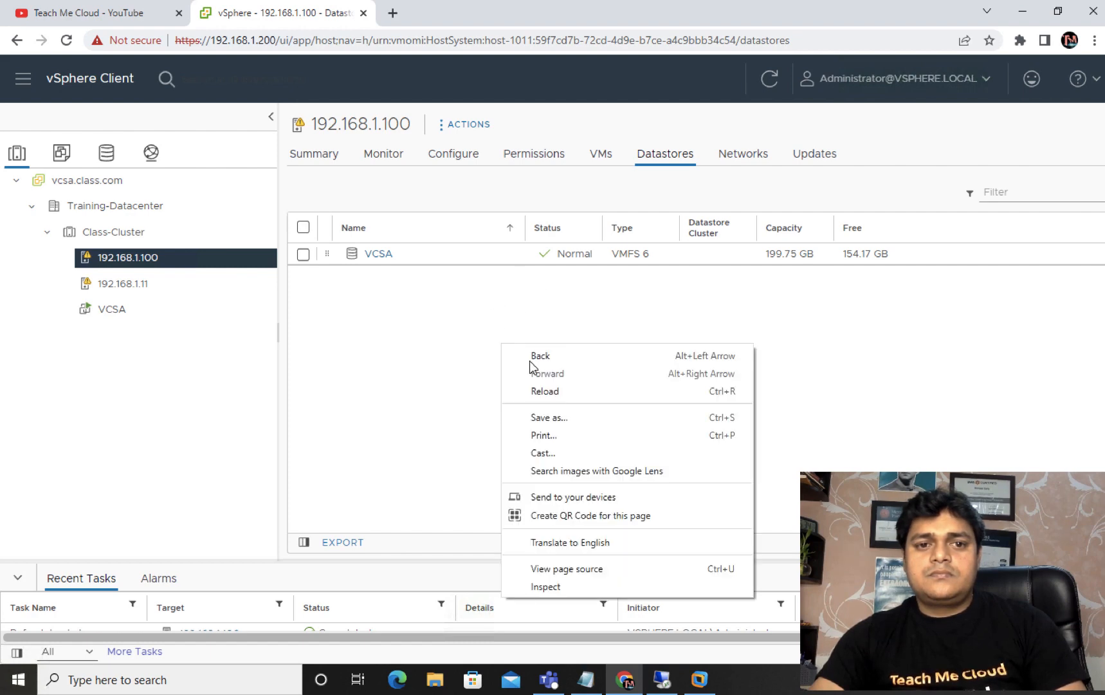
pyautogui.click(652, 315)
pyautogui.click(531, 154)
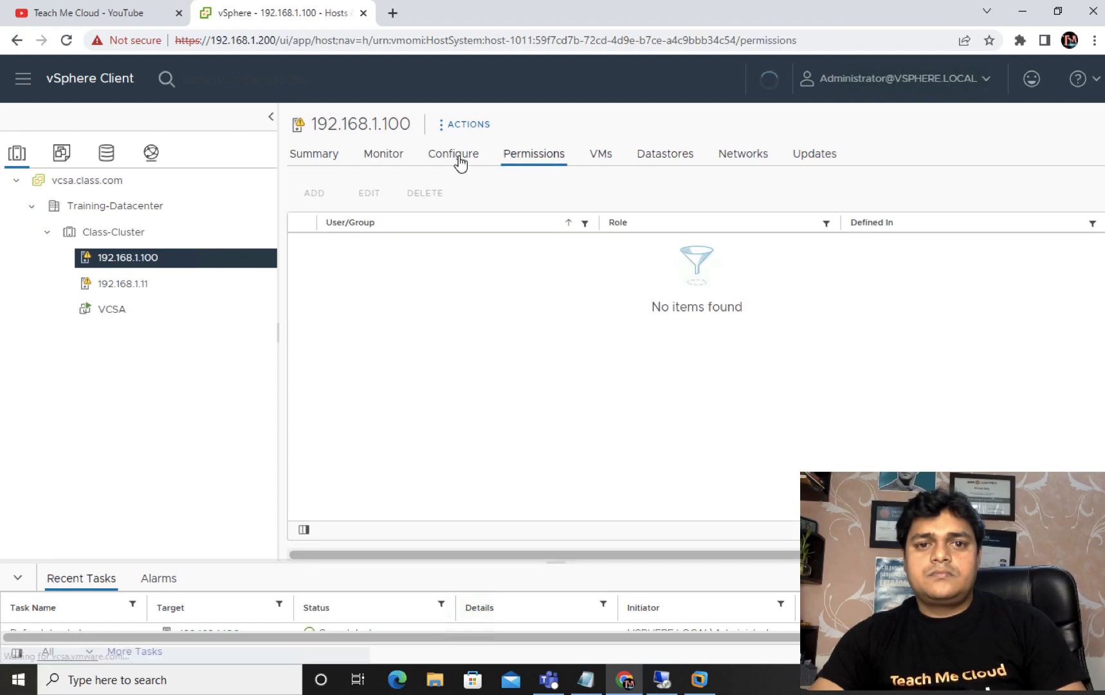
pyautogui.click(455, 156)
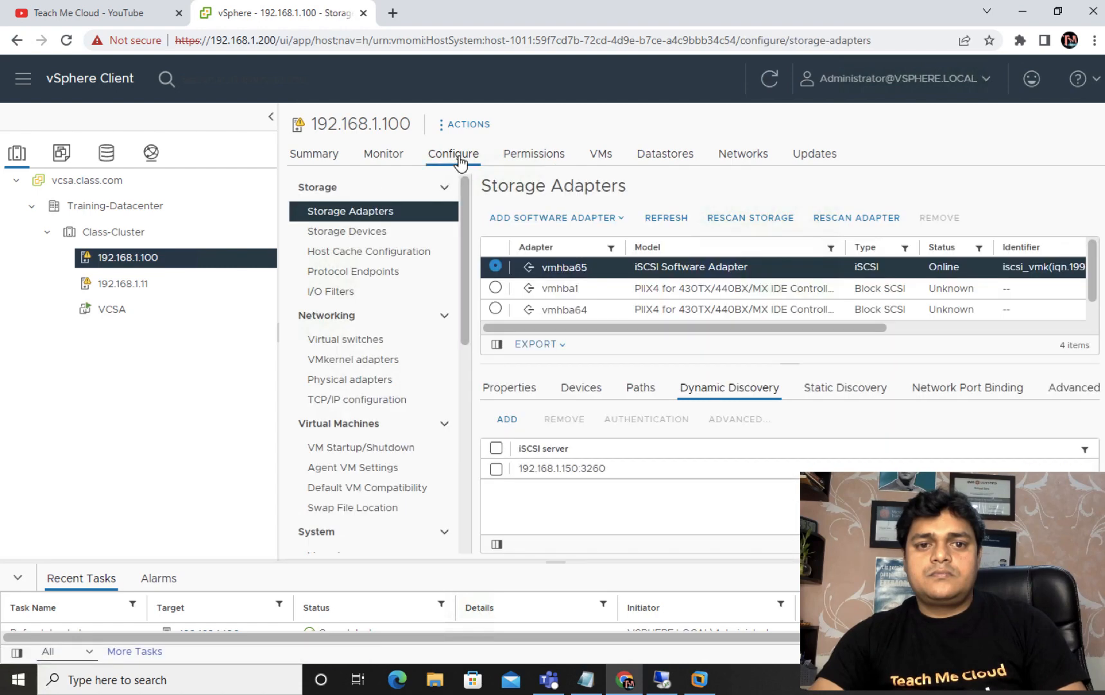
# Check the storage devices of host 192.168.1.100 for the iSCSI disk and compare them with those of host 192.168.1.11.
pyautogui.click(366, 235)
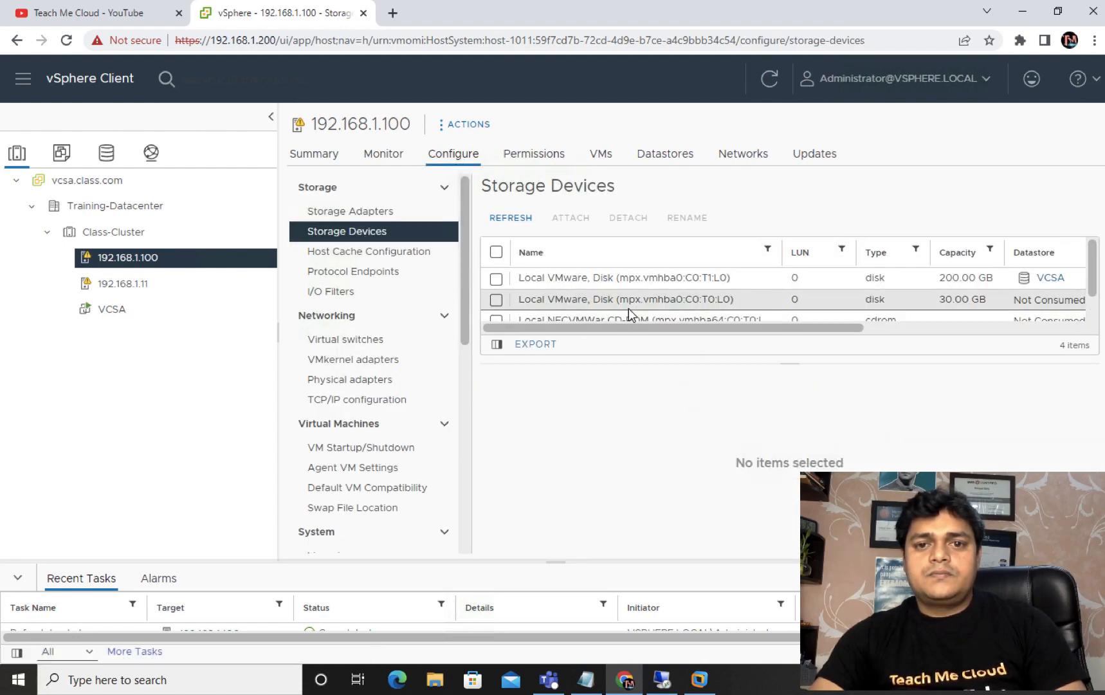
pyautogui.scroll(-1, 630, 312)
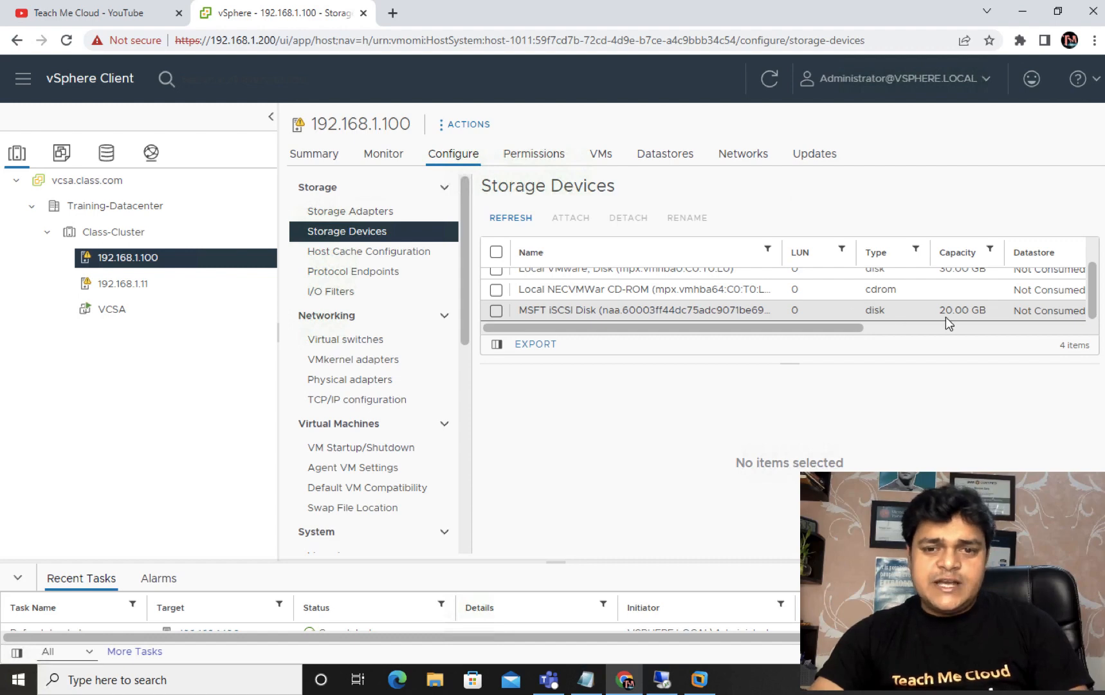
pyautogui.click(123, 287)
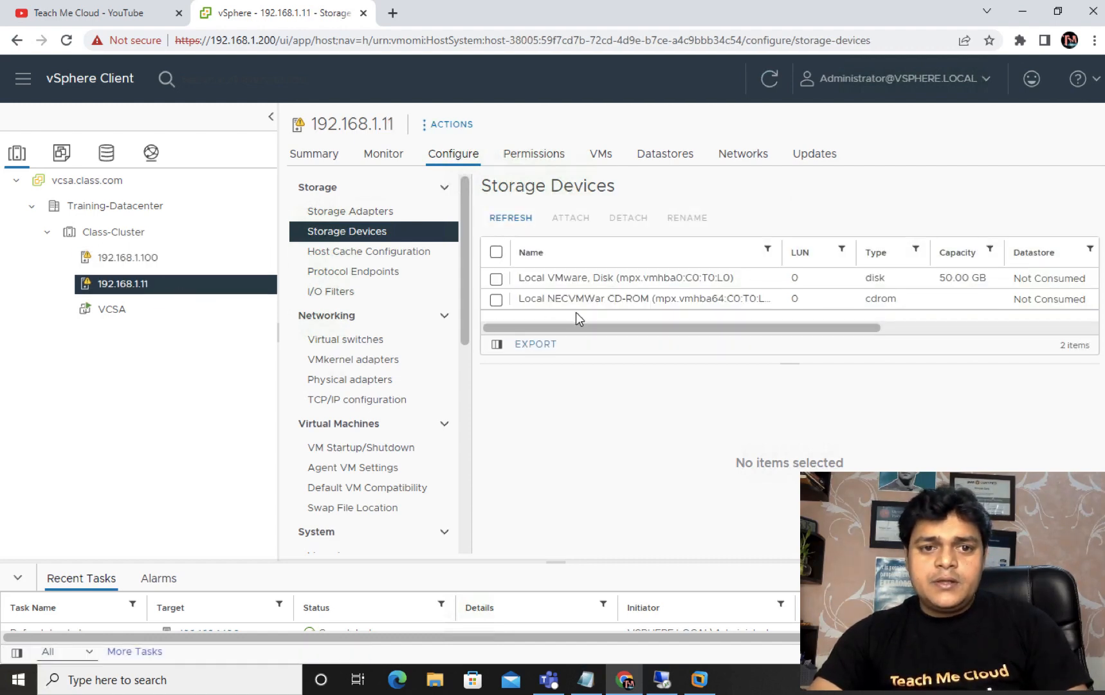
# Check the dynamic discovery servers of iSCSI adapter vmhba65 on host 192.168.1.11, and recheck the host's storage devices after a refresh.
pyautogui.click(370, 212)
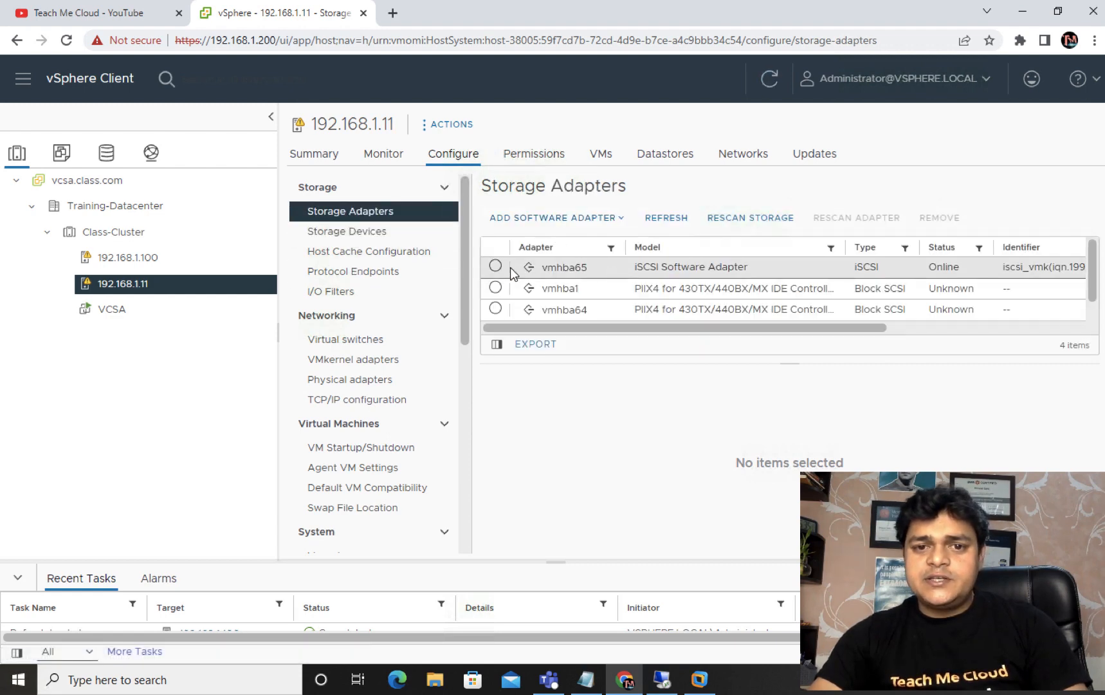
pyautogui.click(494, 266)
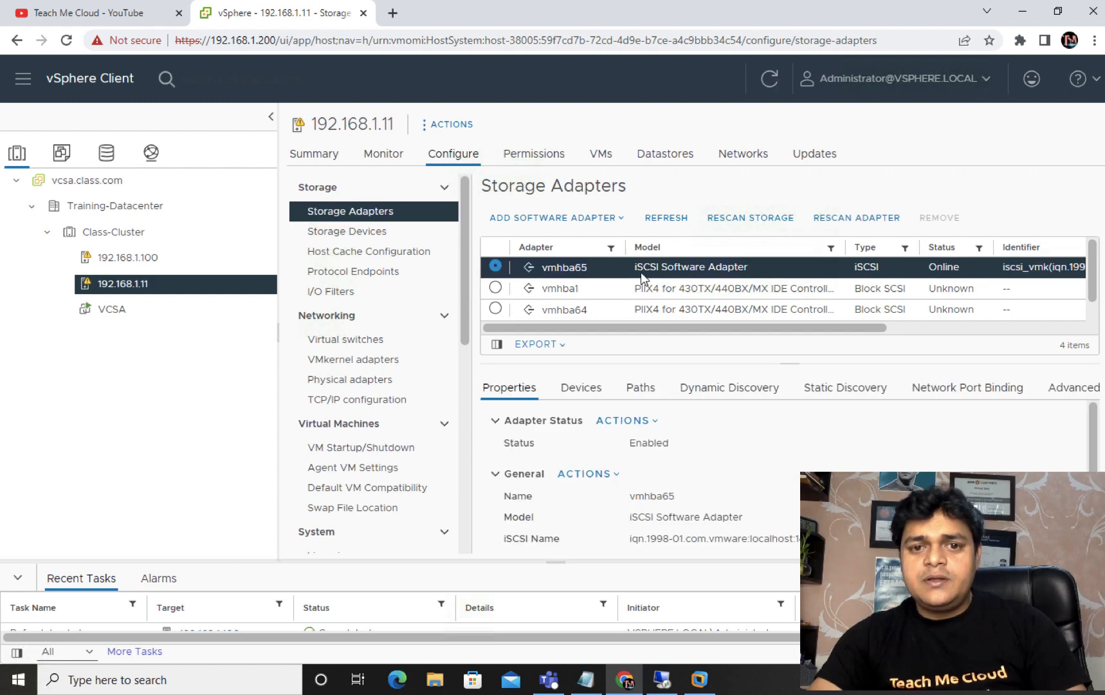
pyautogui.click(716, 392)
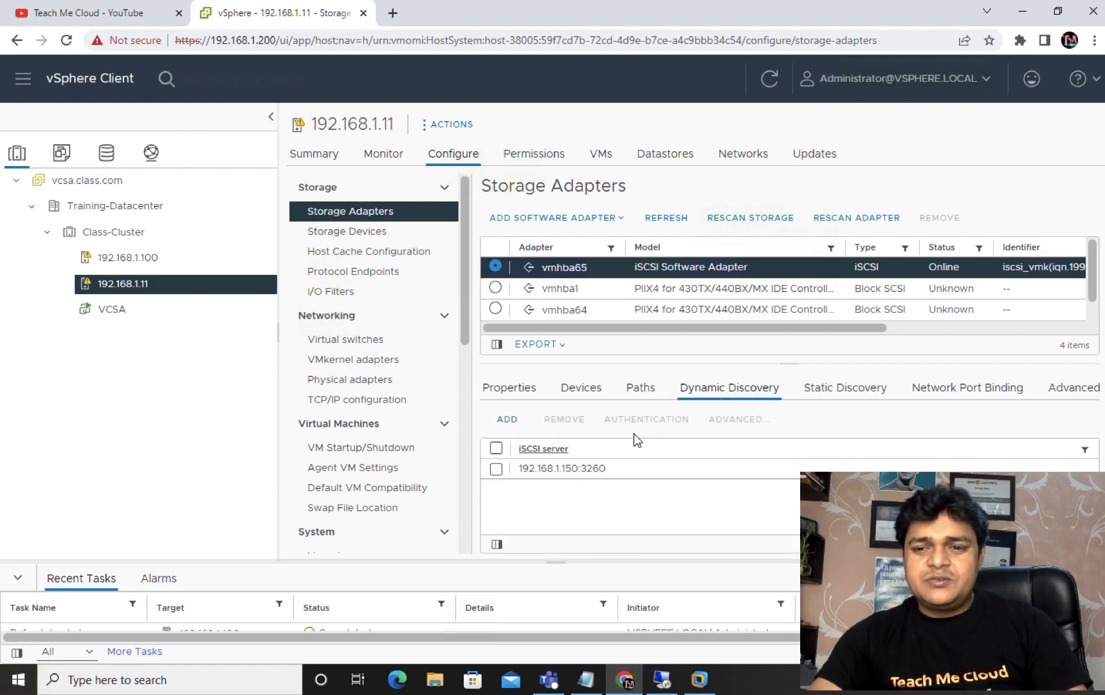
pyautogui.click(363, 229)
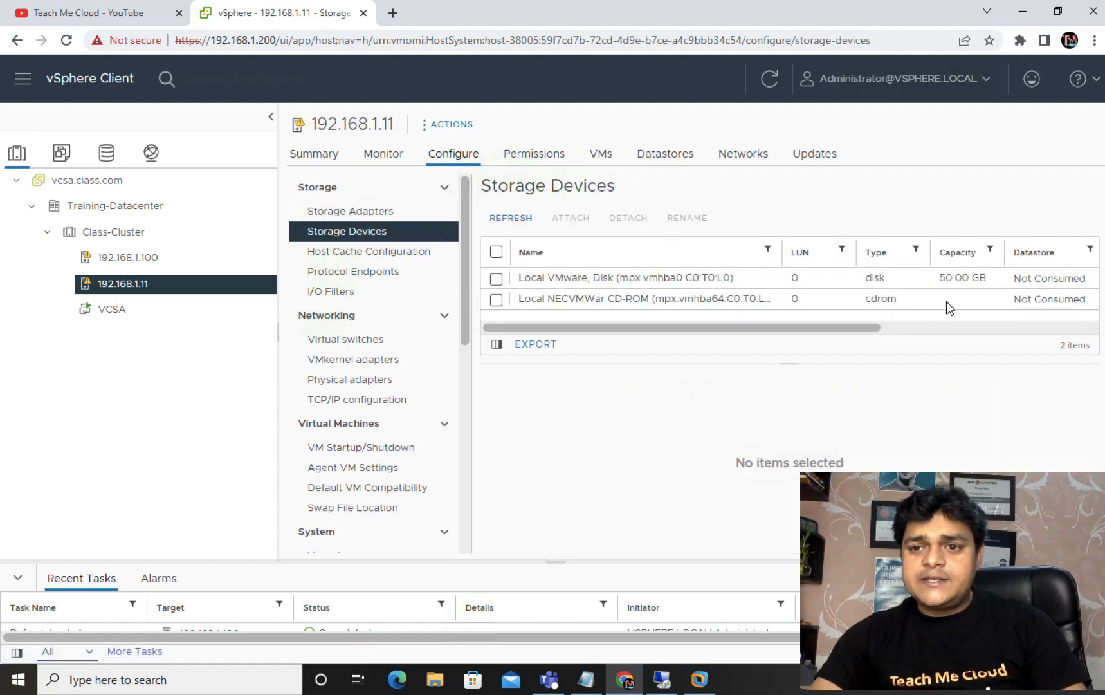
pyautogui.click(768, 78)
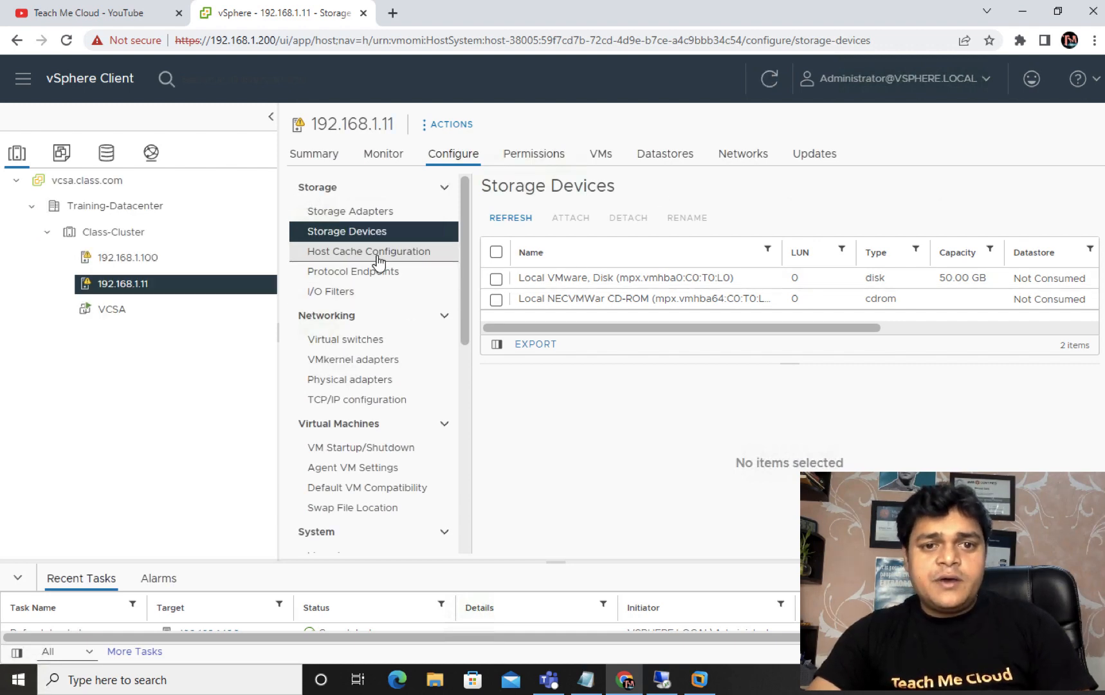
# Remove iSCSI server 192.168.1.150:3260 from the dynamic discovery list of adapter vmhba65 on host 192.168.1.11.
pyautogui.click(347, 211)
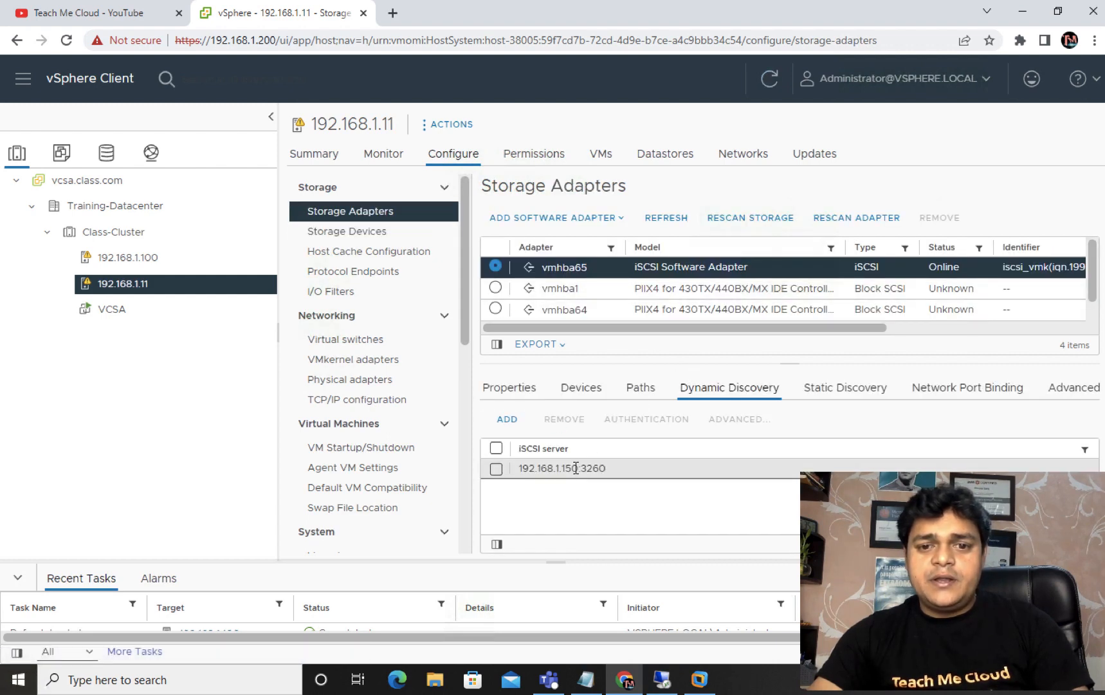
pyautogui.click(496, 469)
pyautogui.click(560, 422)
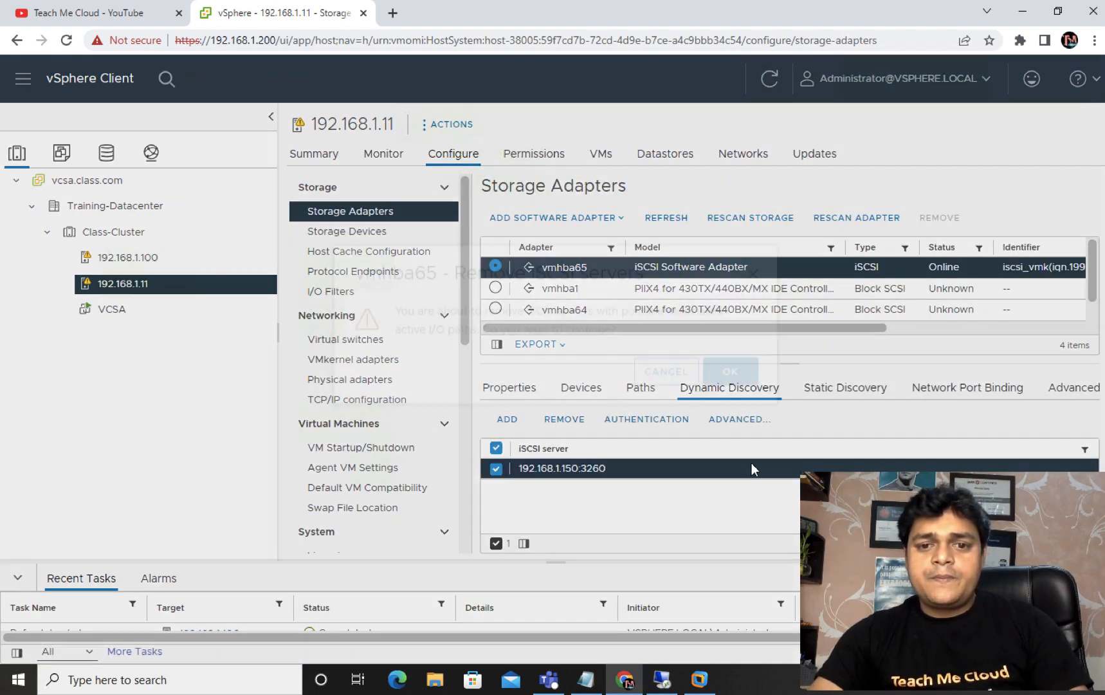
pyautogui.click(727, 402)
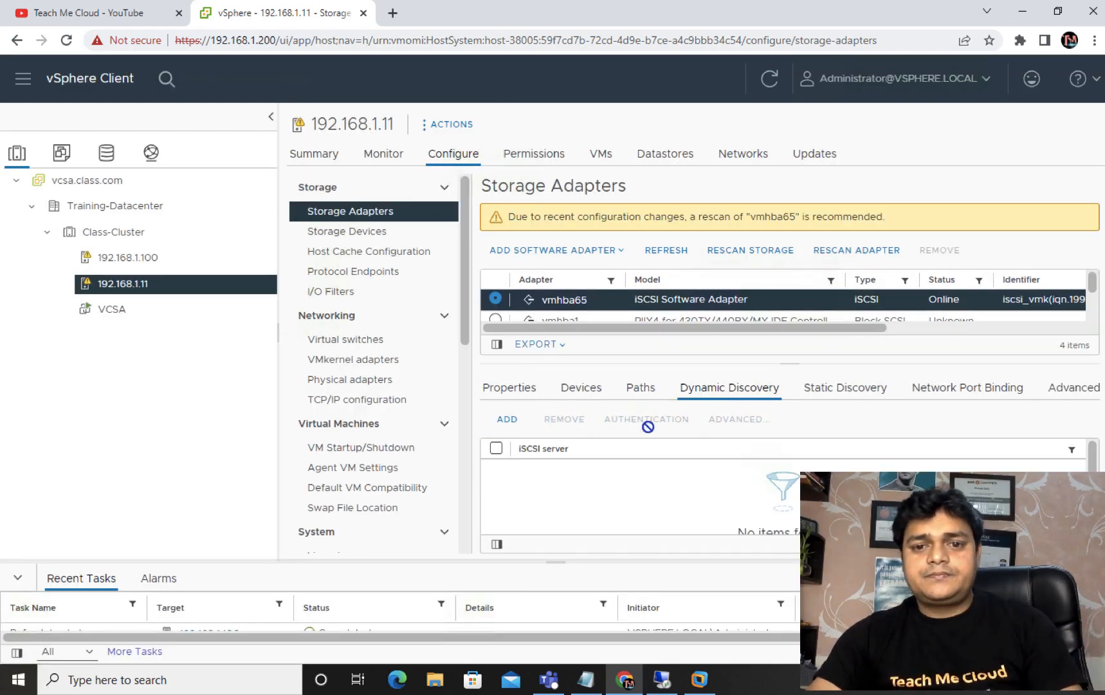
# Add 192.168.1.150 on port 3260 as a dynamic discovery send target for vmhba65, inheriting authentication settings from the parent.
pyautogui.click(503, 421)
pyautogui.click(552, 329)
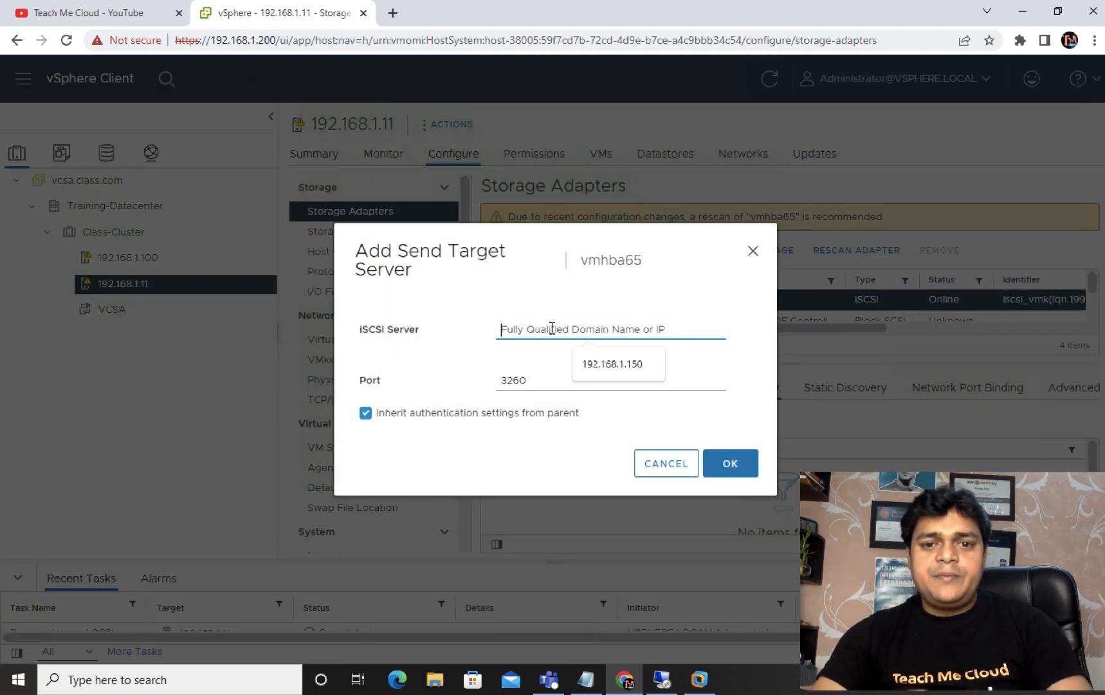
pyautogui.click(609, 365)
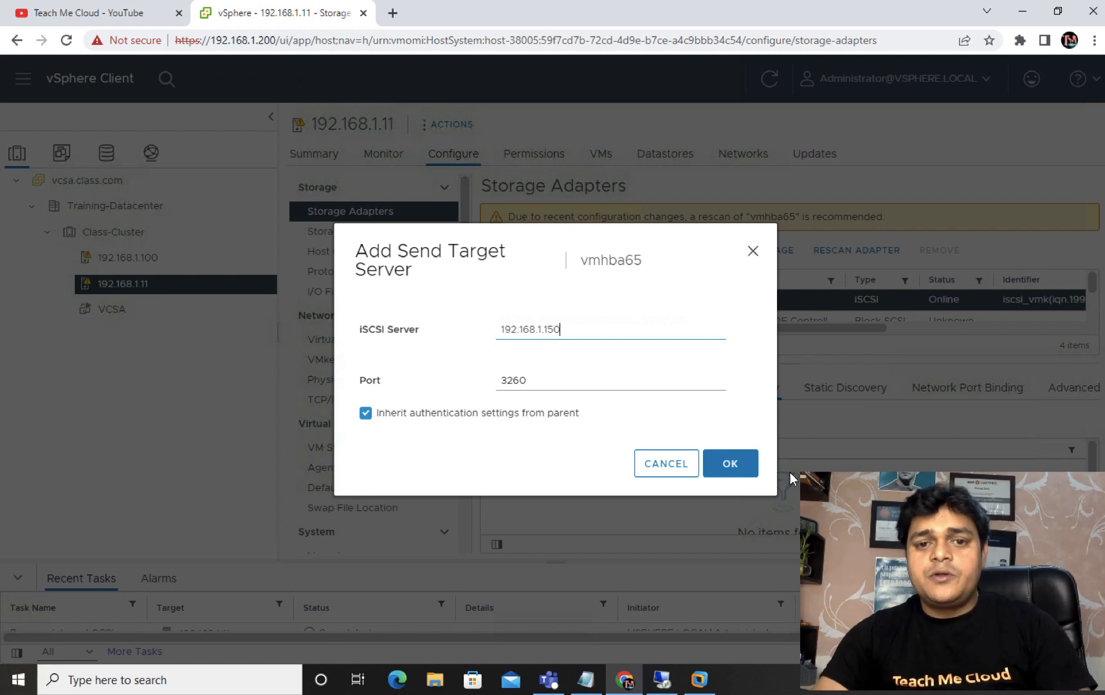
pyautogui.click(742, 464)
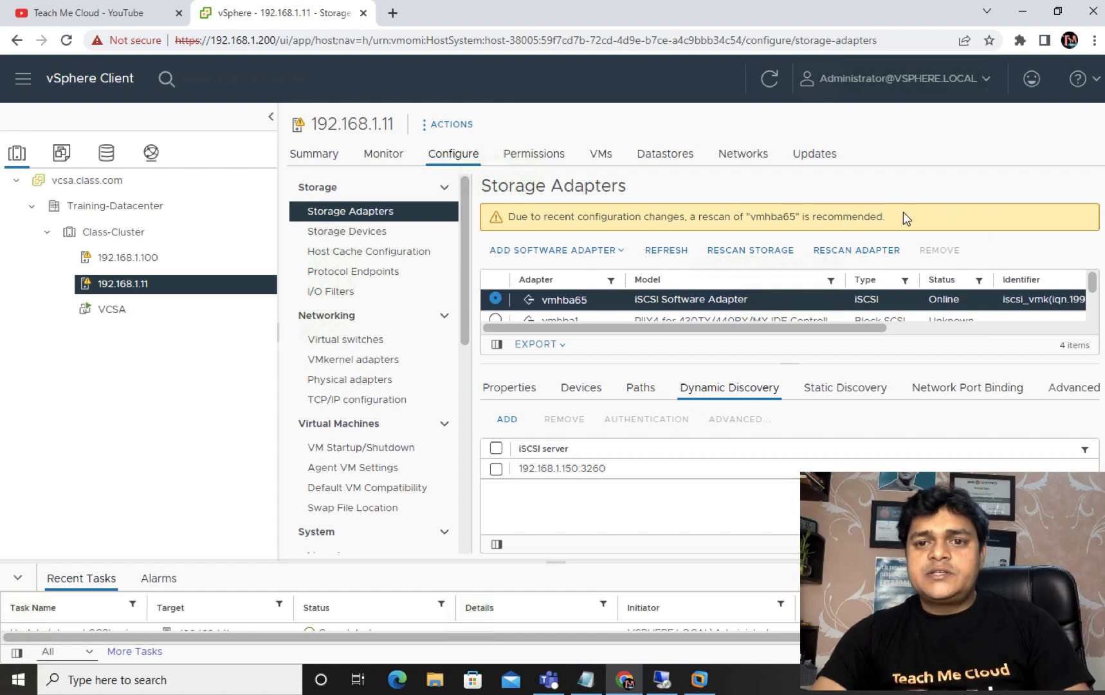
# Refresh the client and check the storage devices of host 192.168.1.11 for the iSCSI disk.
pyautogui.click(769, 80)
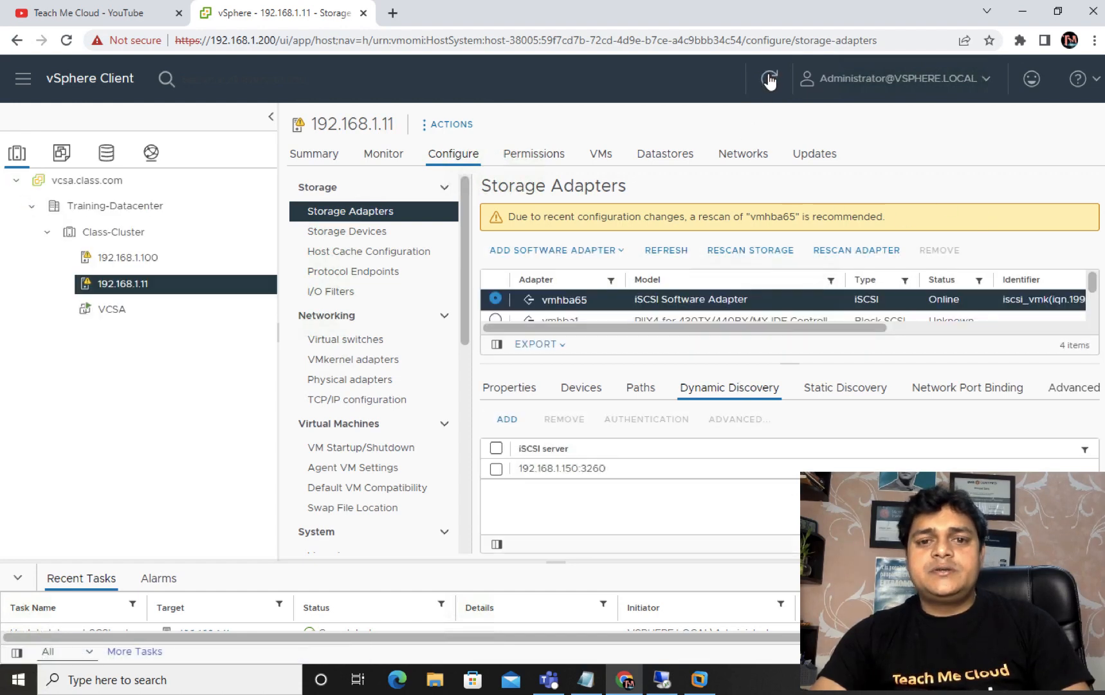
pyautogui.click(357, 233)
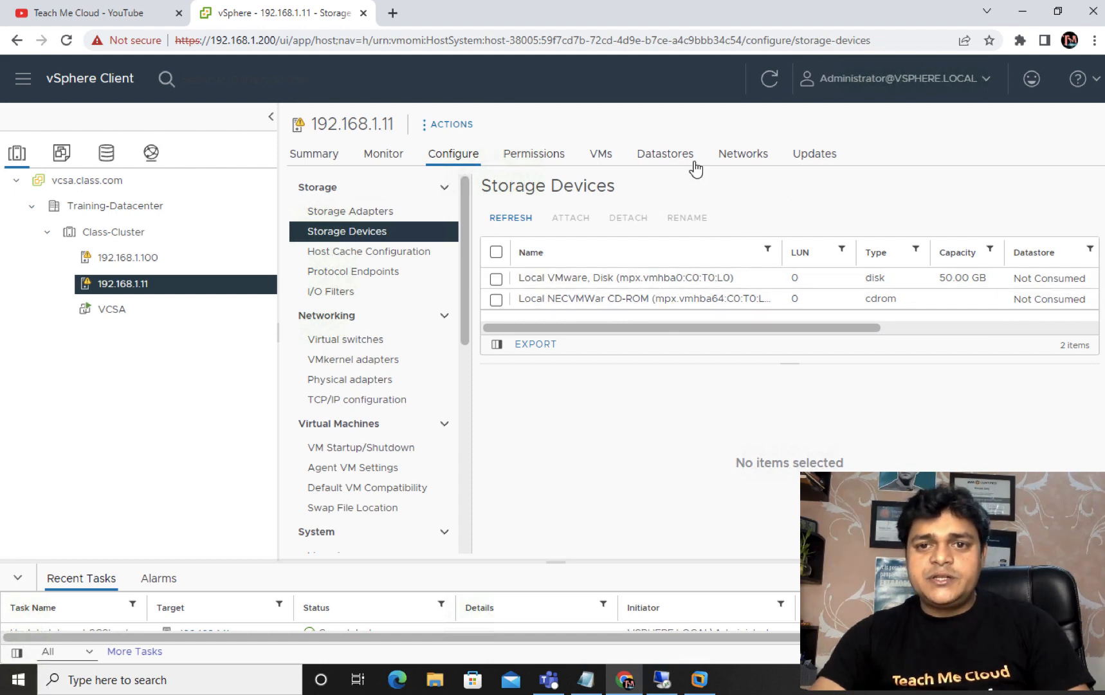
pyautogui.click(761, 82)
pyautogui.click(768, 83)
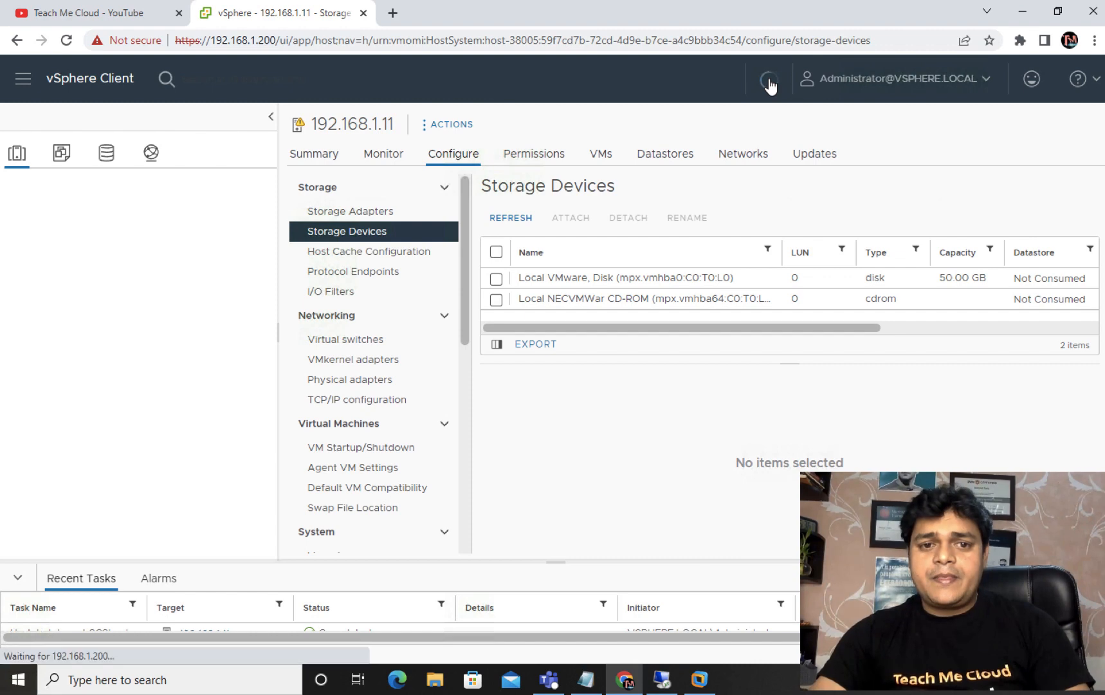
# Rescan the storage of host 192.168.1.11 and check its storage devices for the MSFT iSCSI disk.
pyautogui.click(418, 212)
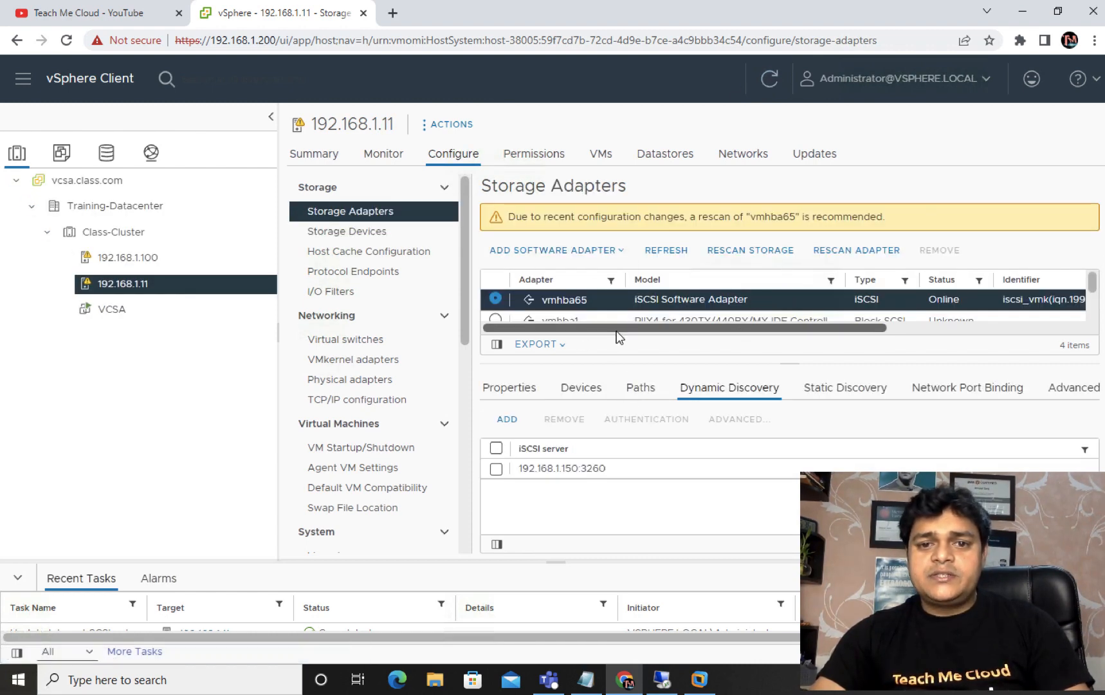
pyautogui.click(770, 254)
pyautogui.click(732, 464)
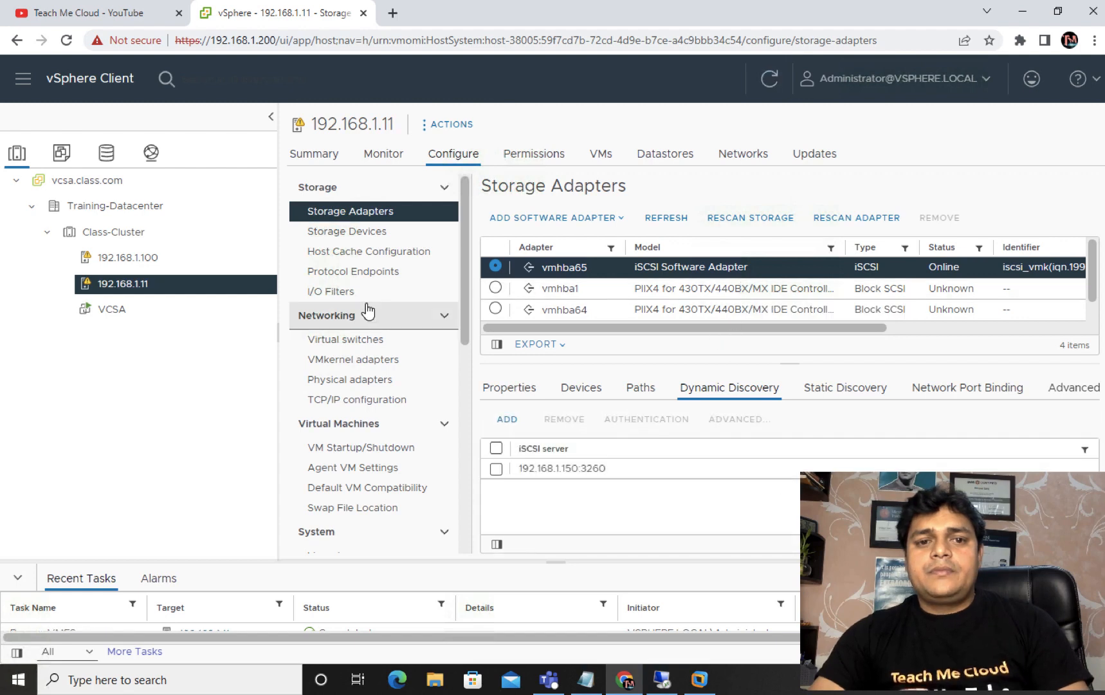
pyautogui.click(352, 235)
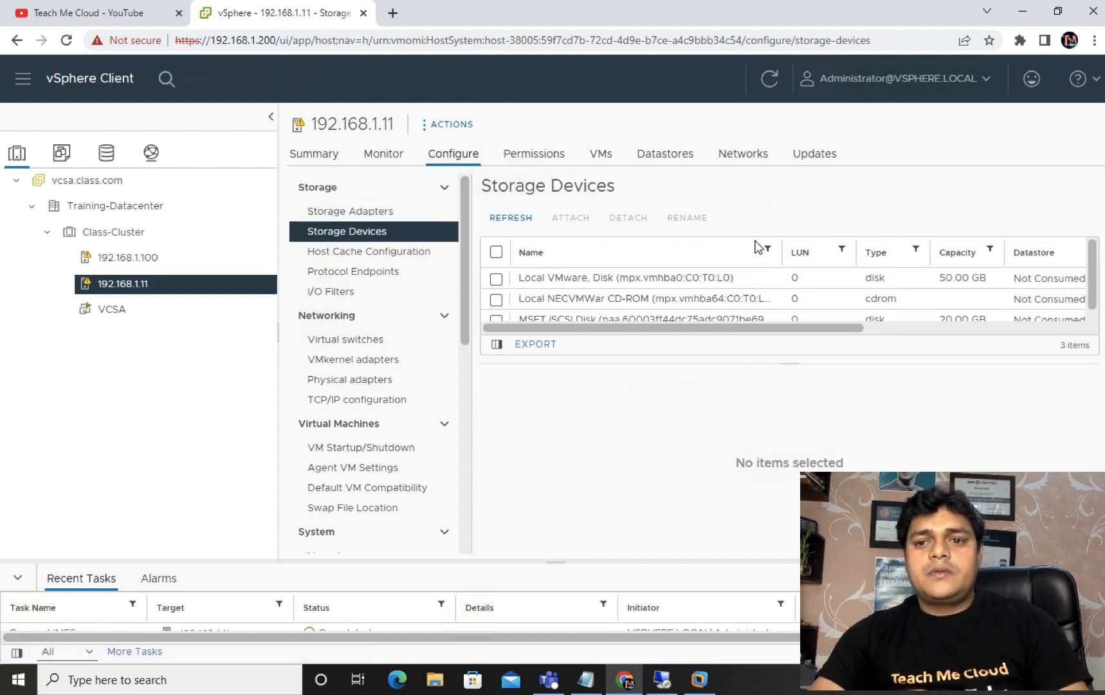
pyautogui.scroll(-1, 888, 283)
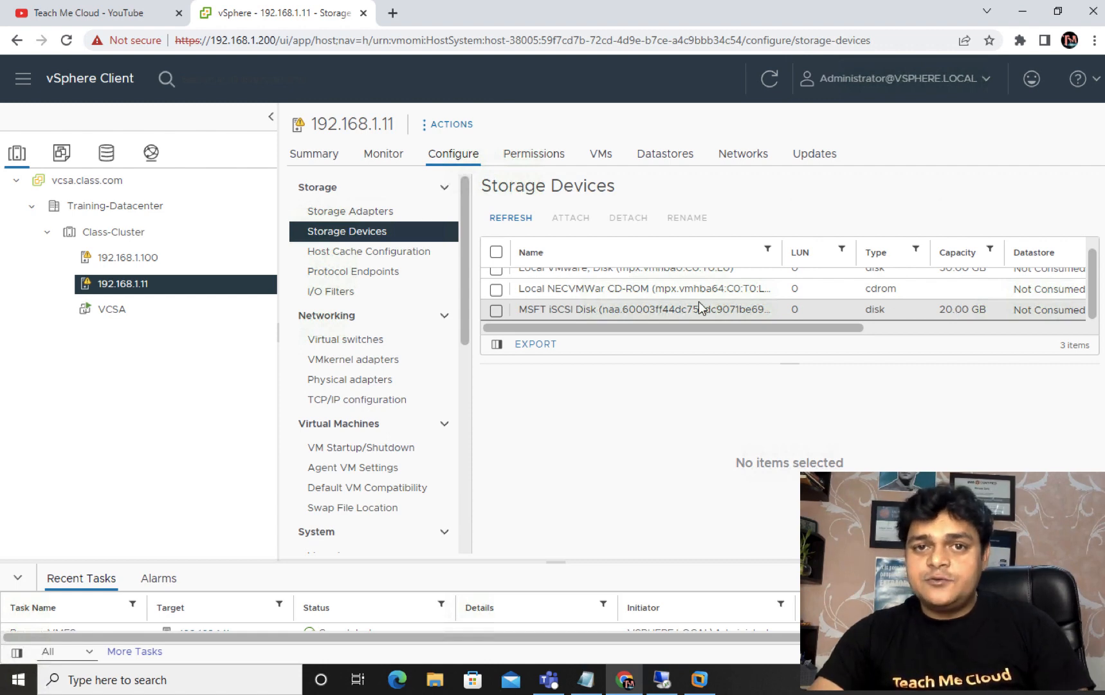
# Start a new virtual machine from host 192.168.1.11, name it Win-10 and locate it in Training-Datacenter.
pyautogui.rightClick(126, 290)
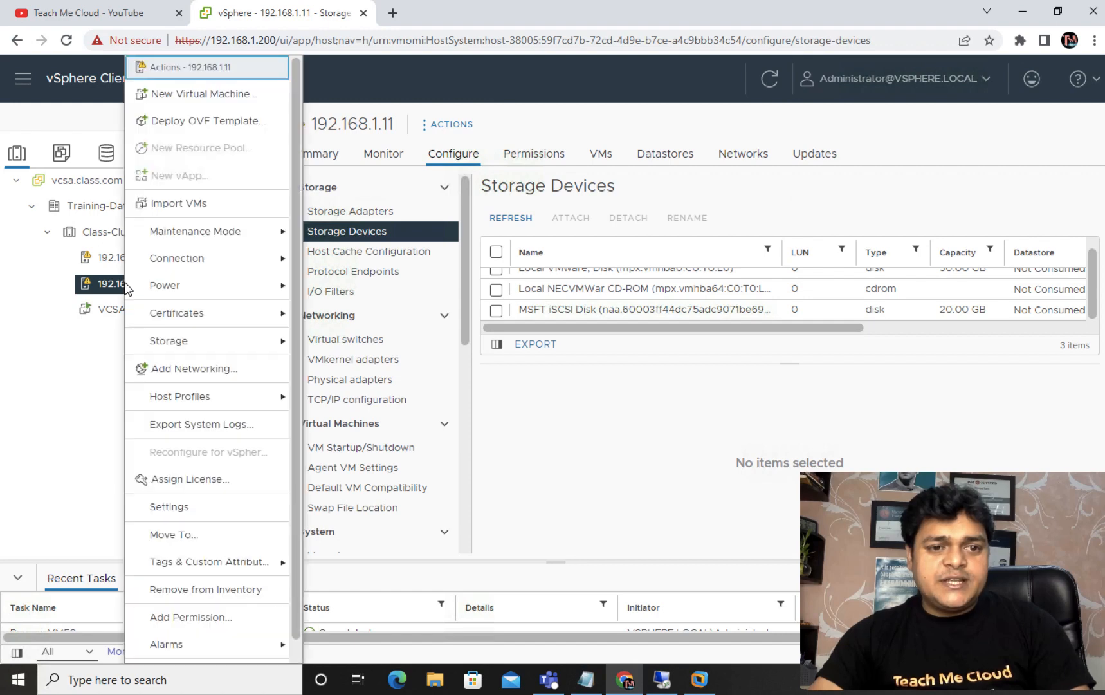
pyautogui.click(186, 94)
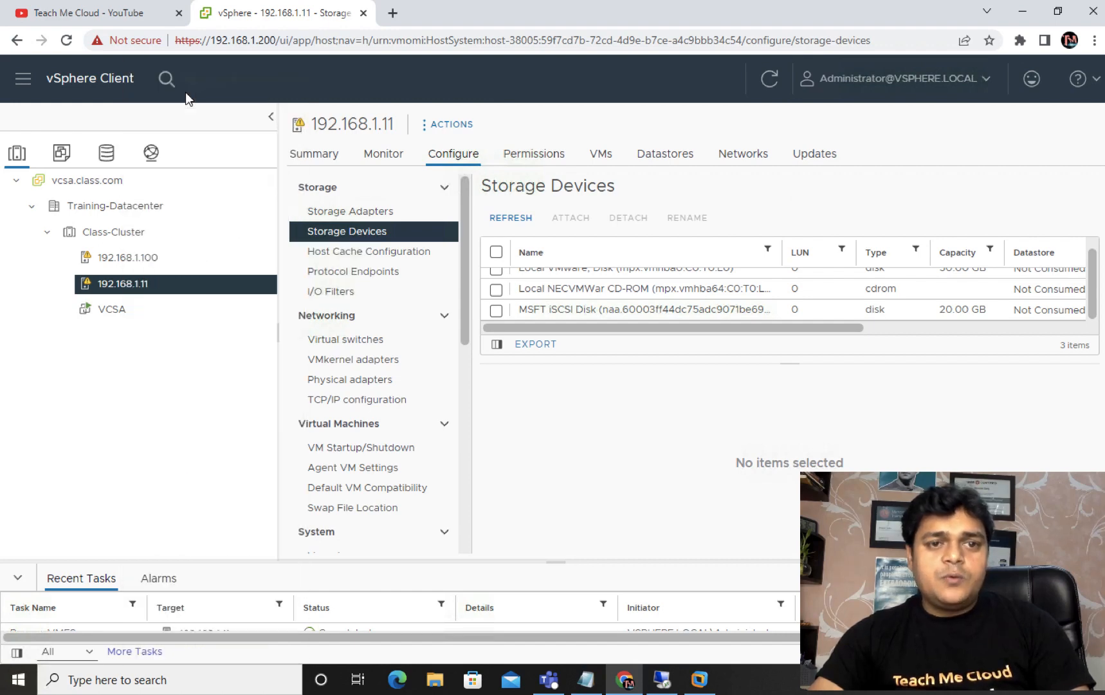
pyautogui.click(894, 569)
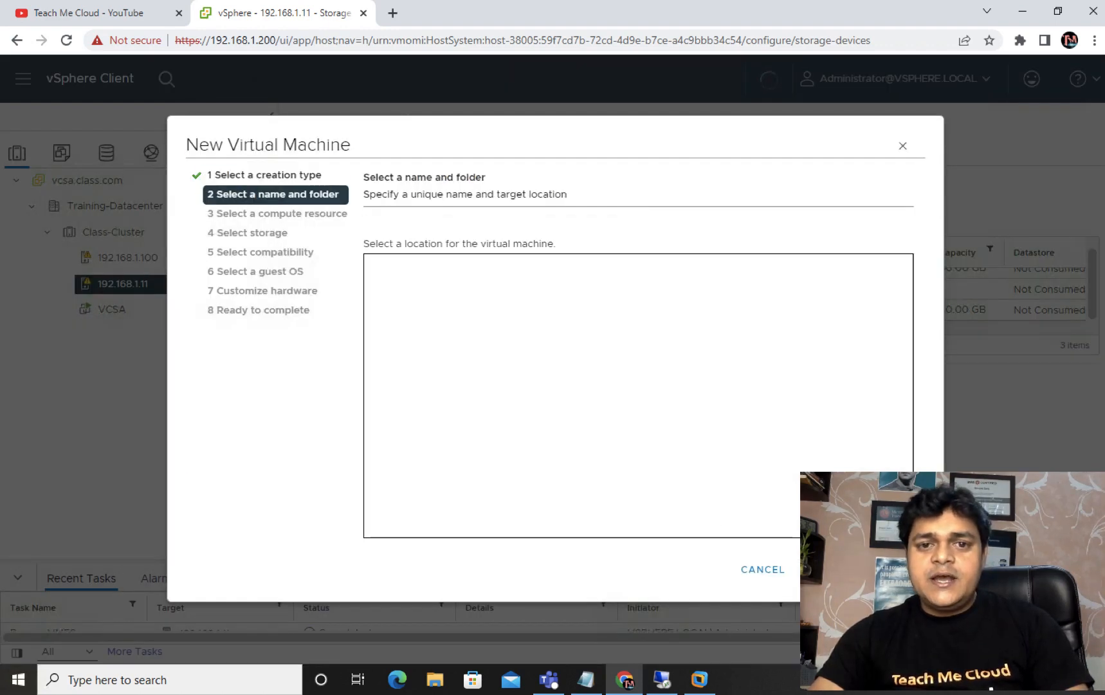
pyautogui.moveTo(629, 229); pyautogui.dragTo(384, 210)
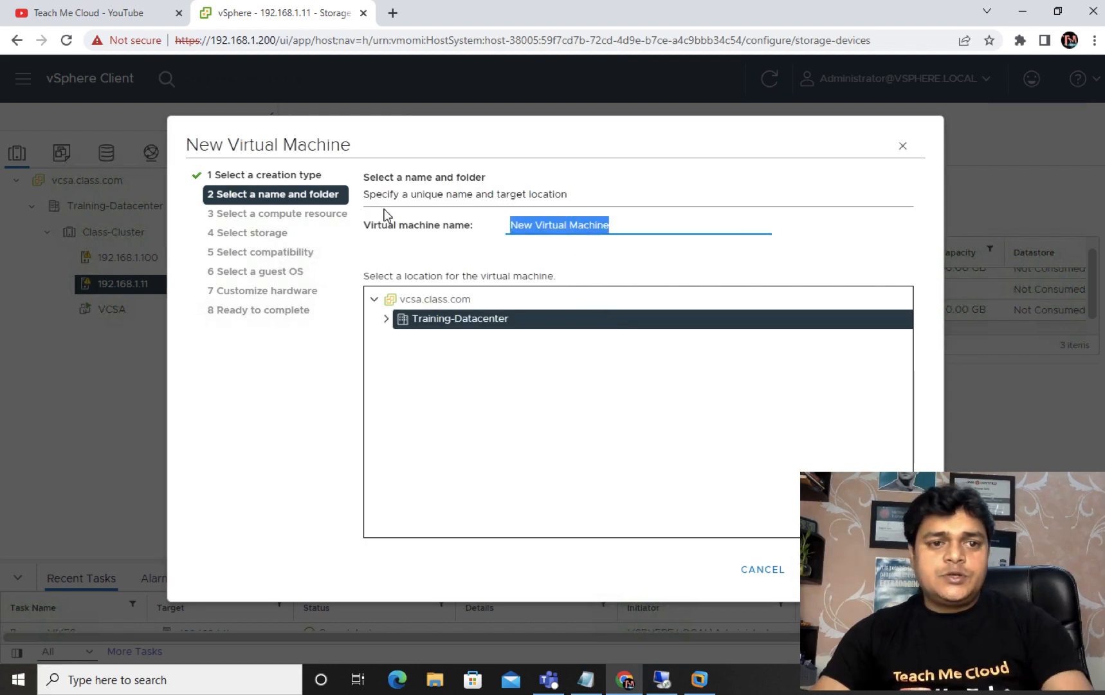
pyautogui.write('Win-10')
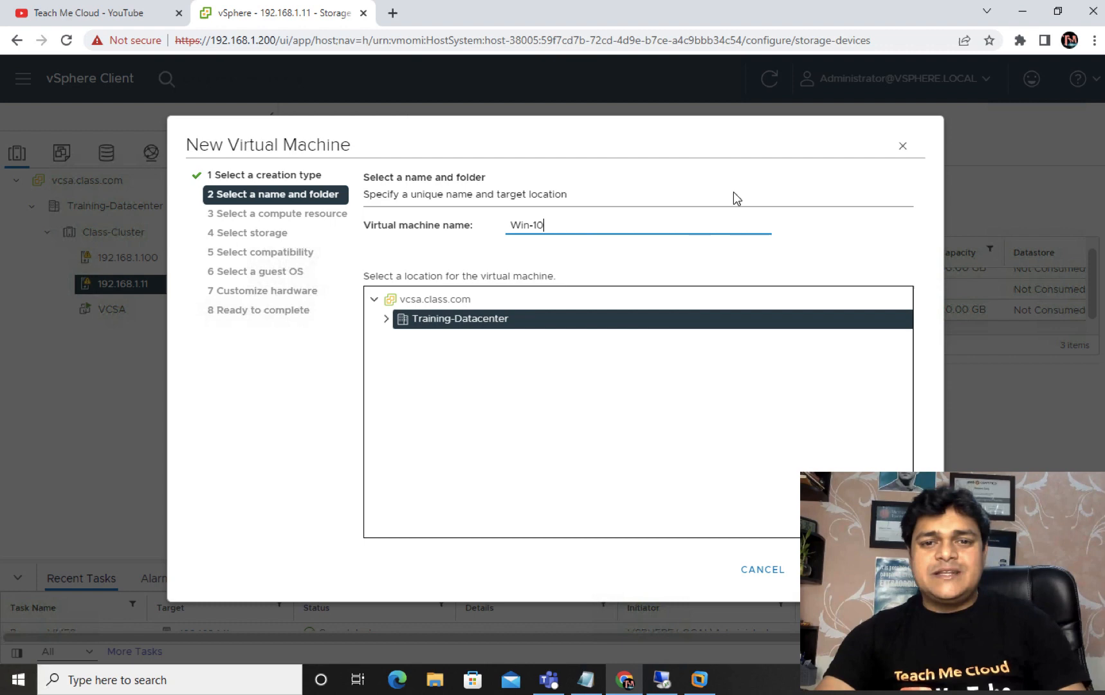
pyautogui.click(569, 328)
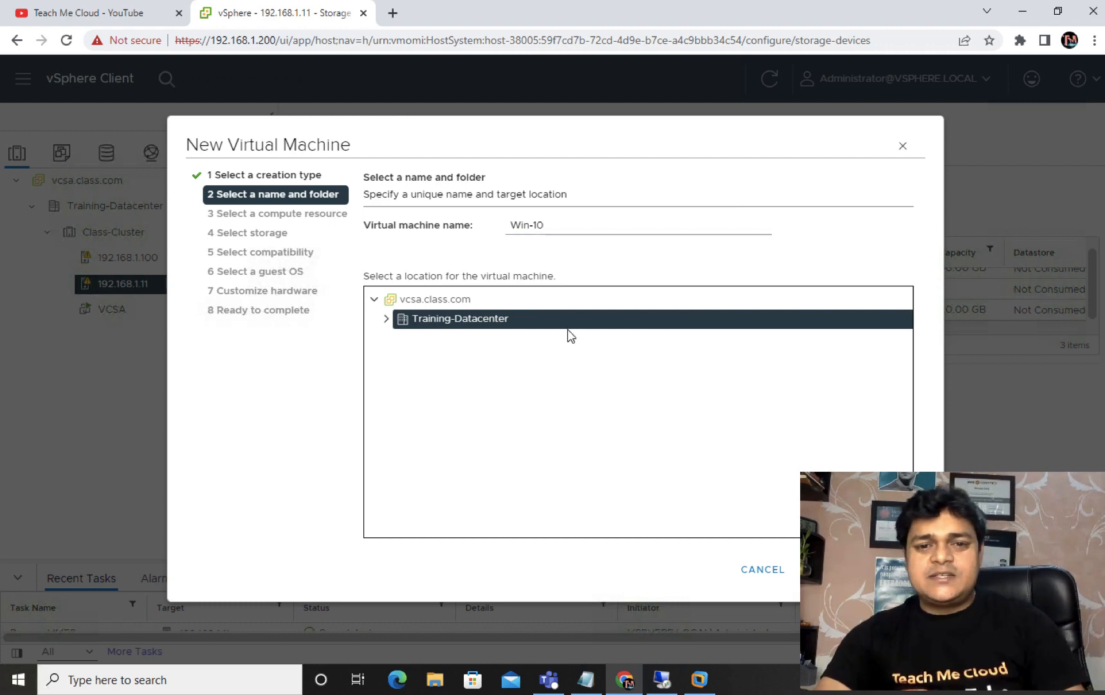
pyautogui.click(895, 570)
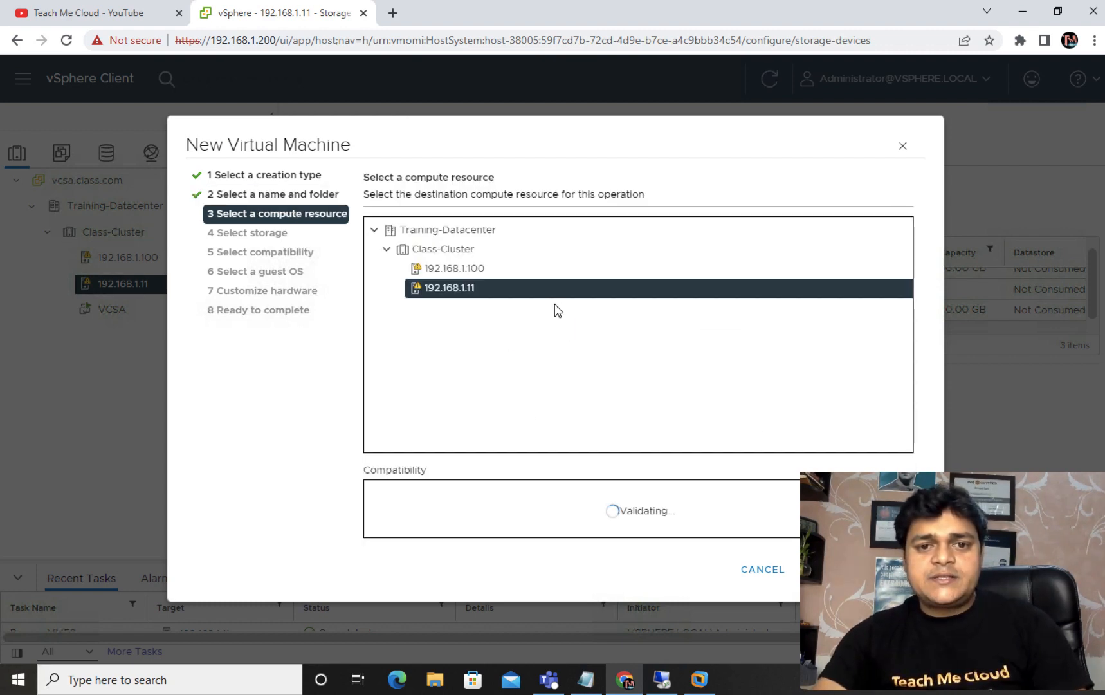
# Check the datastores and storage policies offered for the virtual machine on host 192.168.1.11, and return to the compute resource selection.
pyautogui.click(895, 570)
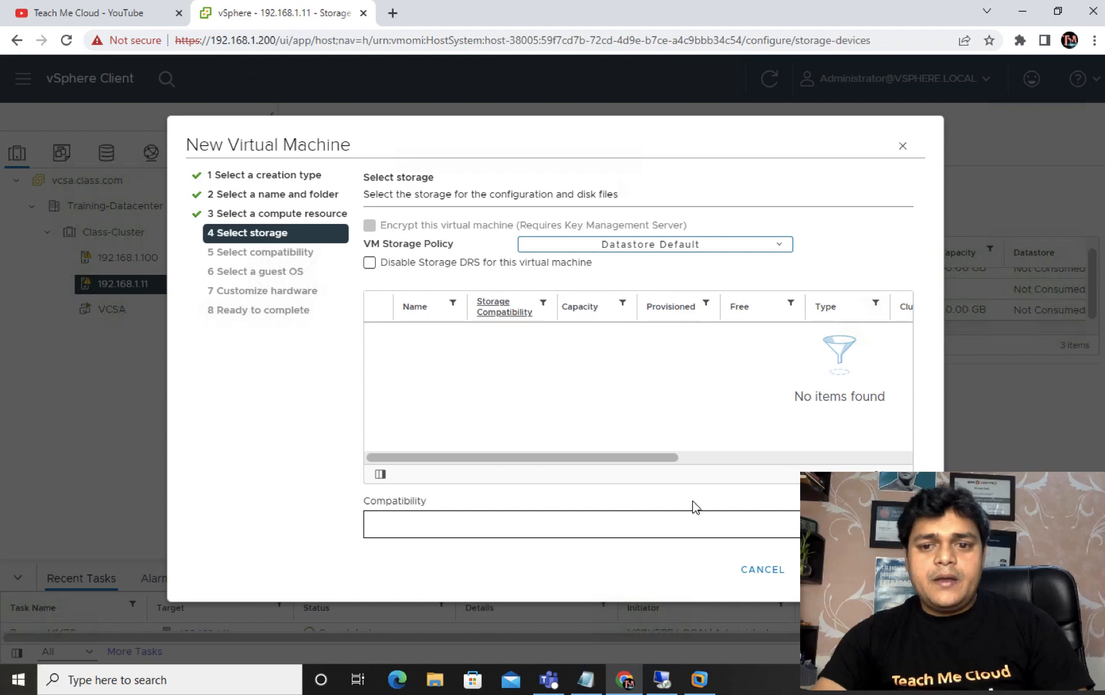
pyautogui.click(831, 569)
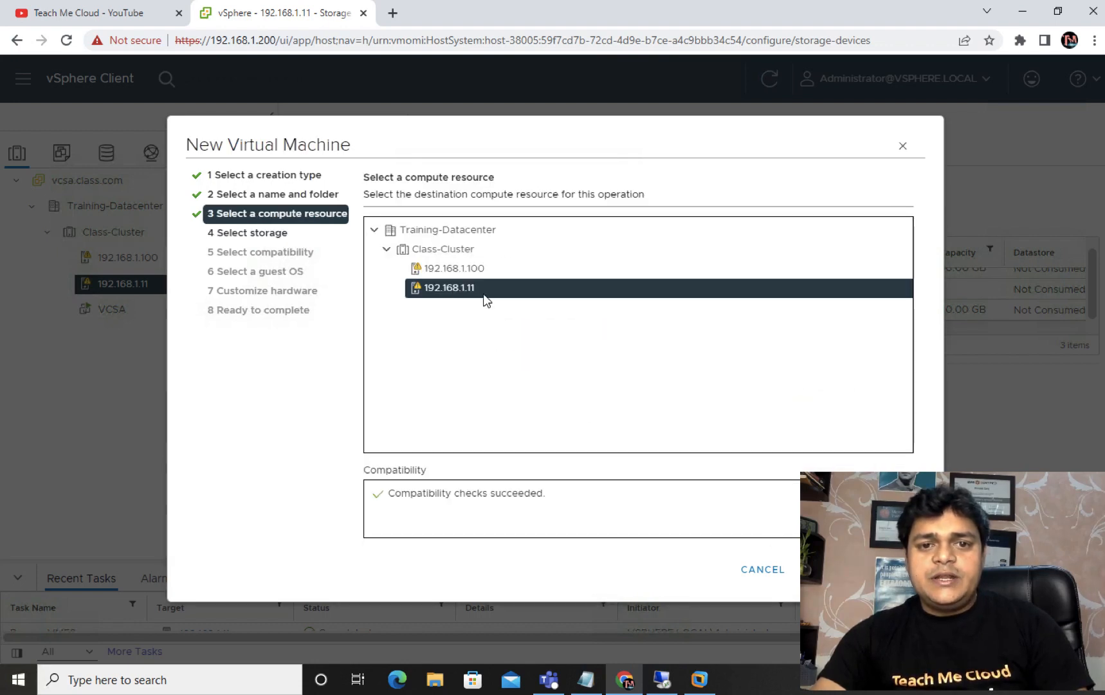
pyautogui.click(895, 569)
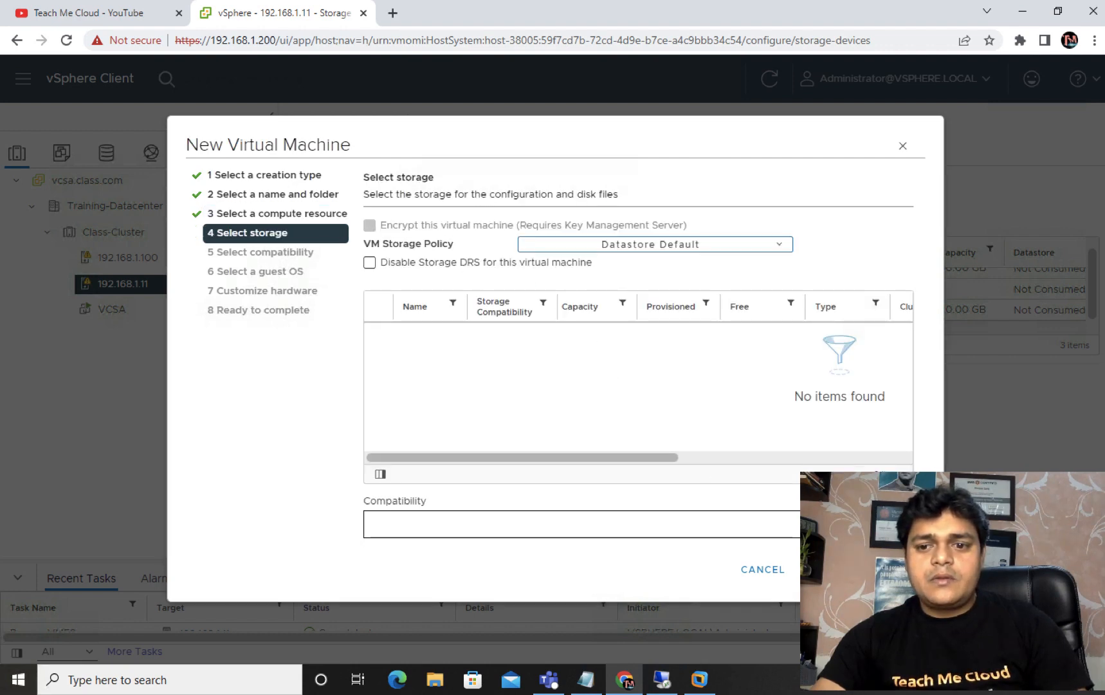
pyautogui.click(684, 278)
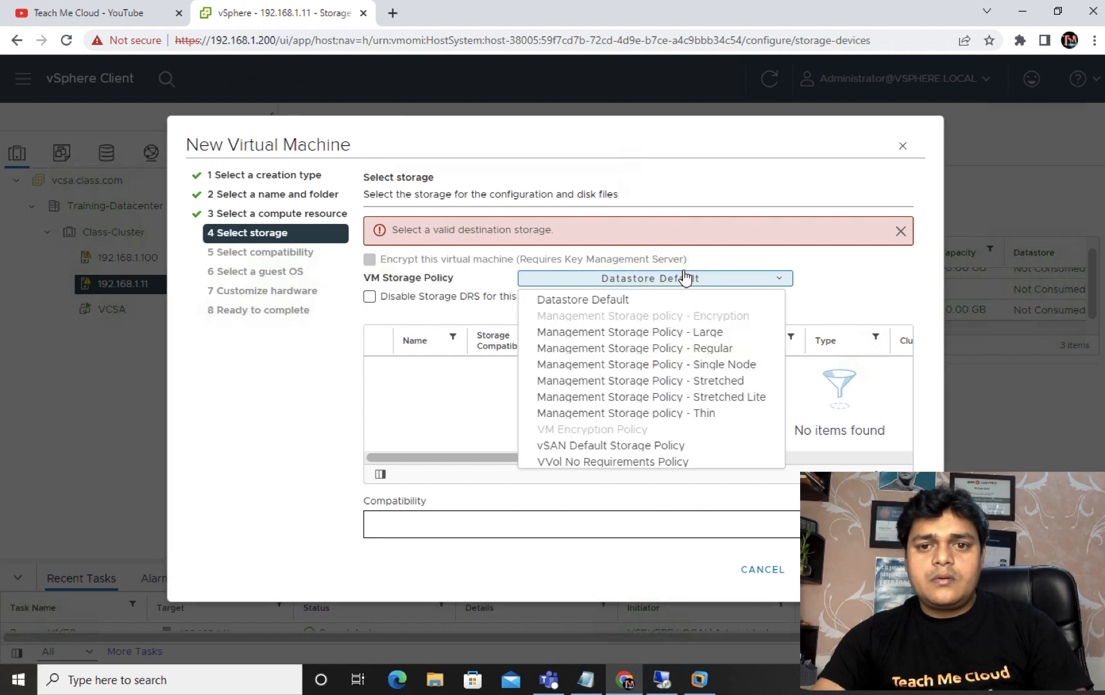
pyautogui.click(830, 269)
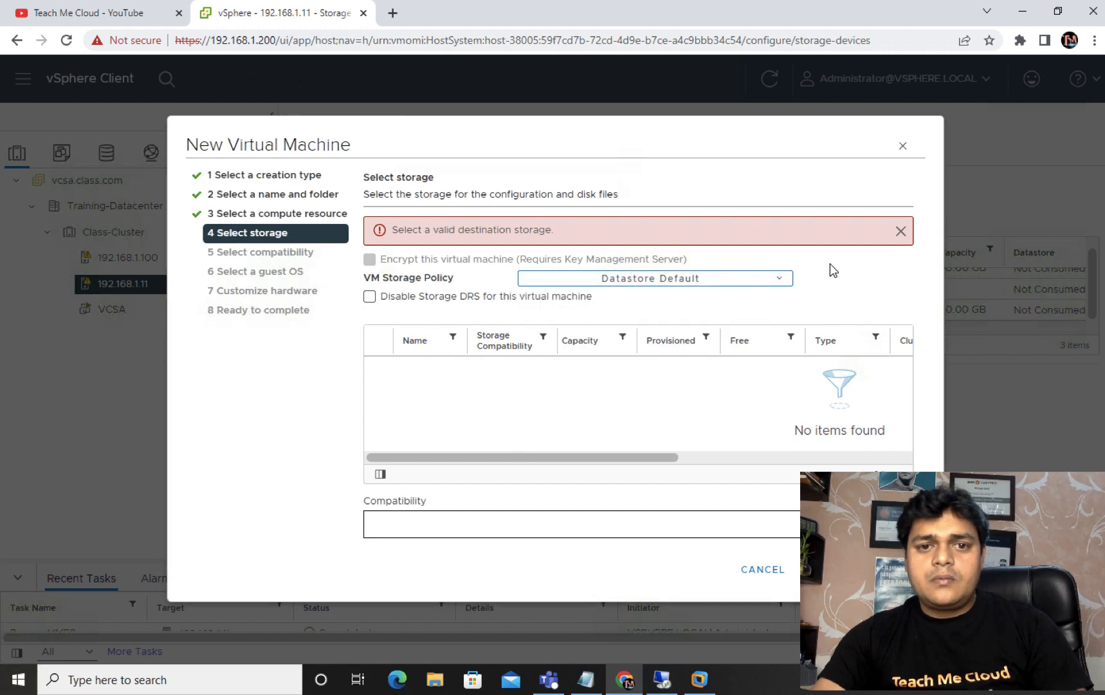
pyautogui.click(901, 231)
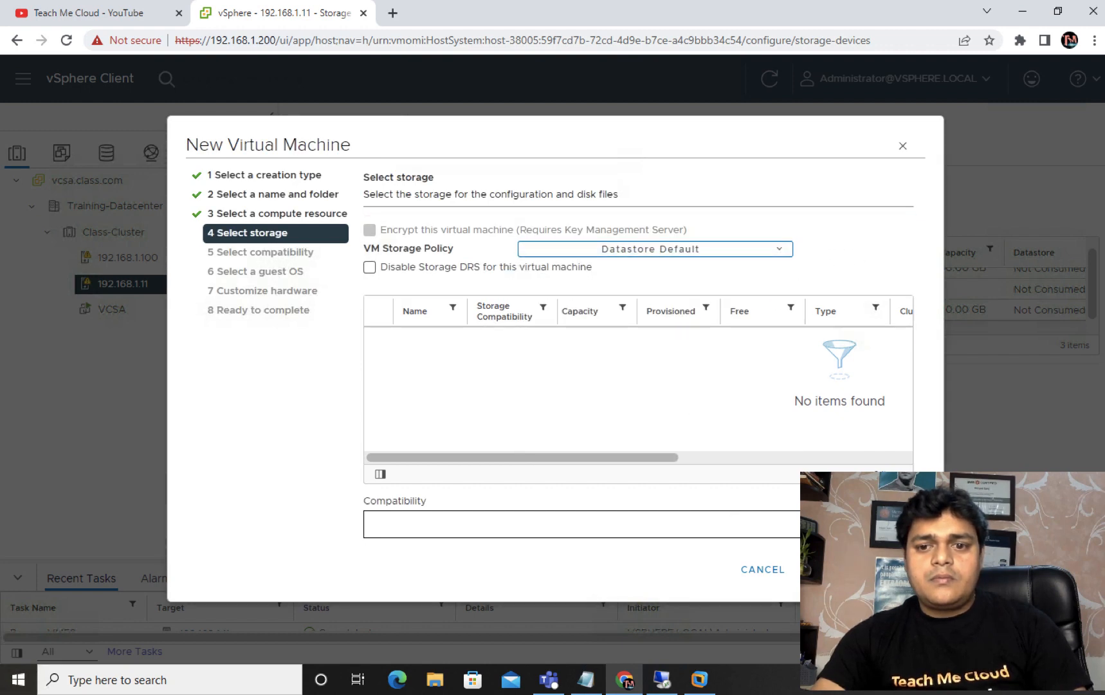
pyautogui.click(826, 570)
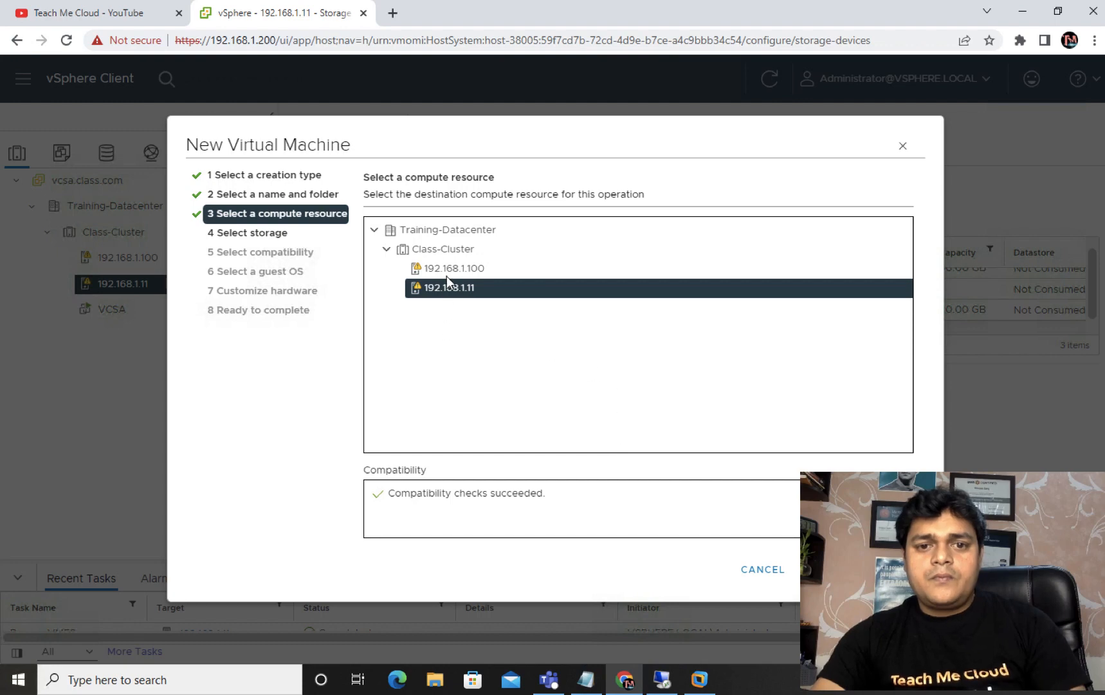
# Compare the datastores offered for the virtual machine on hosts 192.168.1.100 and 192.168.1.11.
pyautogui.click(459, 268)
pyautogui.click(886, 569)
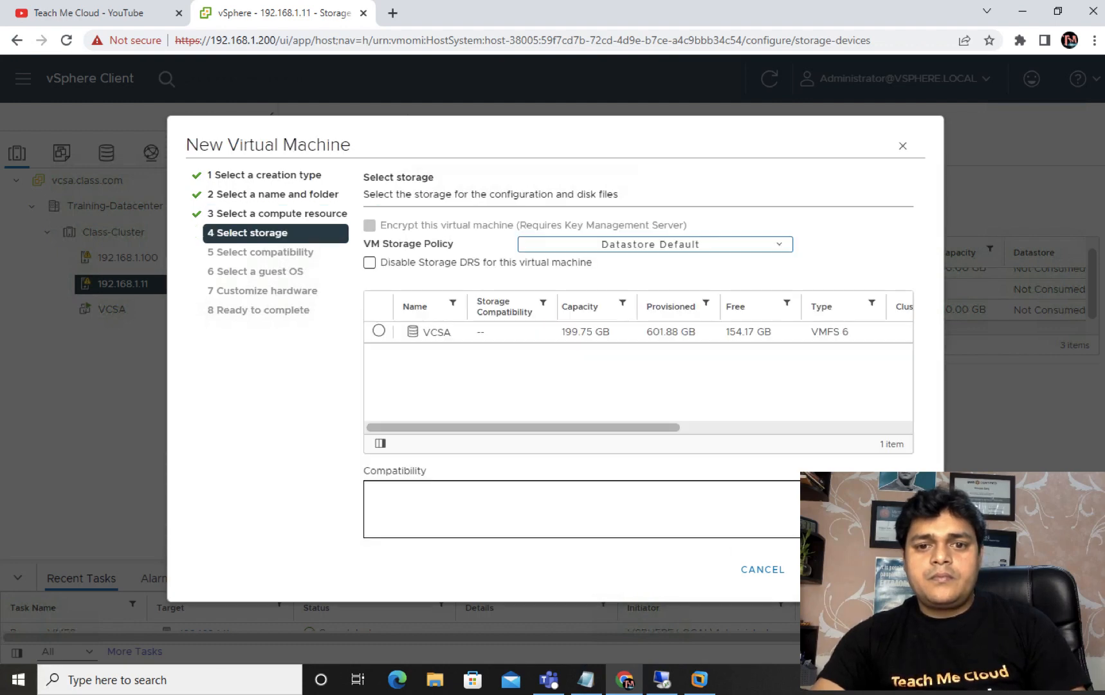
pyautogui.click(826, 569)
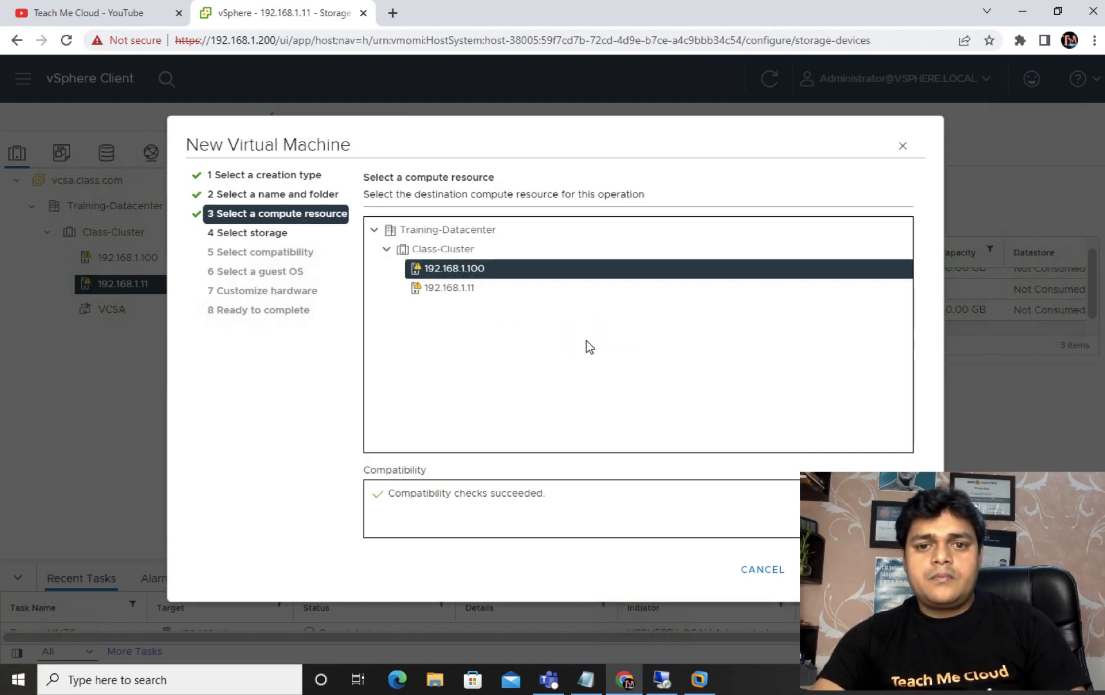
pyautogui.click(470, 288)
pyautogui.click(887, 569)
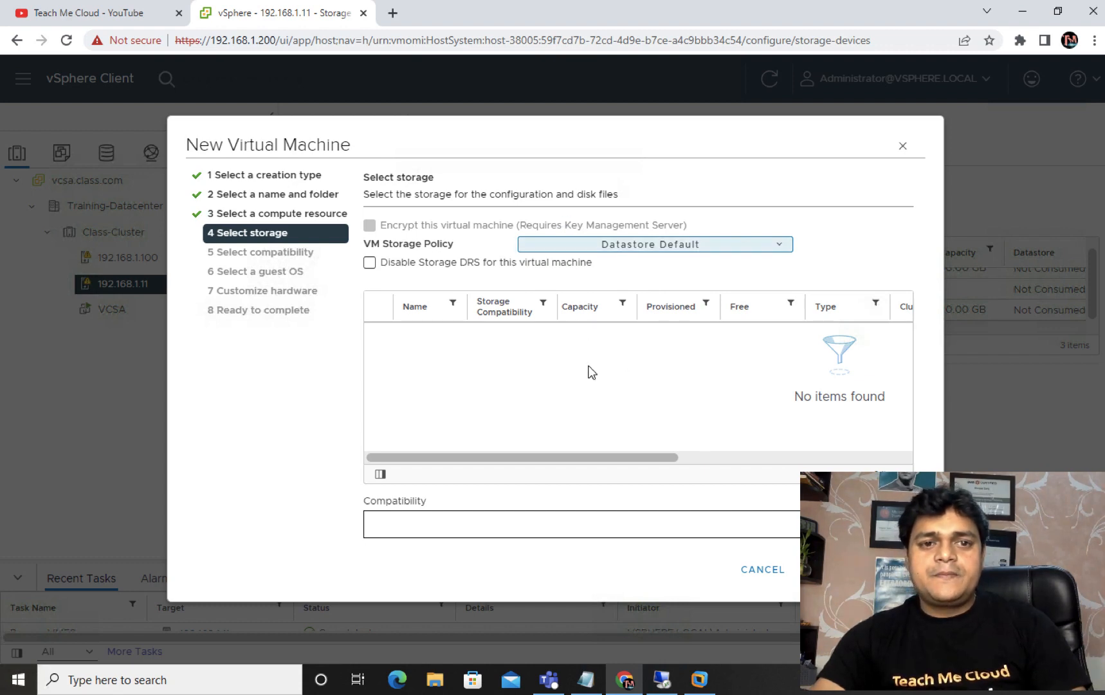
pyautogui.click(830, 570)
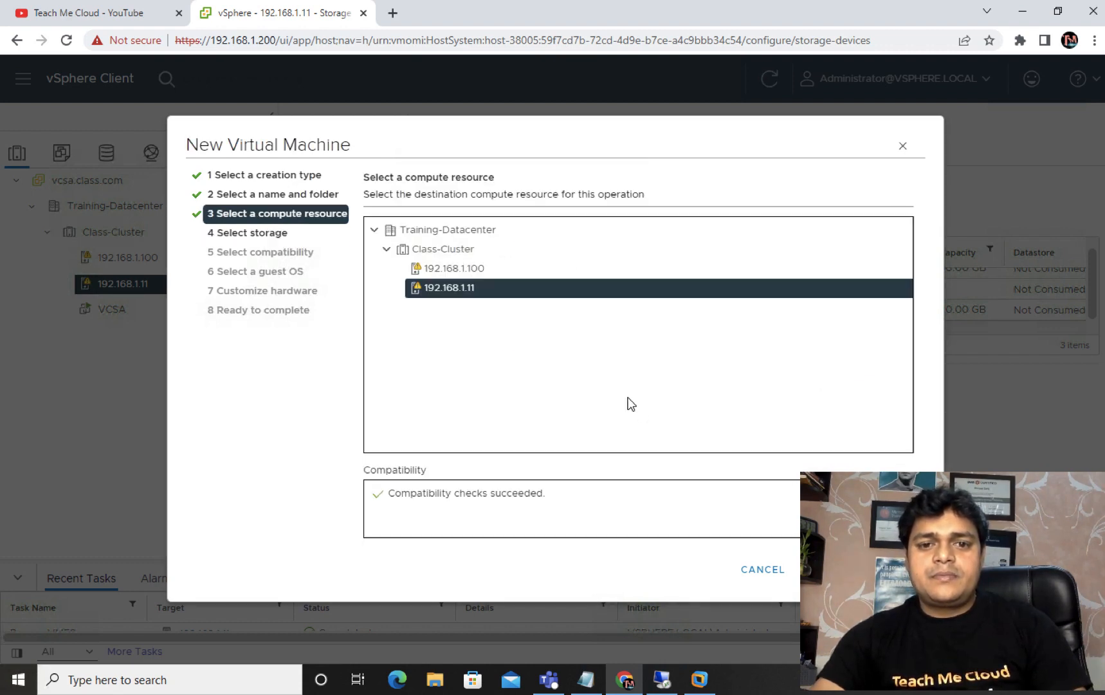
pyautogui.click(457, 269)
pyautogui.click(887, 569)
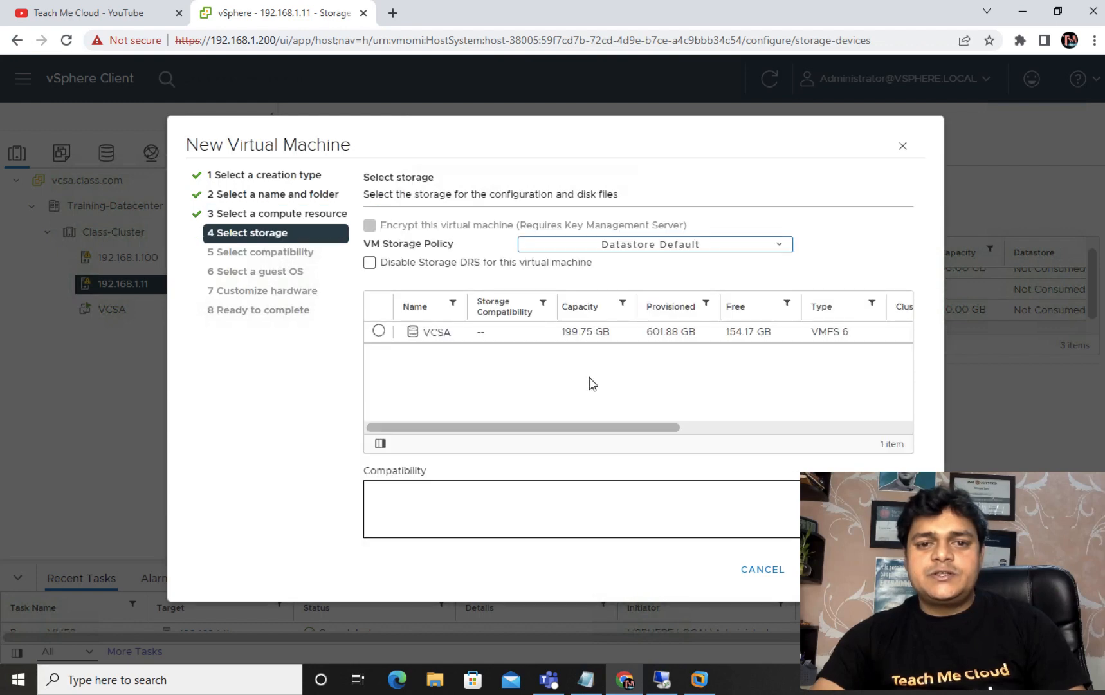
# Check the VM storage policies offered for host 192.168.1.100 and close the virtual machine wizard without creating anything.
pyautogui.rightClick(499, 369)
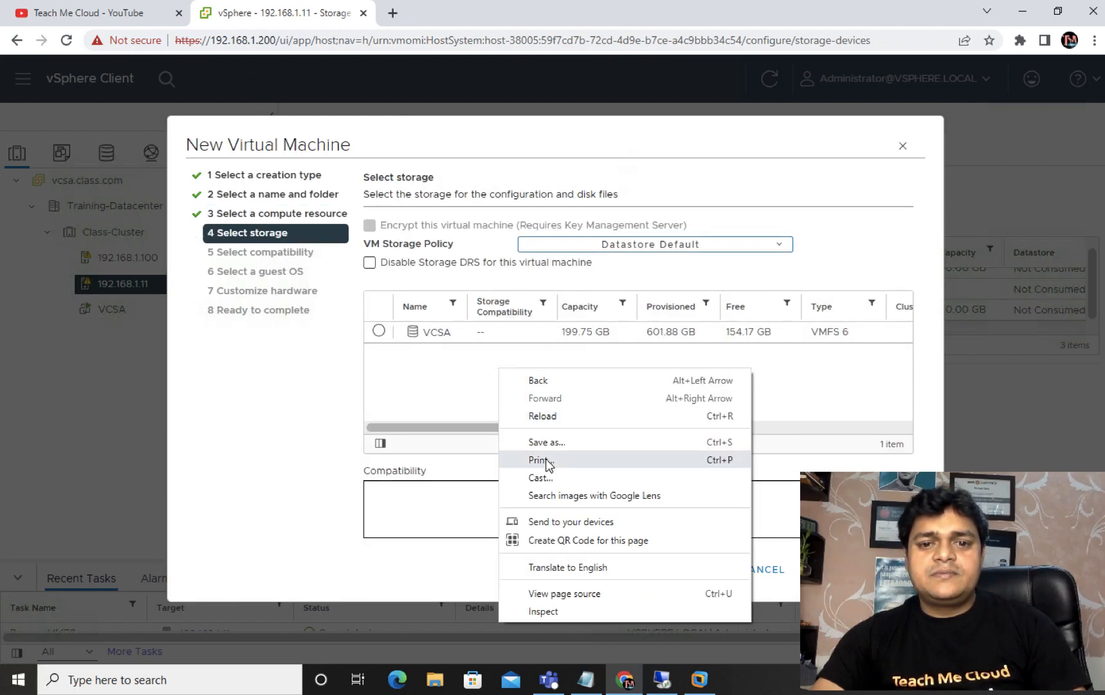
pyautogui.click(439, 395)
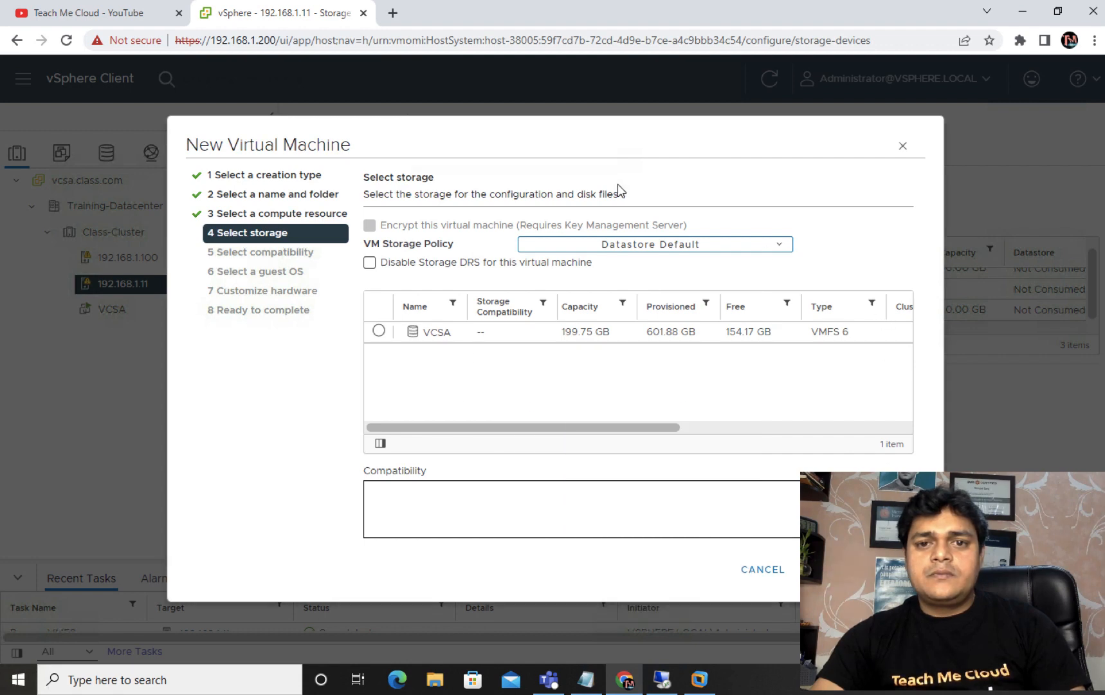
pyautogui.click(692, 246)
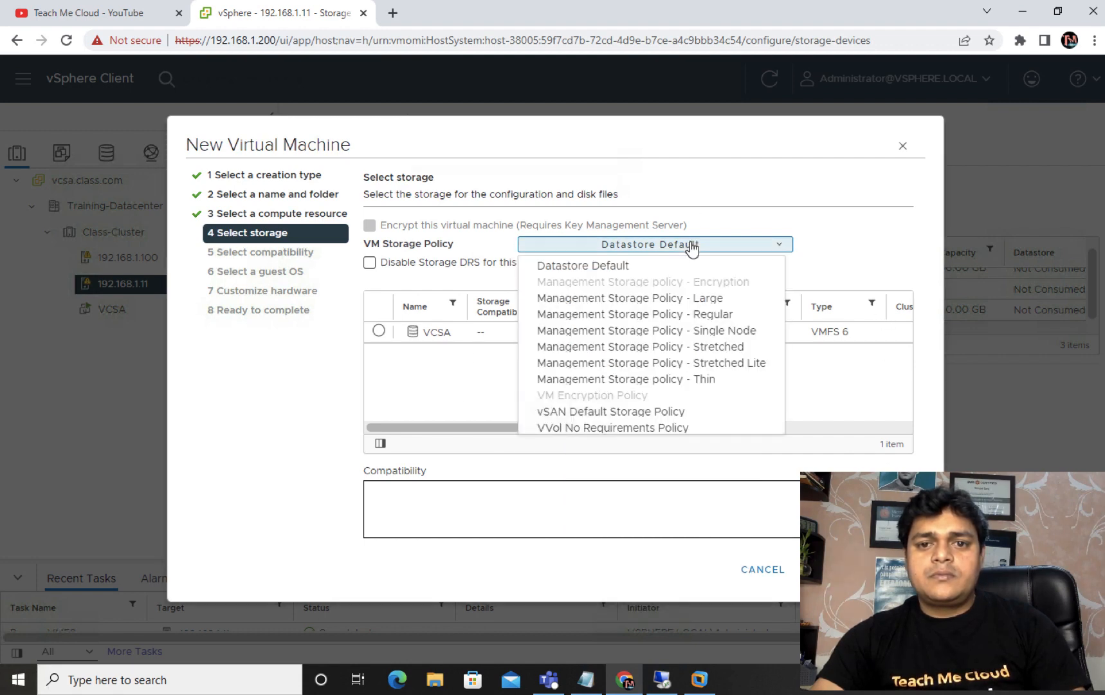
pyautogui.click(877, 222)
pyautogui.click(903, 145)
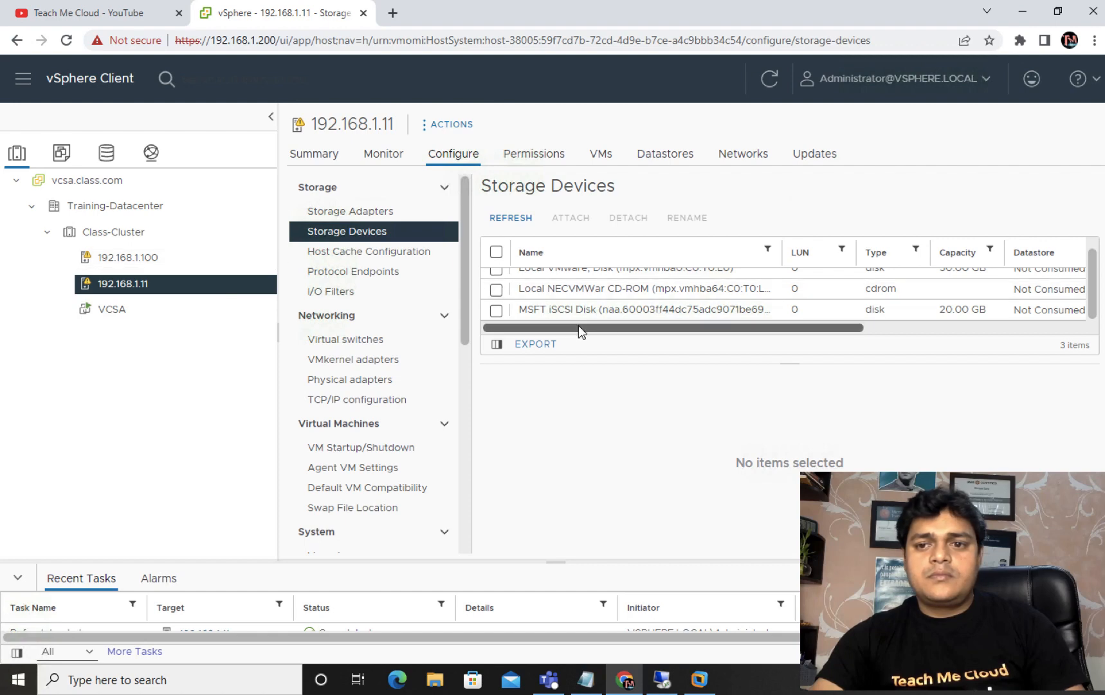
# Examine the properties of the MSFT iSCSI disk among the storage devices of host 192.168.1.11 and refresh the client.
pyautogui.scroll(1, 698, 292)
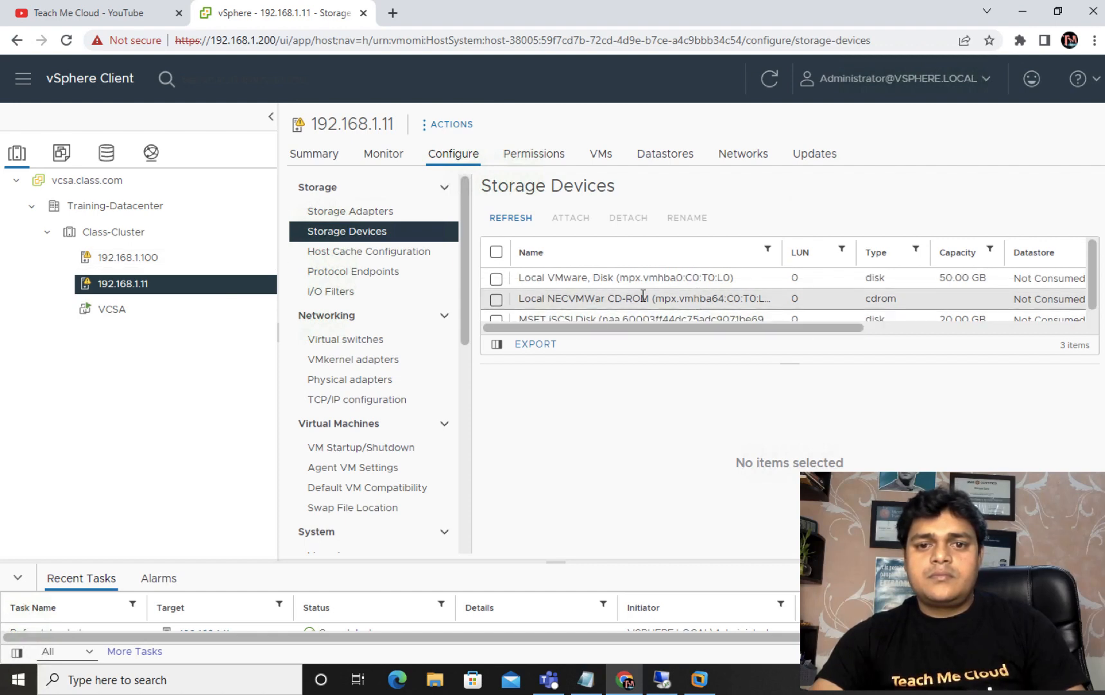
pyautogui.scroll(-1, 606, 308)
pyautogui.click(496, 311)
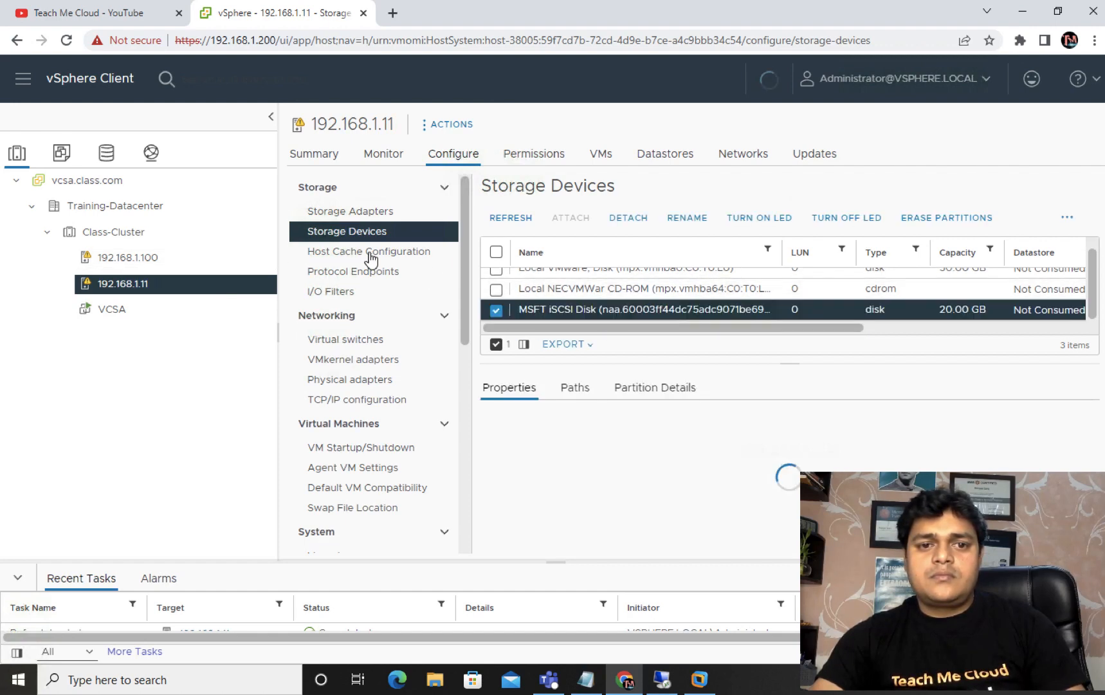
pyautogui.click(370, 211)
pyautogui.click(371, 233)
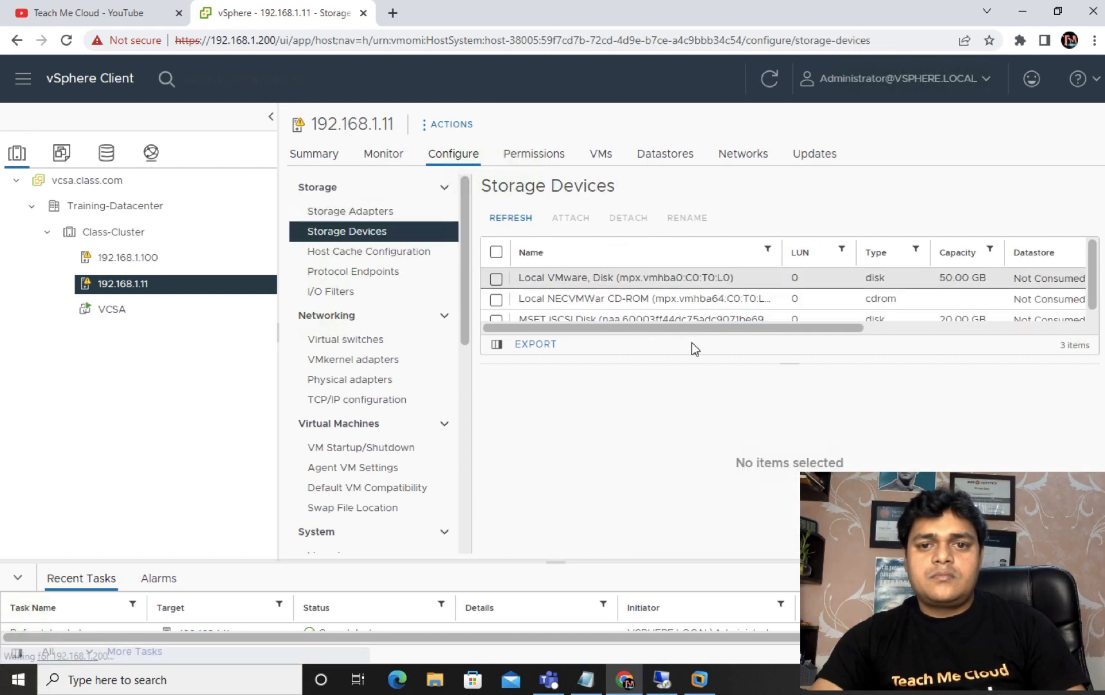
pyautogui.scroll(-1, 554, 275)
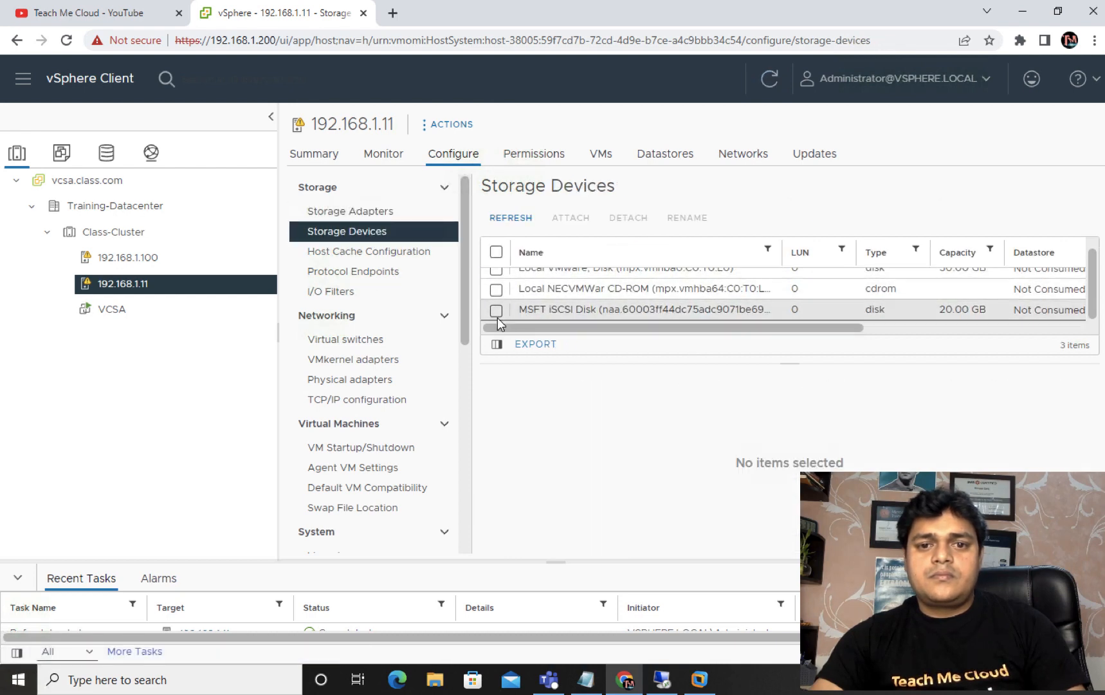
pyautogui.click(496, 310)
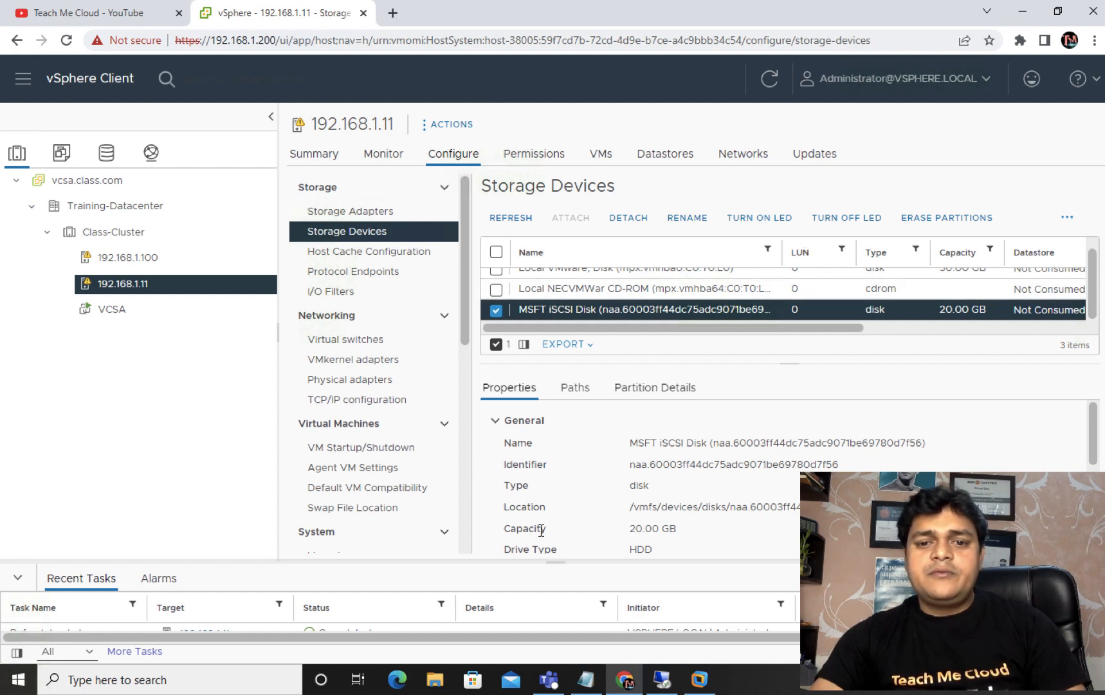
pyautogui.click(317, 43)
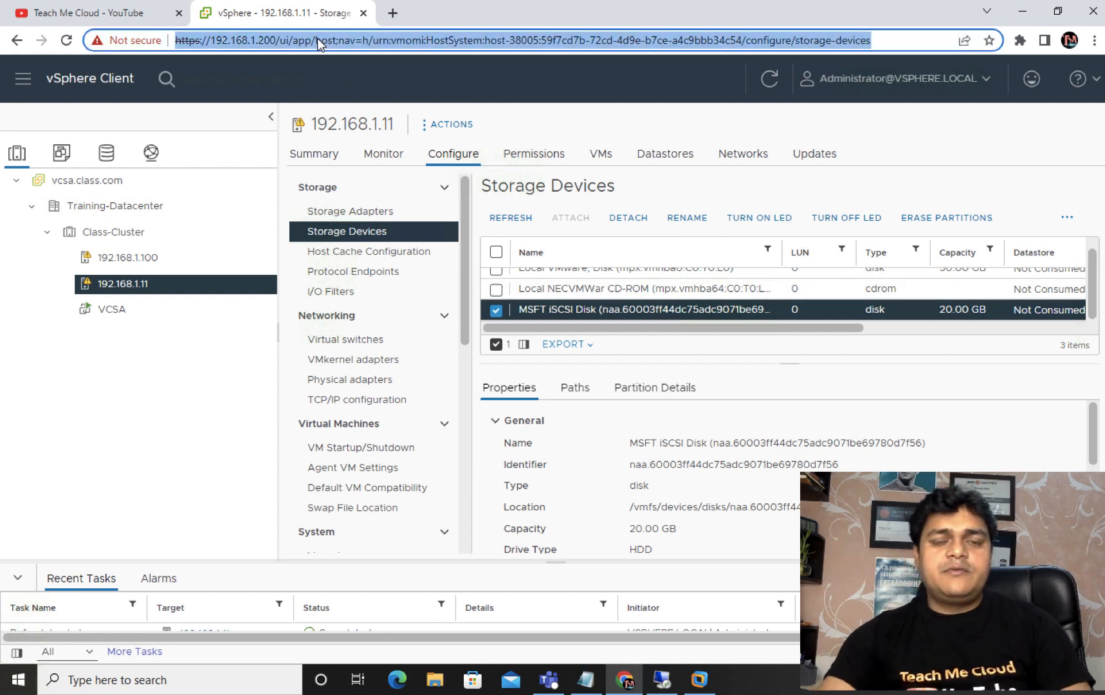
pyautogui.click(774, 81)
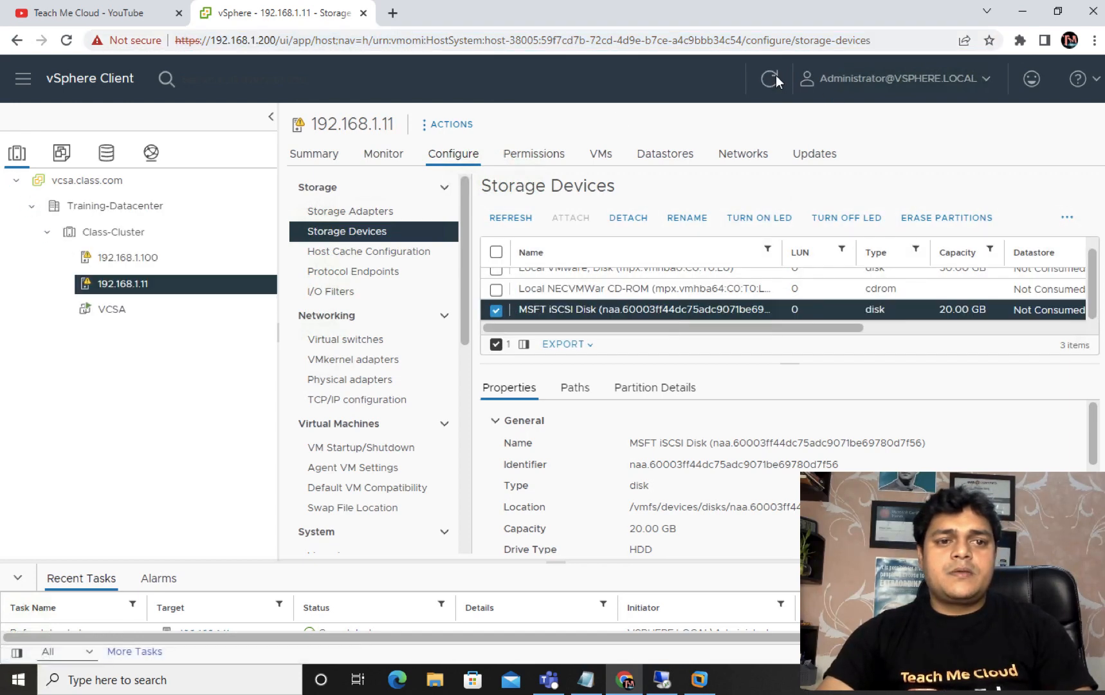
# Start a new virtual machine from host 192.168.1.11 again, naming it Win-10 and locating it in Training-Datacenter.
pyautogui.rightClick(107, 296)
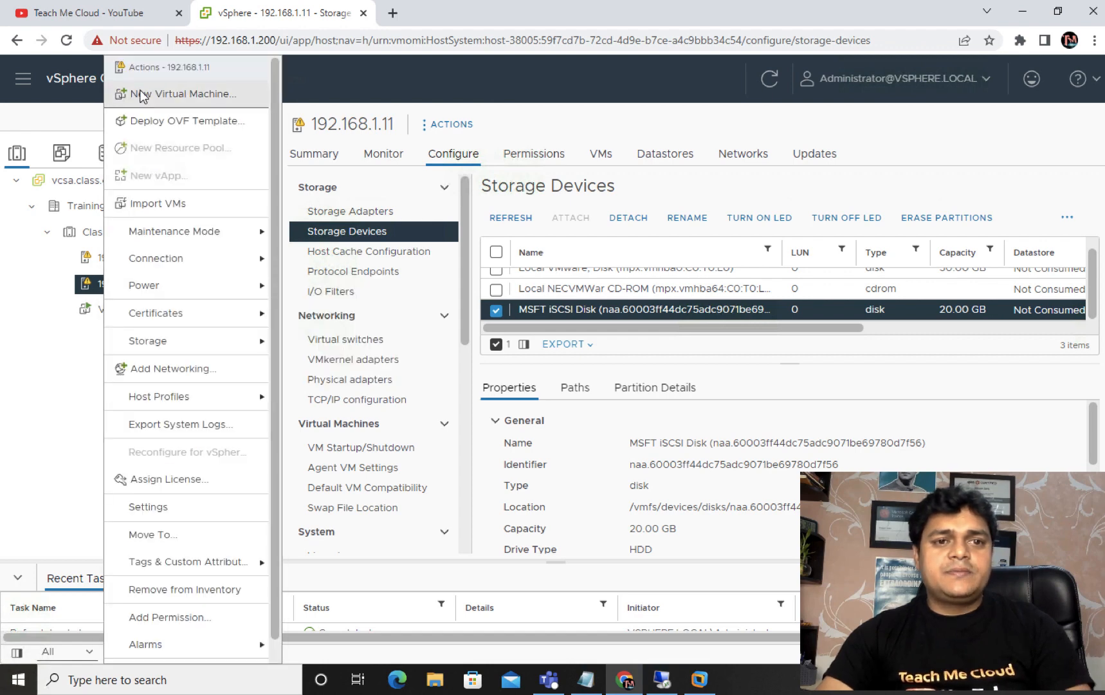
pyautogui.click(141, 94)
pyautogui.click(894, 569)
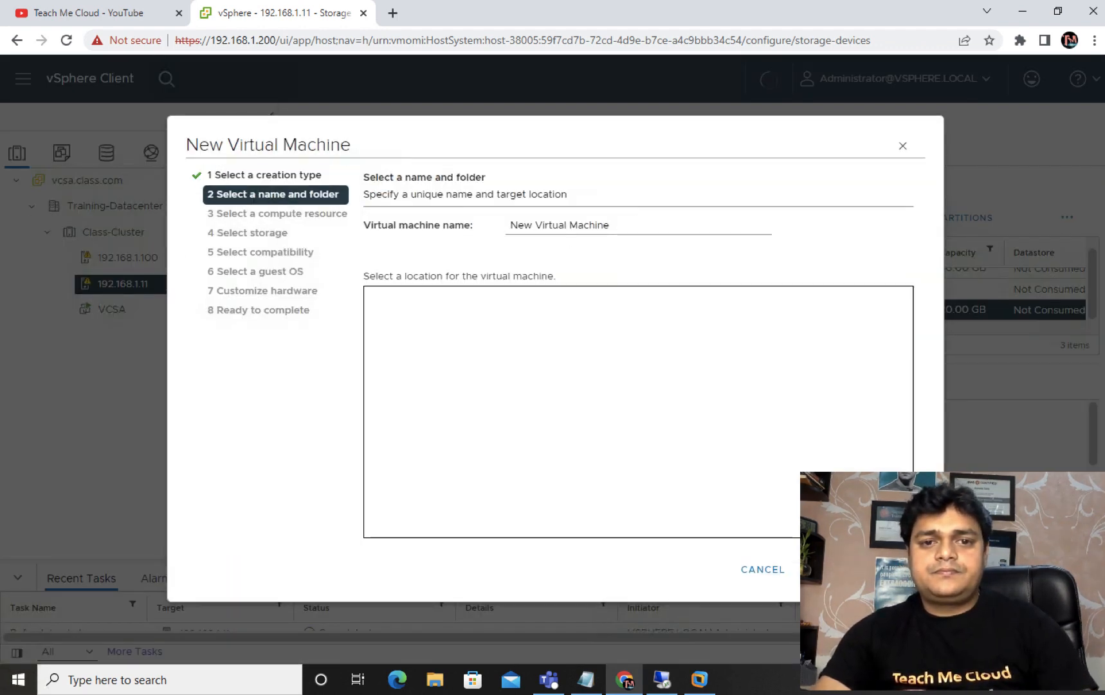
pyautogui.moveTo(614, 225); pyautogui.dragTo(458, 224)
pyautogui.write('Win-10')
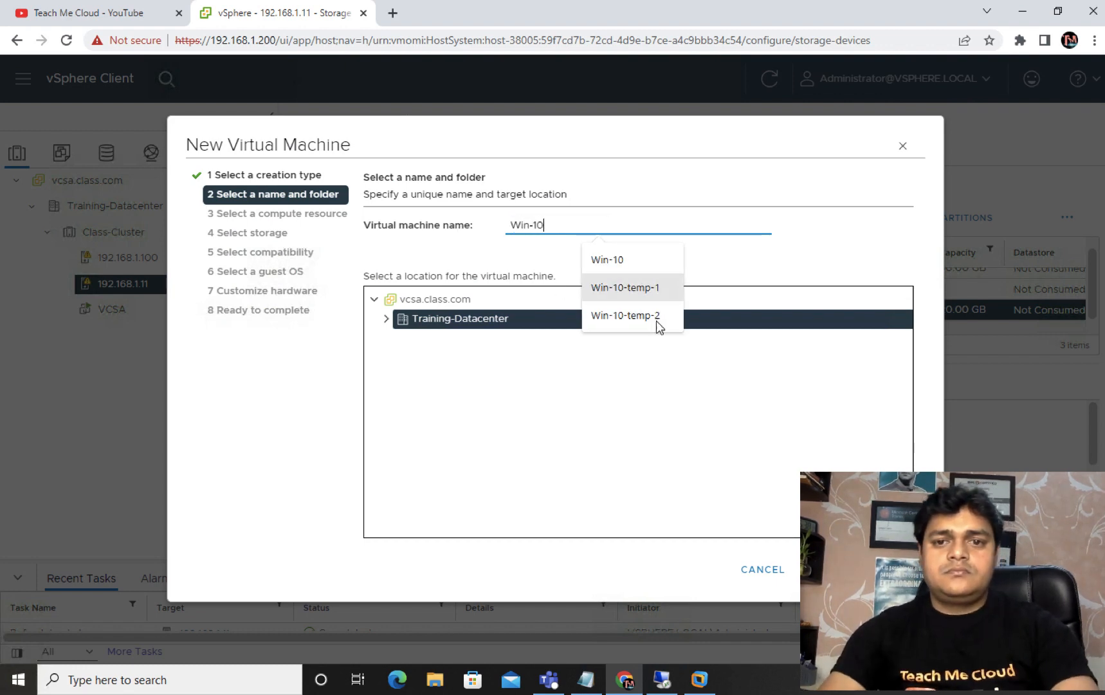
pyautogui.click(678, 407)
pyautogui.click(894, 570)
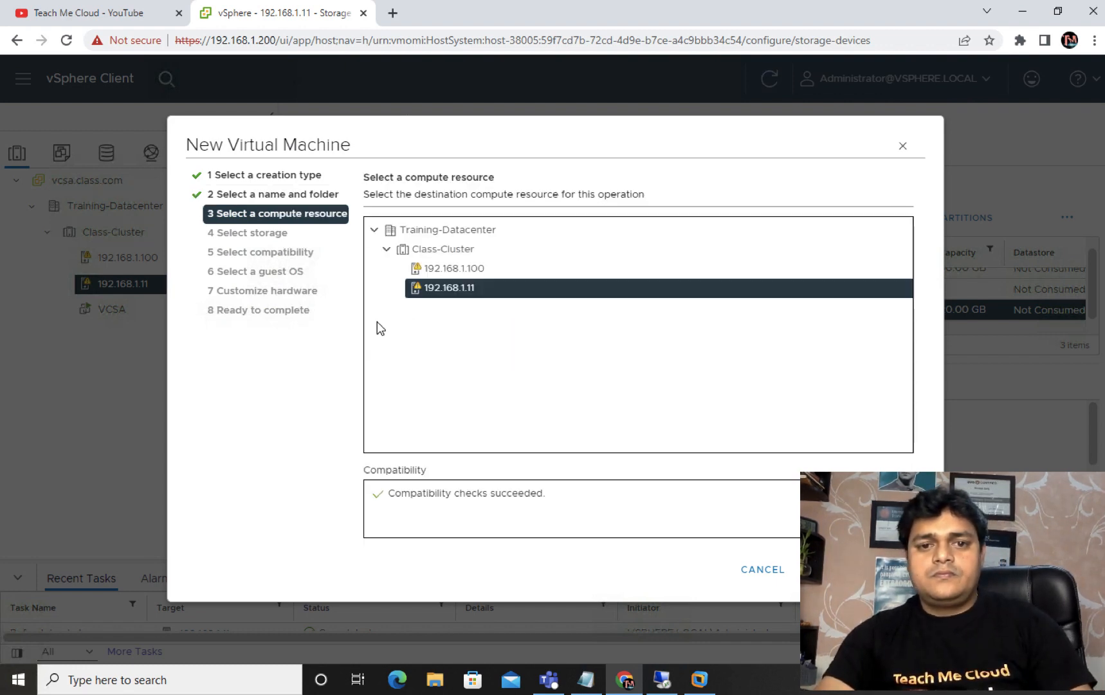
# Check the datastores offered for Win-10 on host 192.168.1.11 and return to the compute resource selection.
pyautogui.click(895, 569)
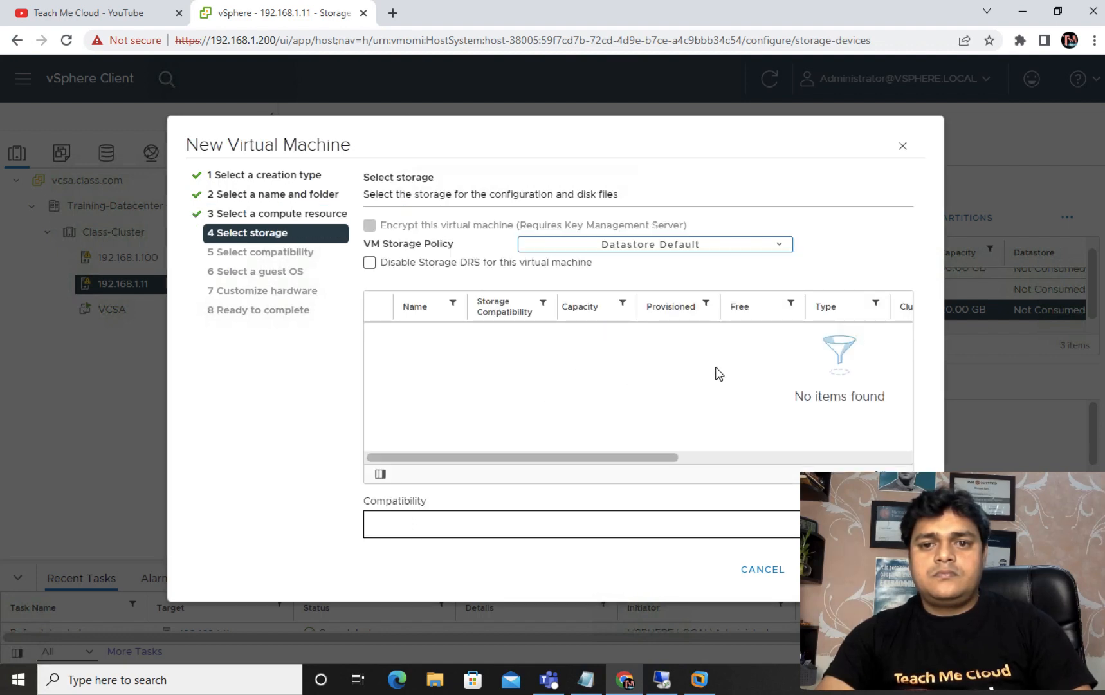
pyautogui.moveTo(593, 464)
pyautogui.mouseDown()
pyautogui.moveTo(772, 432)
pyautogui.moveTo(1048, 433)
pyautogui.moveTo(583, 461)
pyautogui.mouseUp()
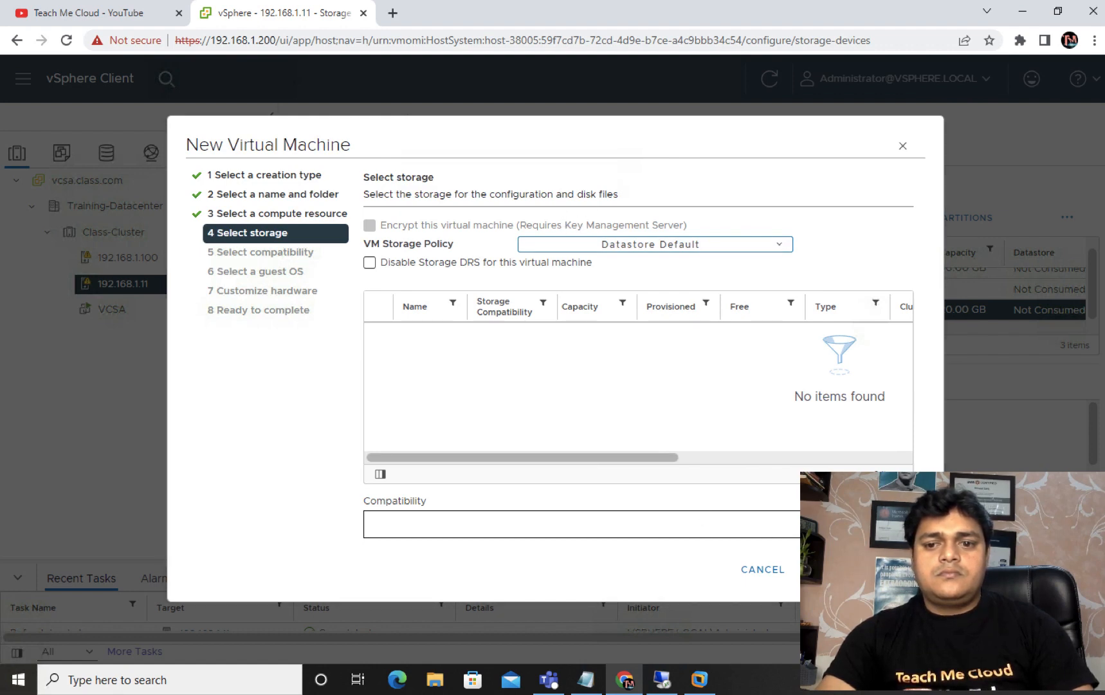
pyautogui.click(830, 569)
# Open the ESXi host client at 192.168.1.11 in a new browser tab, proceeding past the certificate warning.
pyautogui.click(393, 13)
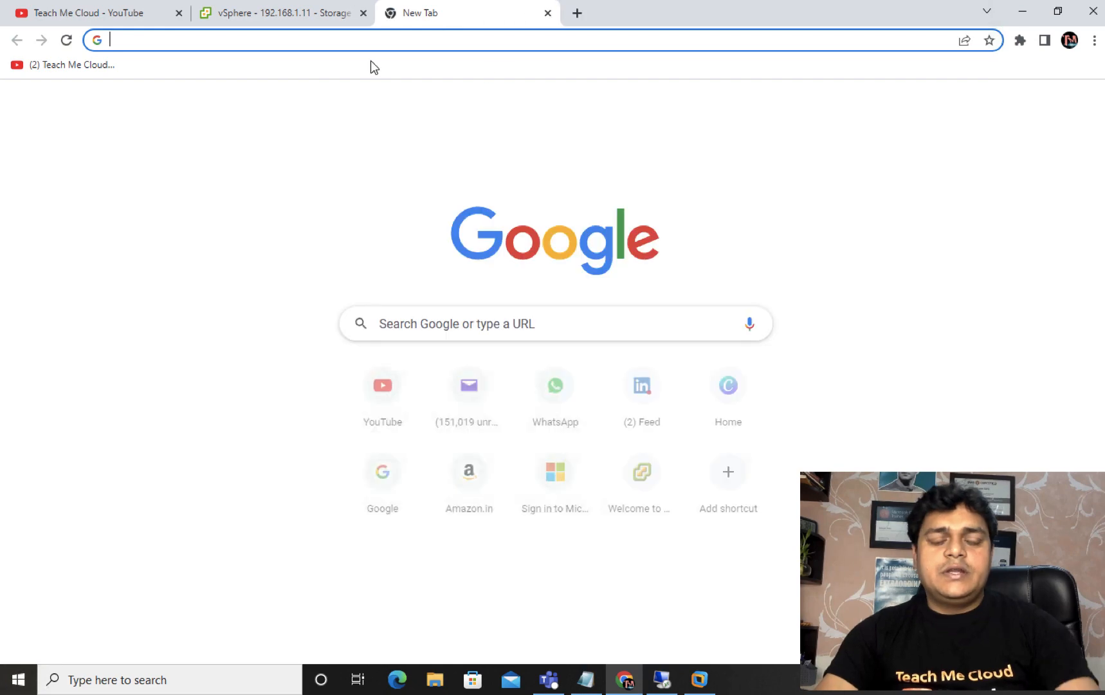
pyautogui.write('192.168.1.2')
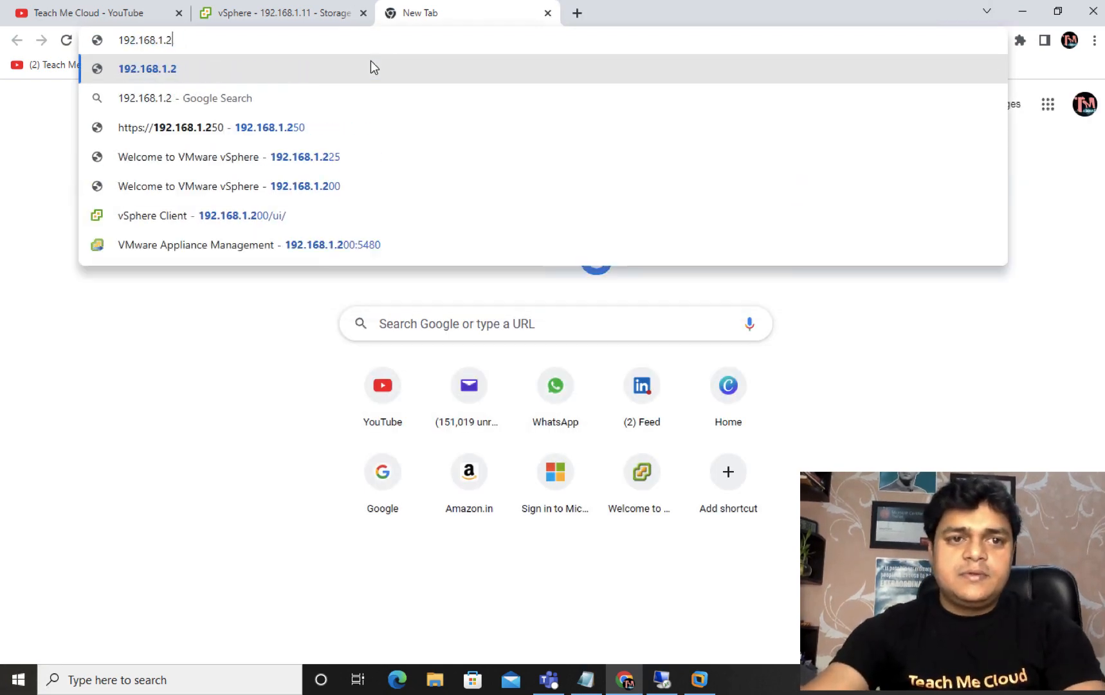
pyautogui.press('BackSpace')
pyautogui.write('11')
pyautogui.press('Return')
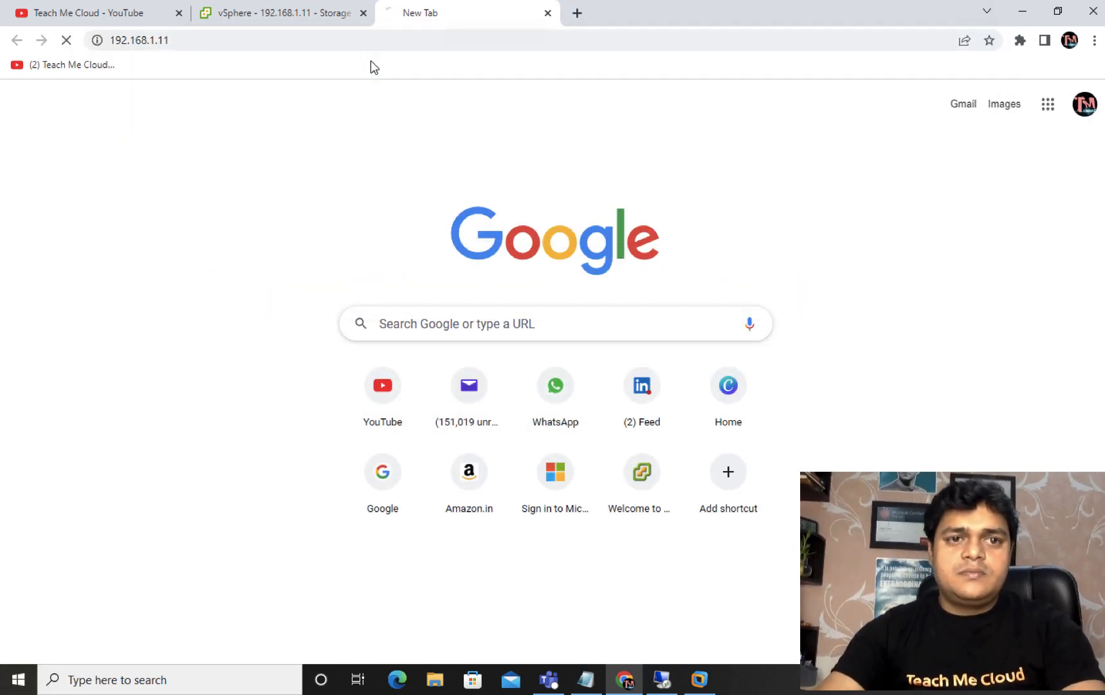
pyautogui.click(354, 463)
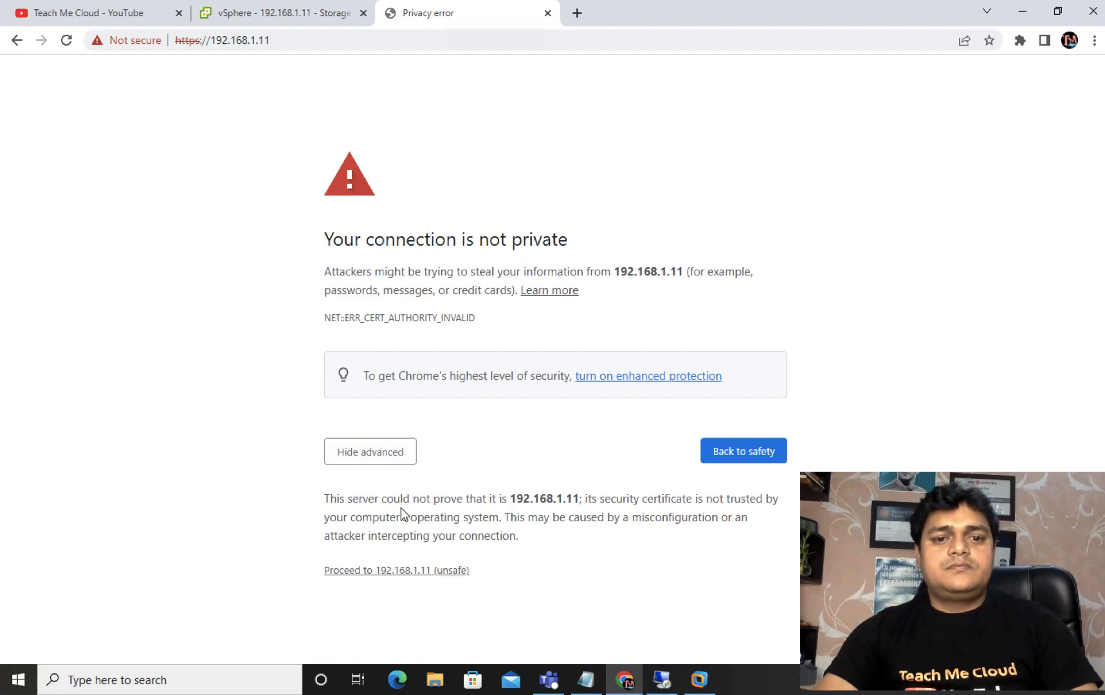
pyautogui.click(407, 571)
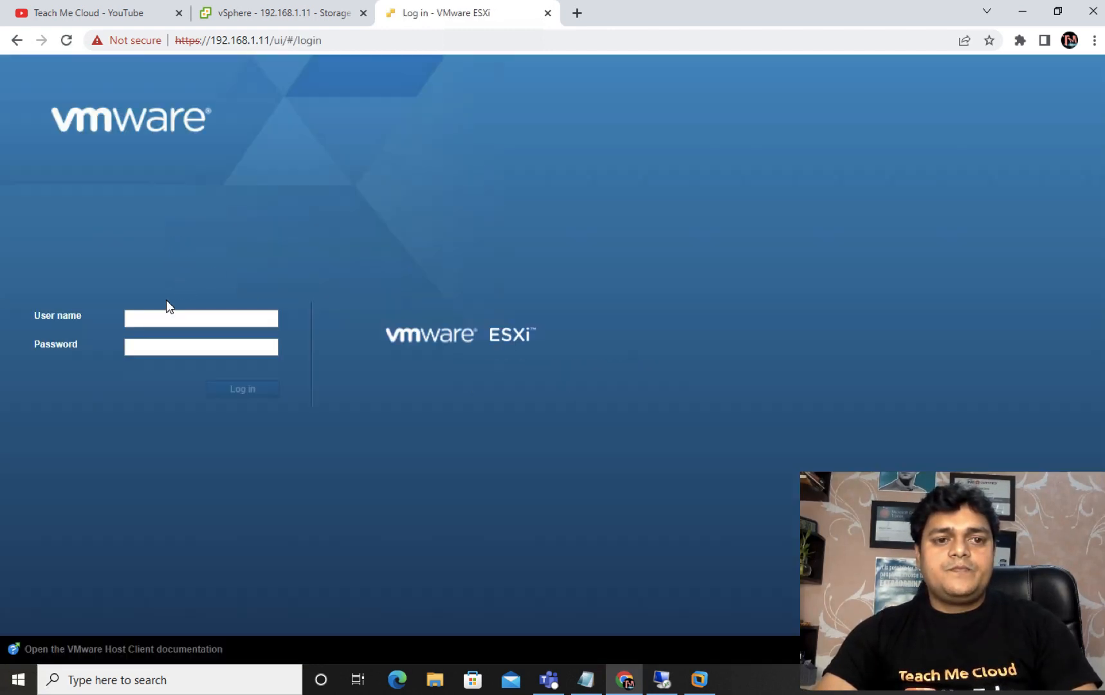
# Log in to the ESXi host client as root with the account password.
pyautogui.click(167, 318)
pyautogui.click(215, 350)
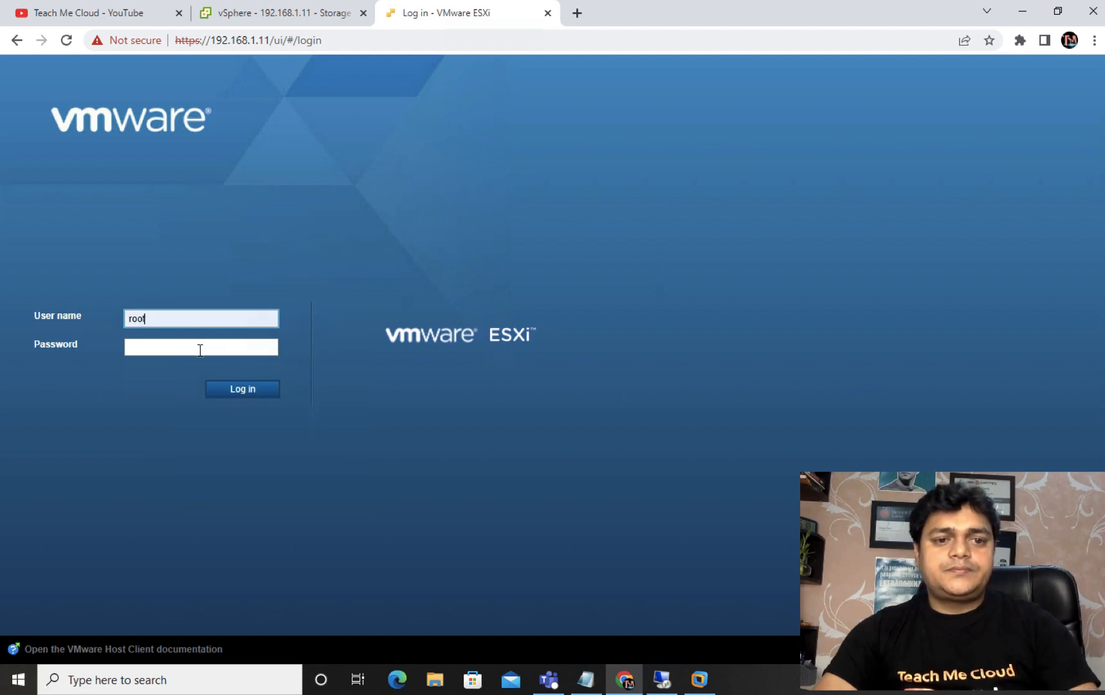
pyautogui.click(164, 349)
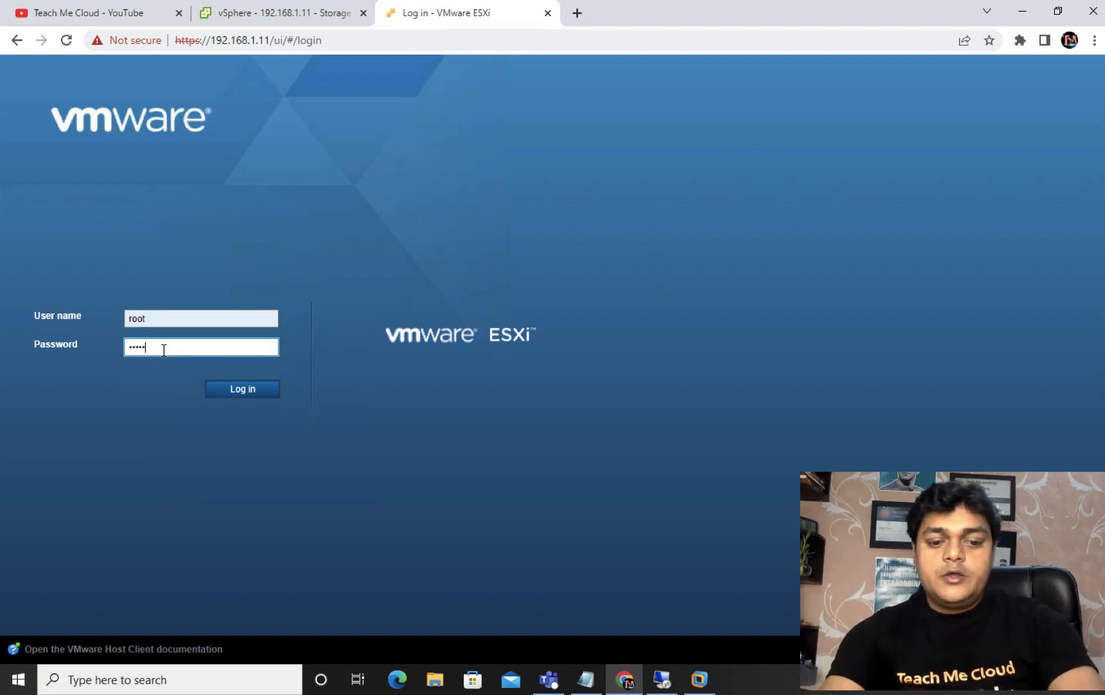
pyautogui.press('Return')
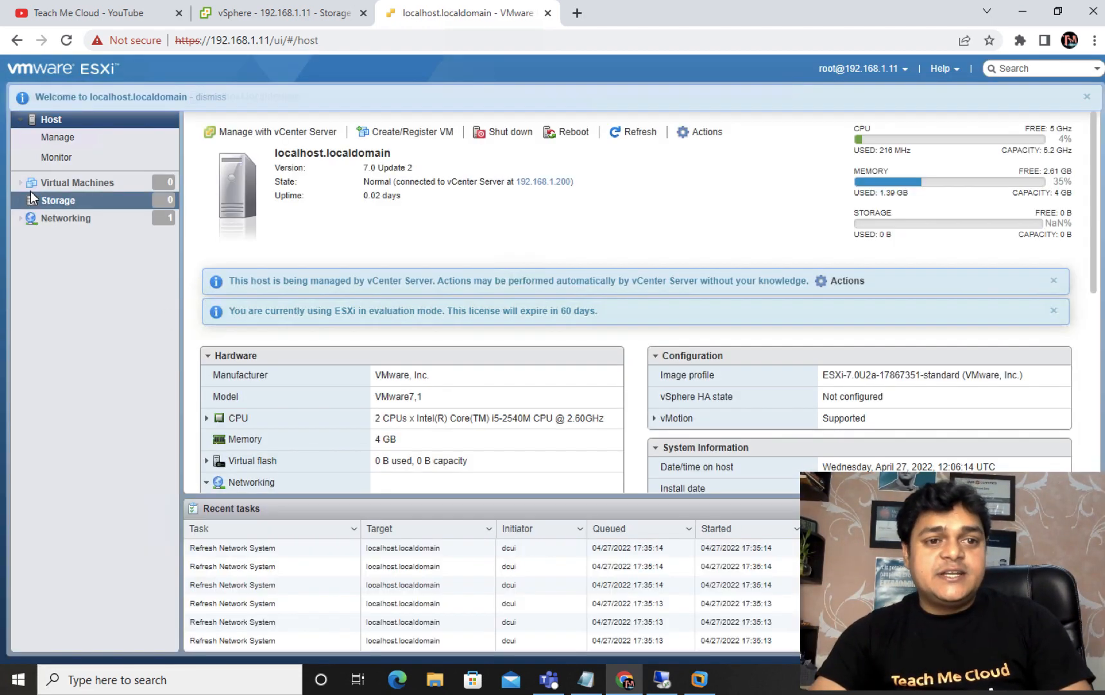
# Create a new VMFS datastore named Share-storage on the 20 GB MSFT iSCSI disk, using the full disk with VMFS 6.
pyautogui.rightClick(75, 202)
pyautogui.click(75, 201)
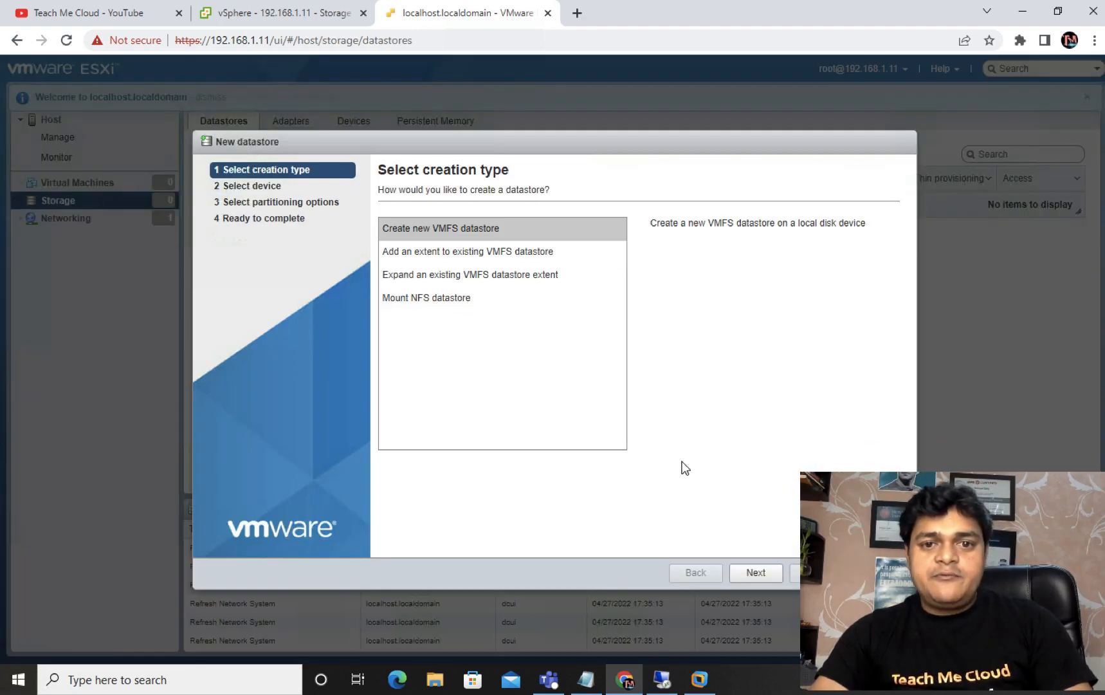
pyautogui.click(757, 573)
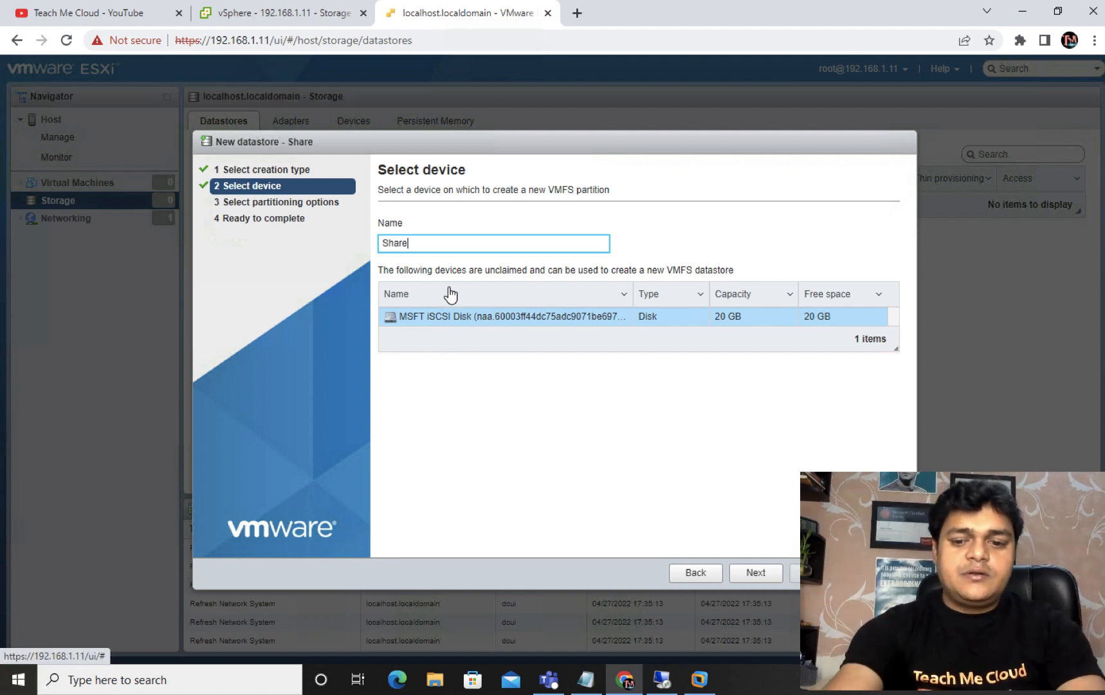
pyautogui.write('Share-sto')
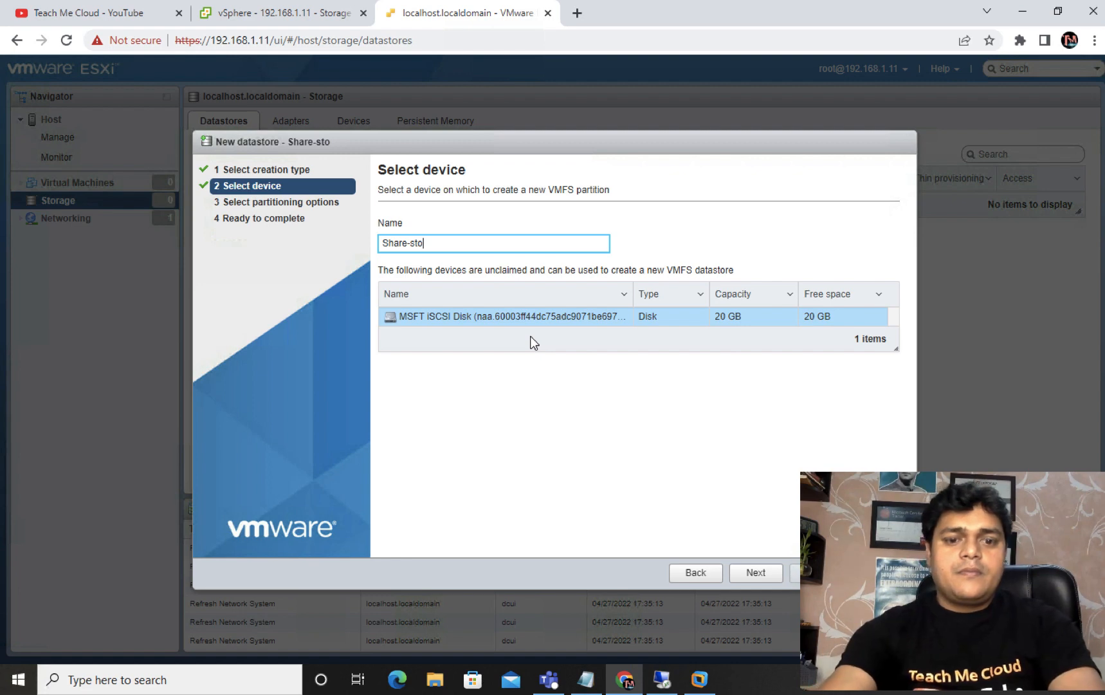
pyautogui.write('pragerage')
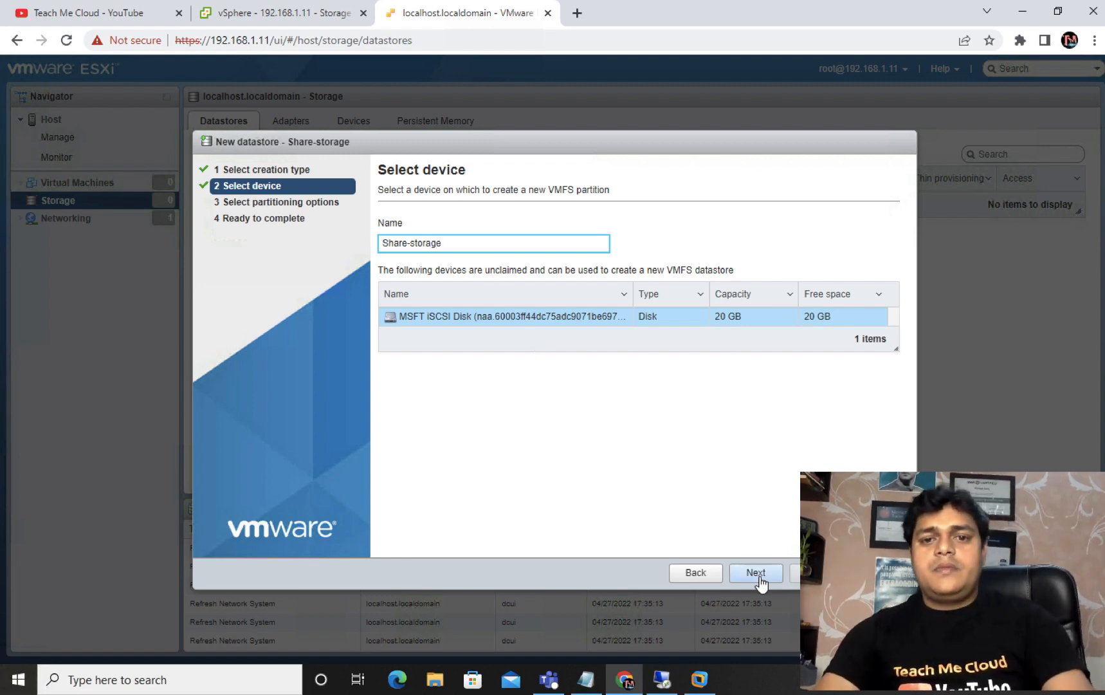
pyautogui.click(758, 574)
pyautogui.click(758, 575)
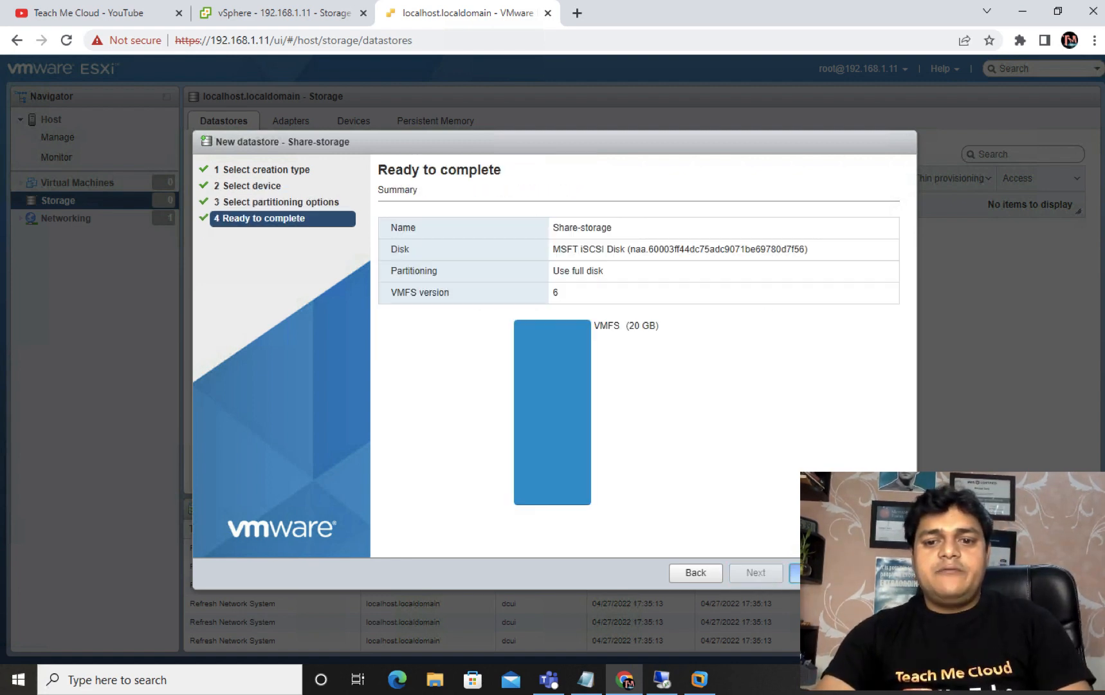
pyautogui.click(815, 573)
pyautogui.click(678, 421)
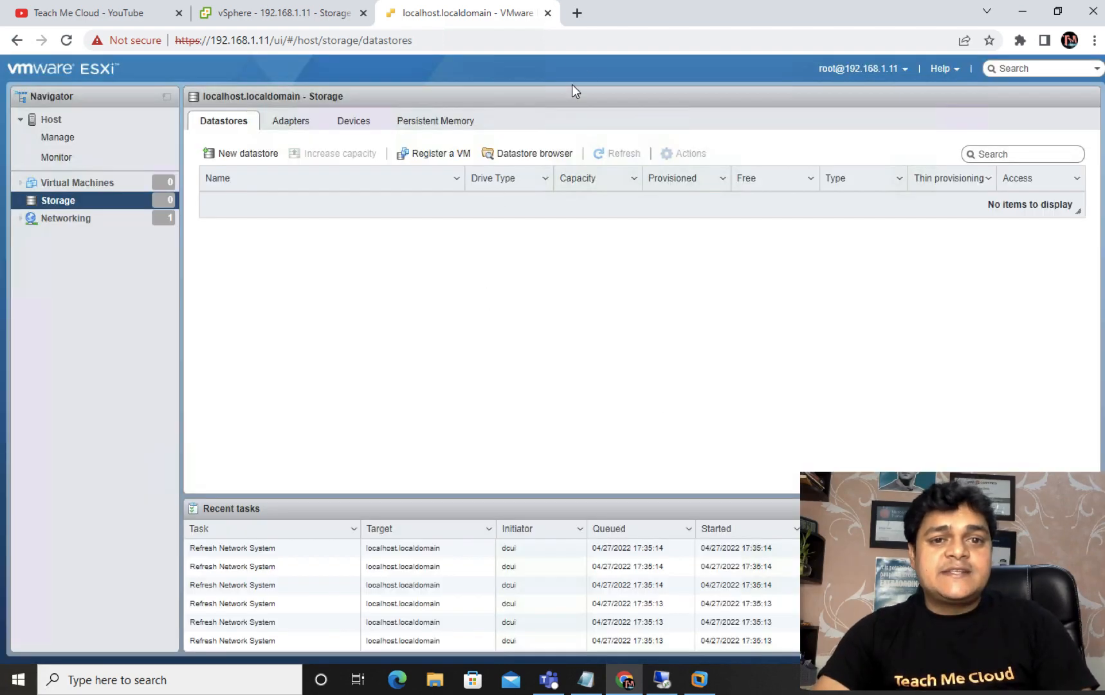
# Open the ESXi host client at 192.168.1.100 in a new browser tab, proceeding past the certificate warning.
pyautogui.click(581, 14)
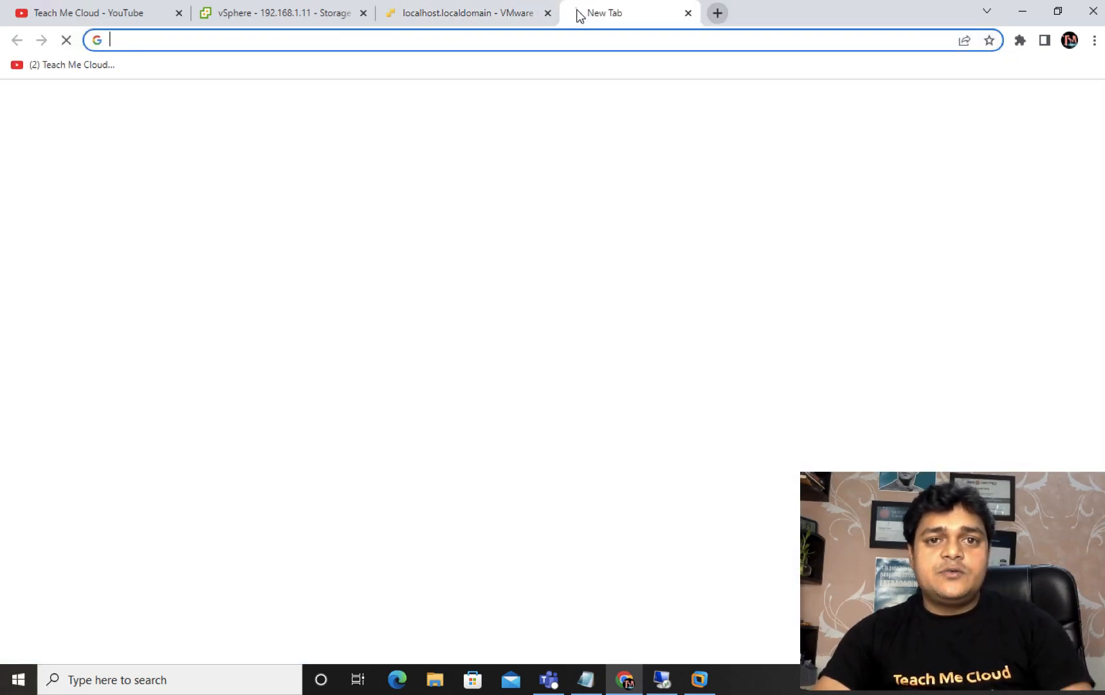
pyautogui.write('192.168.1.250')
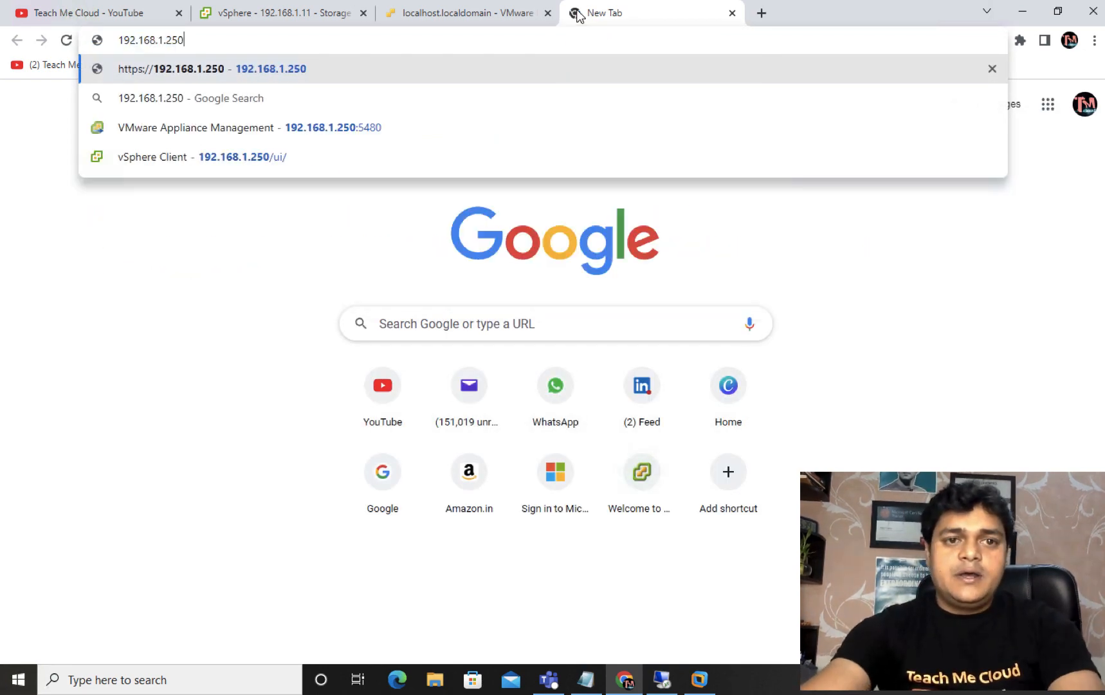
pyautogui.press('BackSpace')
pyautogui.press('BackSpace')
pyautogui.write('11')
pyautogui.press('BackSpace')
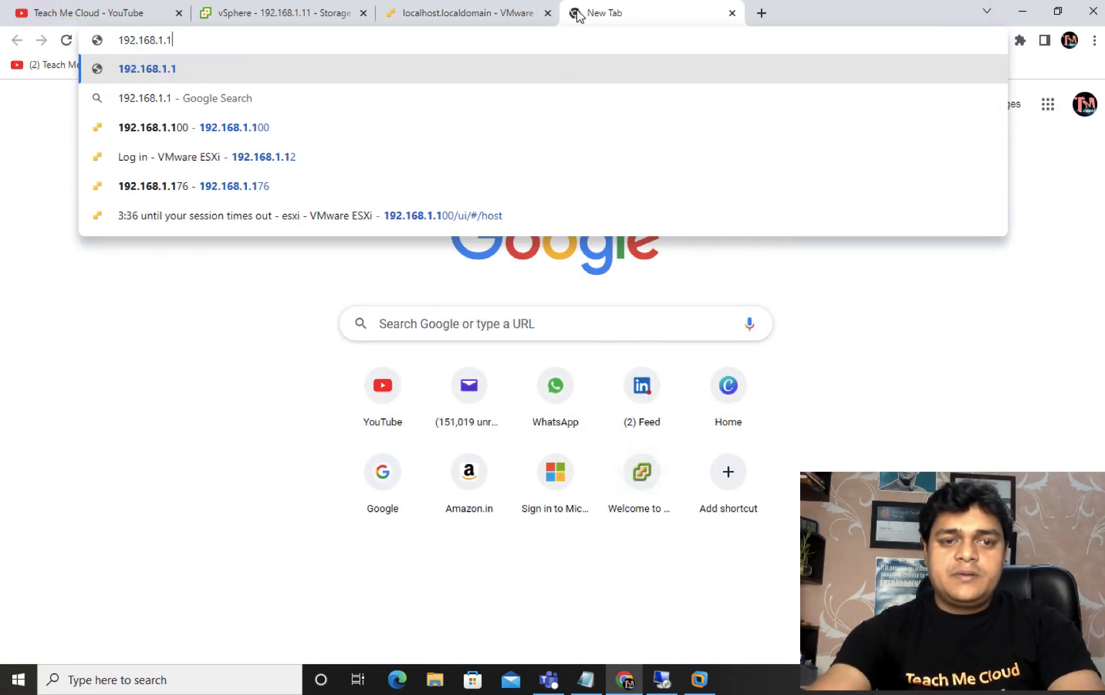
pyautogui.write('00')
pyautogui.press('Return')
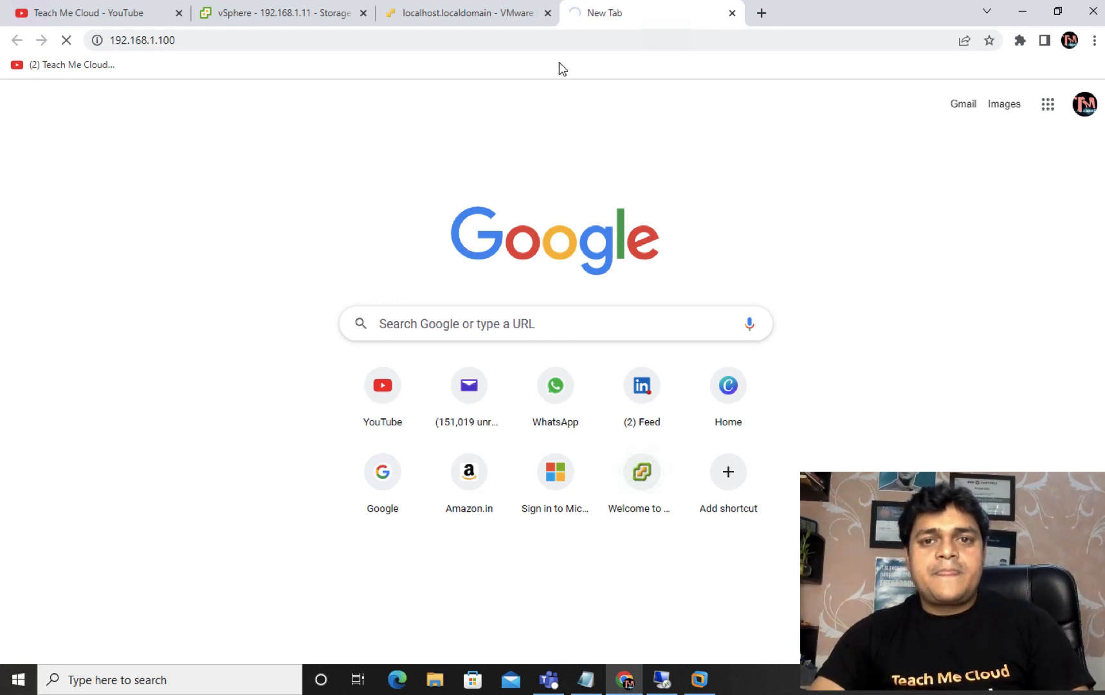
pyautogui.click(383, 450)
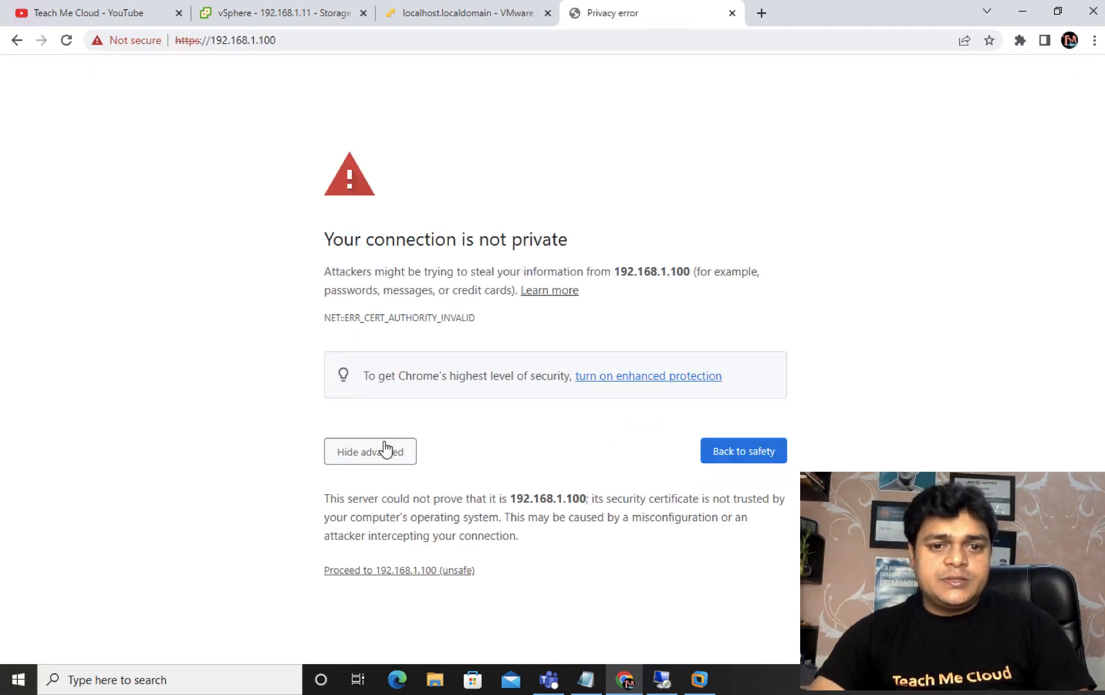
pyautogui.click(386, 570)
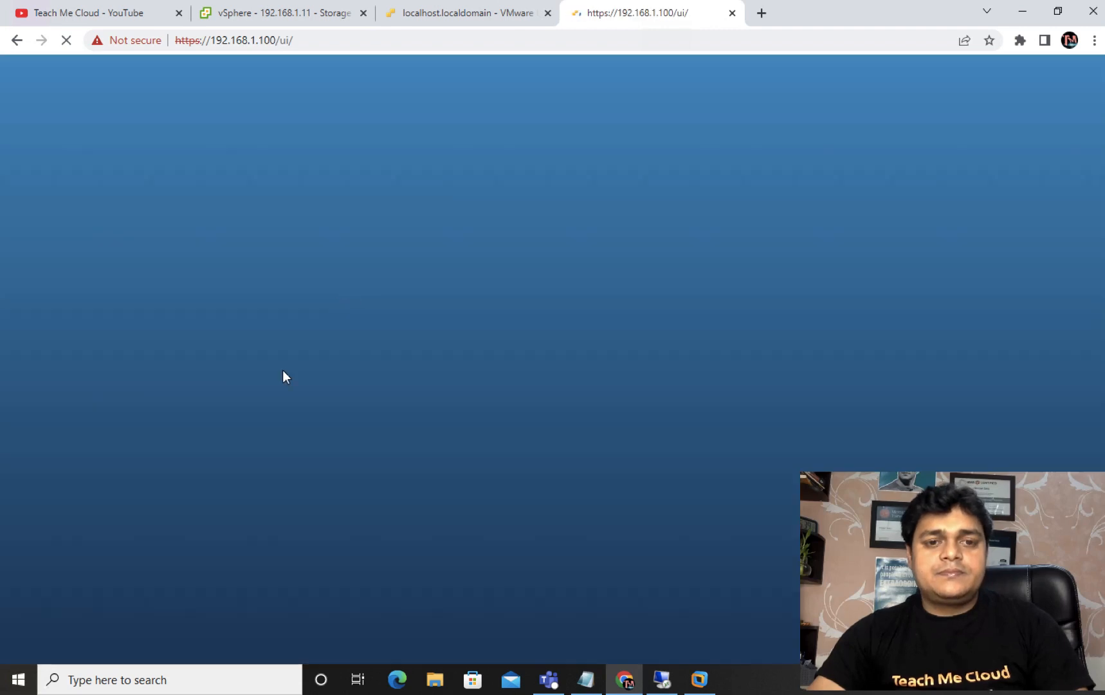
# Log in to the ESXi host client at 192.168.1.100 as root with the account password.
pyautogui.click(165, 318)
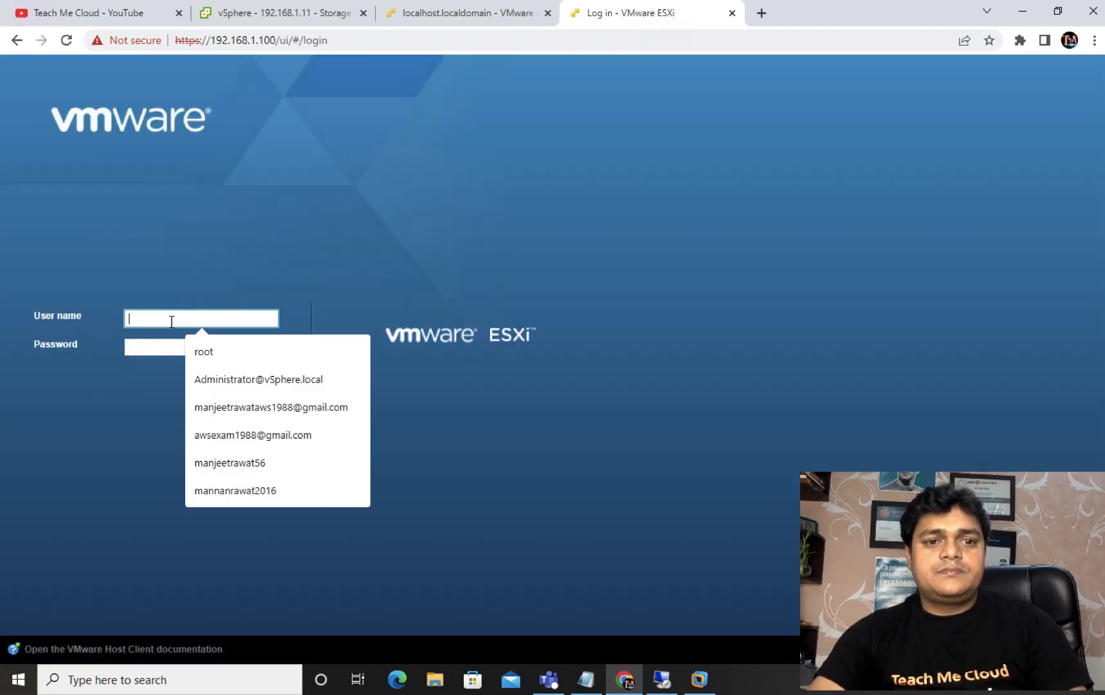
pyautogui.click(203, 350)
pyautogui.click(147, 348)
pyautogui.write('••')
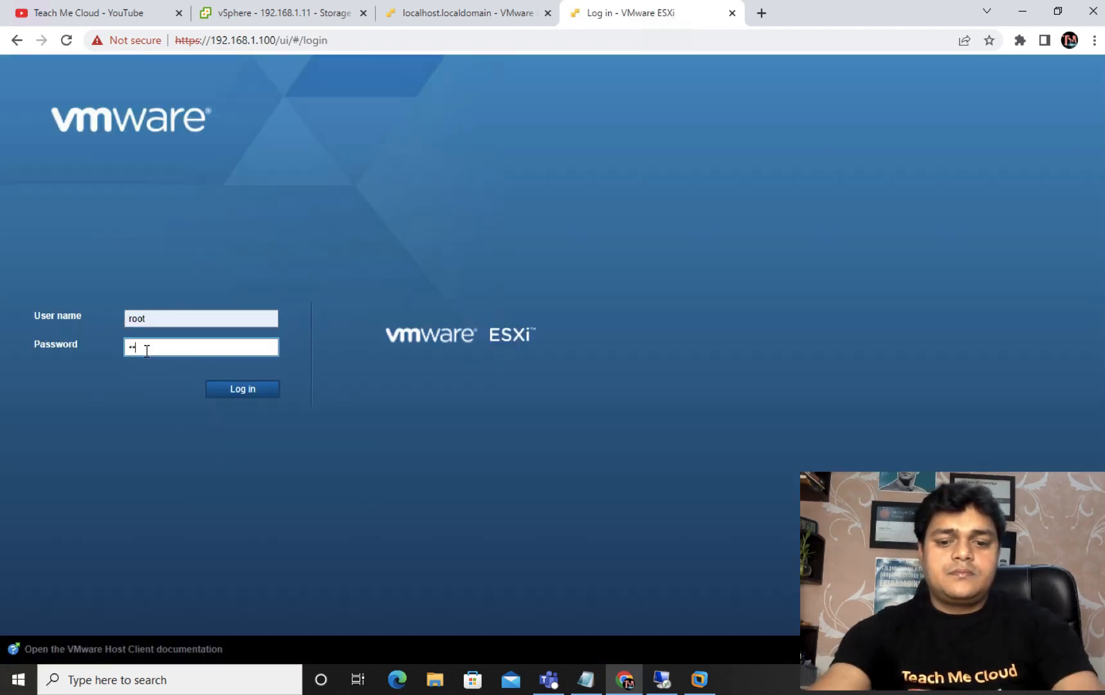
pyautogui.write('••••••')
pyautogui.press('Return')
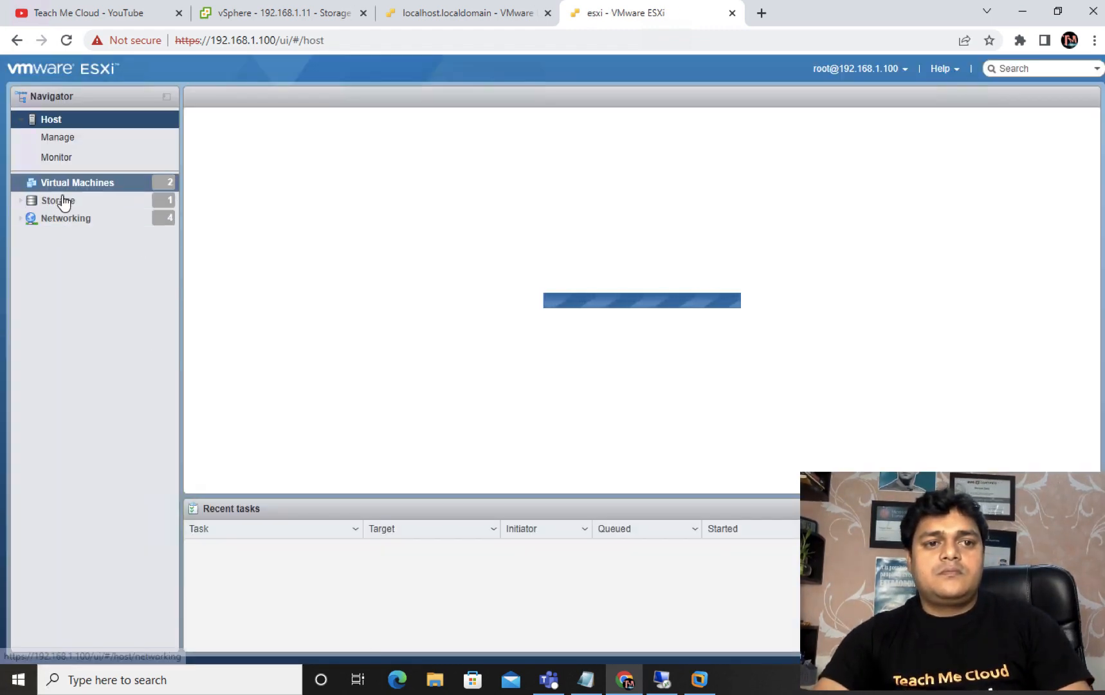
# Check the devices offered for a new VMFS datastore on host 192.168.1.100, then cancel the datastore creation.
pyautogui.click(108, 201)
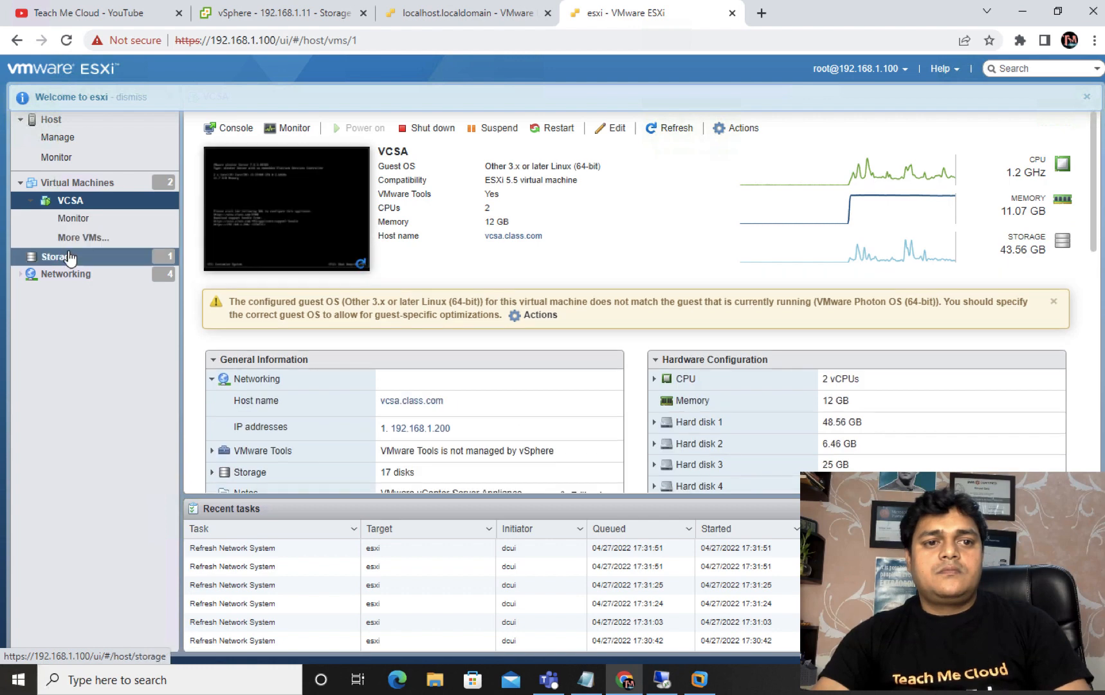
pyautogui.click(64, 256)
pyautogui.click(241, 156)
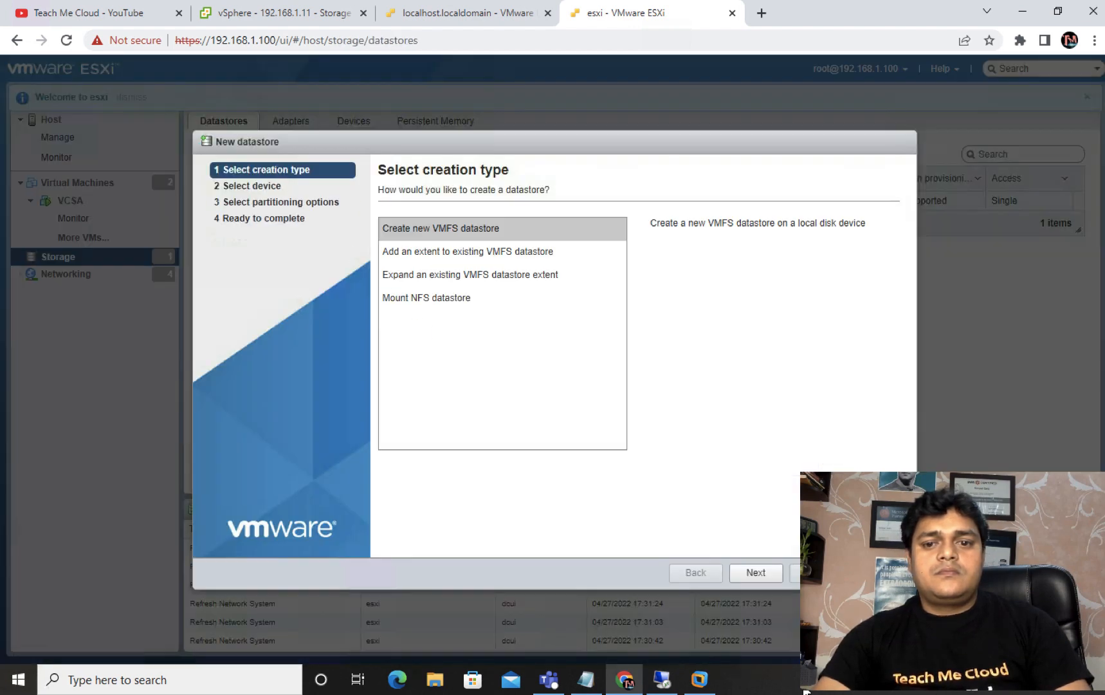
pyautogui.click(756, 572)
pyautogui.click(462, 245)
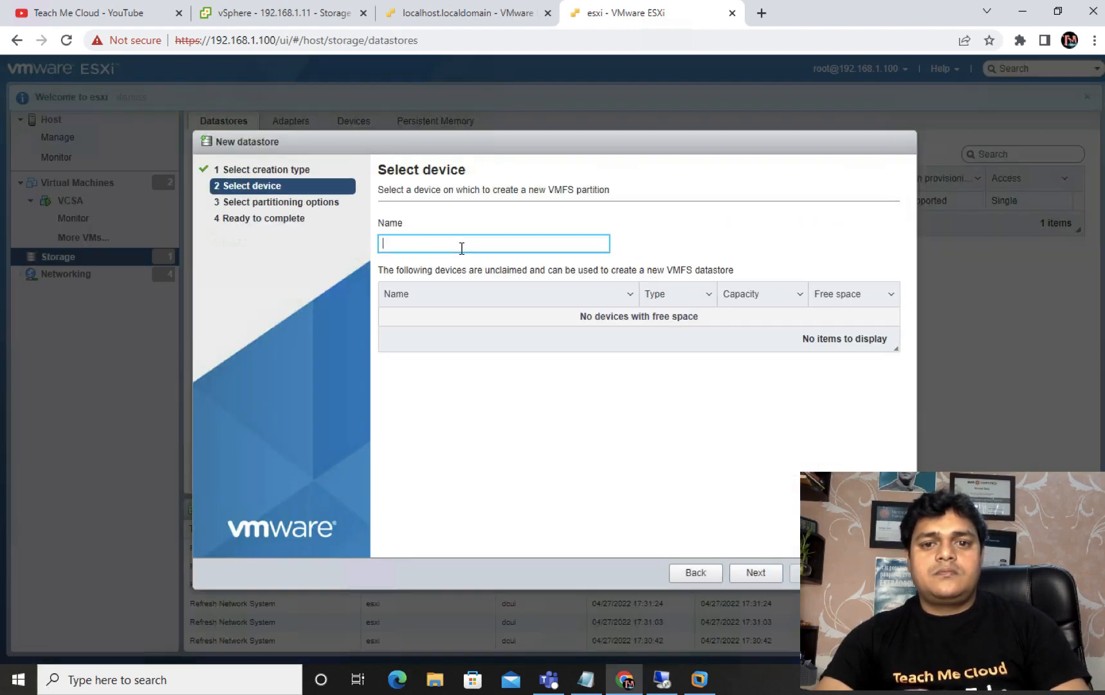
pyautogui.click(696, 573)
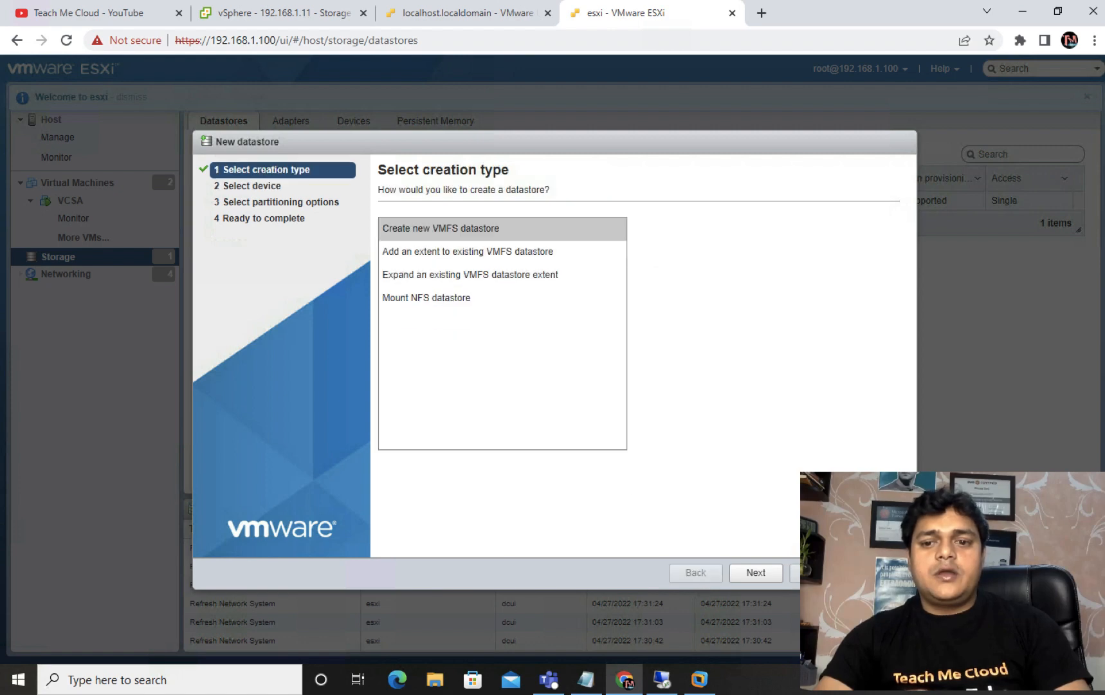
pyautogui.click(876, 573)
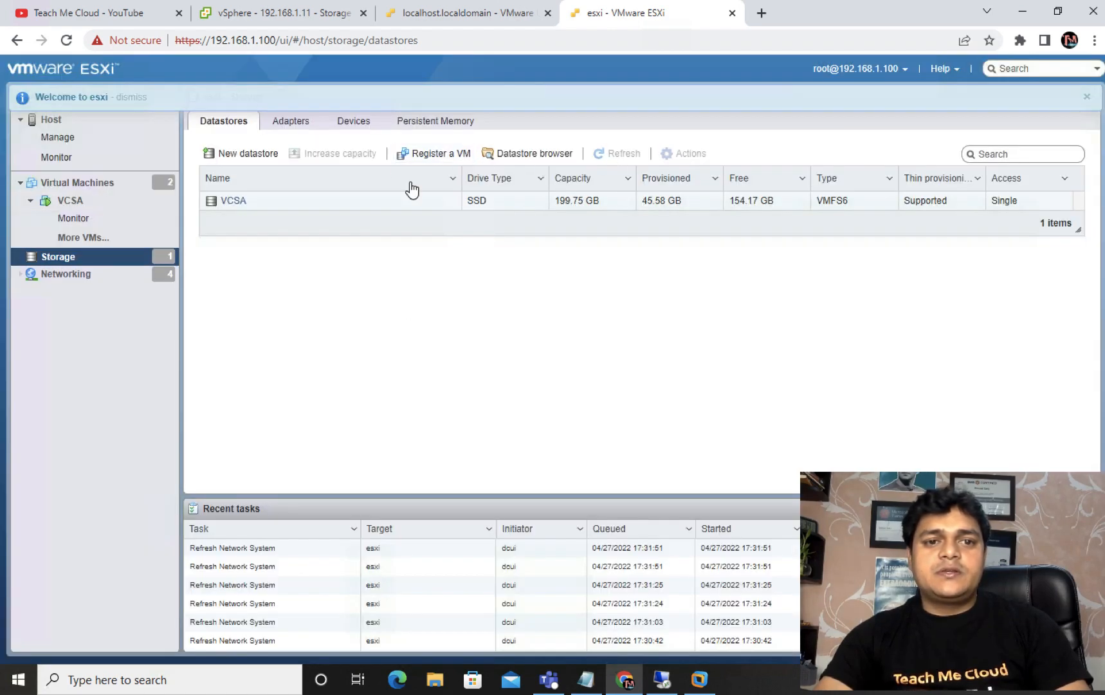
# Refresh the datastore and storage adapter lists of host 192.168.1.100, check its virtual machines, and return to its datastores.
pyautogui.click(280, 203)
pyautogui.click(627, 159)
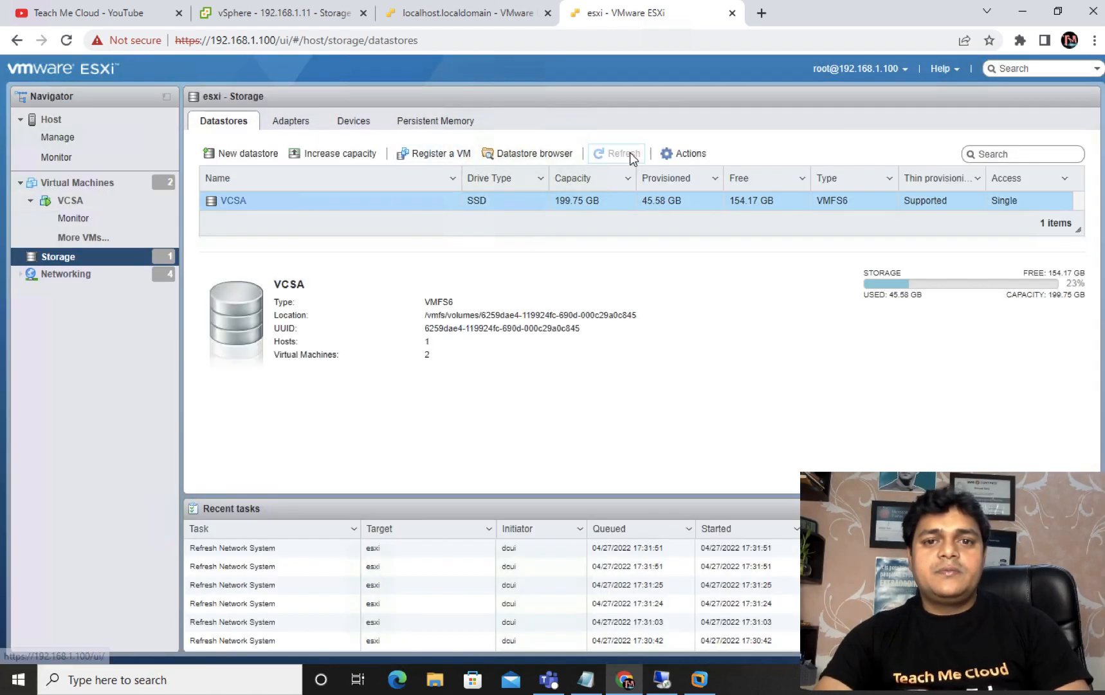
pyautogui.tripleClick(632, 156)
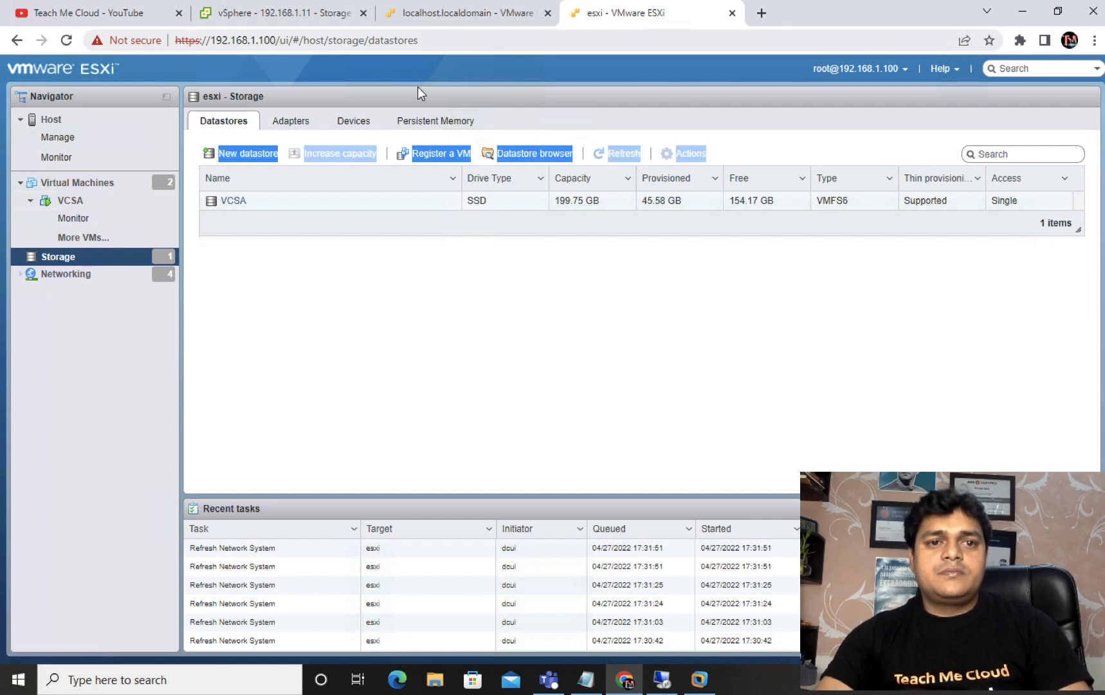
pyautogui.click(291, 121)
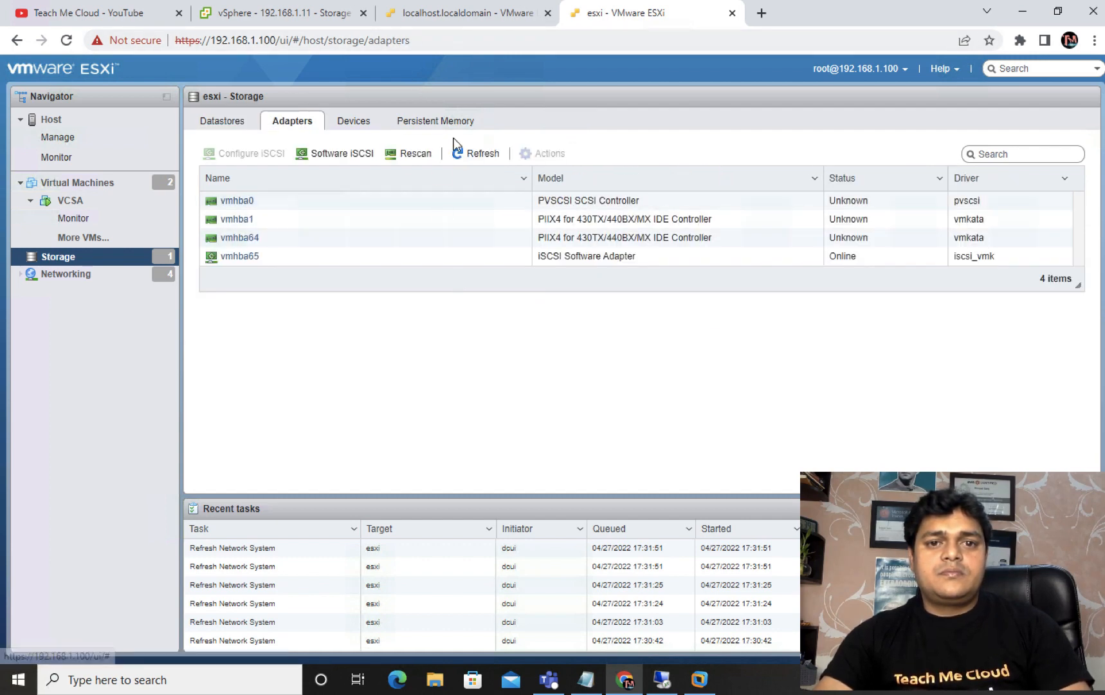
pyautogui.doubleClick(466, 150)
pyautogui.click(467, 152)
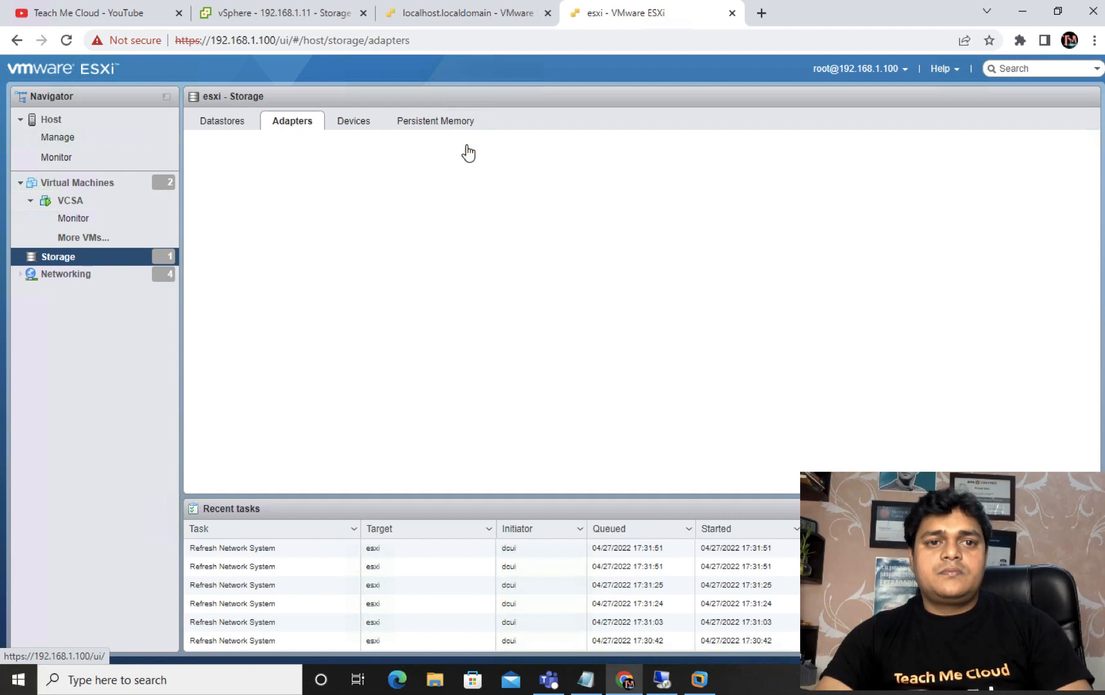
pyautogui.click(227, 120)
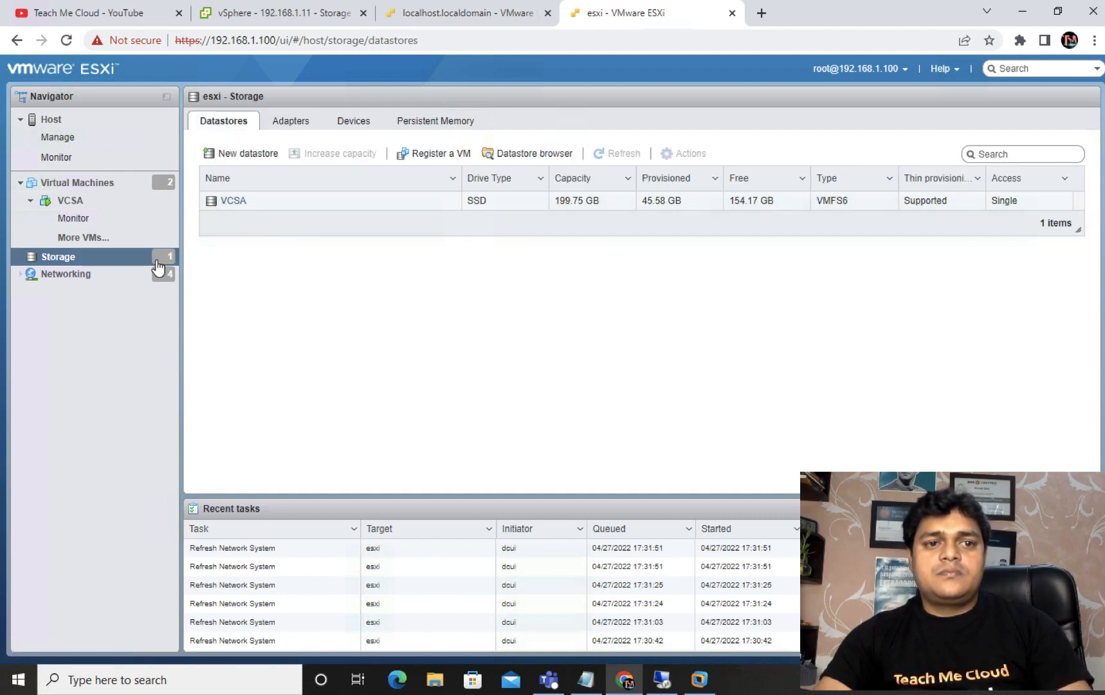
pyautogui.click(72, 184)
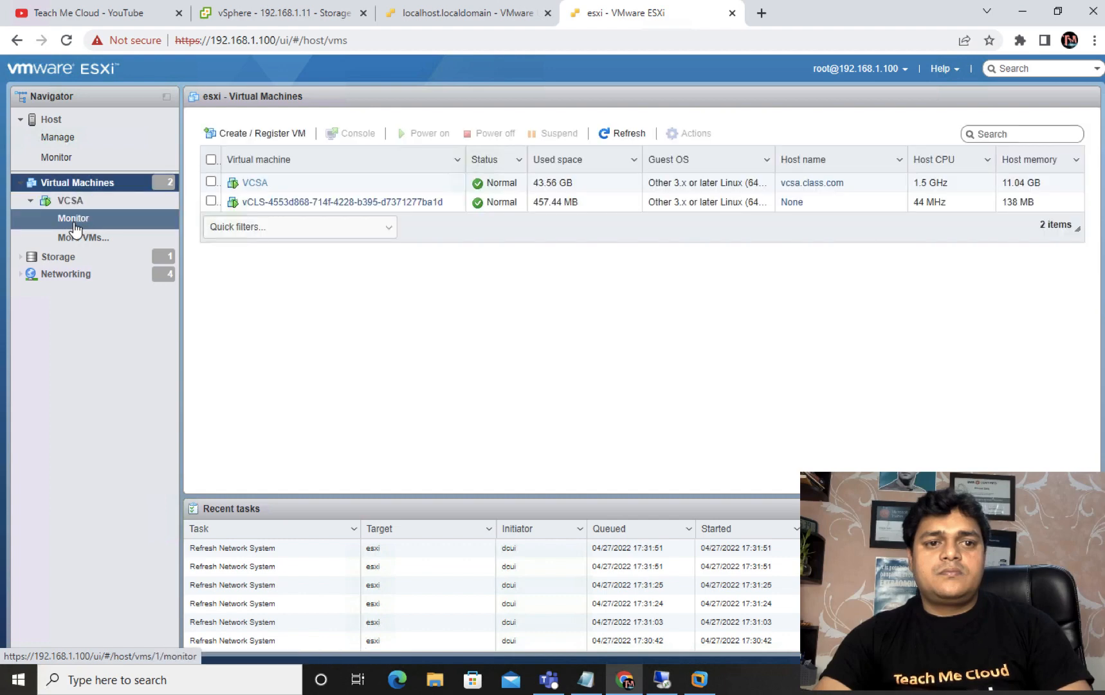
pyautogui.click(64, 256)
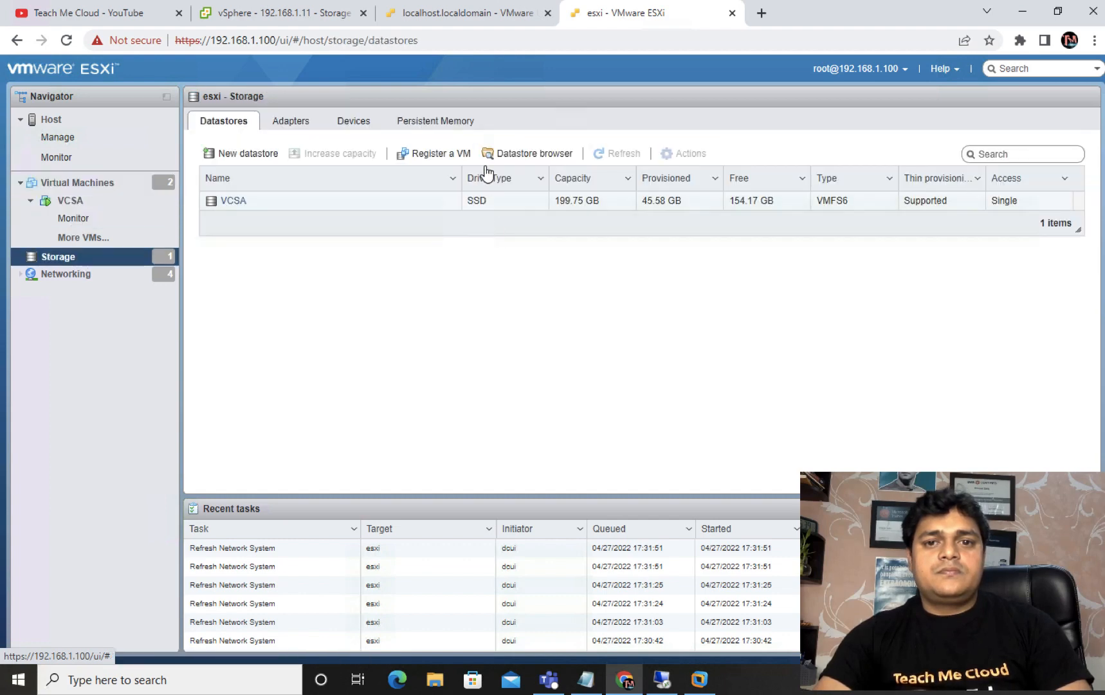
# Recheck the unclaimed devices available for a new VMFS datastore on host 192.168.1.100 and cancel the wizard again.
pyautogui.click(241, 153)
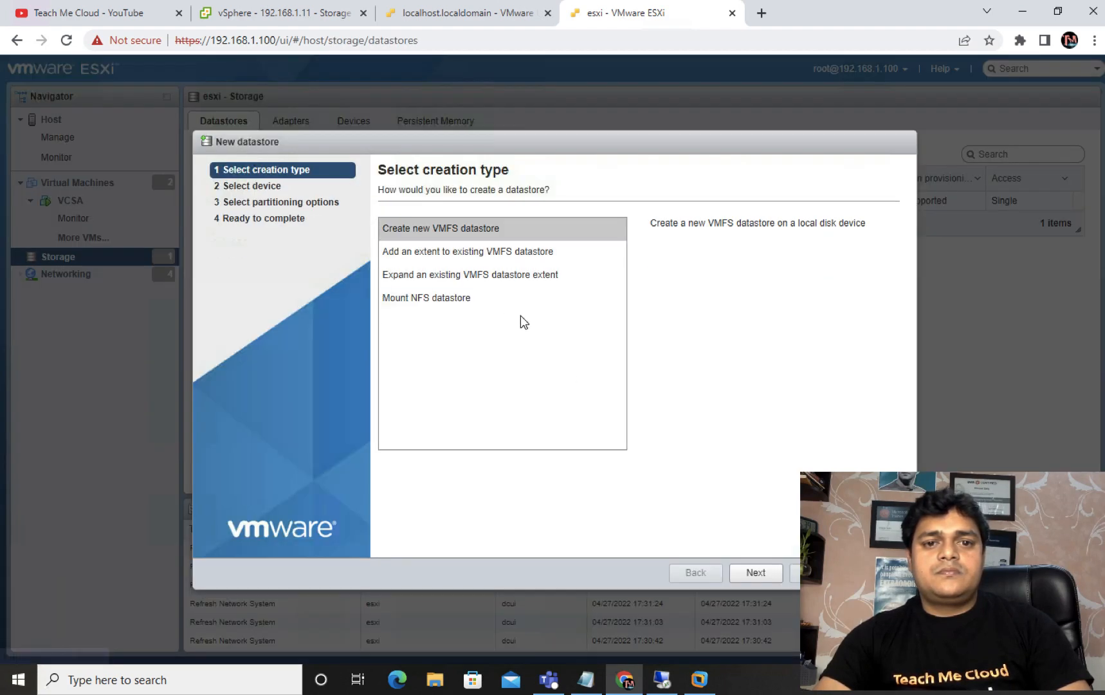
pyautogui.click(758, 574)
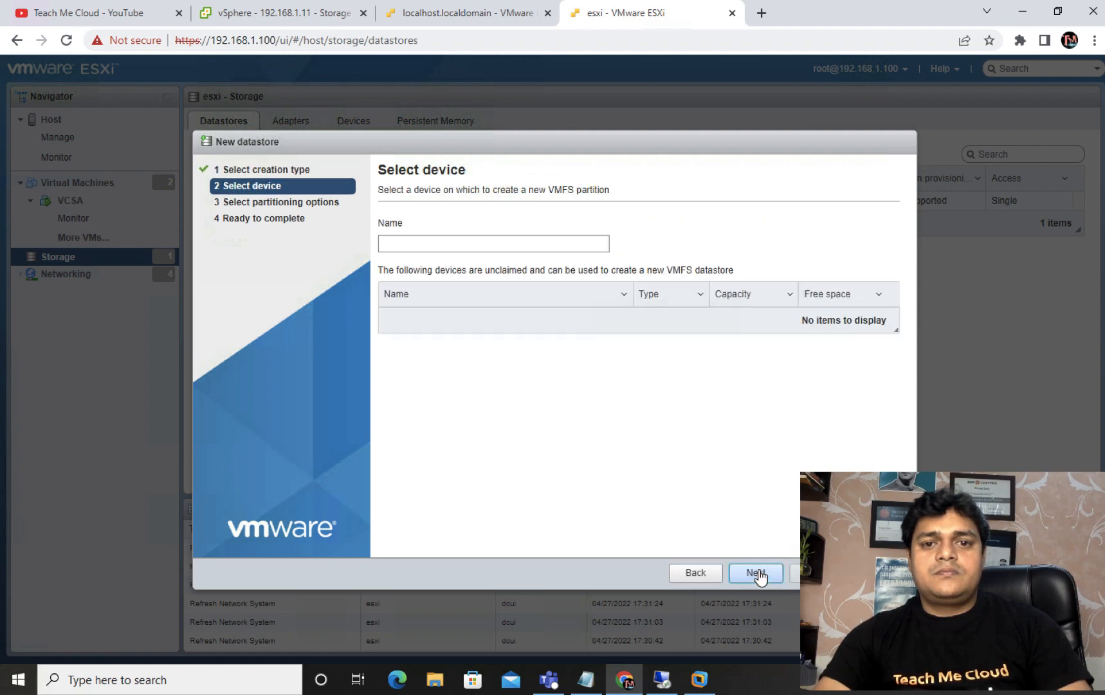
pyautogui.click(707, 572)
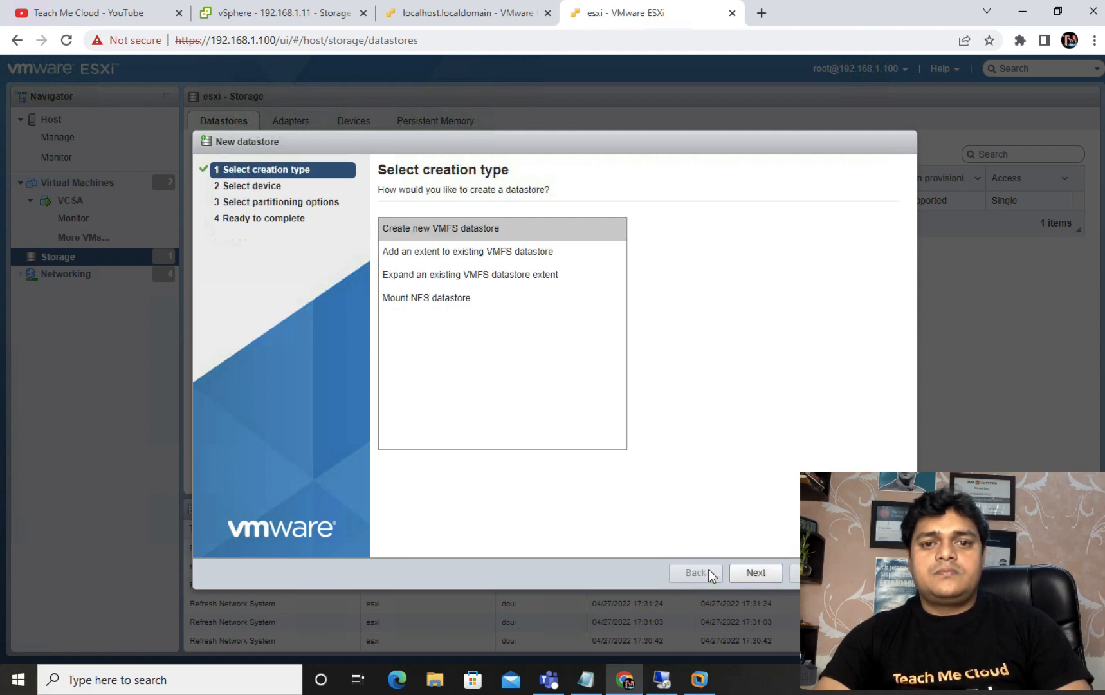
pyautogui.click(876, 572)
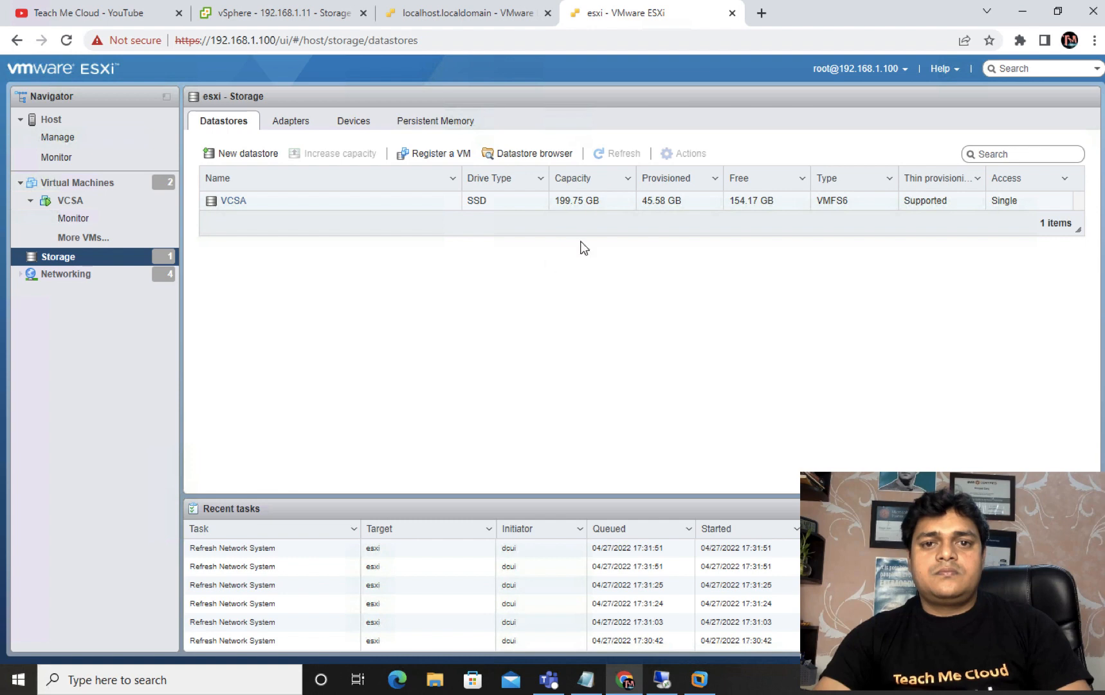
# Reload the host client at 192.168.1.100, then switch to host 192.168.1.11 and view the details of the Share-storage datastore.
pyautogui.rightClick(534, 344)
pyautogui.click(569, 386)
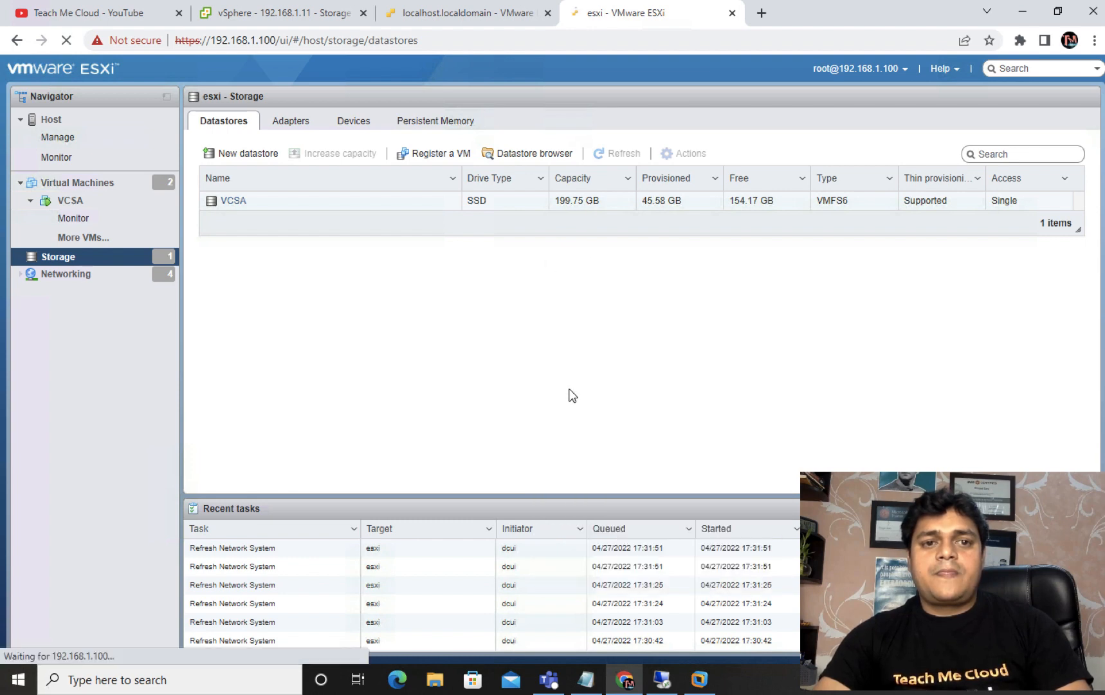
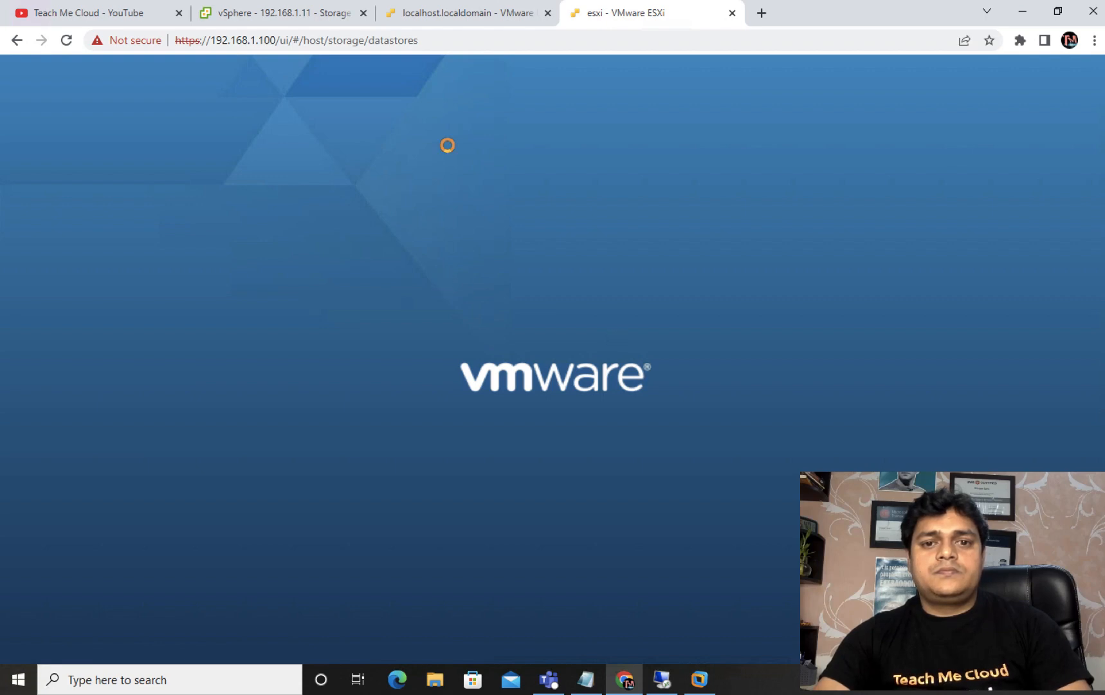
pyautogui.click(473, 14)
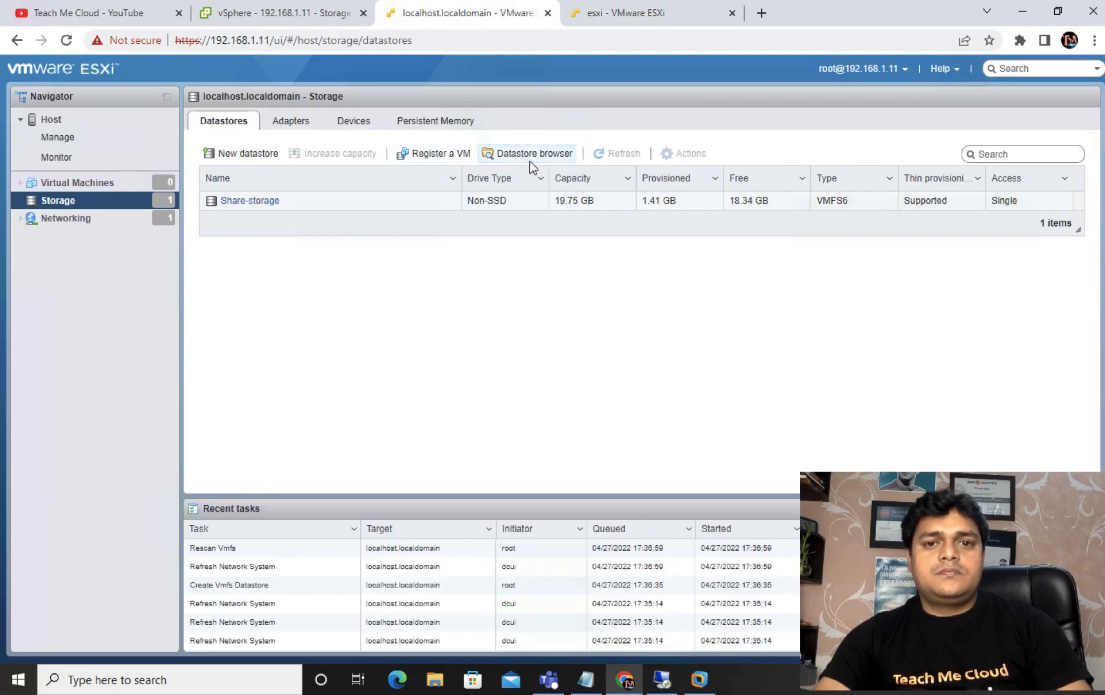
pyautogui.click(354, 202)
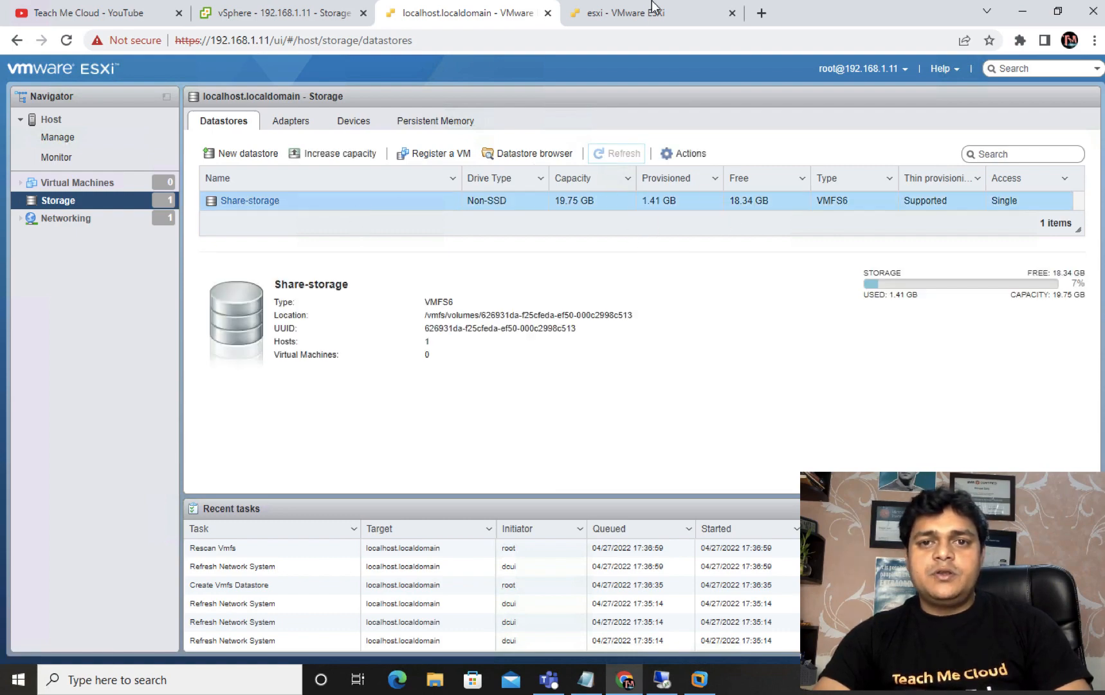
# Review the ESXi and shared storage diagram in OneNote, then switch to the host client at 192.168.1.100 and look over its datastores.
pyautogui.hotkey('ctrl', 'Left')
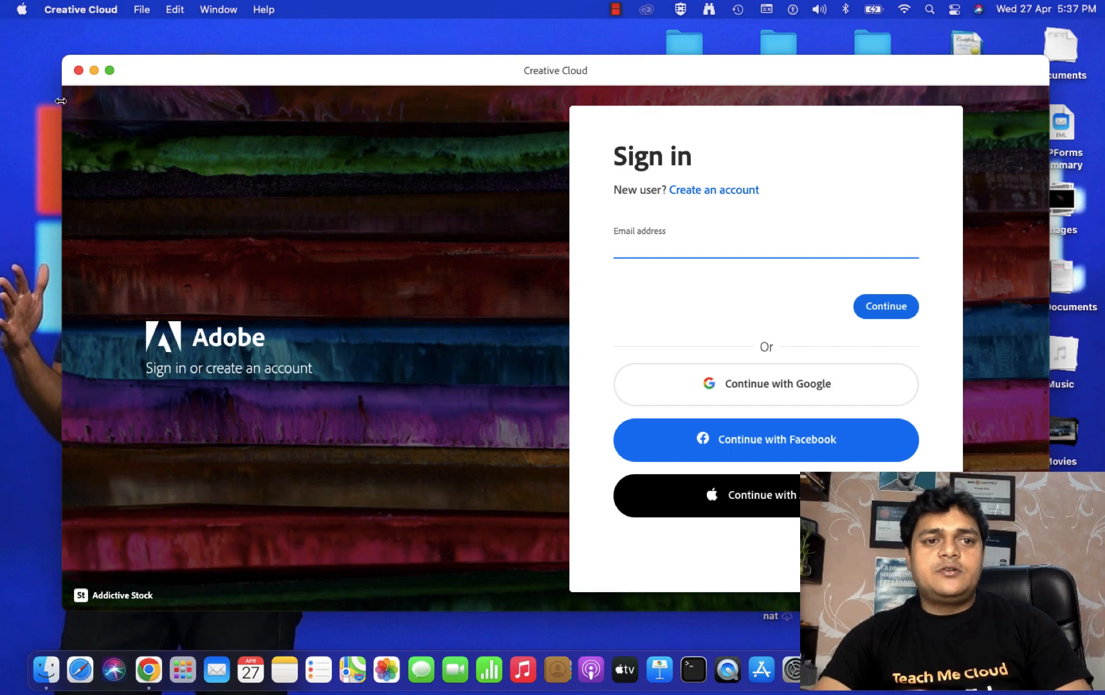
pyautogui.hotkey('ctrl', 'Right')
pyautogui.hotkey('ctrl', 'Right')
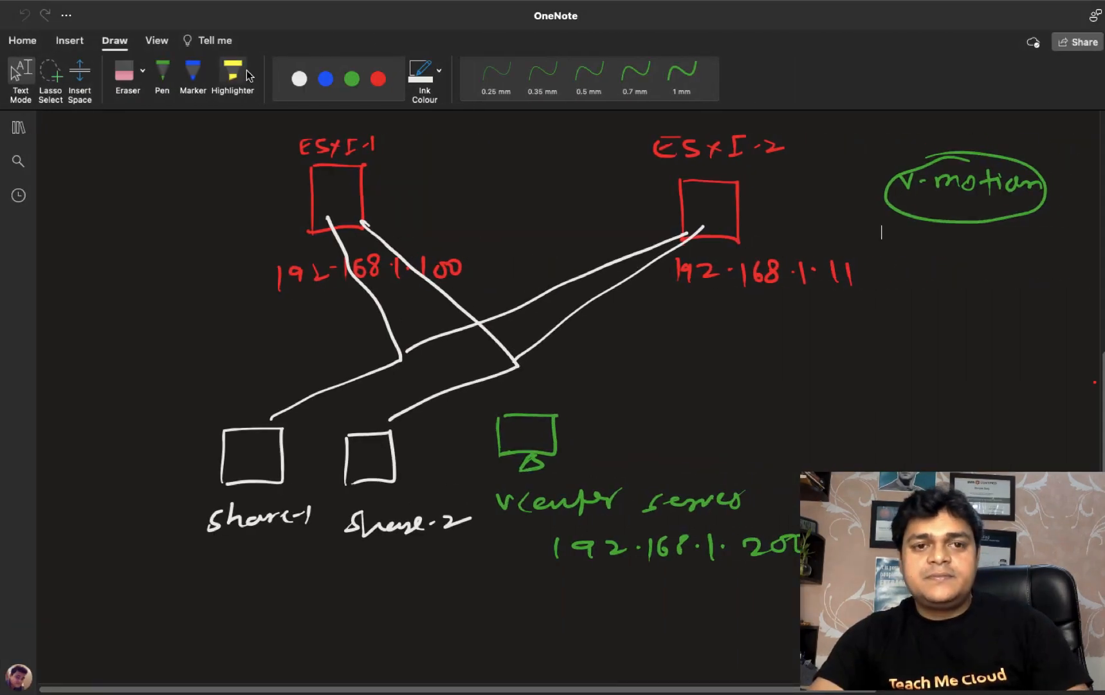
pyautogui.hotkey('ctrl', 'Left')
pyautogui.click(603, 19)
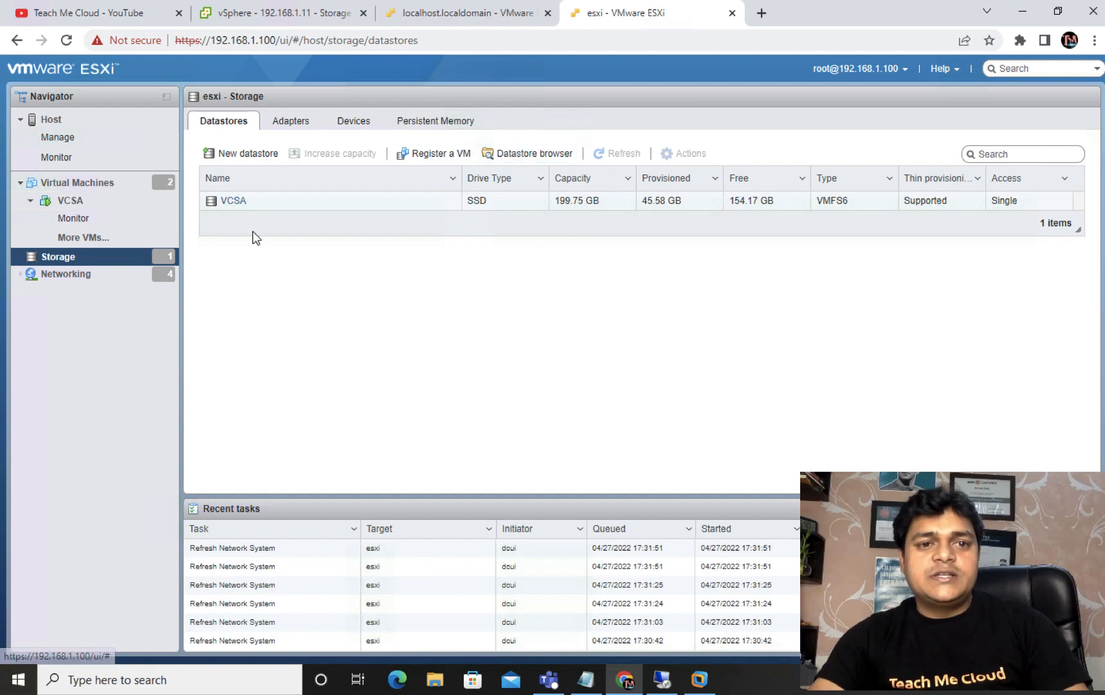
pyautogui.click(71, 132)
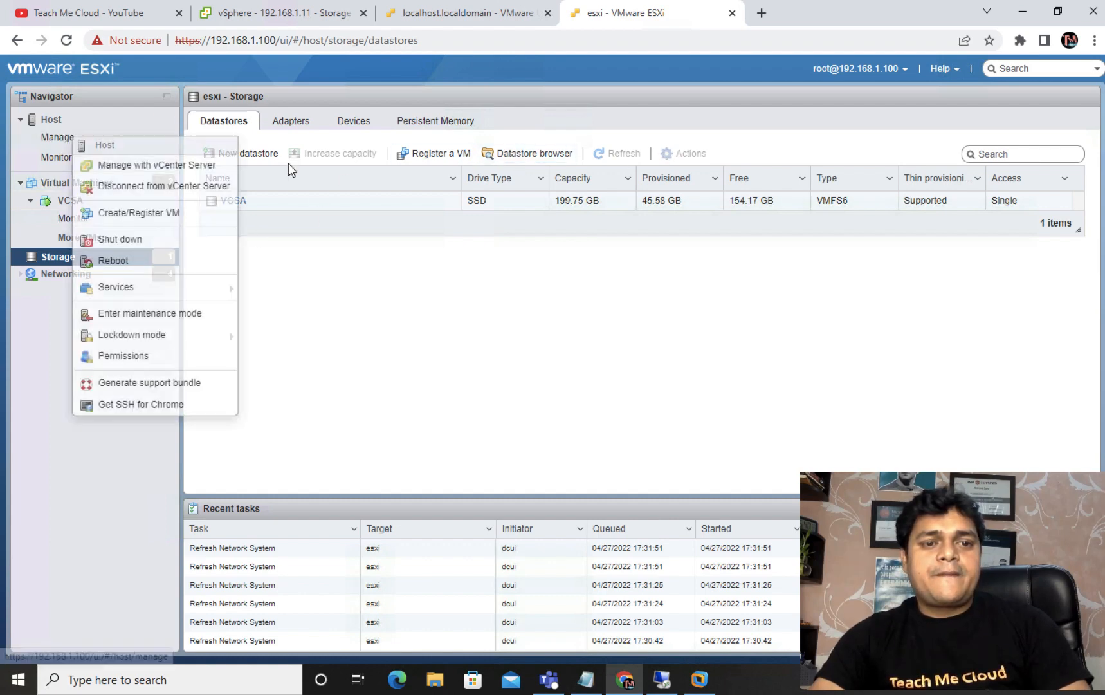
pyautogui.click(479, 344)
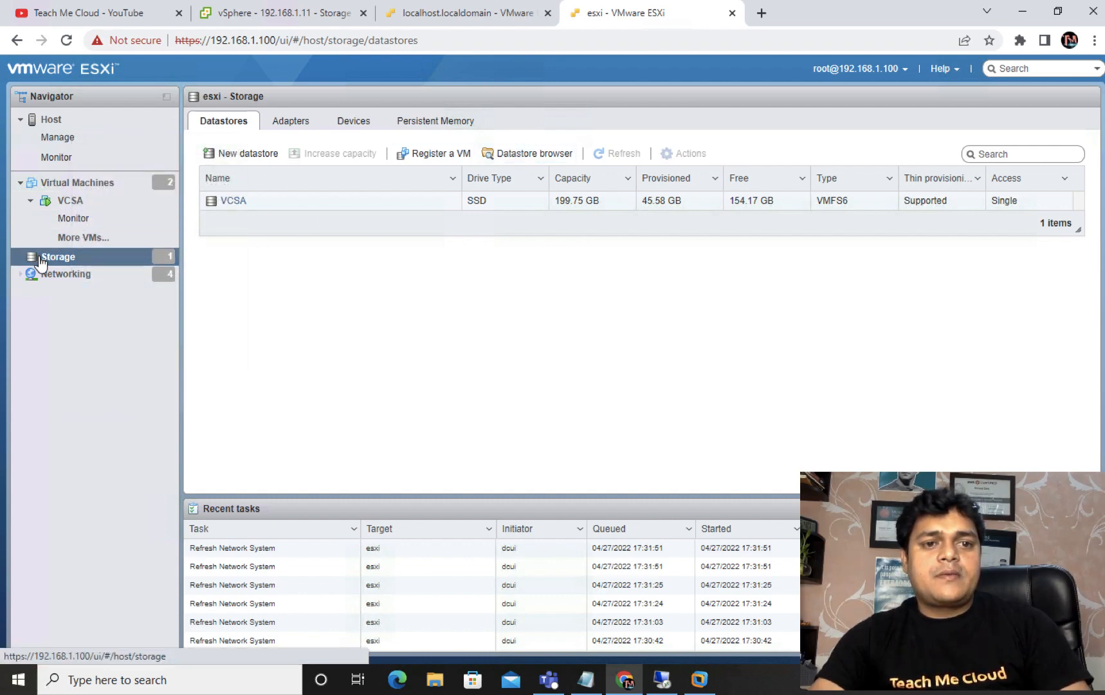
pyautogui.click(74, 185)
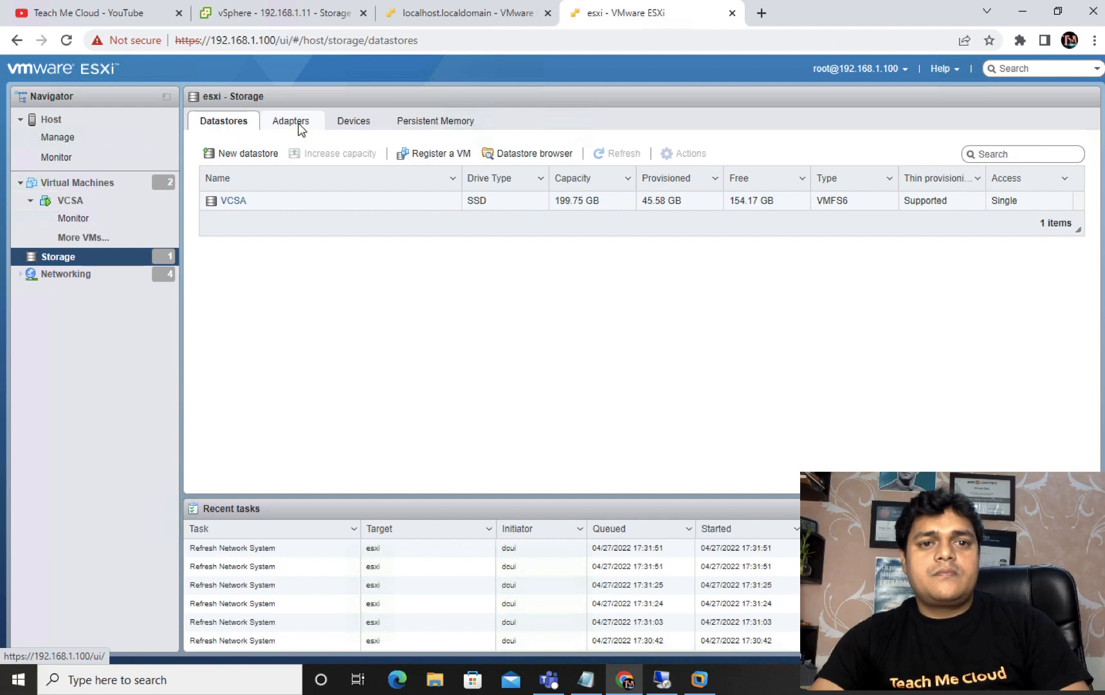
# Remove the dynamic target 192.168.1.150 and both static targets from iSCSI adapter vmhba65 on host 192.168.1.100, and save the configuration.
pyautogui.click(298, 126)
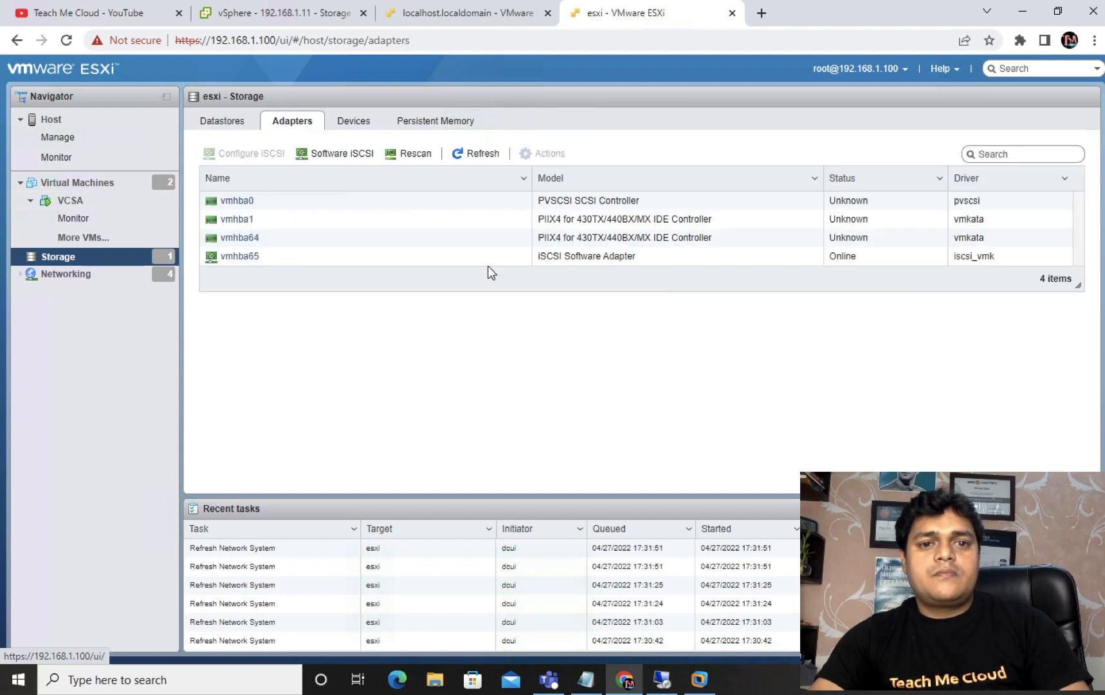
pyautogui.click(549, 265)
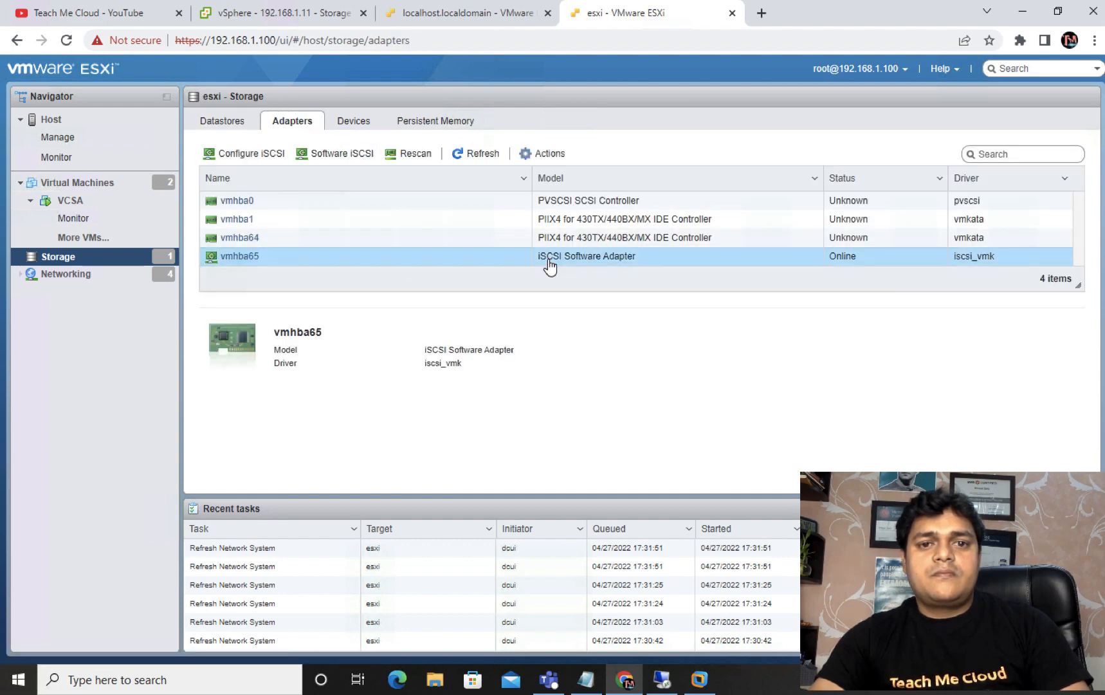
pyautogui.doubleClick(248, 257)
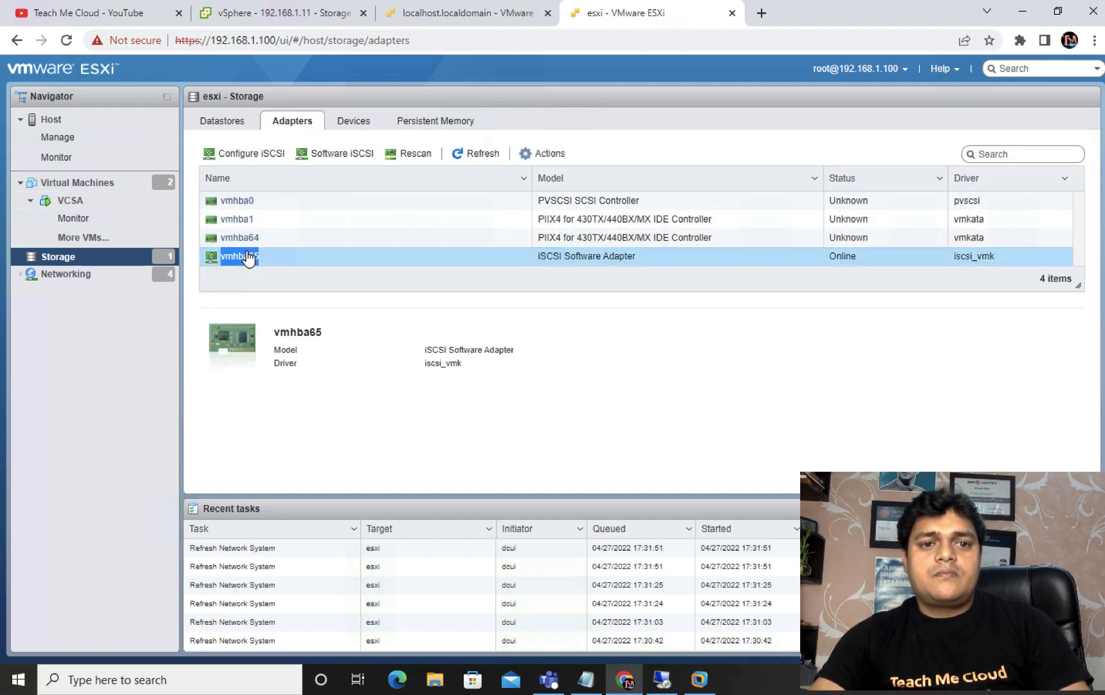
pyautogui.click(342, 153)
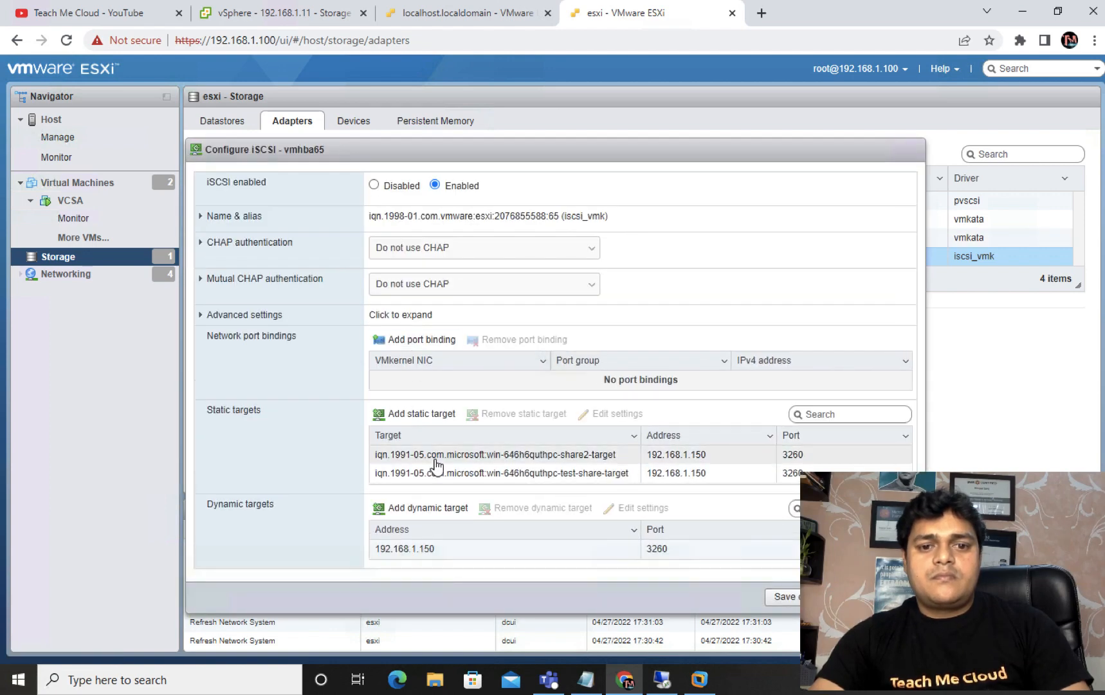
pyautogui.click(469, 550)
pyautogui.click(499, 510)
pyautogui.doubleClick(500, 455)
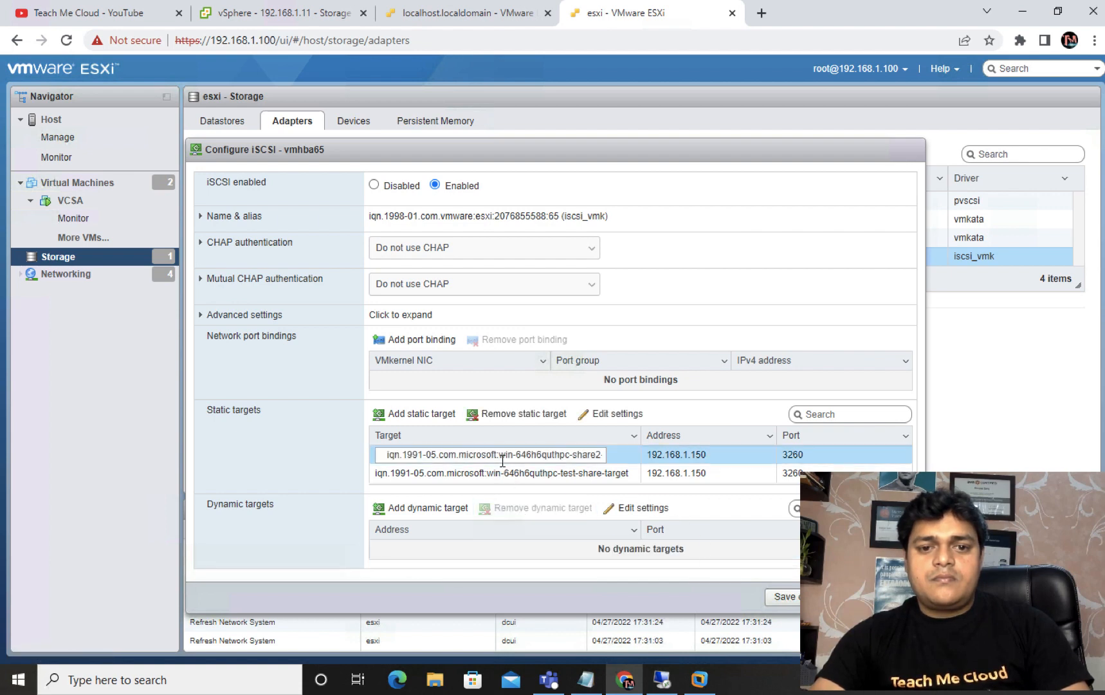
pyautogui.click(498, 419)
pyautogui.click(496, 455)
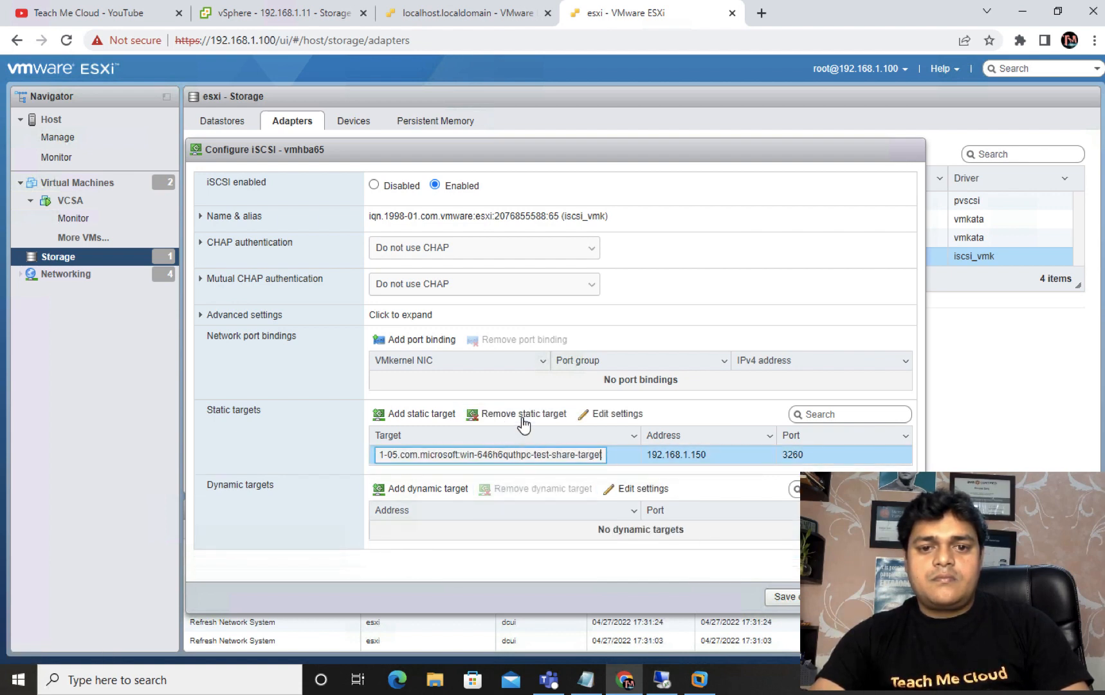
pyautogui.click(514, 414)
pyautogui.click(784, 597)
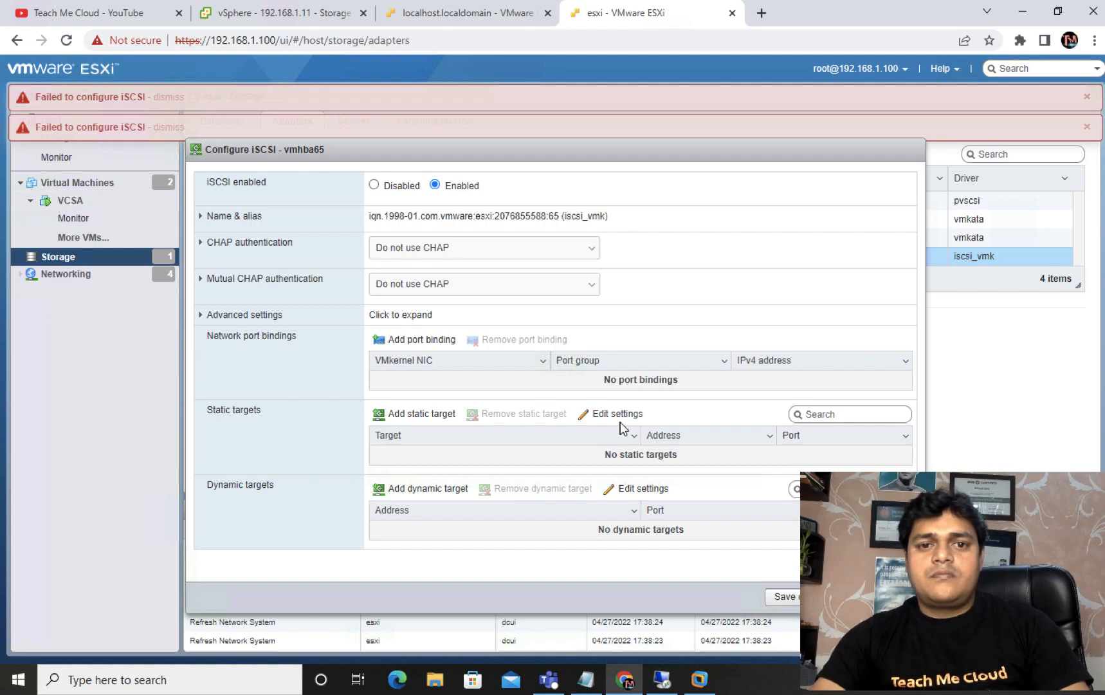
# Set iSCSI to disabled for adapter vmhba65, save the configuration and dismiss both notifications.
pyautogui.click(400, 185)
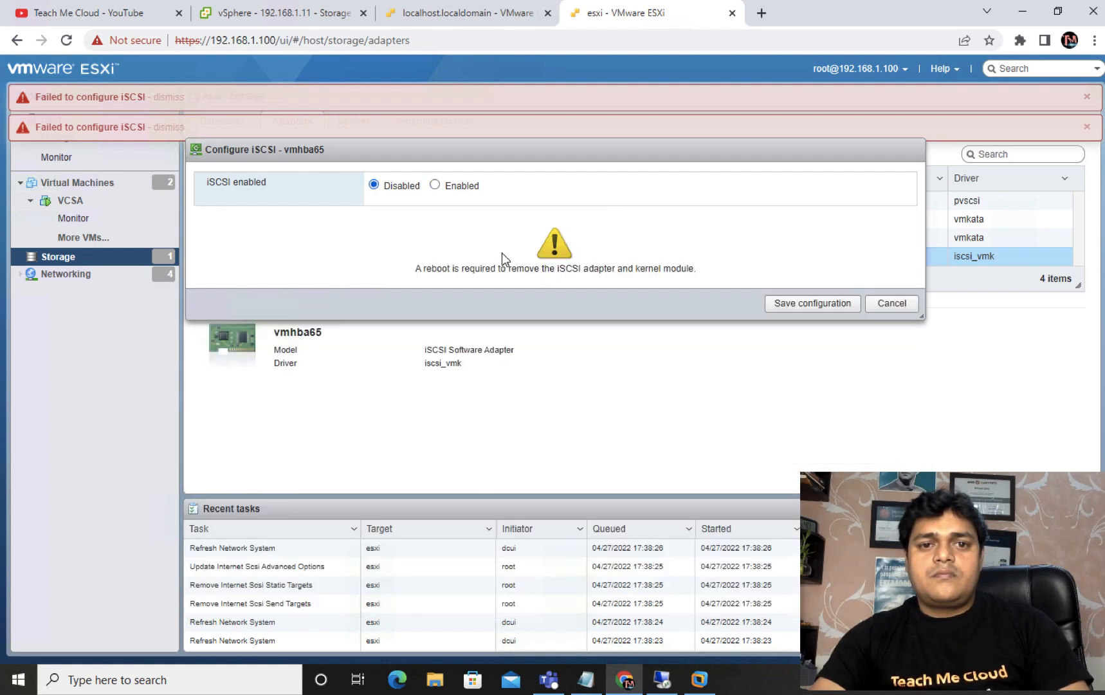
pyautogui.click(822, 304)
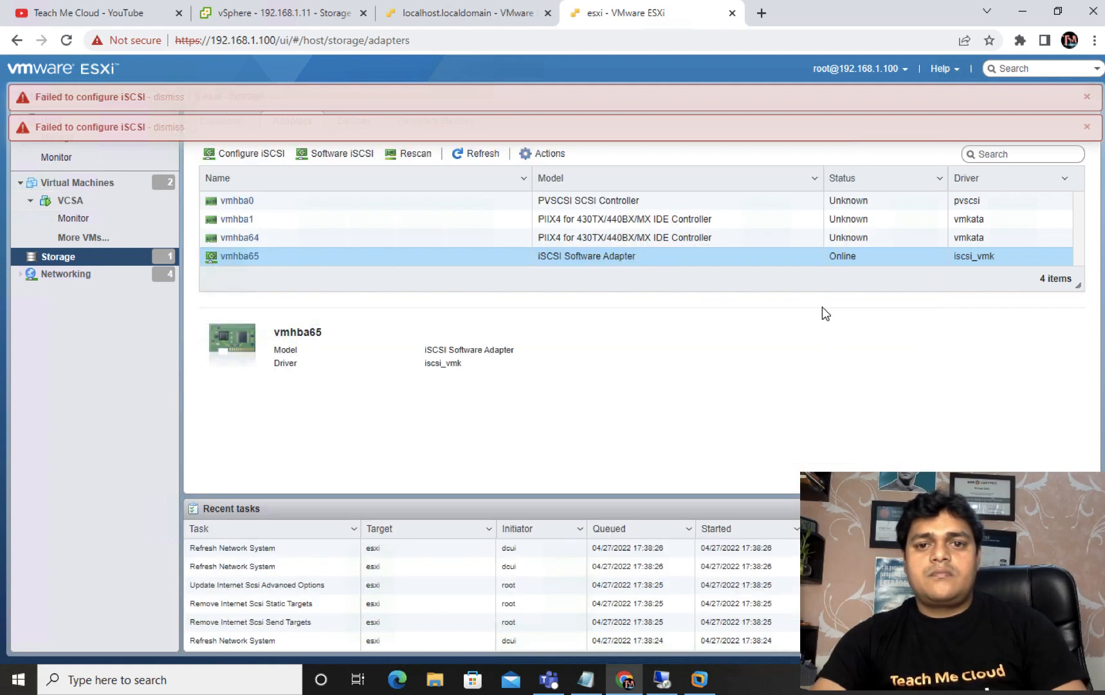
pyautogui.click(1087, 129)
pyautogui.click(1087, 97)
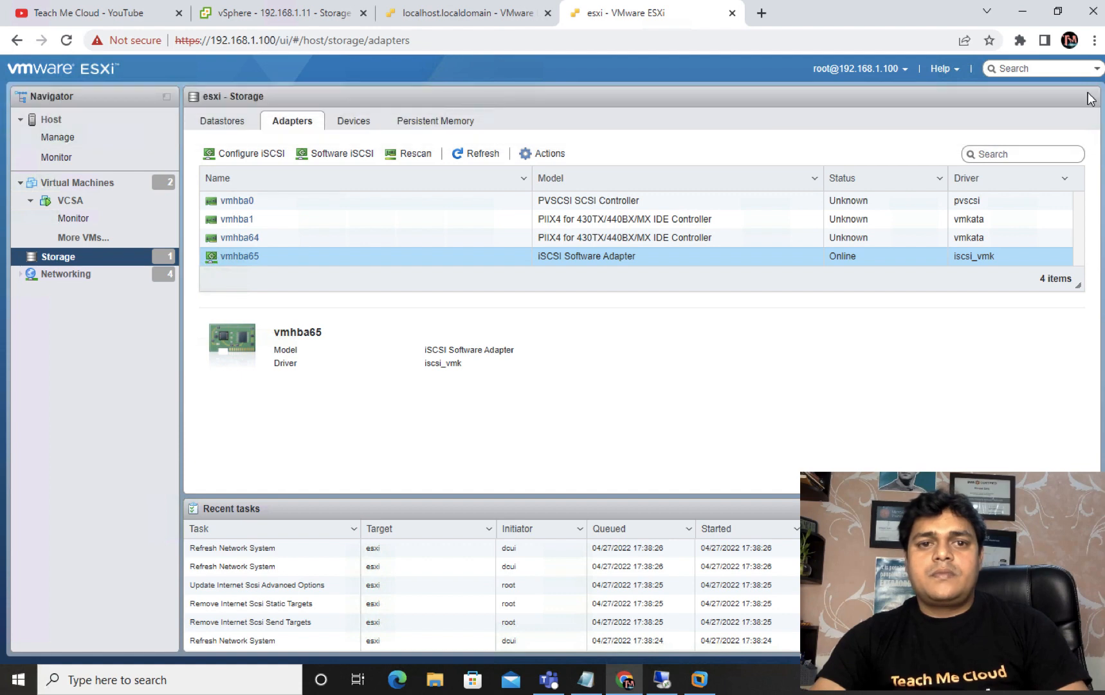
# Add the dynamic target 192.168.1.150 to the enabled software iSCSI adapter vmhba65, save the configuration and refresh the adapter list.
pyautogui.click(343, 154)
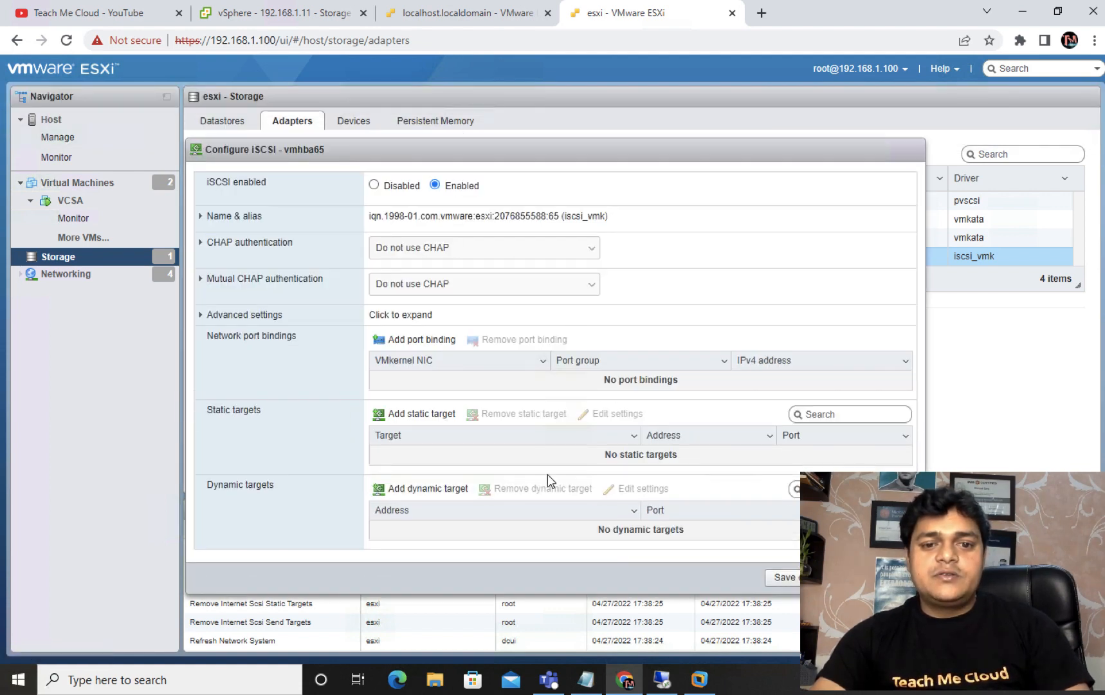
pyautogui.click(439, 489)
pyautogui.click(430, 531)
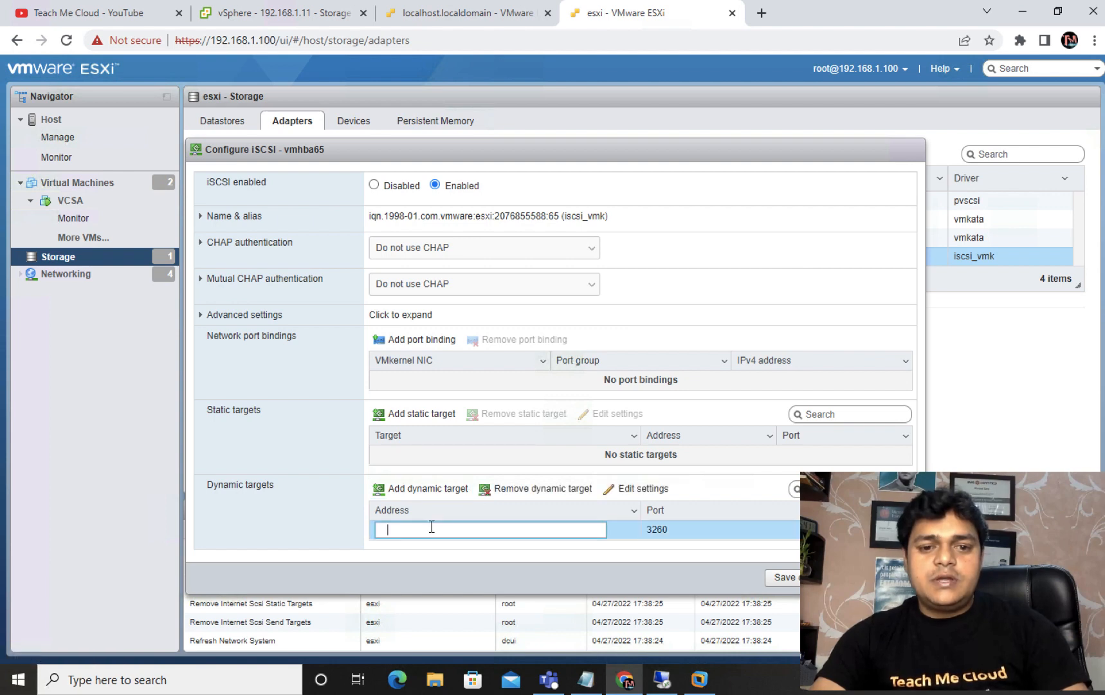
pyautogui.write('192')
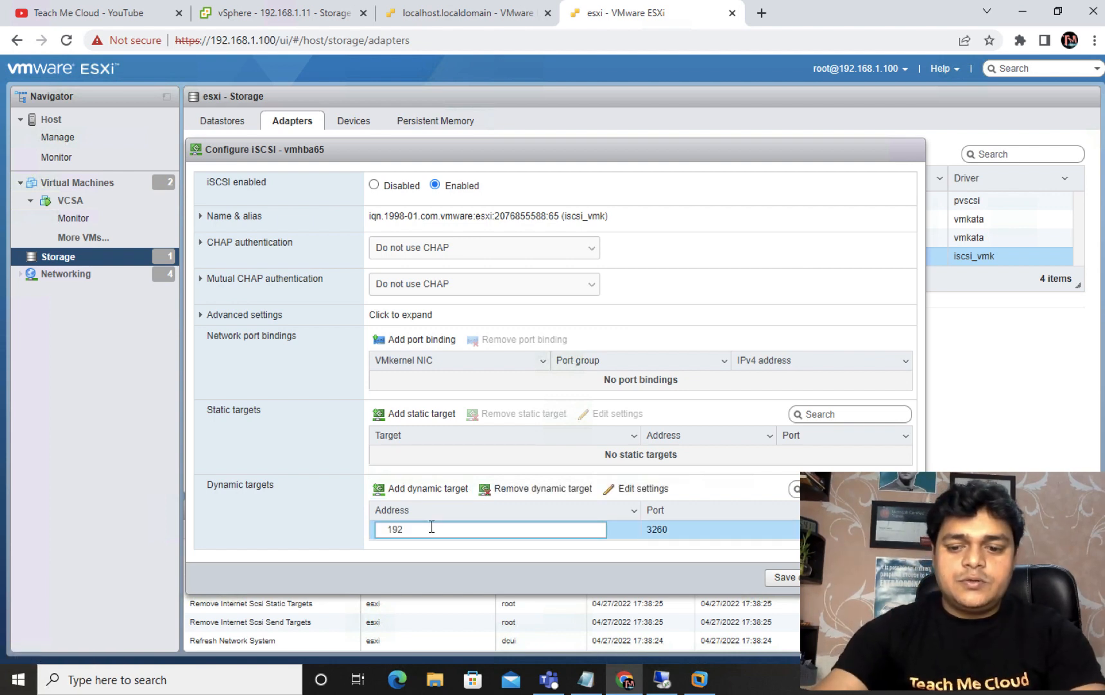
pyautogui.write('.168.1.150')
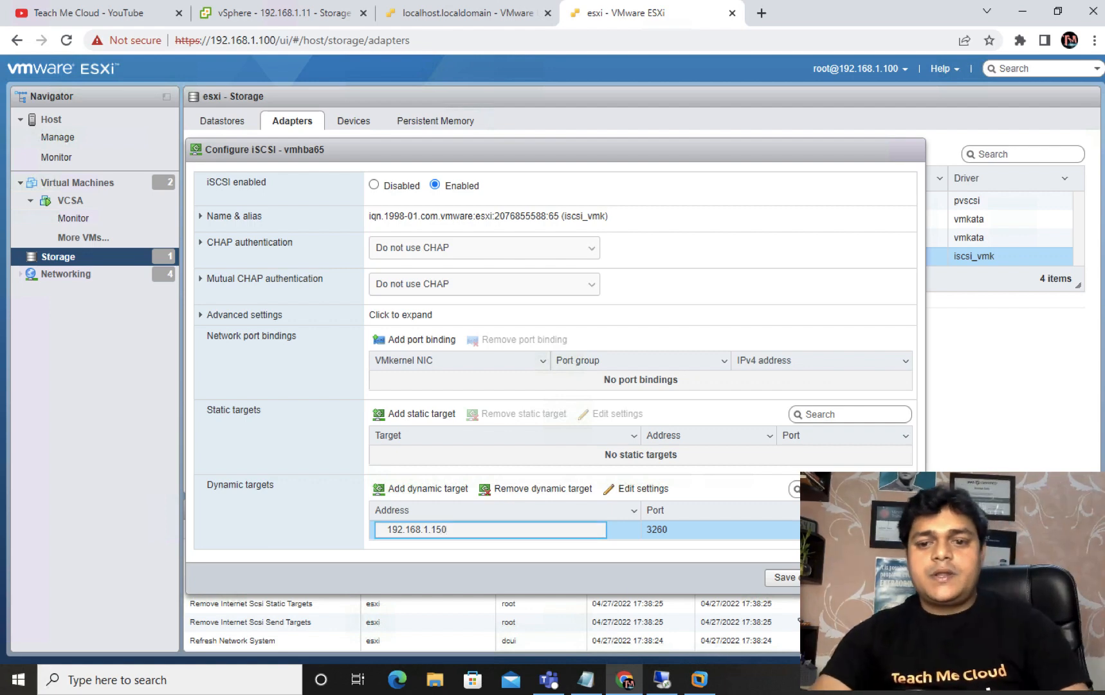
pyautogui.click(781, 577)
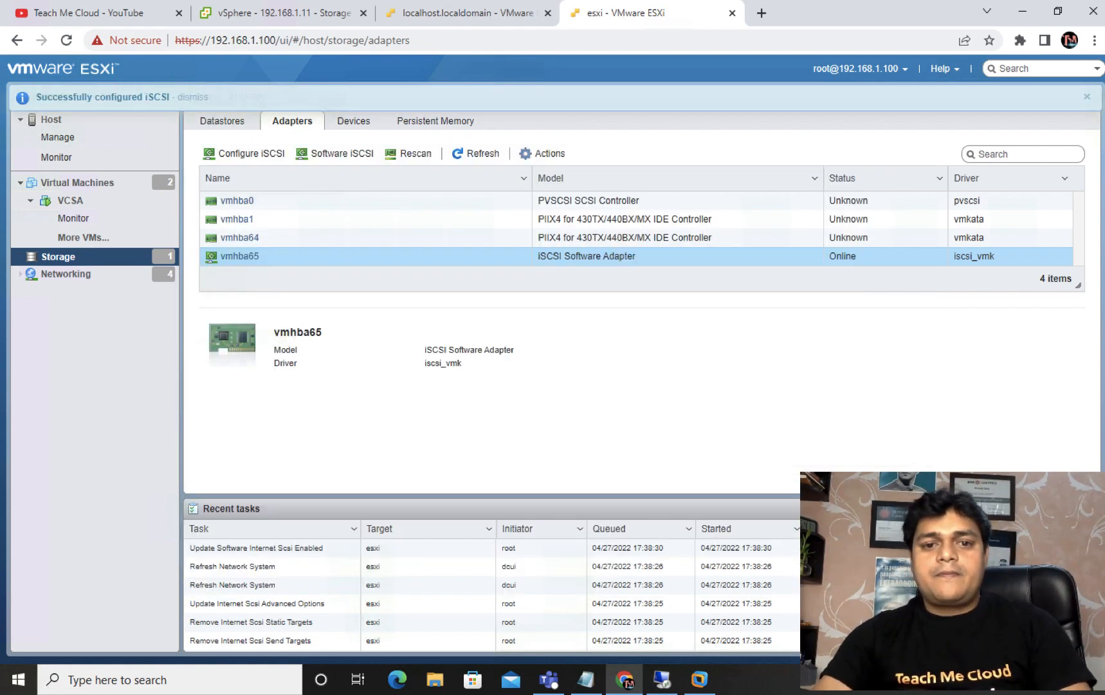
pyautogui.click(474, 155)
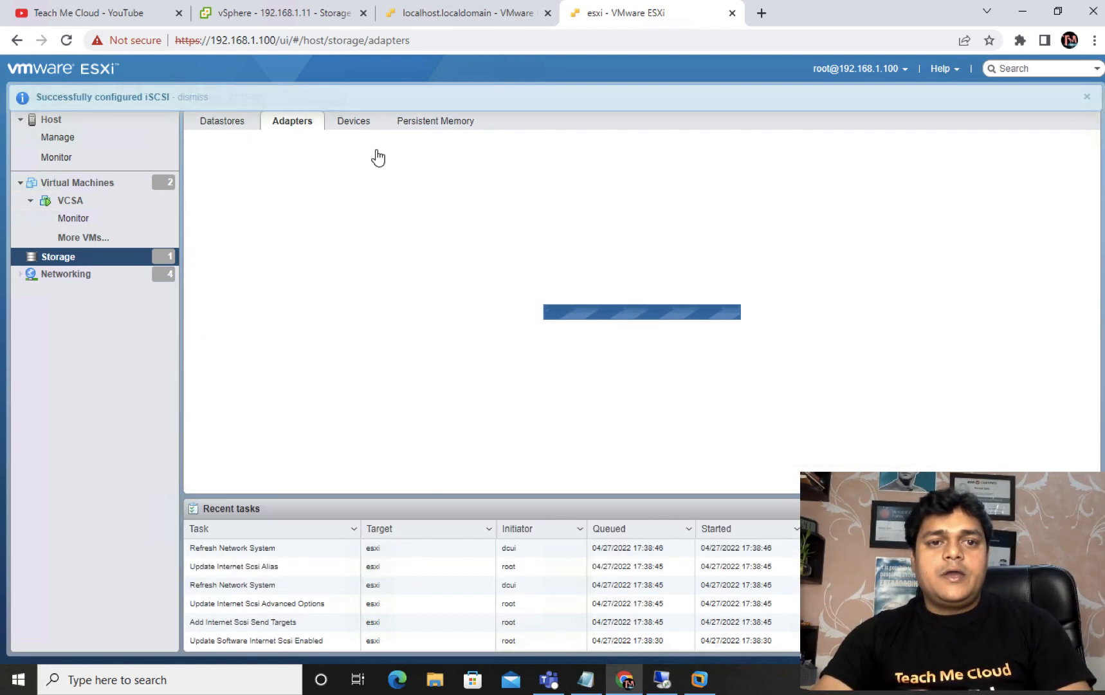
# Check the datastore list of host 192.168.1.100, view and refresh the VCSA datastore details, and recheck the storage adapters.
pyautogui.click(226, 123)
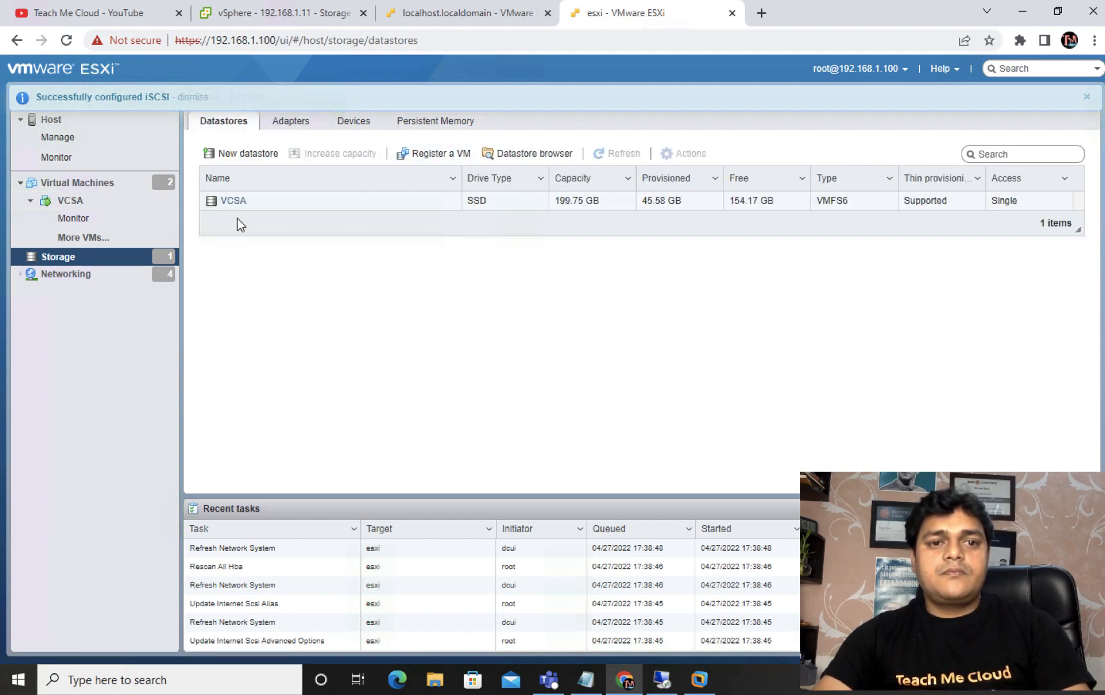
pyautogui.click(243, 202)
pyautogui.click(542, 135)
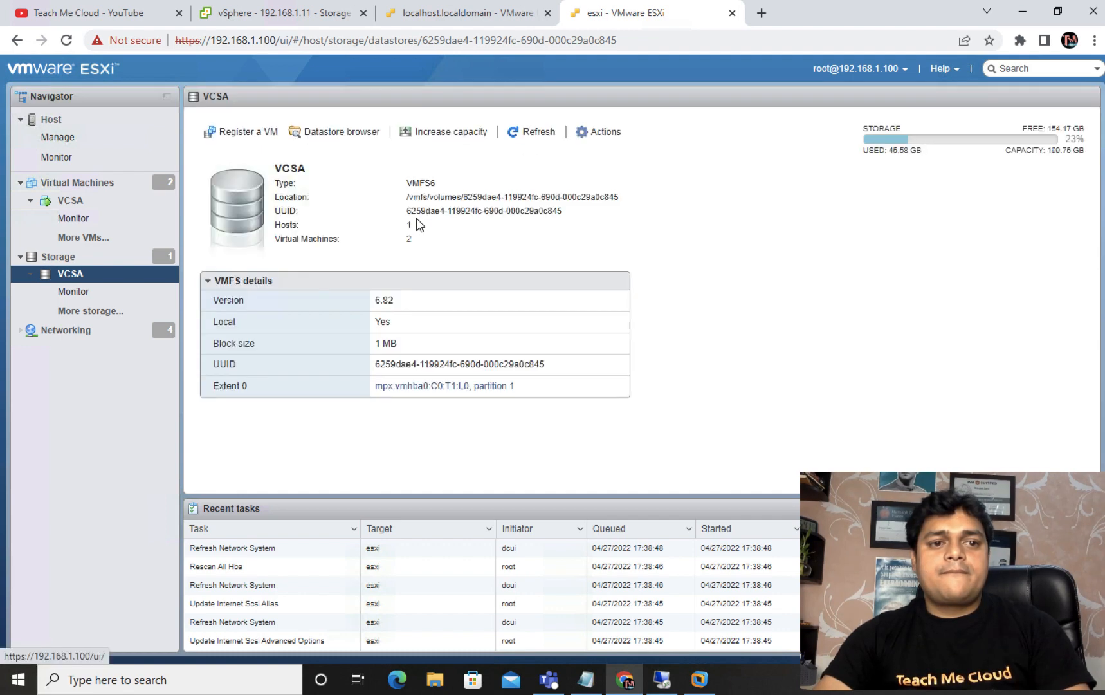
pyautogui.click(33, 256)
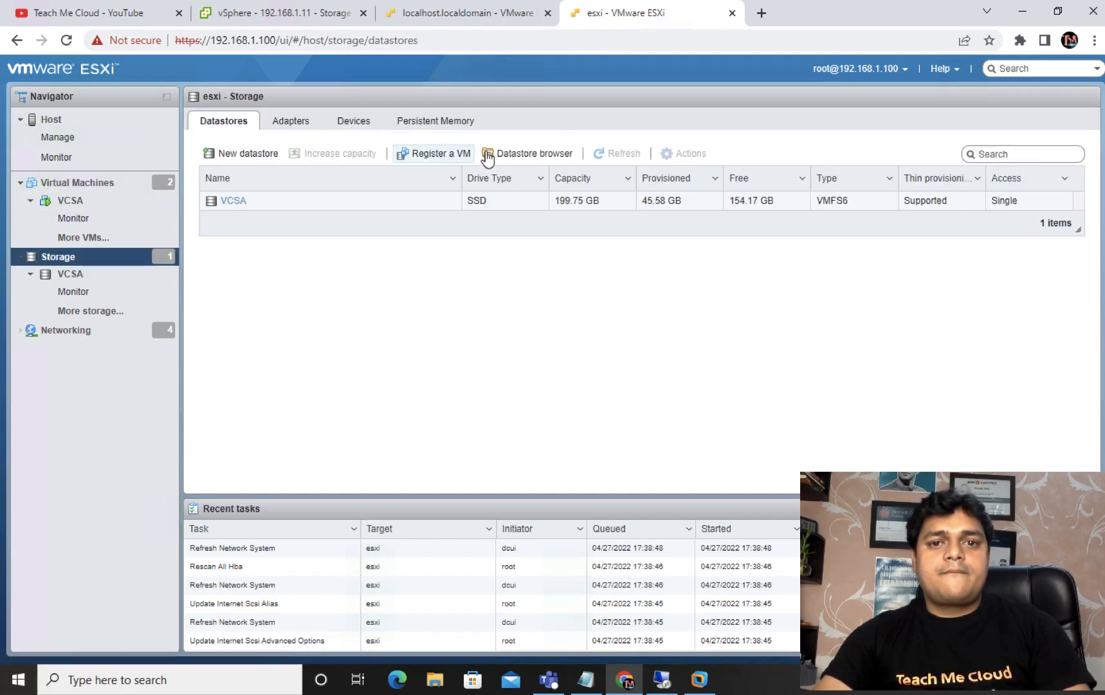
pyautogui.click(302, 125)
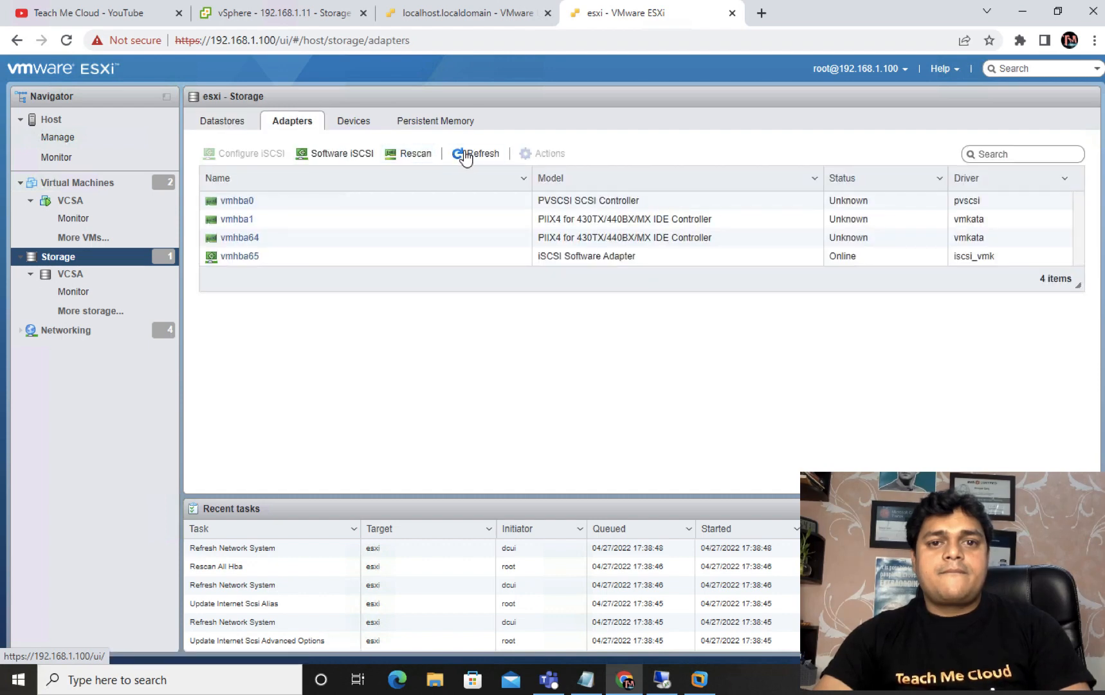
pyautogui.click(248, 123)
pyautogui.rightClick(233, 202)
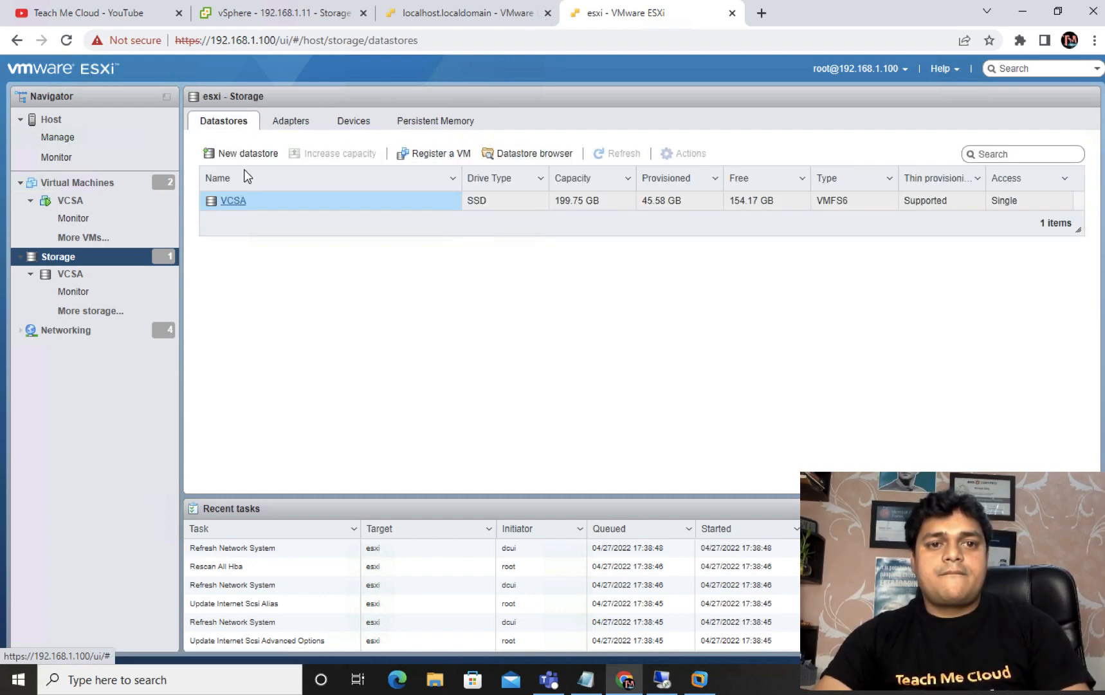
pyautogui.click(494, 309)
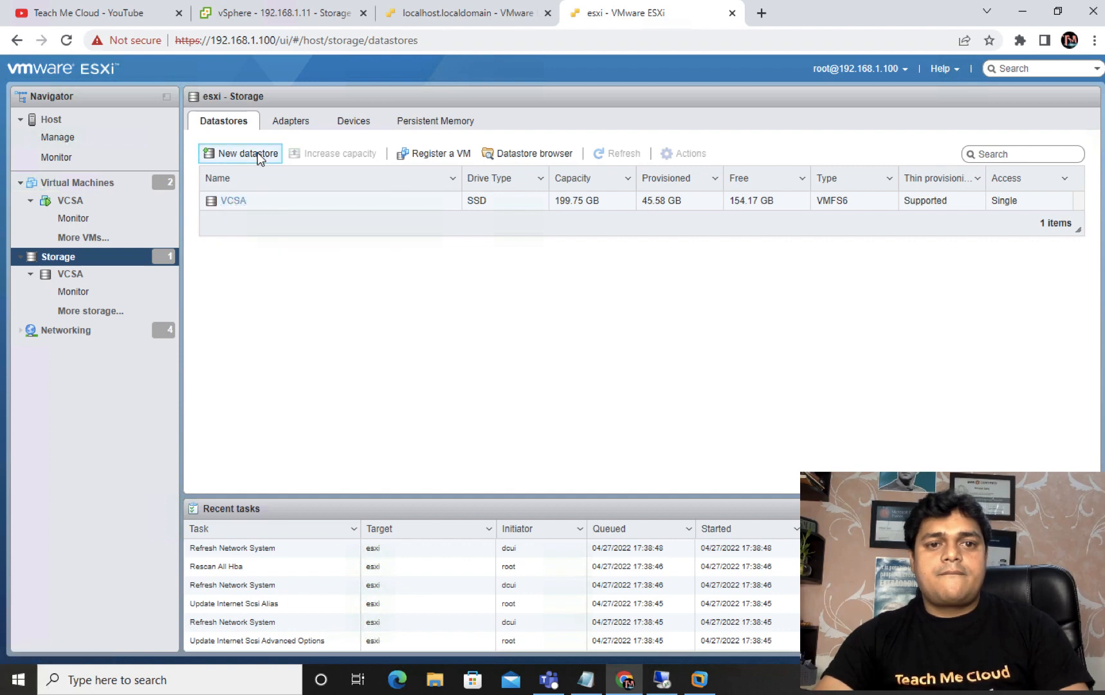
# Open the new datastore wizard and cancel it, then look through the datastore browser's VCSA folders and close it.
pyautogui.click(258, 153)
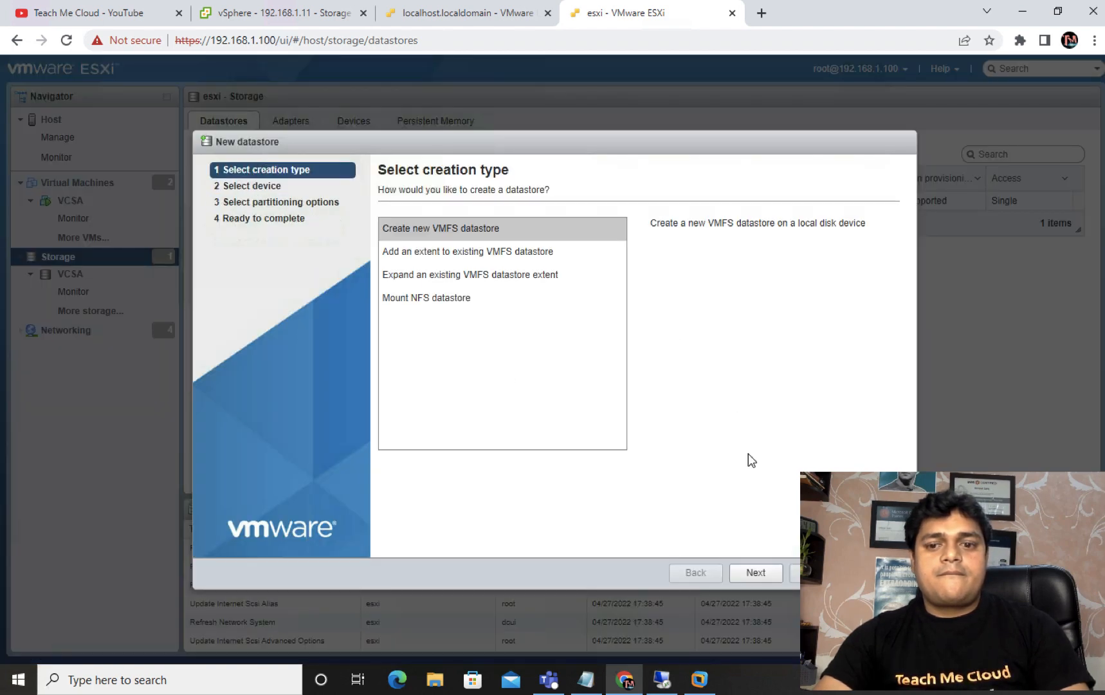
pyautogui.click(876, 573)
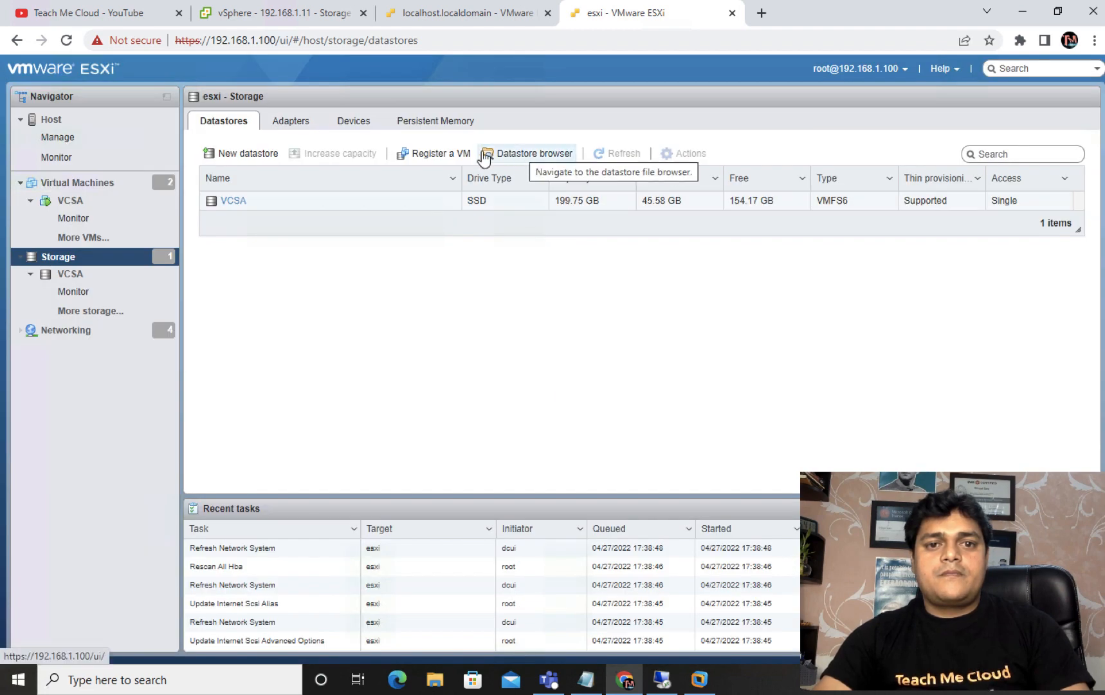
pyautogui.click(428, 153)
pyautogui.click(882, 537)
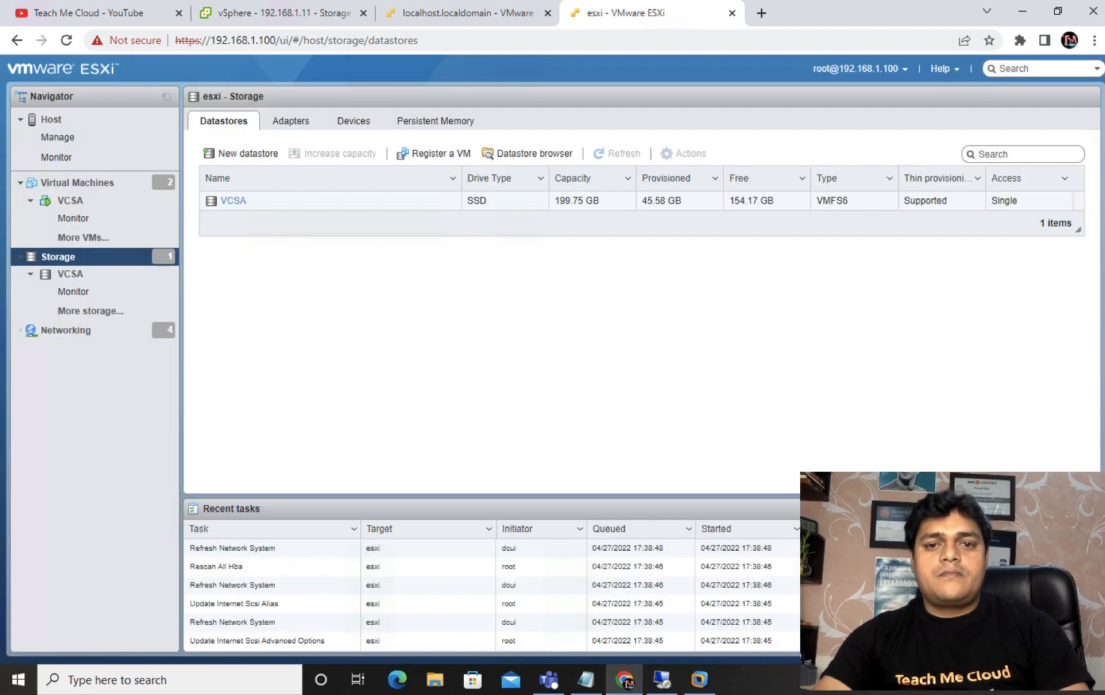
pyautogui.click(534, 153)
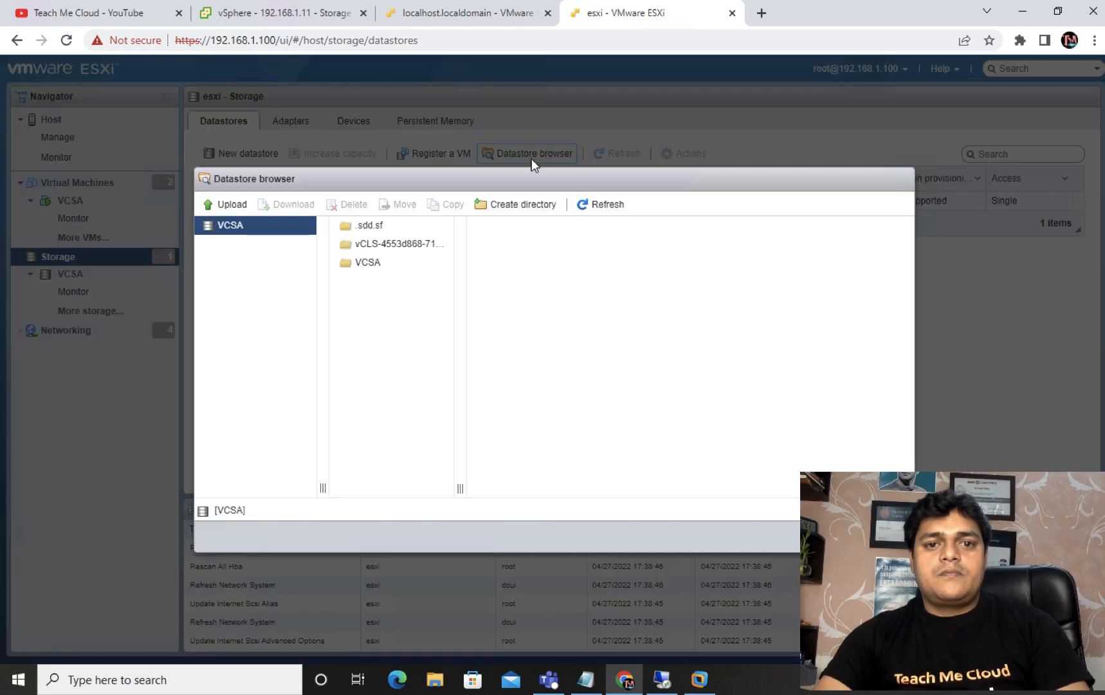
pyautogui.click(885, 537)
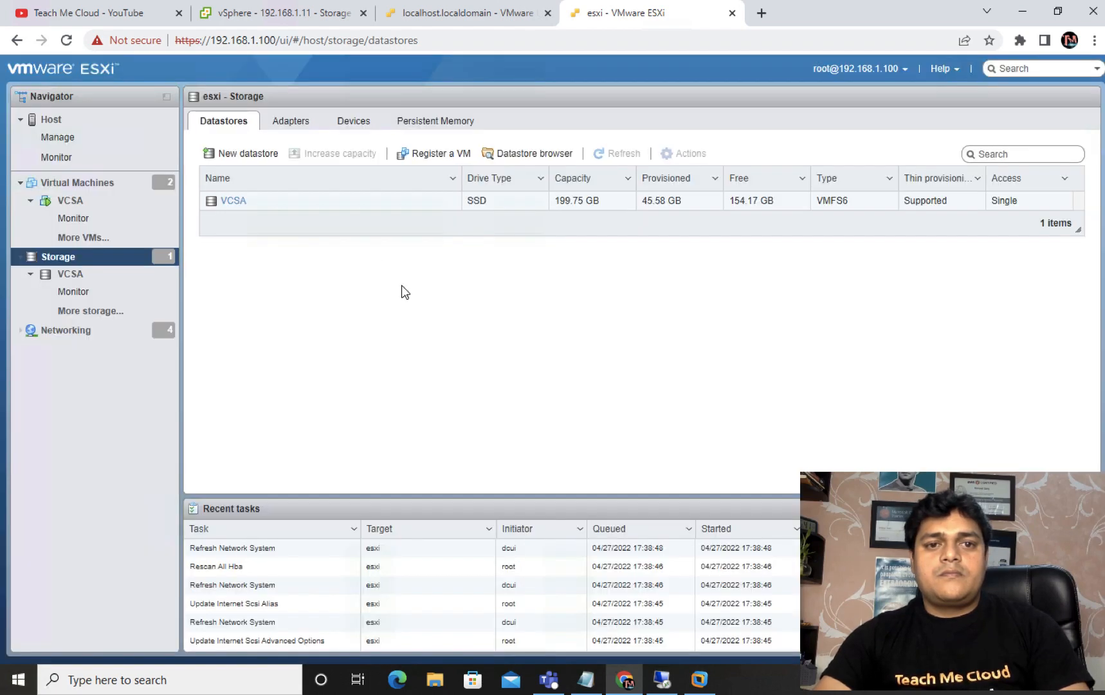
# View the VCSA datastore's details once more and return to the host's datastore list.
pyautogui.rightClick(521, 299)
pyautogui.click(58, 277)
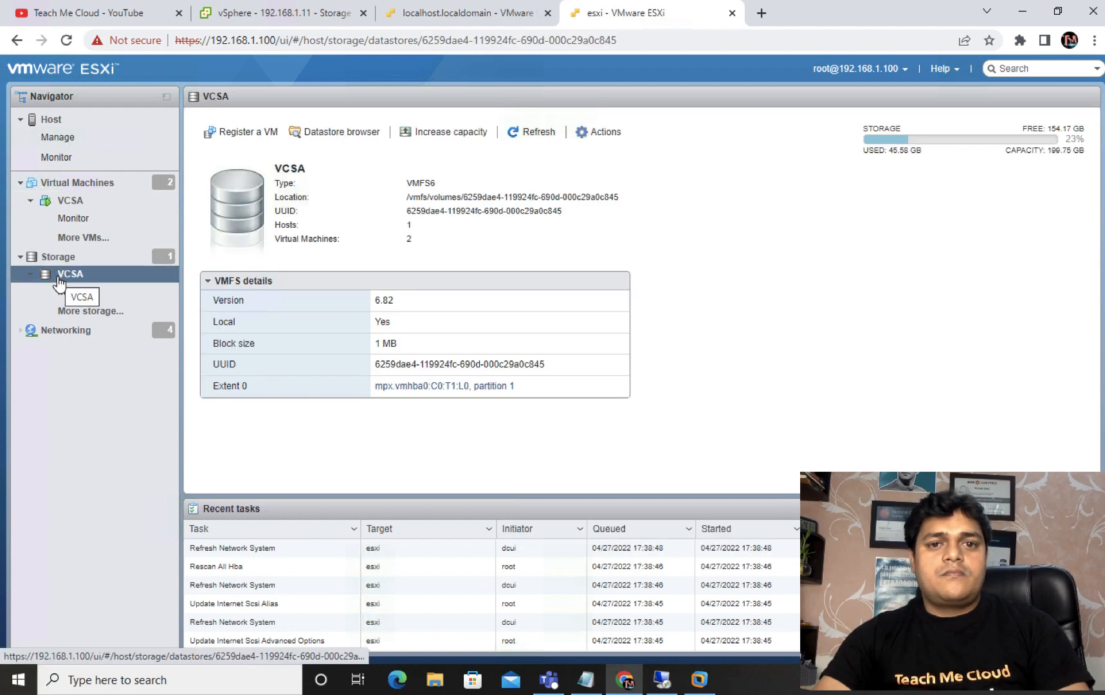
pyautogui.click(75, 257)
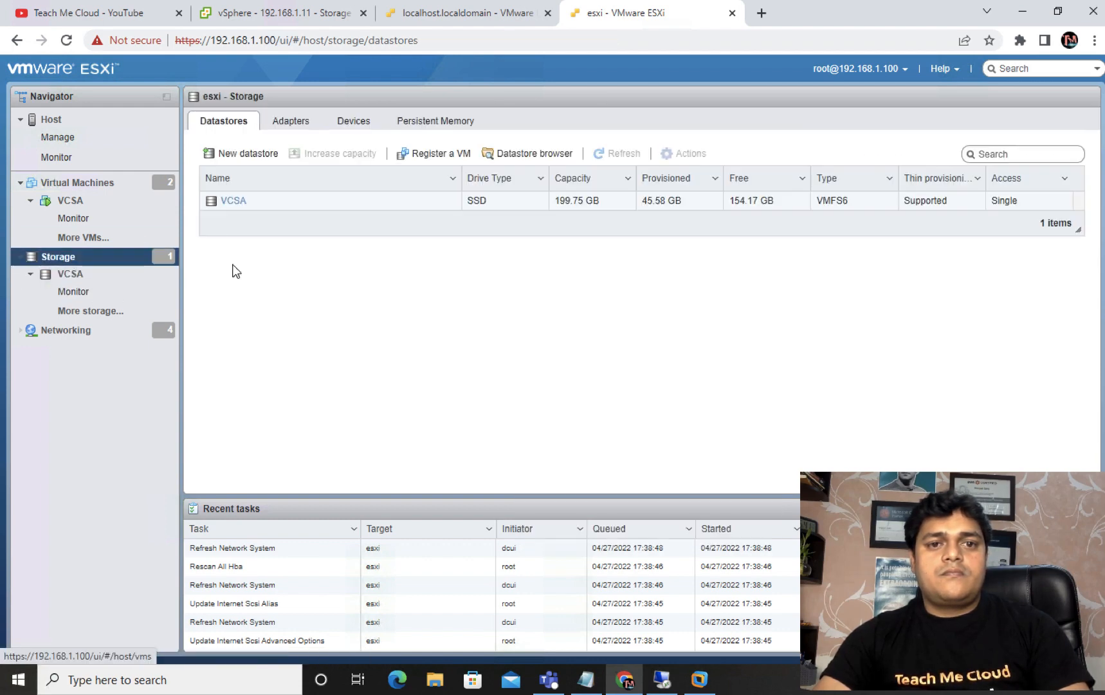
# Check the virtual machine list of host 192.168.1.100, then return to its datastore list and look for Share-storage.
pyautogui.click(82, 183)
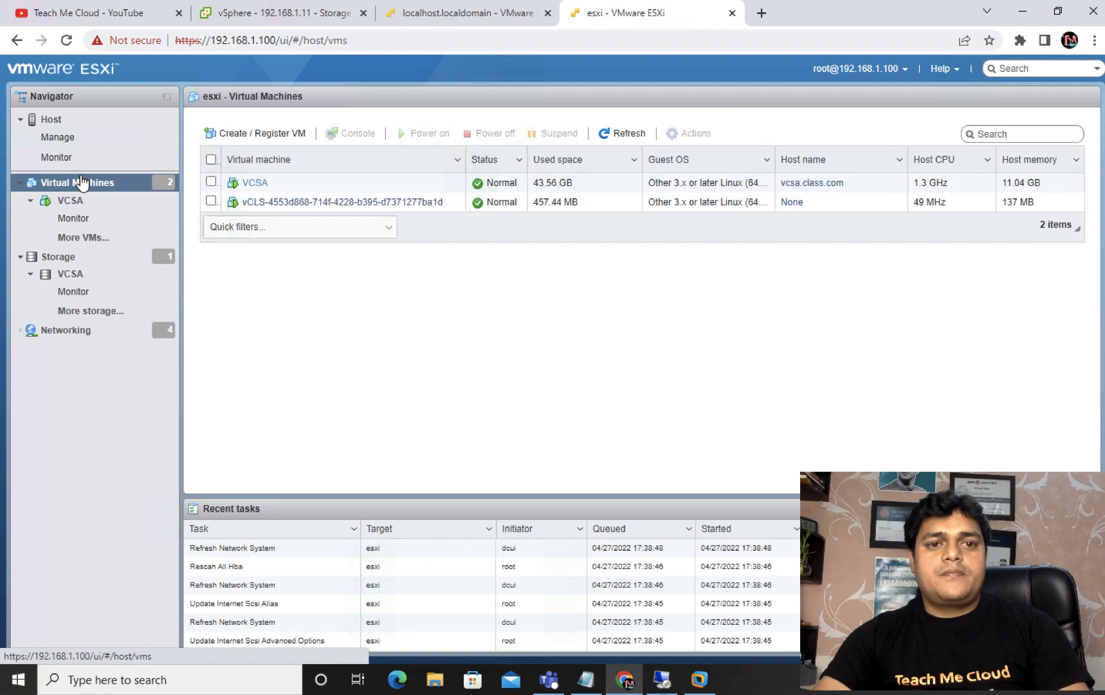
pyautogui.click(58, 257)
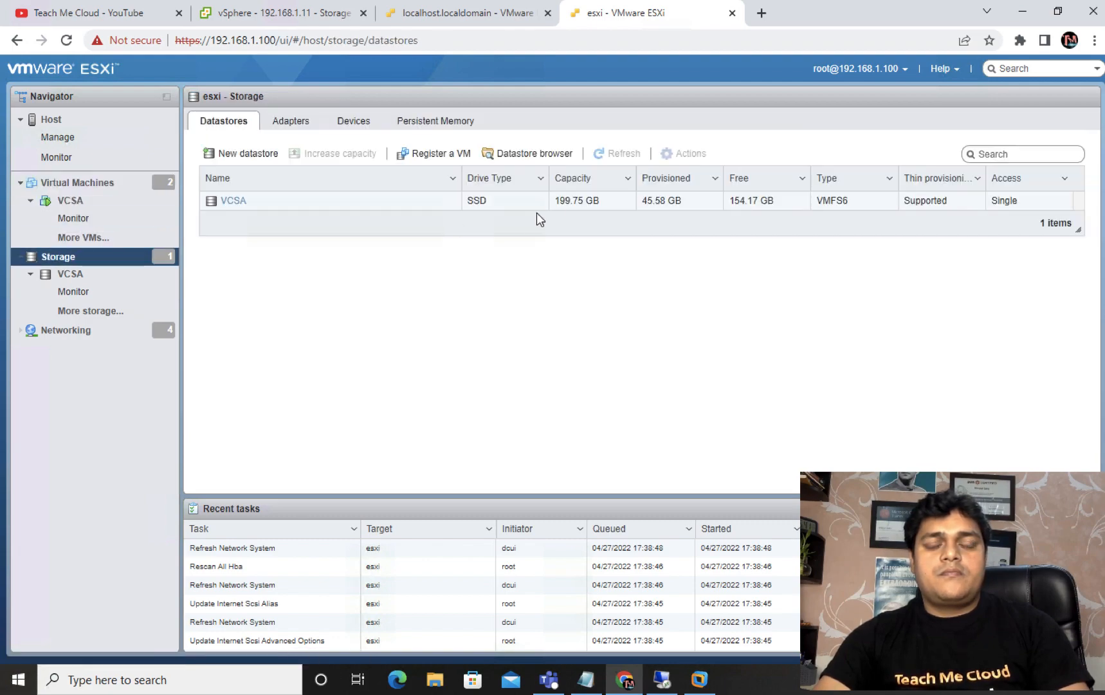
pyautogui.hotkey('ctrl', 'Left')
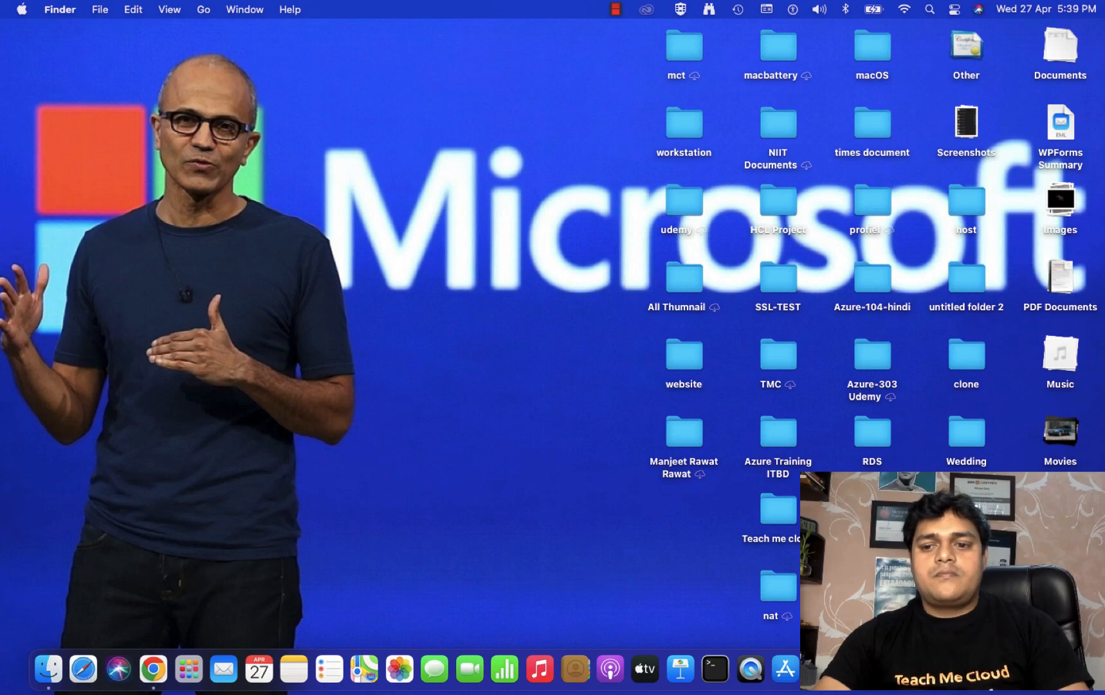
pyautogui.rightClick(1030, 669)
pyautogui.hotkey('ctrl', 'Right')
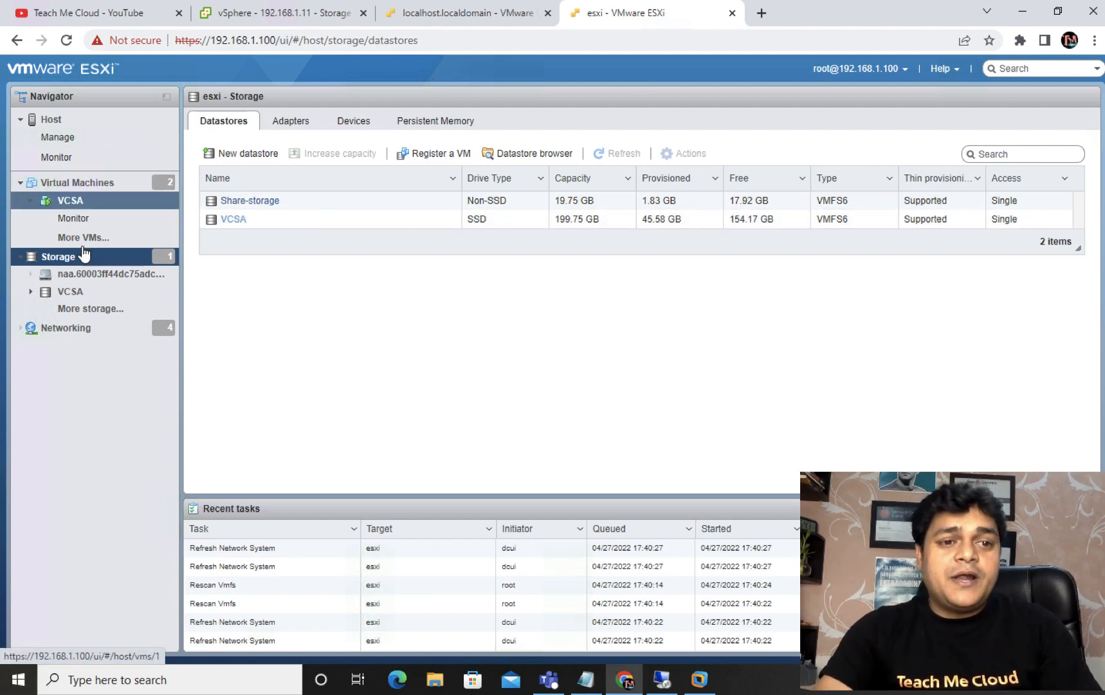
# Review the enabled services of the vmk0 VMkernel NIC on host 192.168.1.100 and save its settings.
pyautogui.click(75, 334)
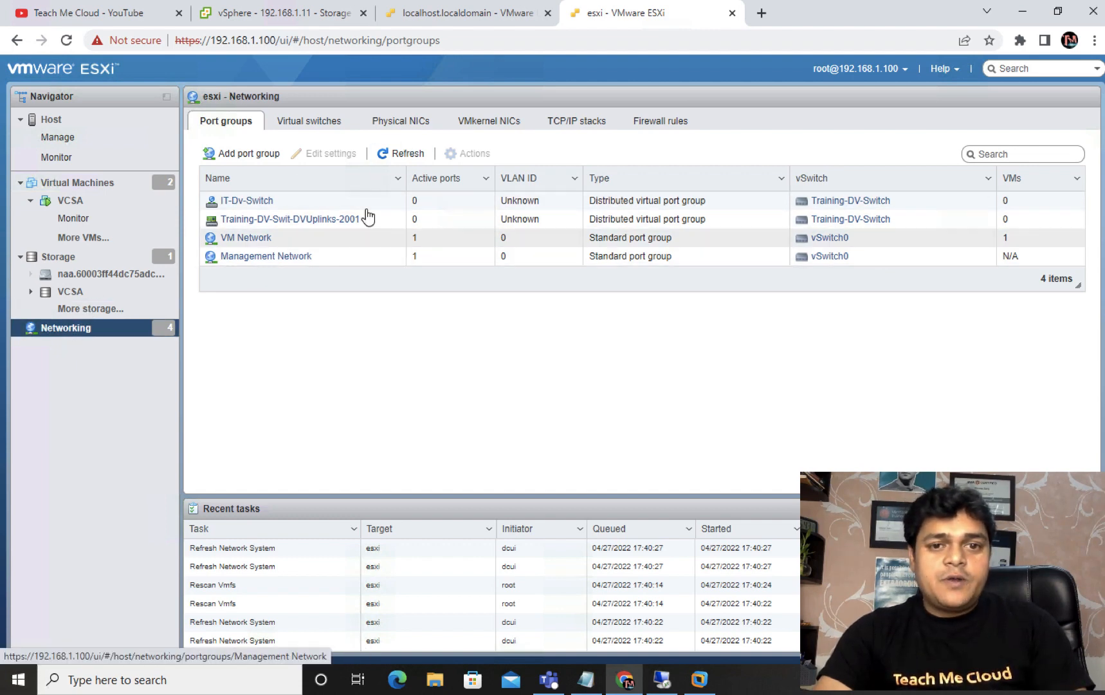
pyautogui.click(478, 120)
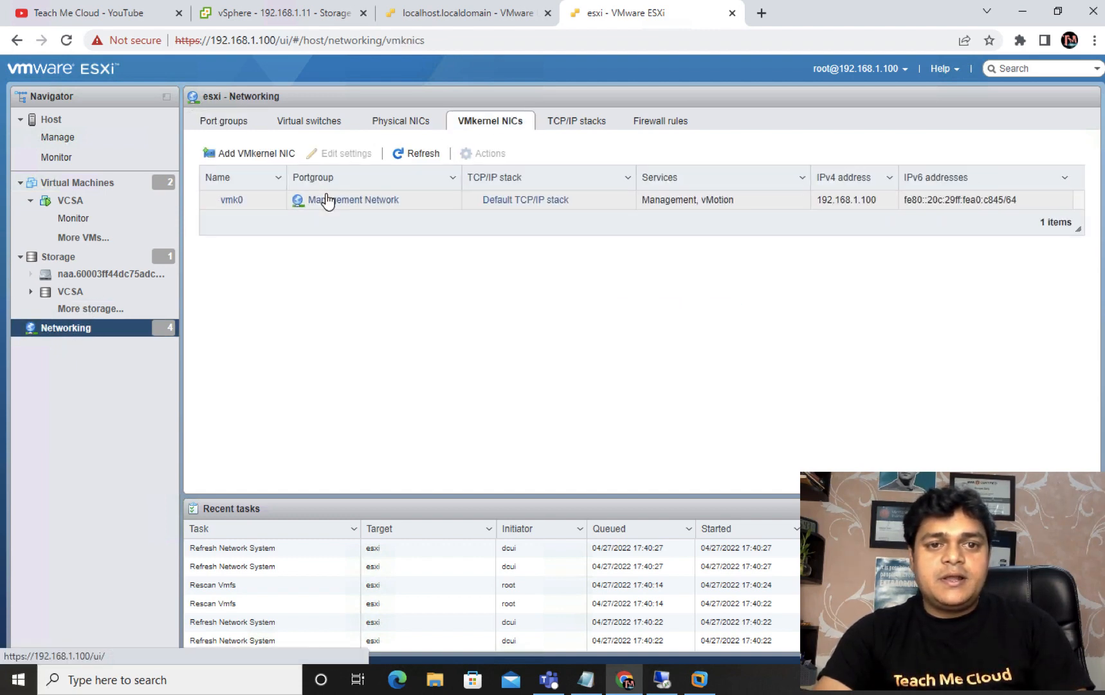
pyautogui.click(234, 202)
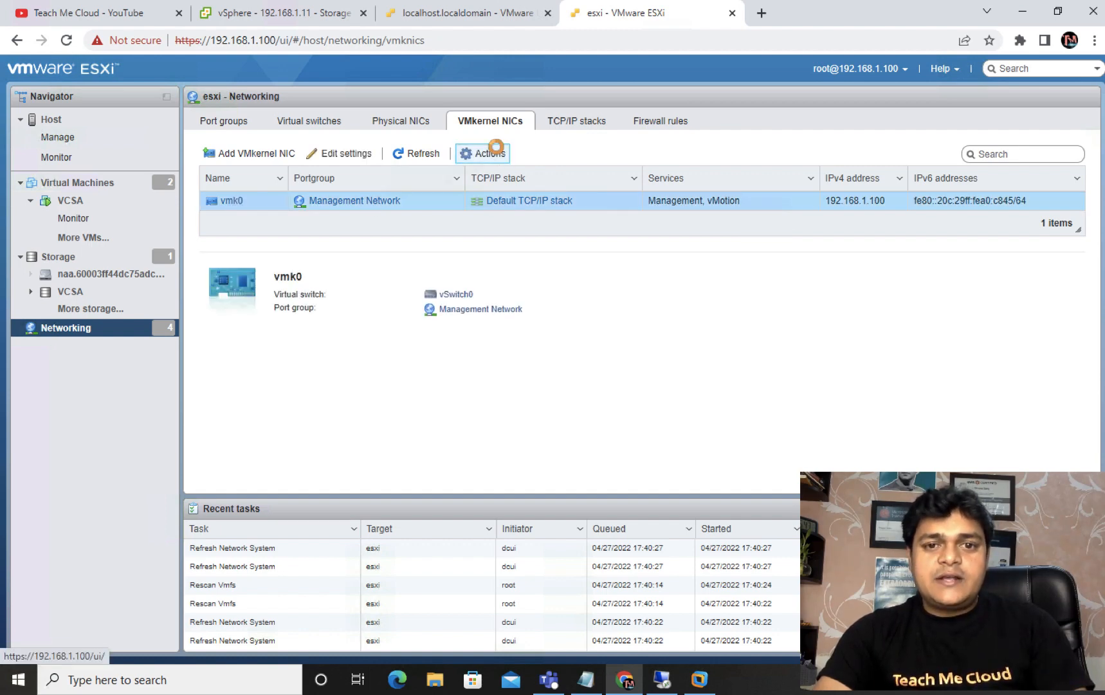
pyautogui.click(500, 156)
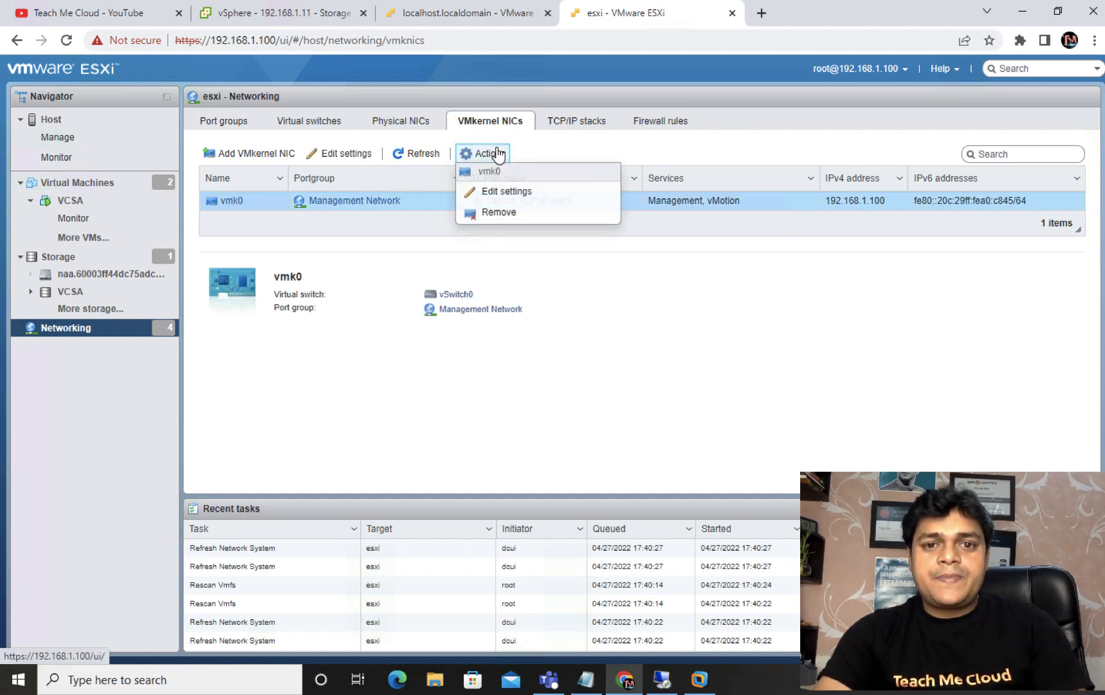
pyautogui.click(501, 191)
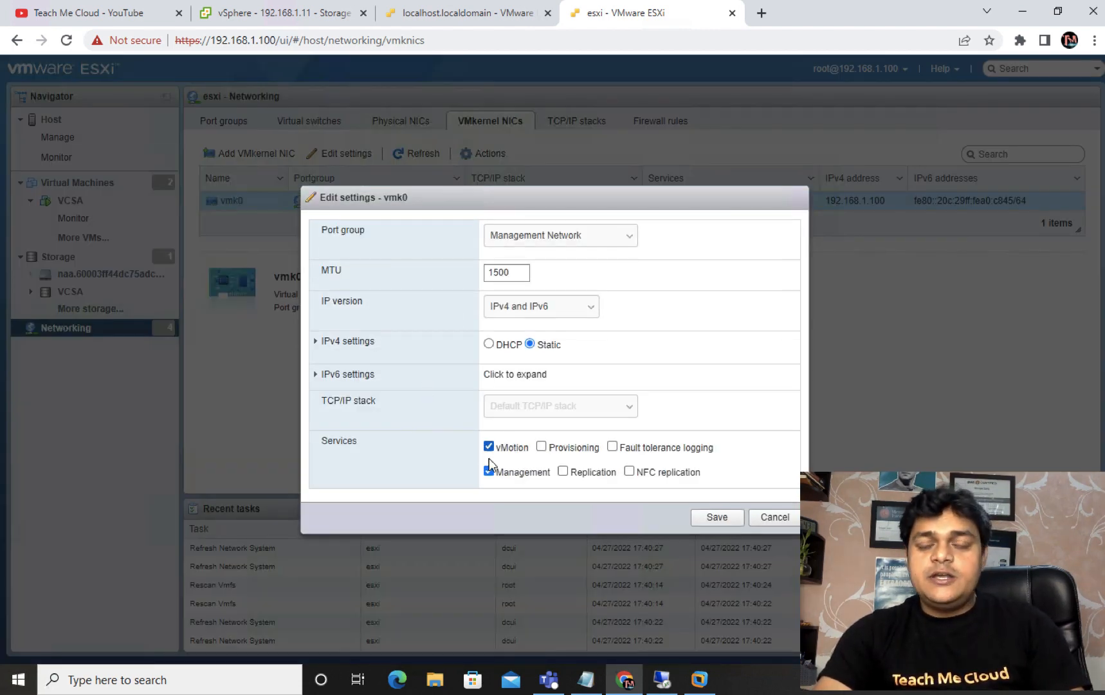
pyautogui.click(716, 518)
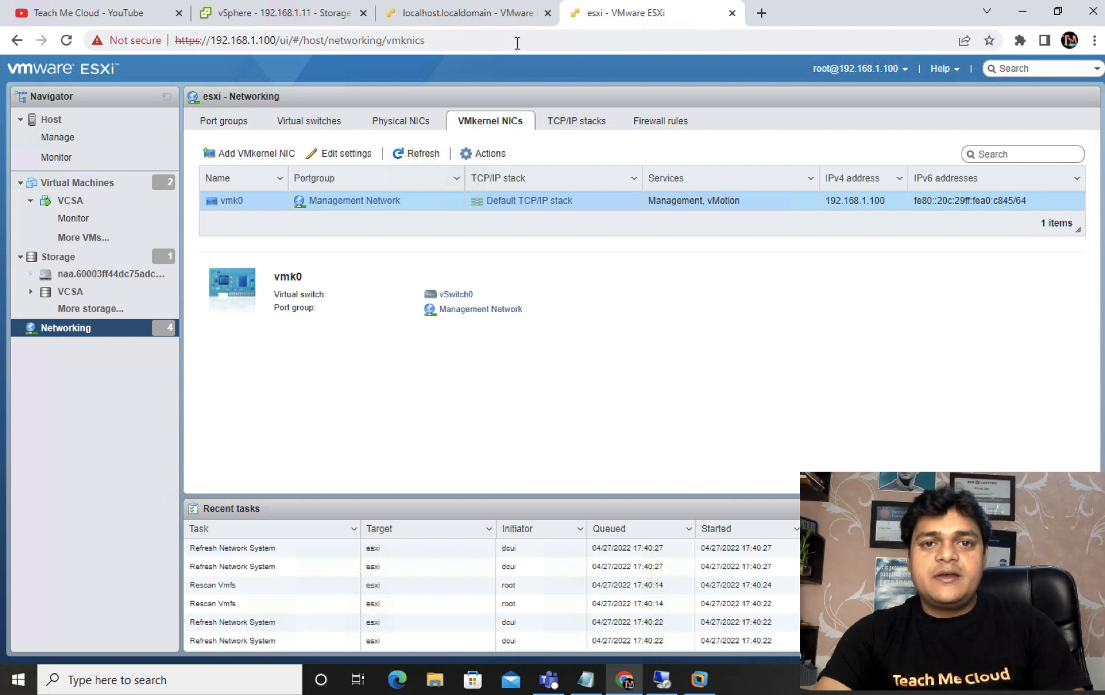
# On host 192.168.1.11, edit the vmk0 VMkernel NIC with the vMotion and Management services selected and save the configuration.
pyautogui.click(506, 13)
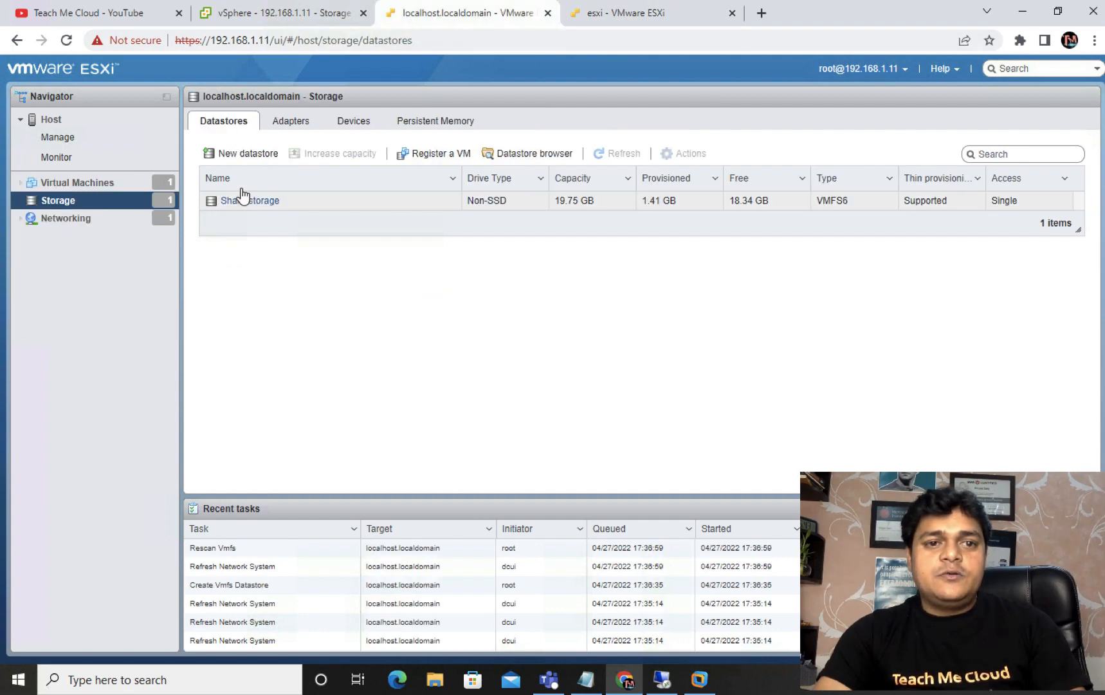
pyautogui.rightClick(82, 218)
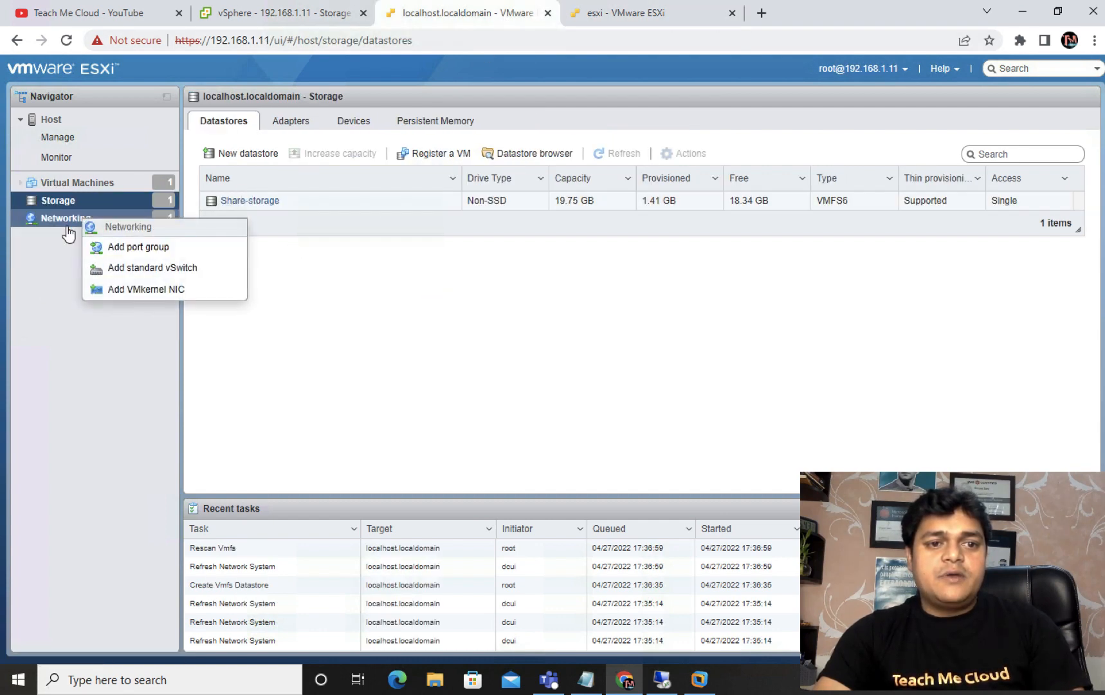
pyautogui.click(67, 225)
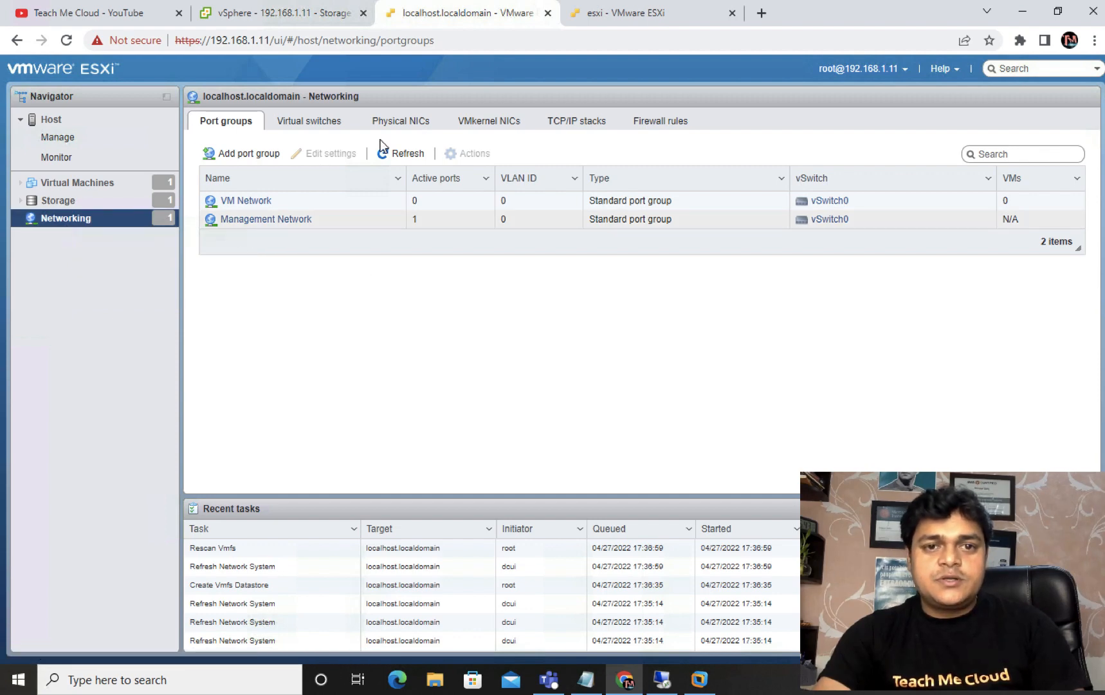
pyautogui.click(479, 121)
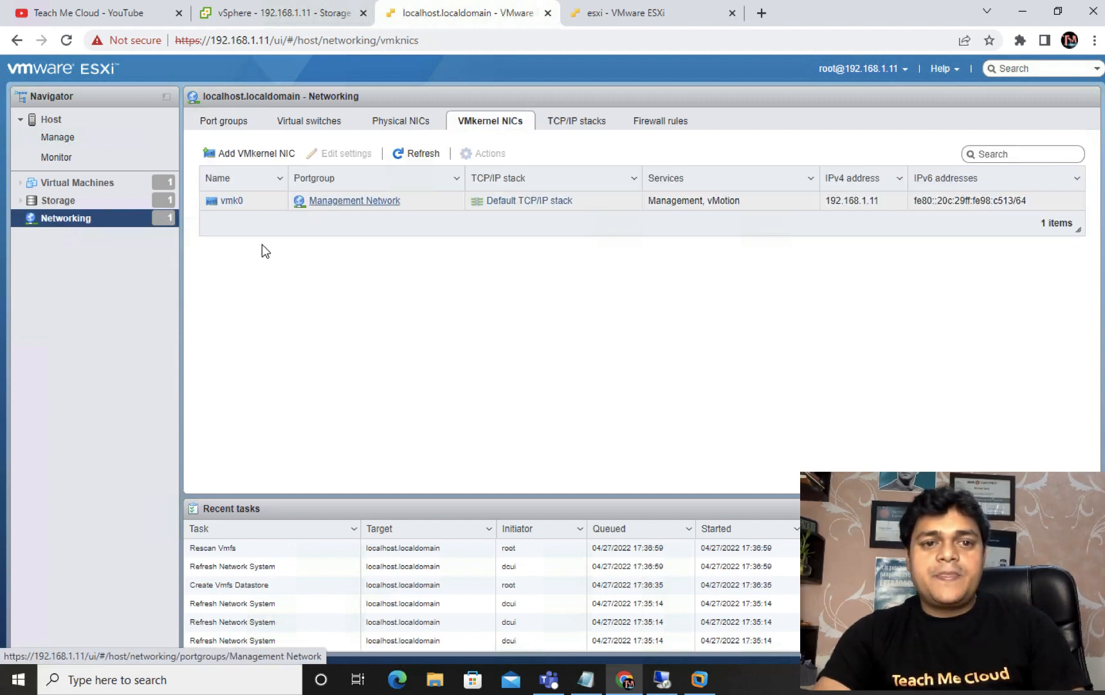
pyautogui.doubleClick(230, 201)
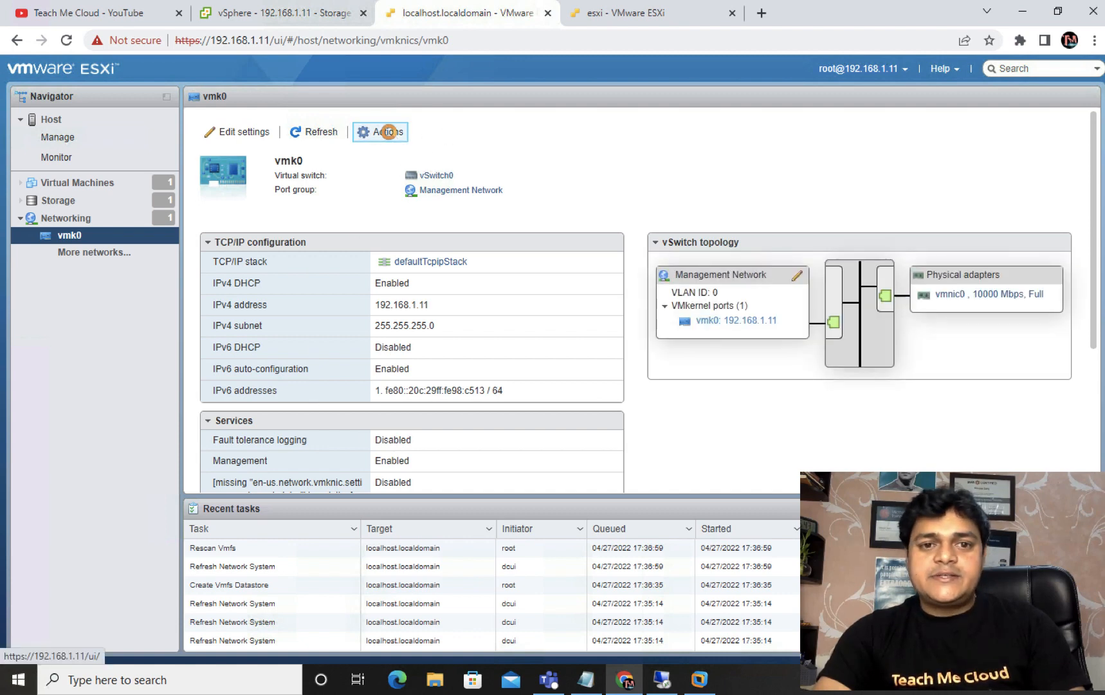
pyautogui.click(386, 132)
pyautogui.click(404, 169)
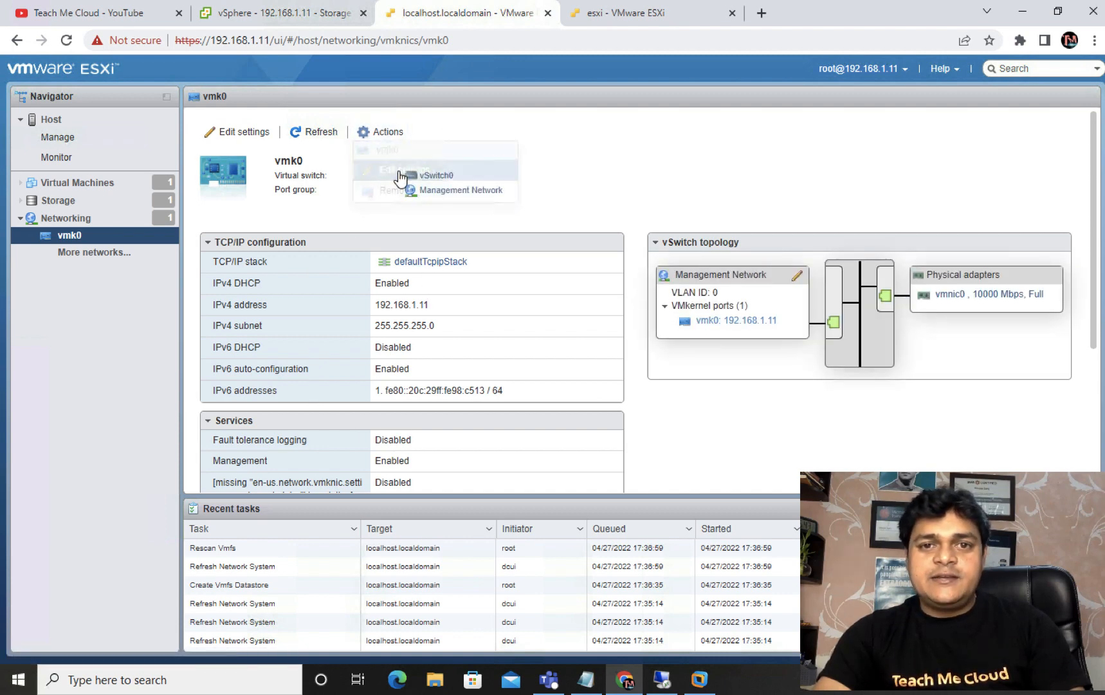
pyautogui.click(489, 446)
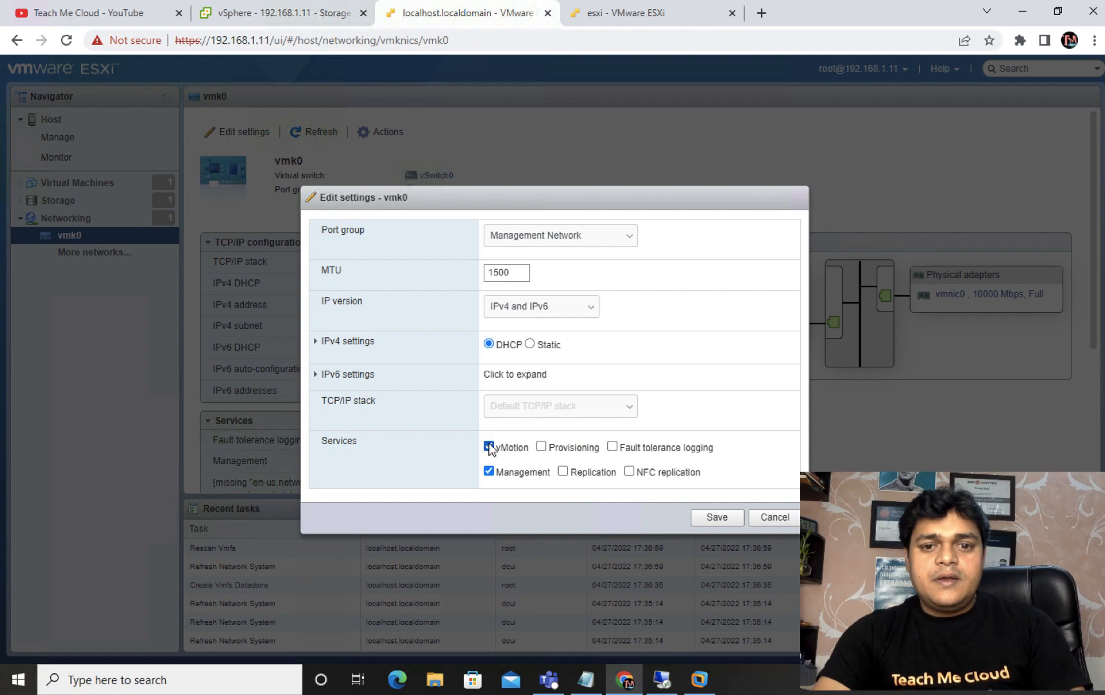
pyautogui.click(715, 517)
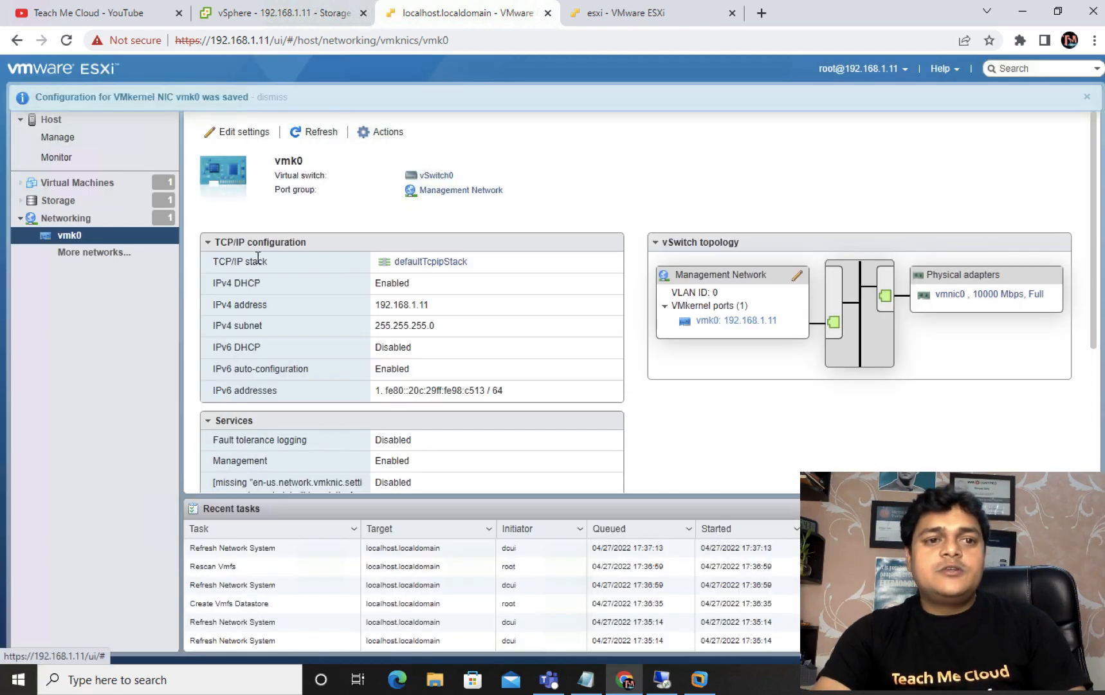
# Open the virtual machine list of host 192.168.1.11 and start the wizard to create a new virtual machine.
pyautogui.rightClick(66, 186)
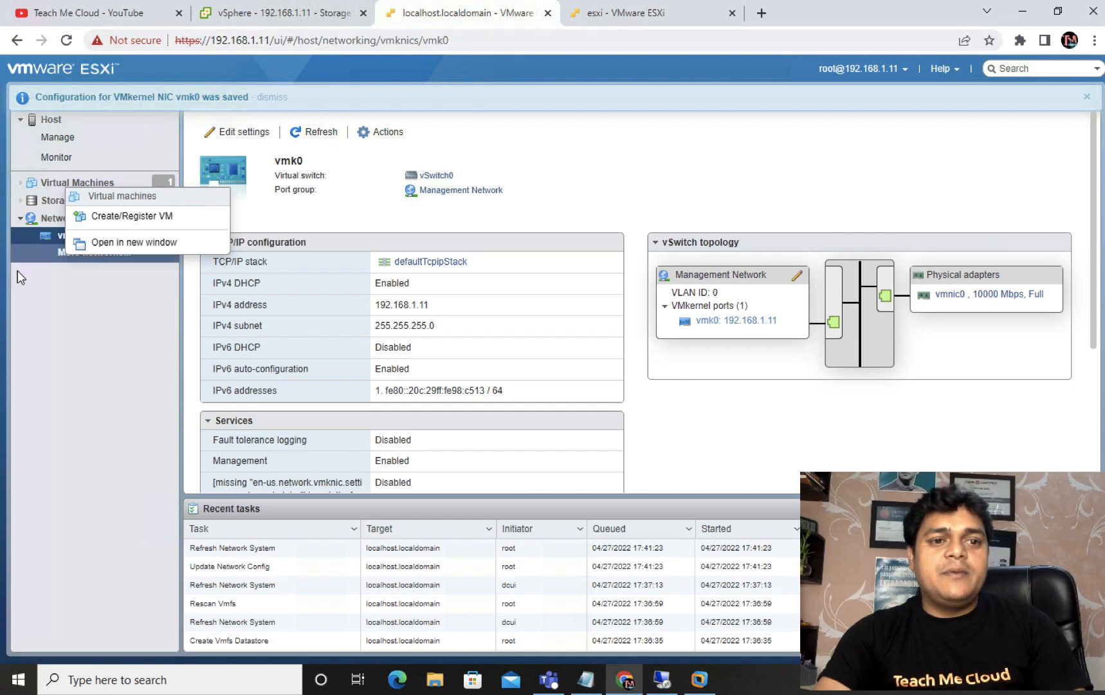
pyautogui.click(107, 185)
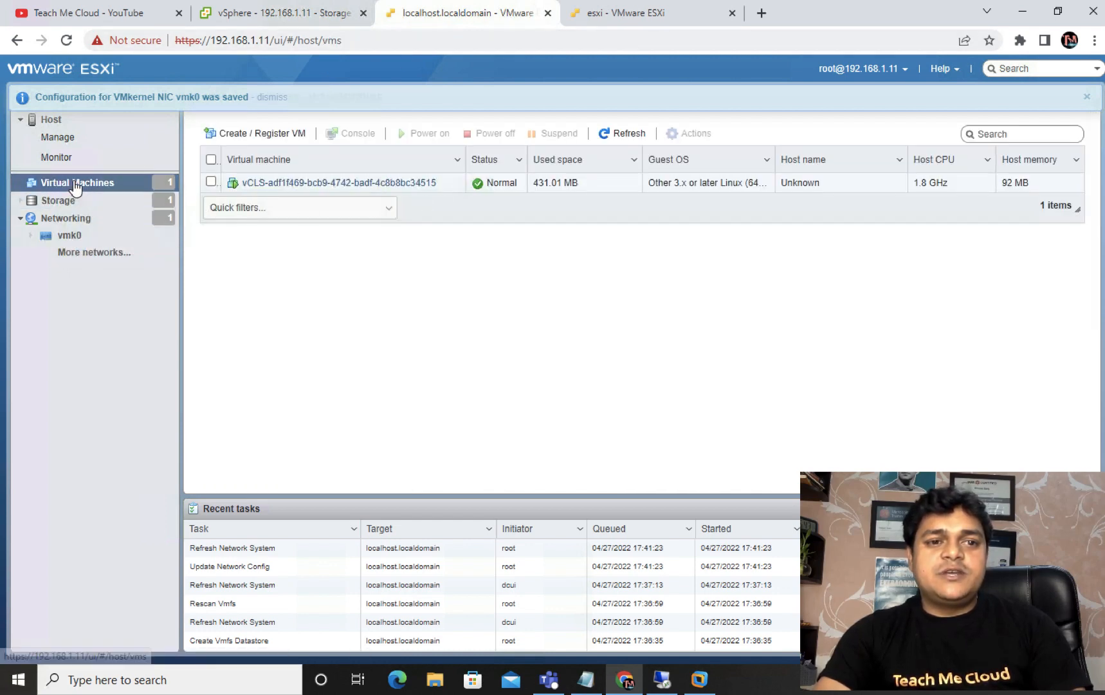
pyautogui.rightClick(77, 185)
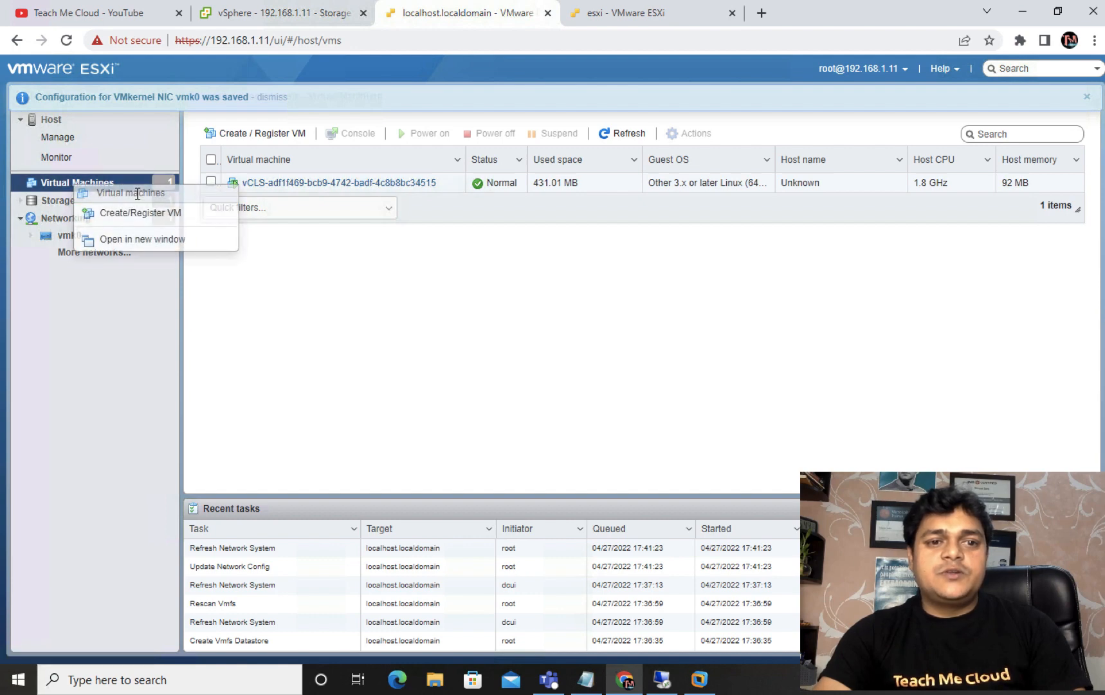
pyautogui.click(567, 247)
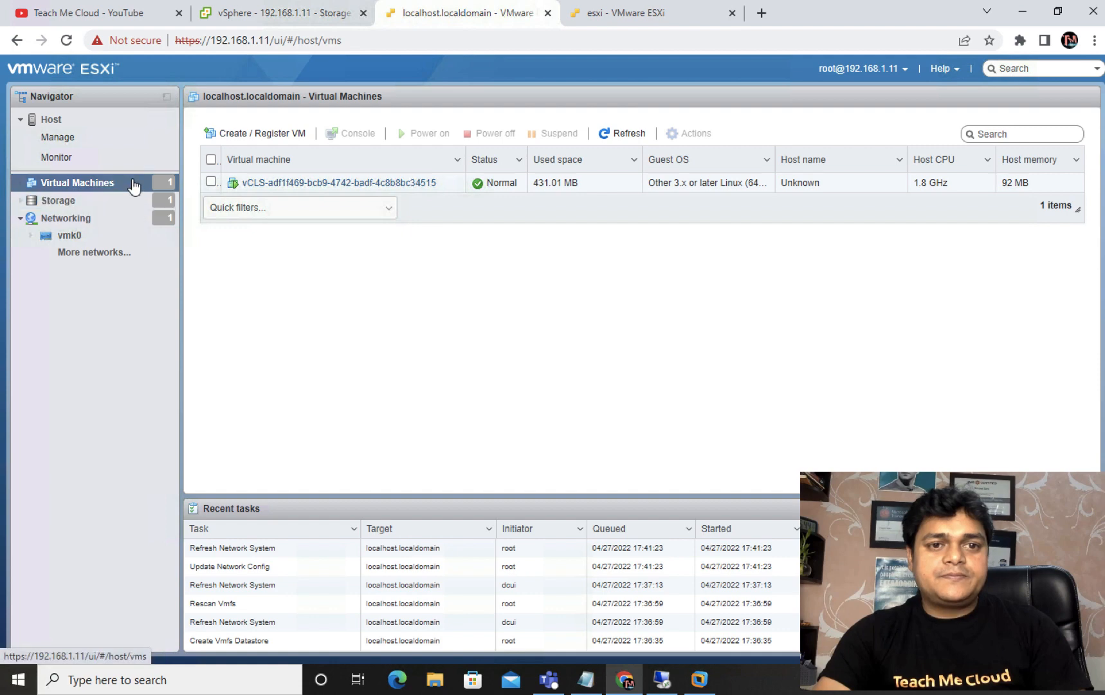
pyautogui.click(249, 135)
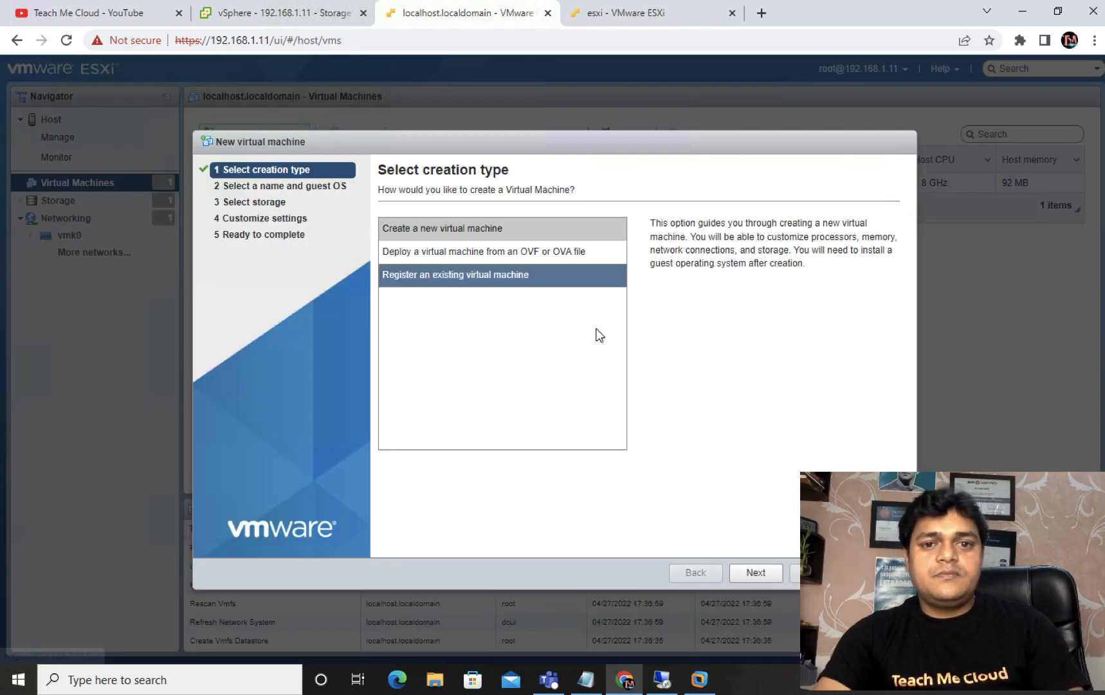
pyautogui.click(755, 573)
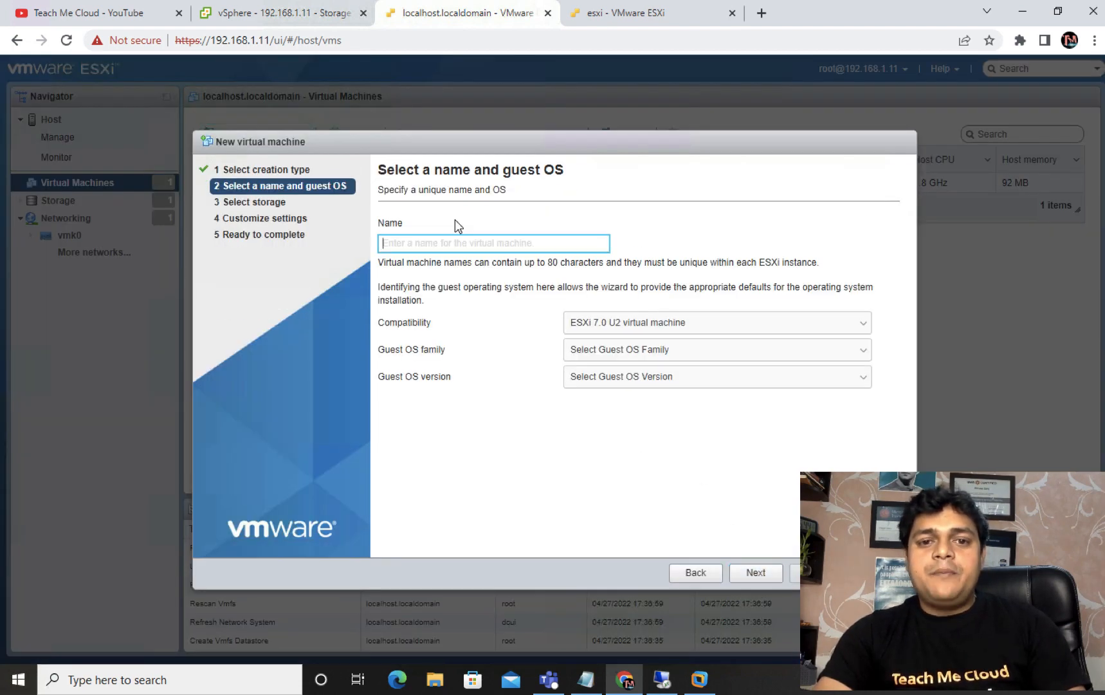
# Name the VM Windows-10 with ESXi 7.0 U2 compatibility, guest OS Windows, version Microsoft Windows 10 (64-bit), and accept Share-storage as its storage.
pyautogui.click(456, 242)
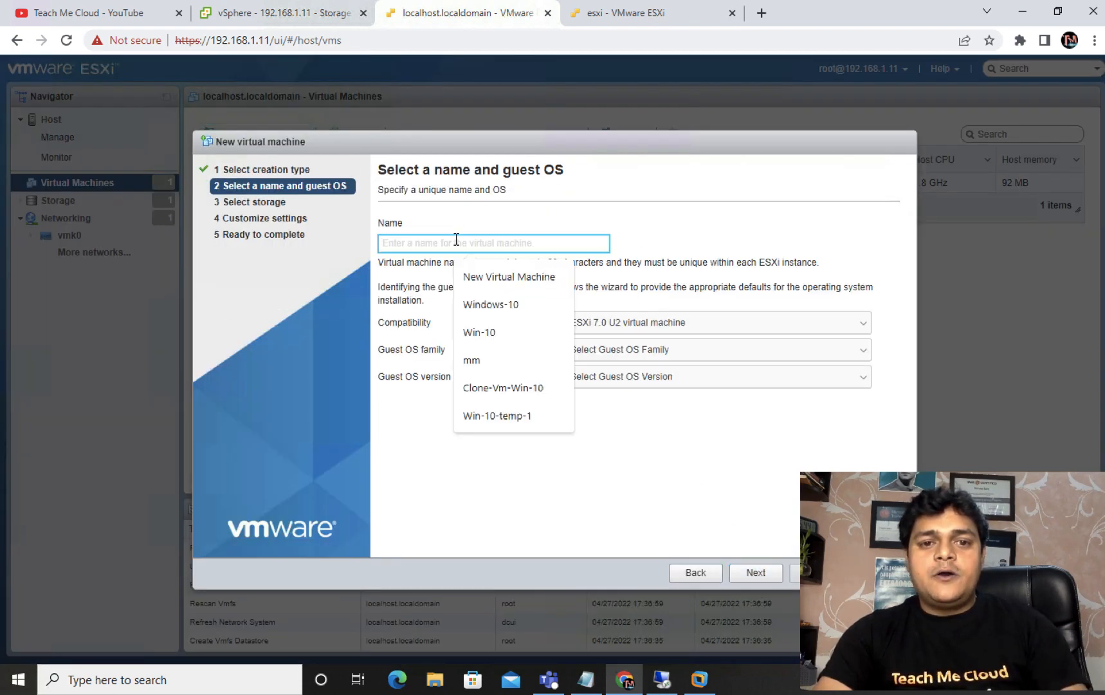
pyautogui.click(497, 306)
pyautogui.click(653, 323)
pyautogui.click(654, 323)
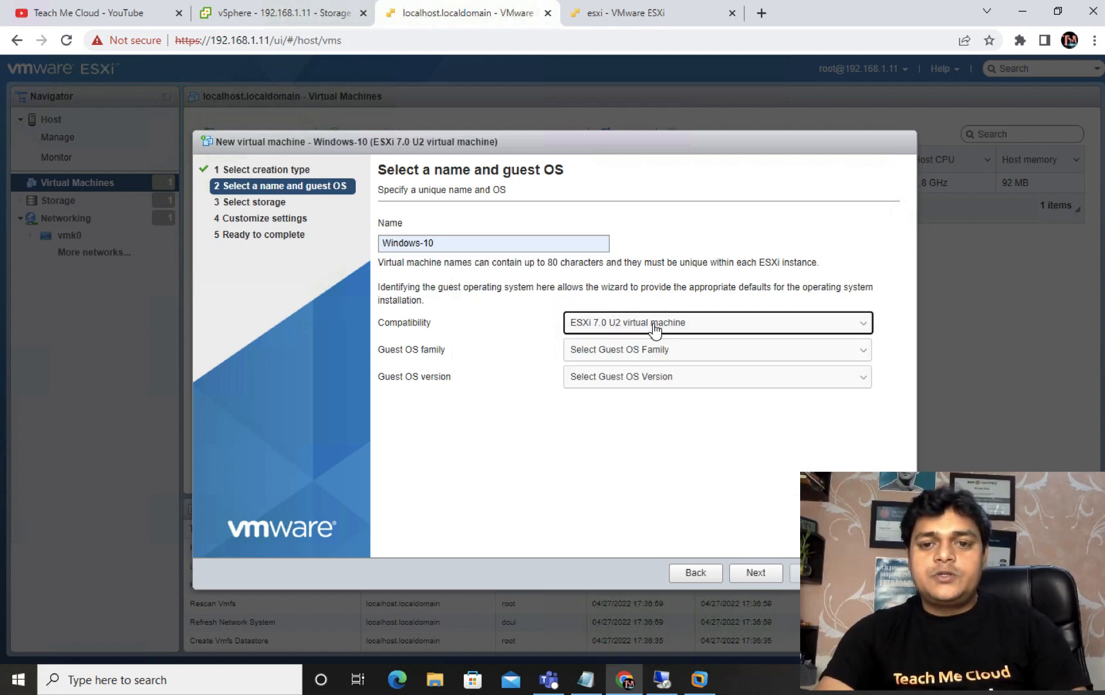
pyautogui.click(651, 349)
pyautogui.click(592, 413)
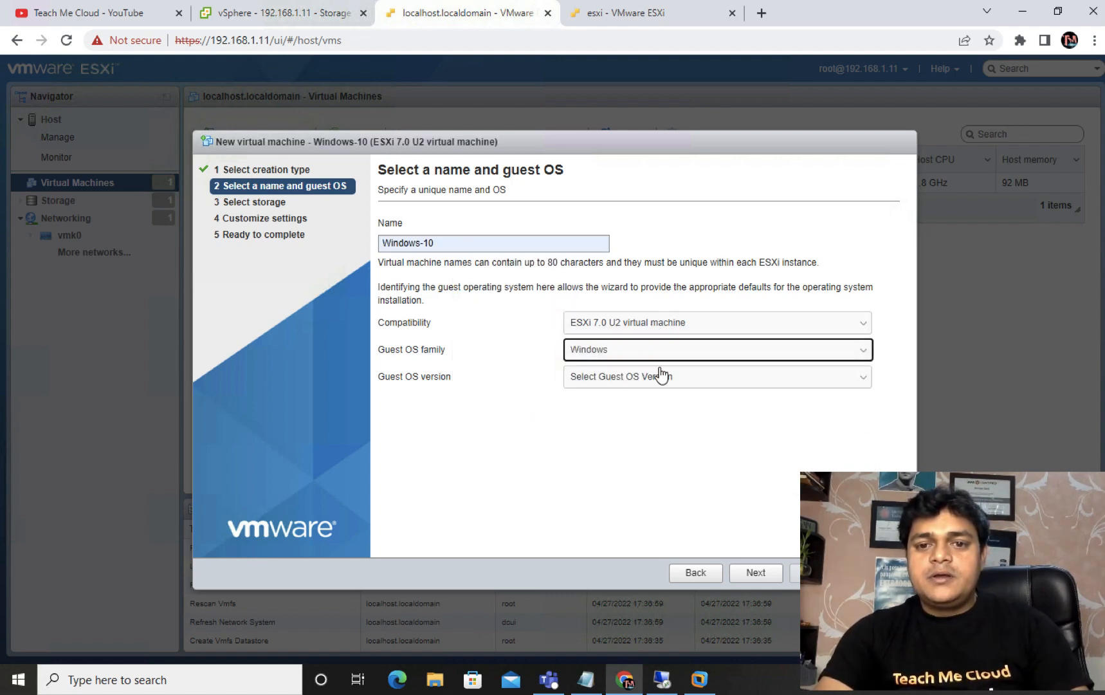
pyautogui.click(657, 378)
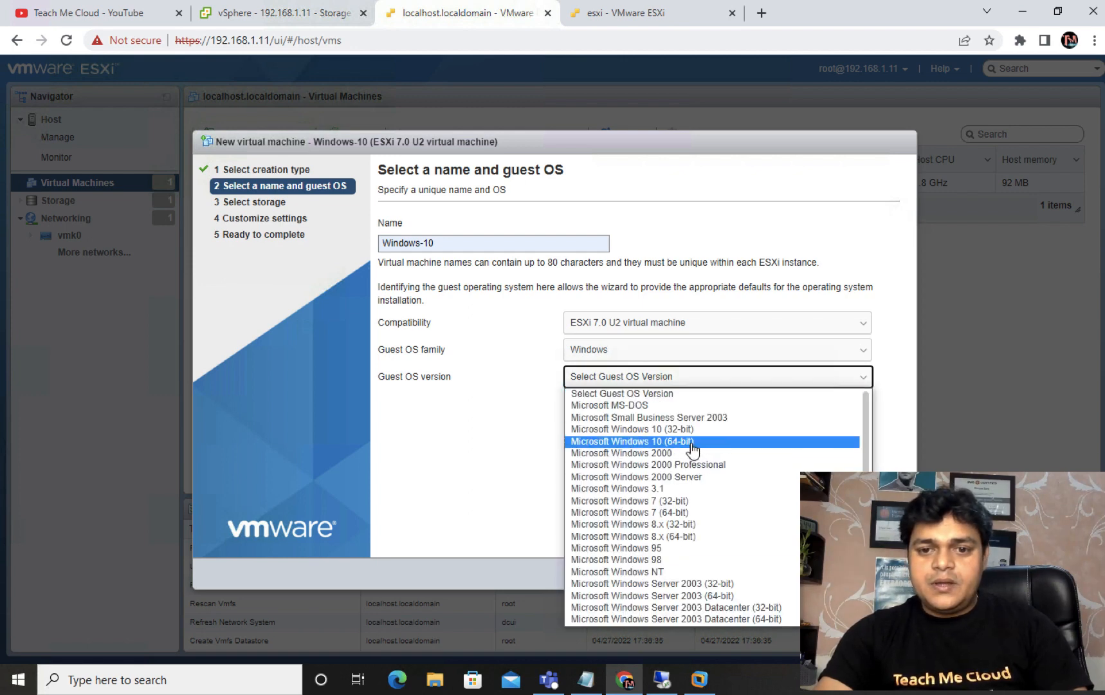
pyautogui.click(633, 442)
pyautogui.click(756, 573)
pyautogui.click(758, 575)
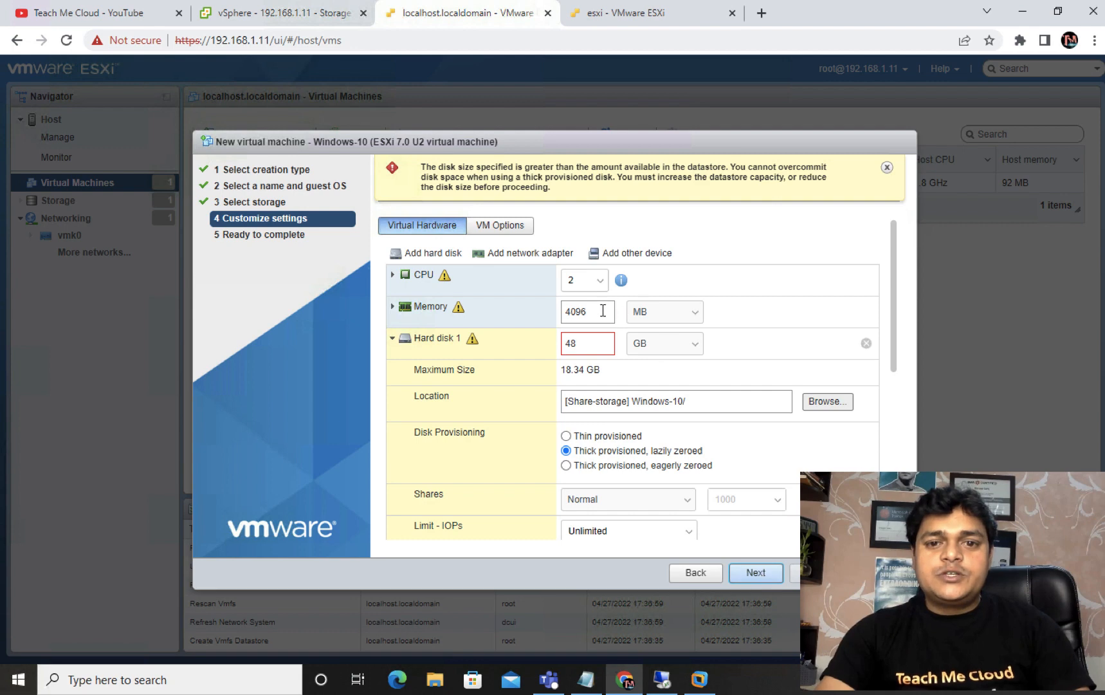
# Set the VM's memory to 2021 MB and hard disk 1 to 10 GB, and try to continue past the hardware settings.
pyautogui.moveTo(602, 311); pyautogui.dragTo(513, 315)
pyautogui.write('20')
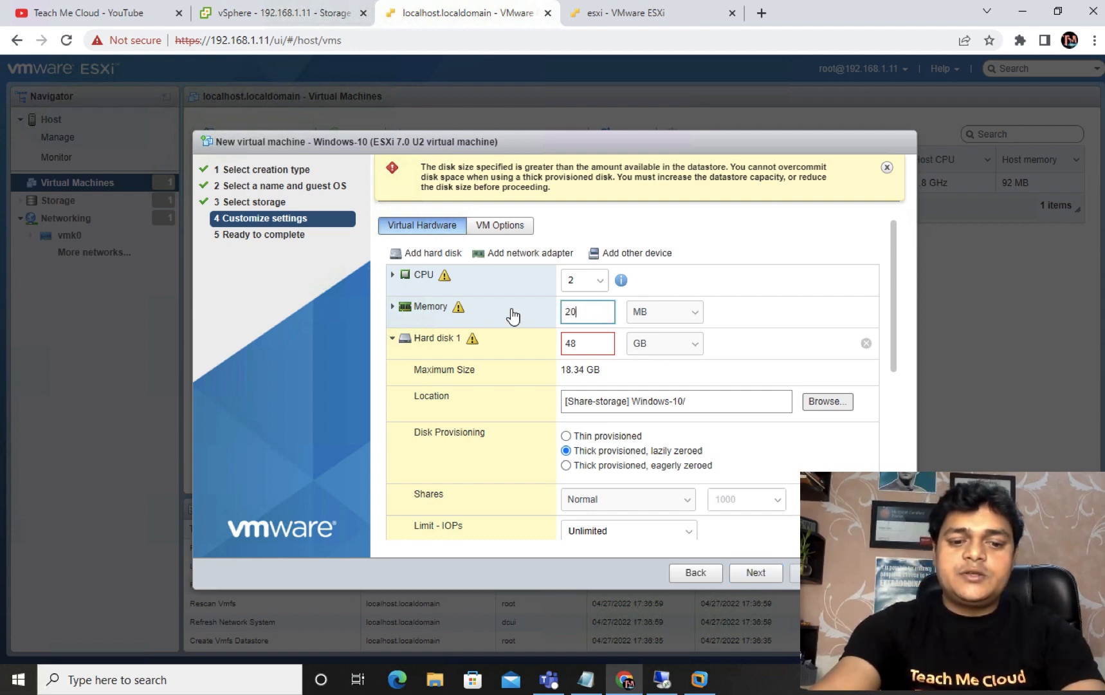
pyautogui.write('21')
pyautogui.moveTo(593, 356); pyautogui.dragTo(505, 353)
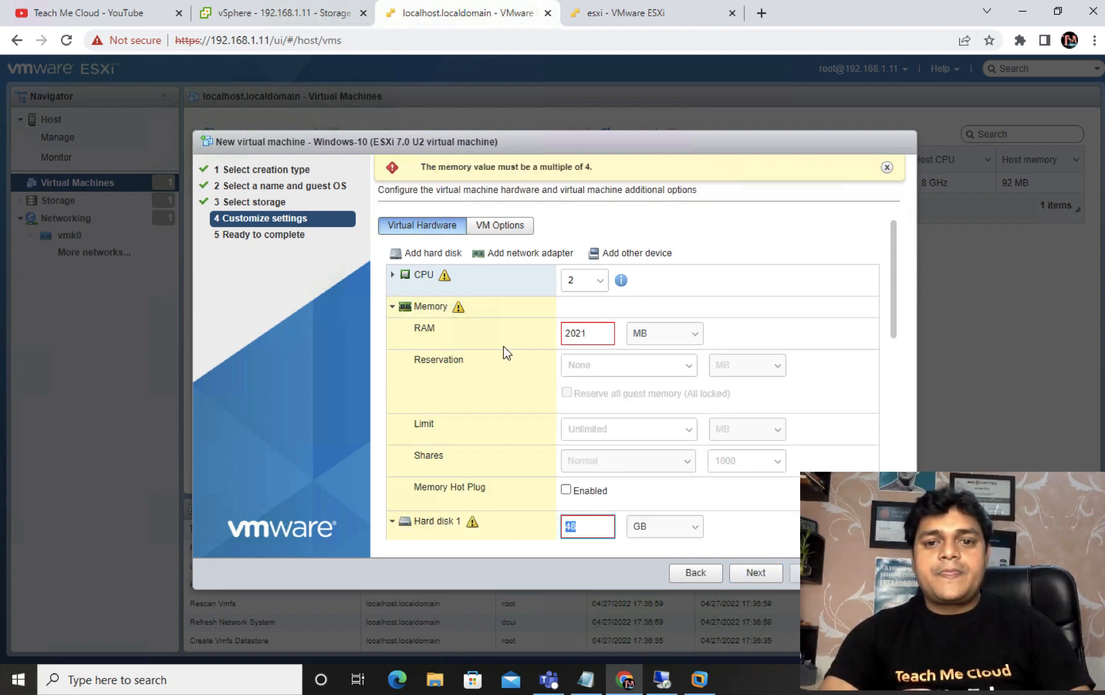
pyautogui.scroll(-2, 575, 439)
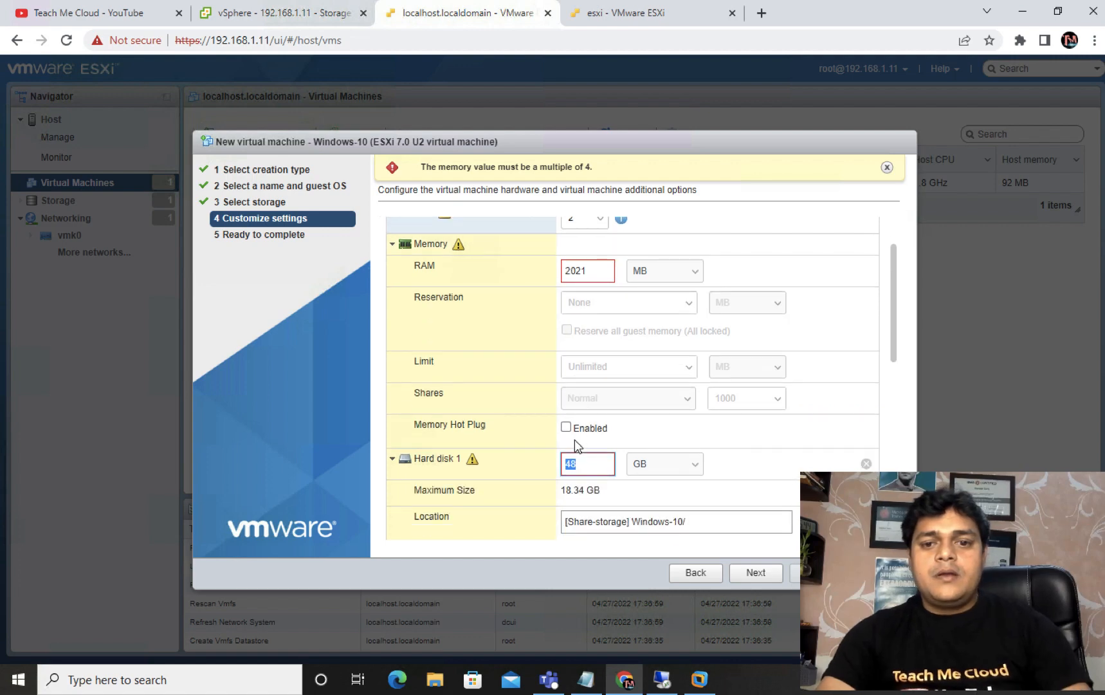
pyautogui.write('10')
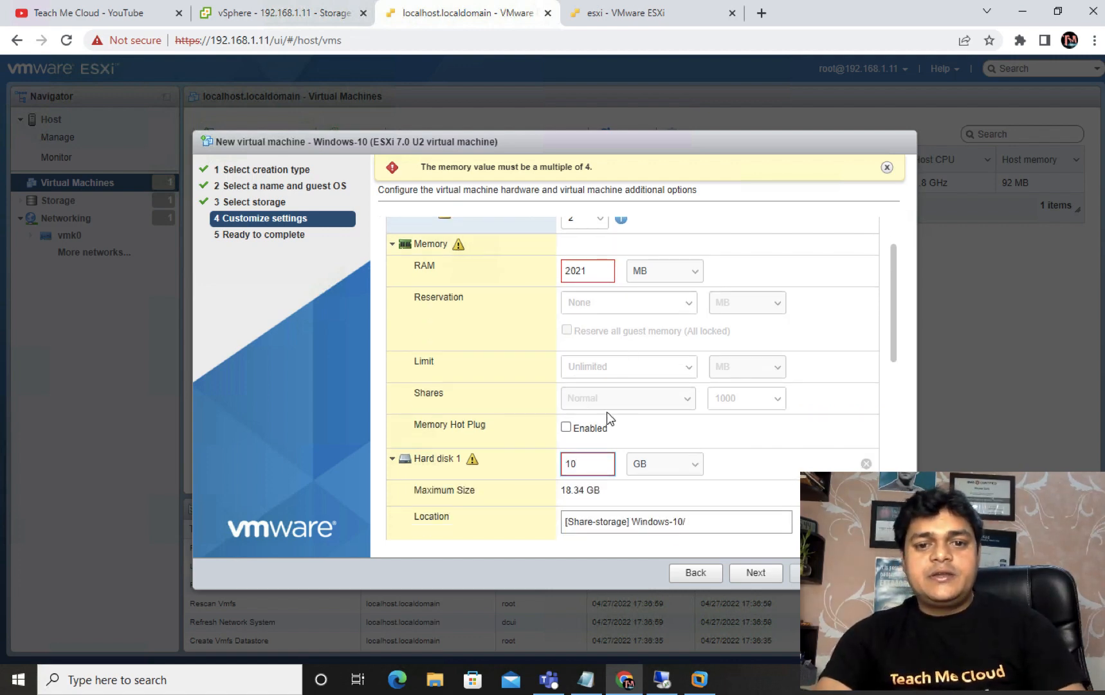
pyautogui.scroll(-5, 609, 418)
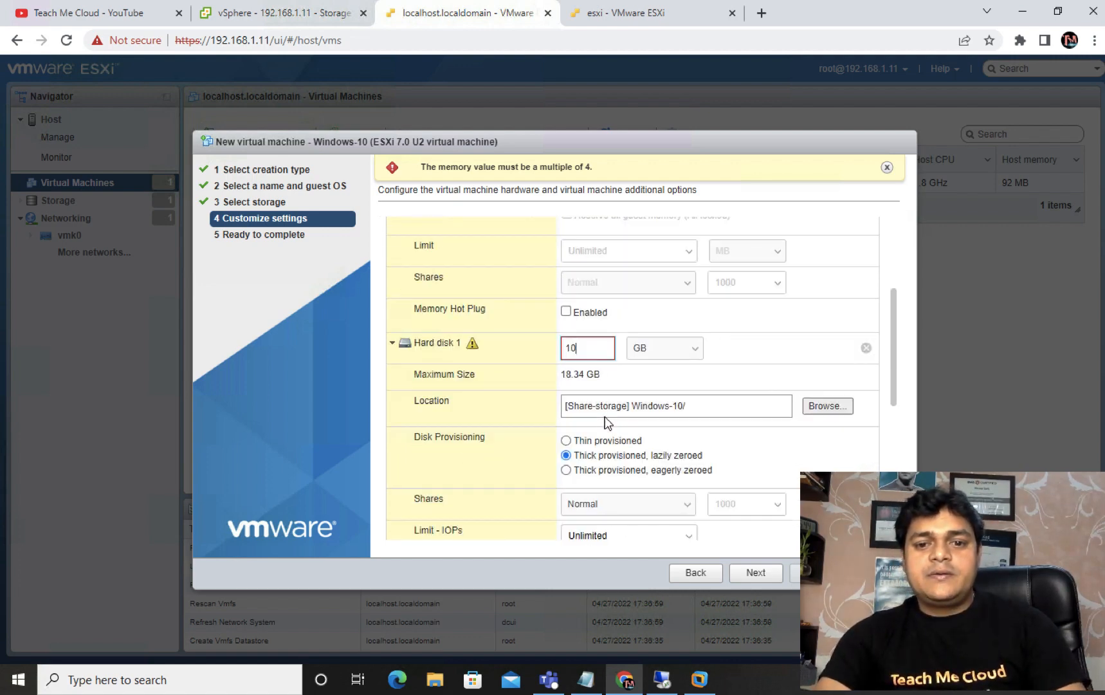
pyautogui.click(586, 370)
pyautogui.click(756, 571)
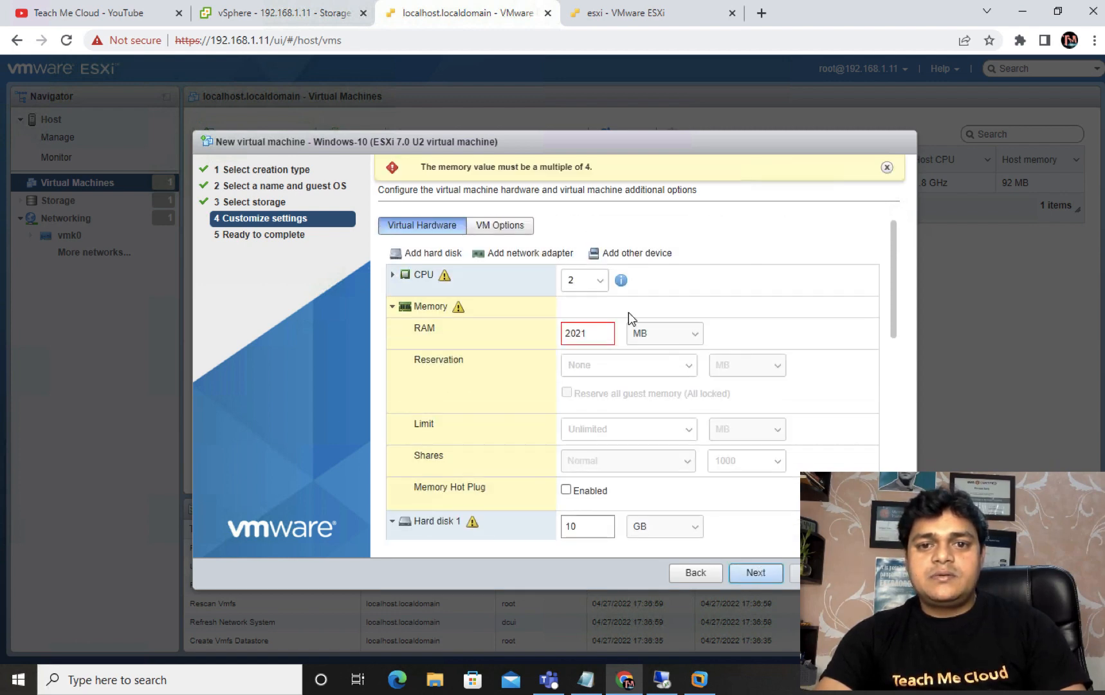
# Set the Windows-10 VM to 1 CPU with a valid RAM size, finish creating it, and select it in the refreshed VM list.
pyautogui.click(598, 284)
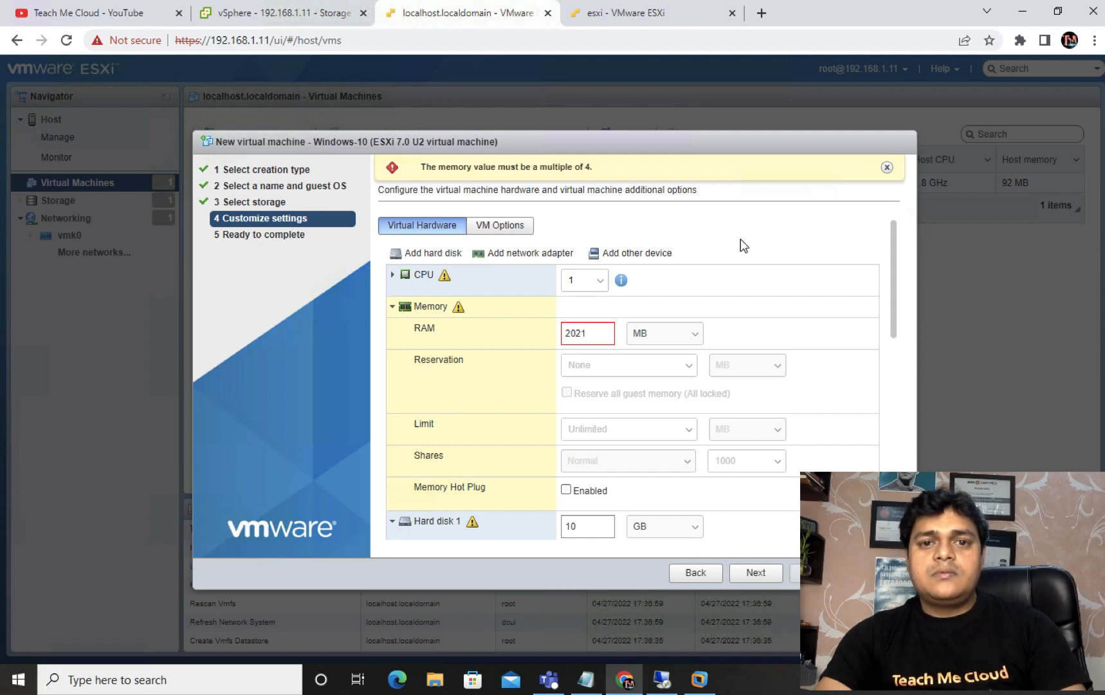
pyautogui.click(597, 335)
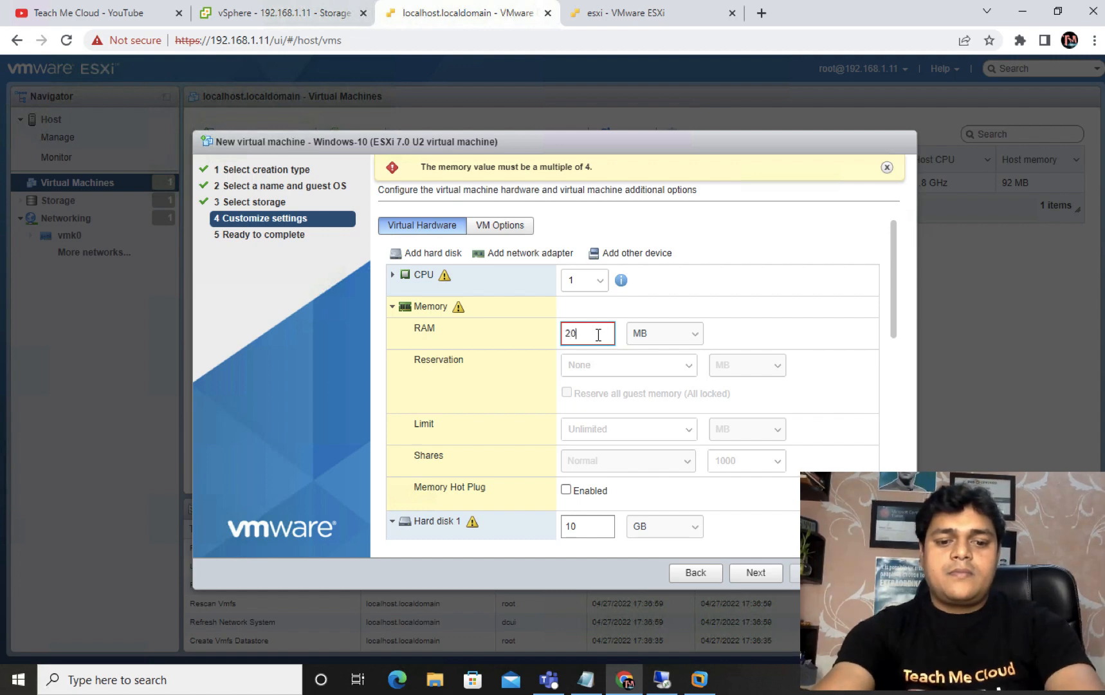
pyautogui.scroll(-3, 709, 416)
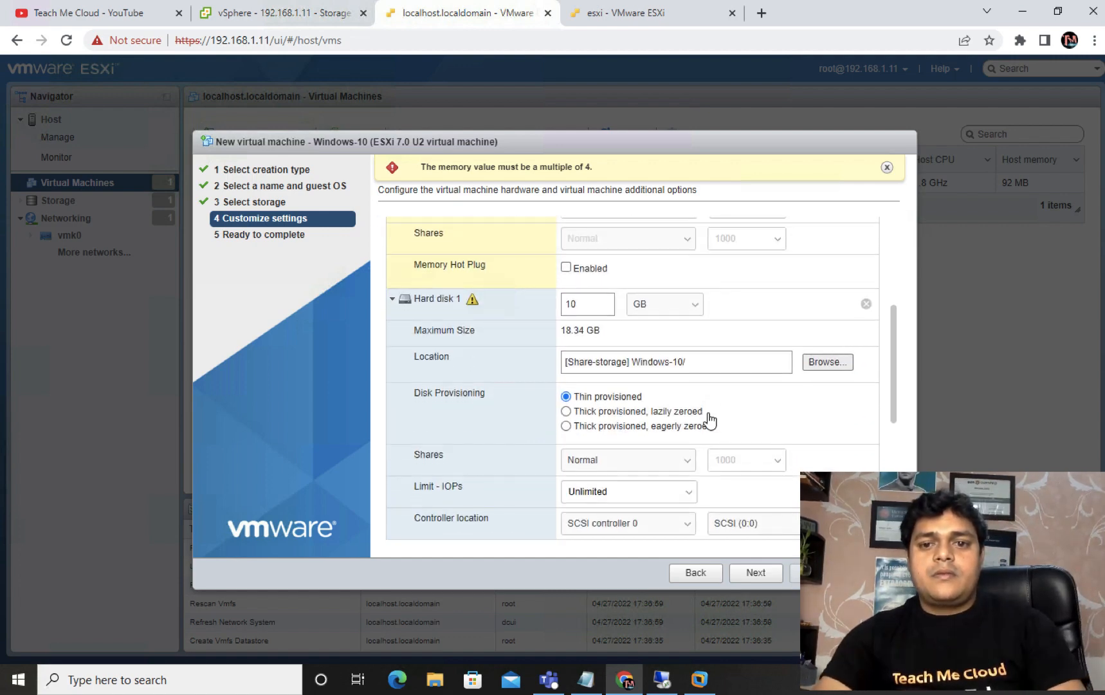
pyautogui.click(753, 572)
pyautogui.click(816, 572)
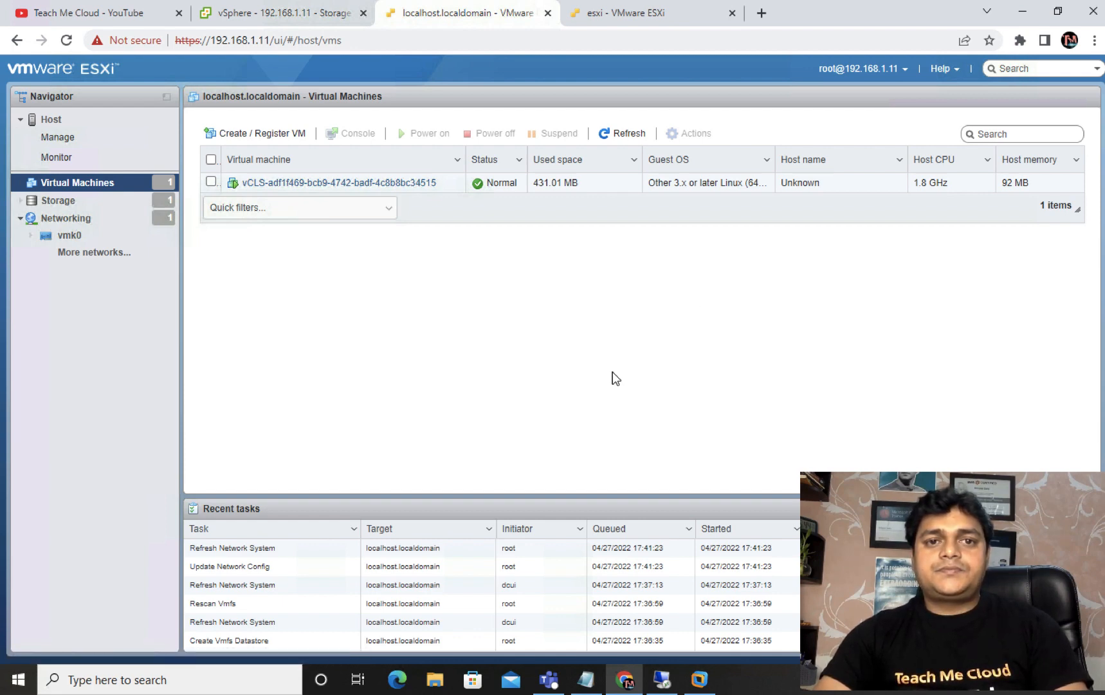
pyautogui.click(621, 135)
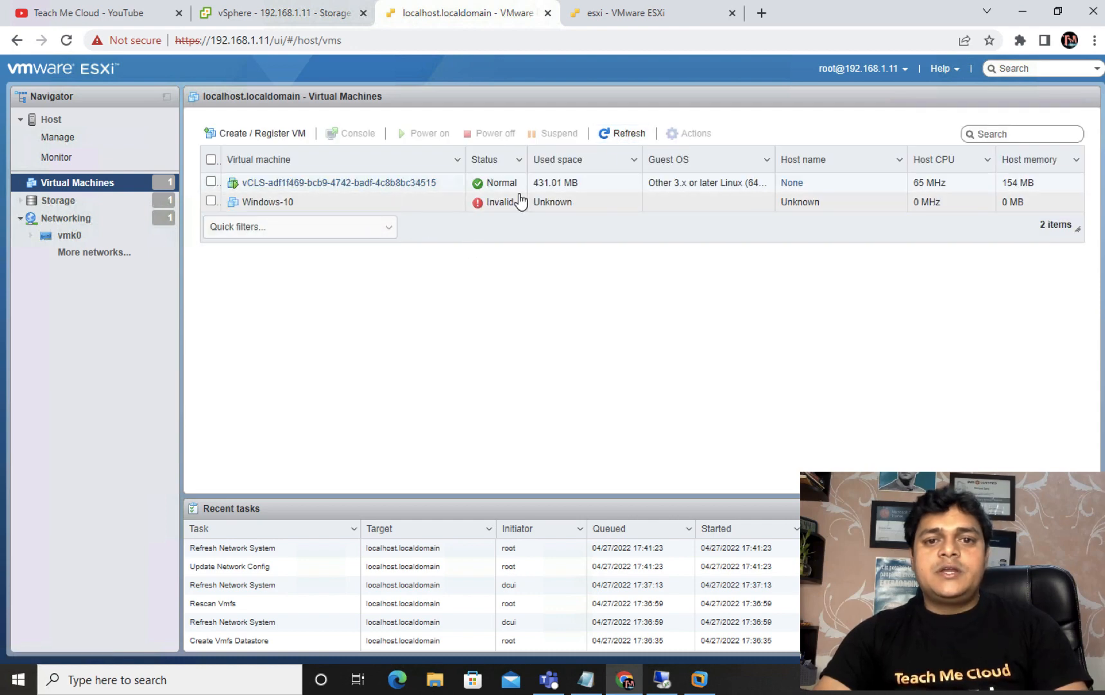
pyautogui.click(313, 203)
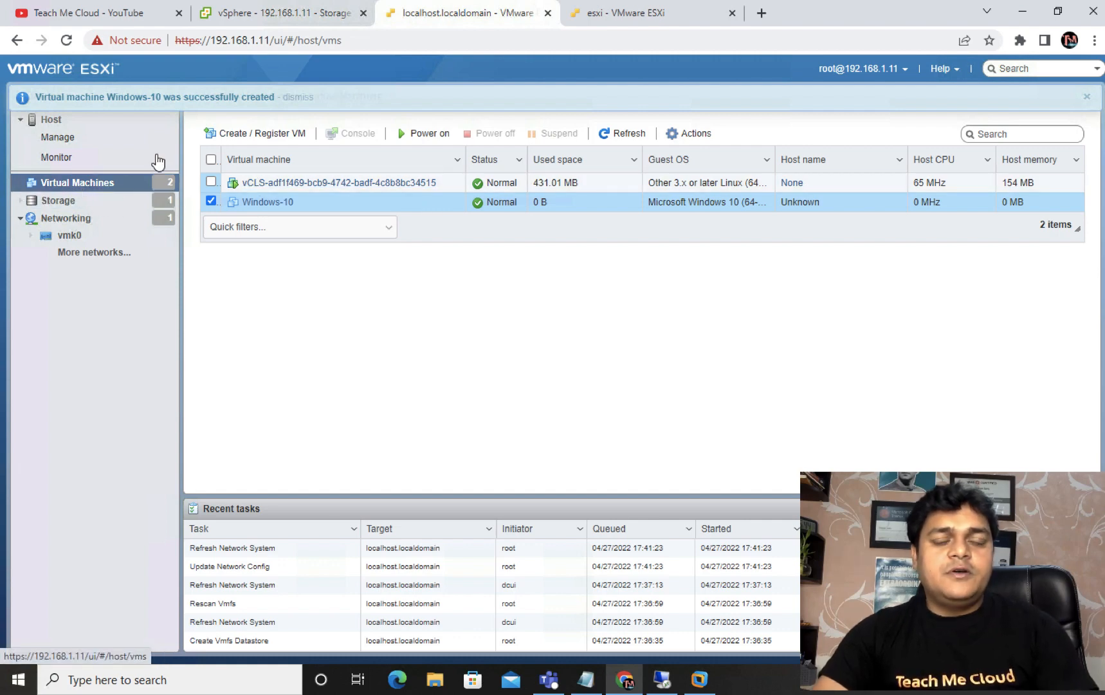
# In the vSphere Client, discard the unfinished New Virtual Machine wizard and show the virtual machines on host 192.168.1.11.
pyautogui.click(287, 12)
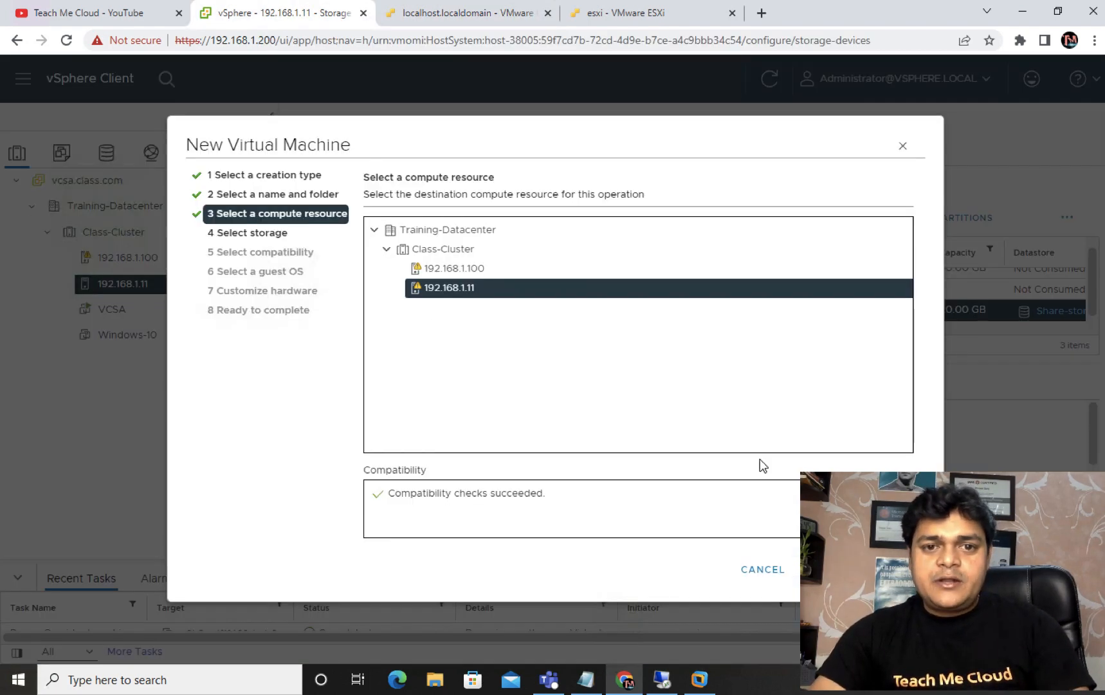
pyautogui.click(902, 146)
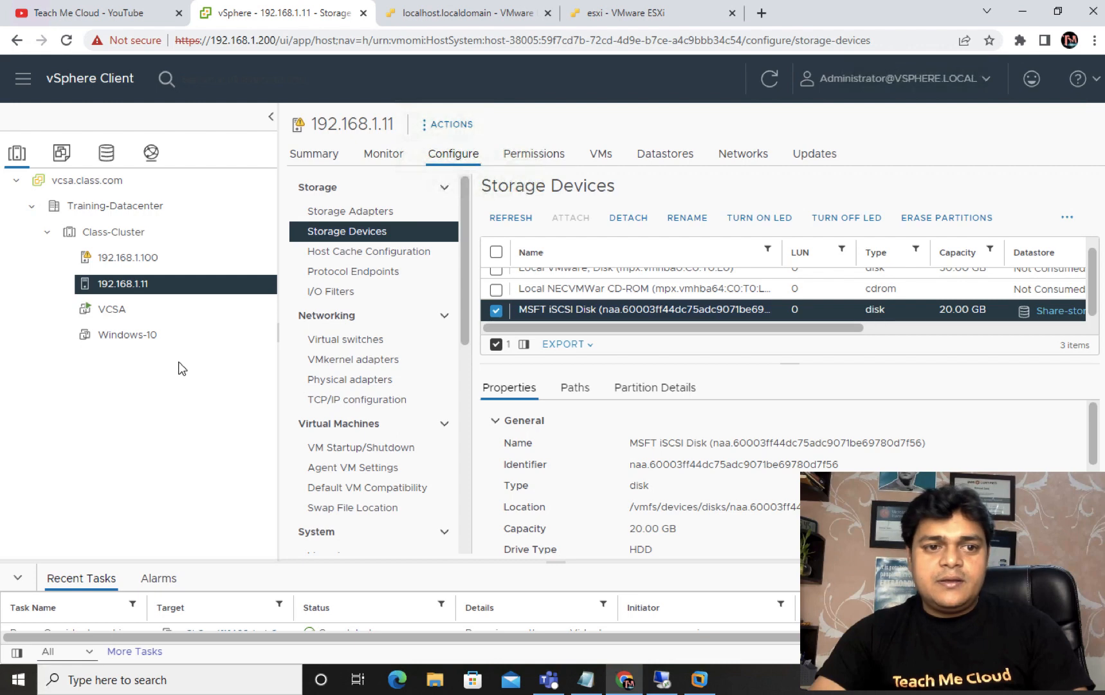
pyautogui.click(775, 77)
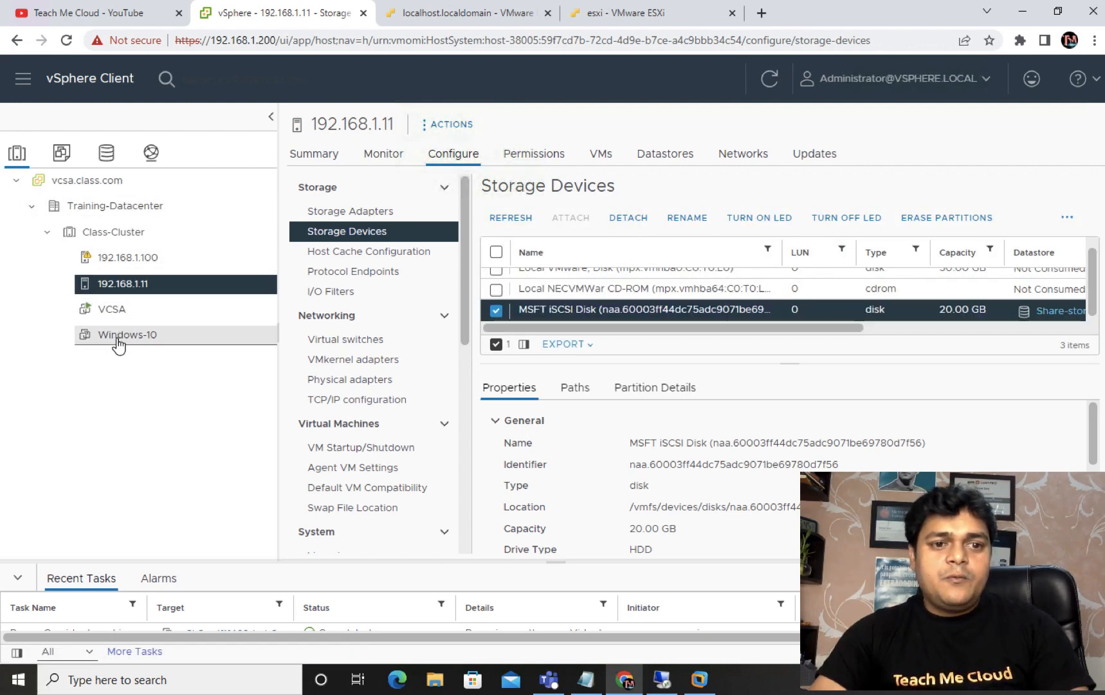
pyautogui.click(118, 343)
pyautogui.click(131, 285)
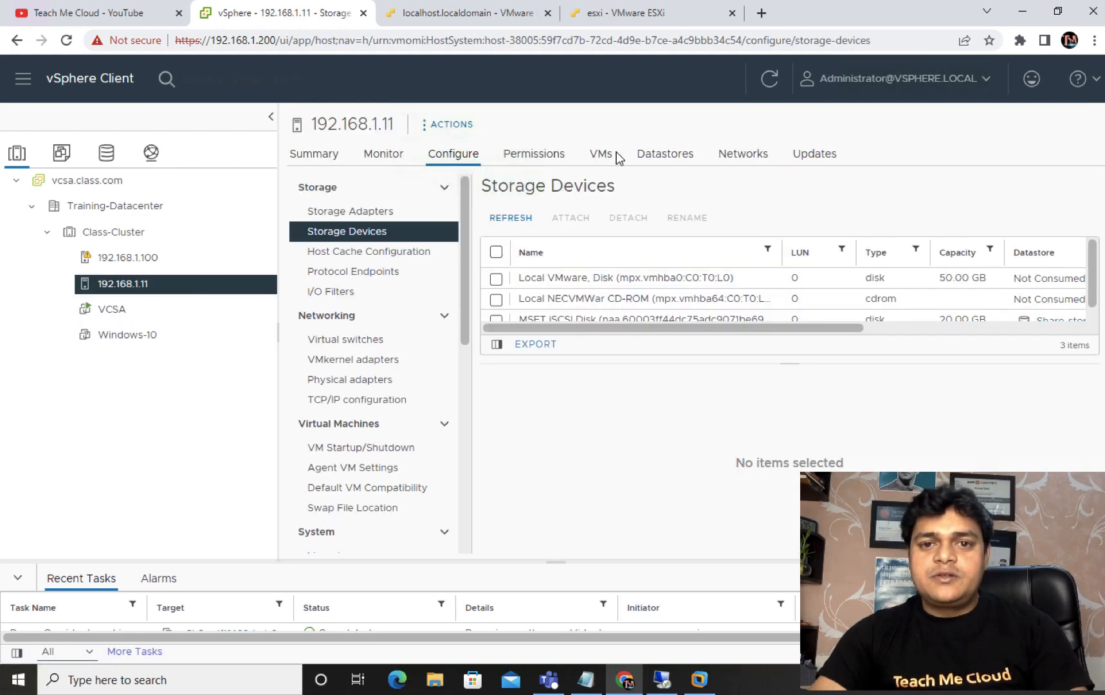
pyautogui.click(601, 155)
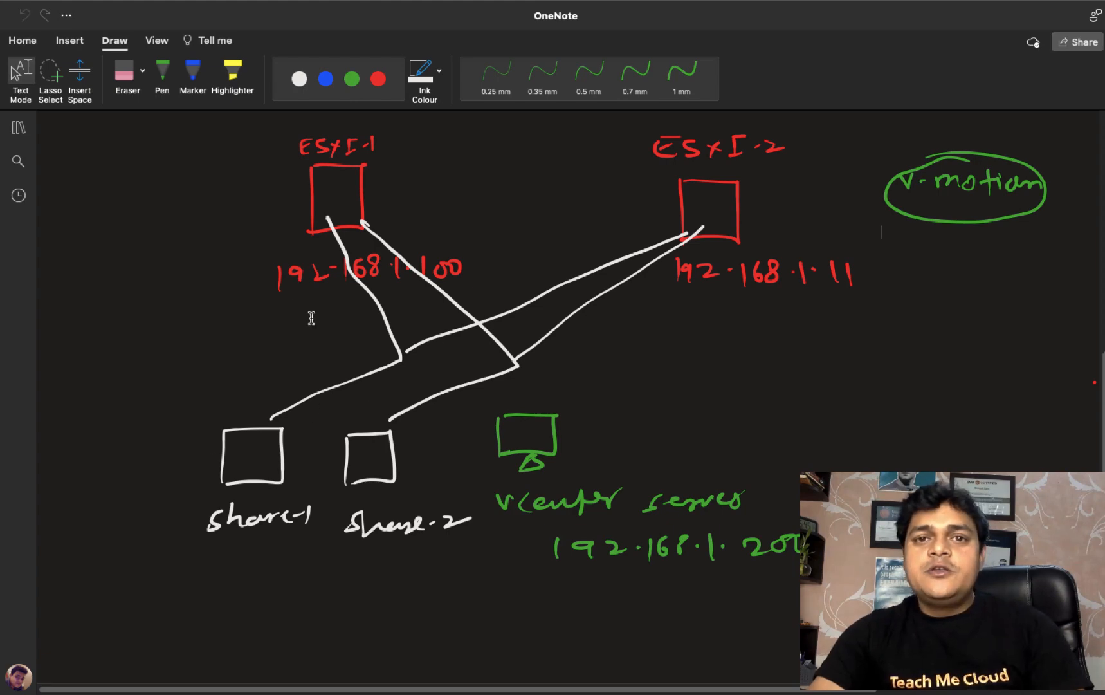
pyautogui.hotkey('ctrl', 'Left')
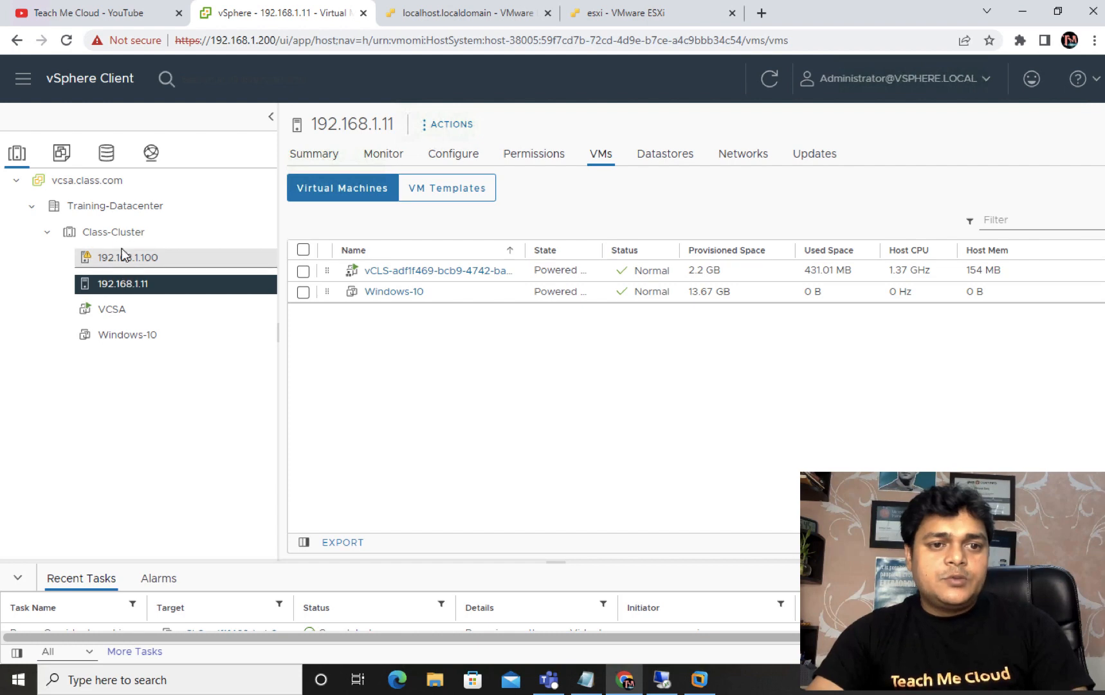
# Turn on vSphere HA for Class-Cluster with host monitoring enabled, and enlarge the recent tasks area to follow the configuration.
pyautogui.rightClick(115, 235)
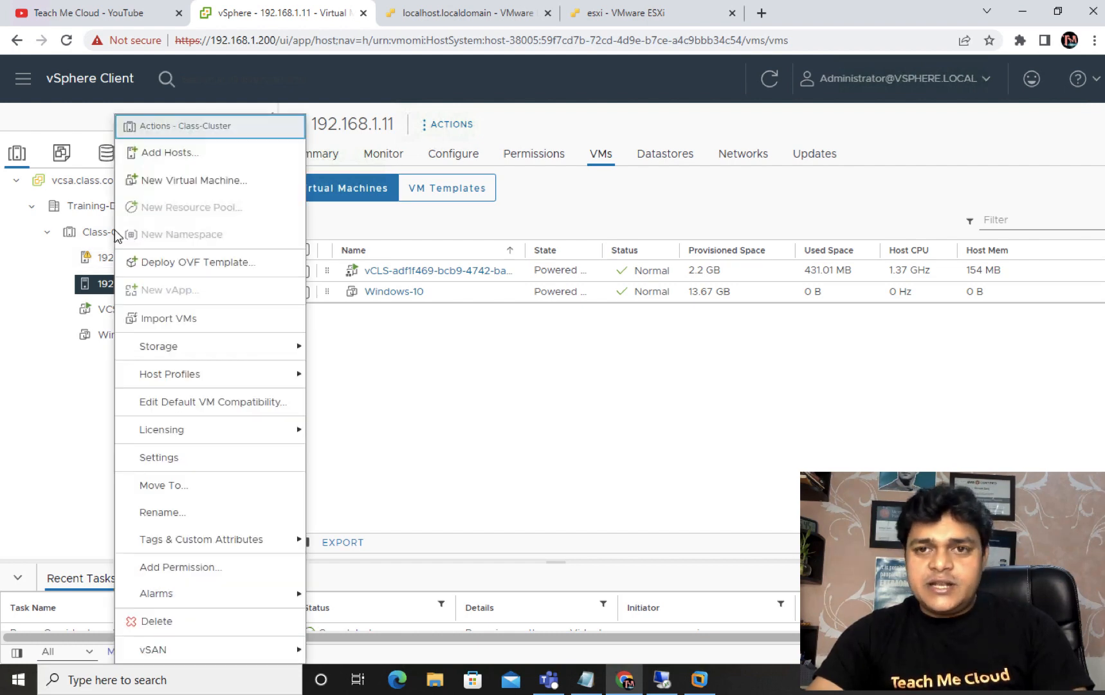
pyautogui.click(162, 460)
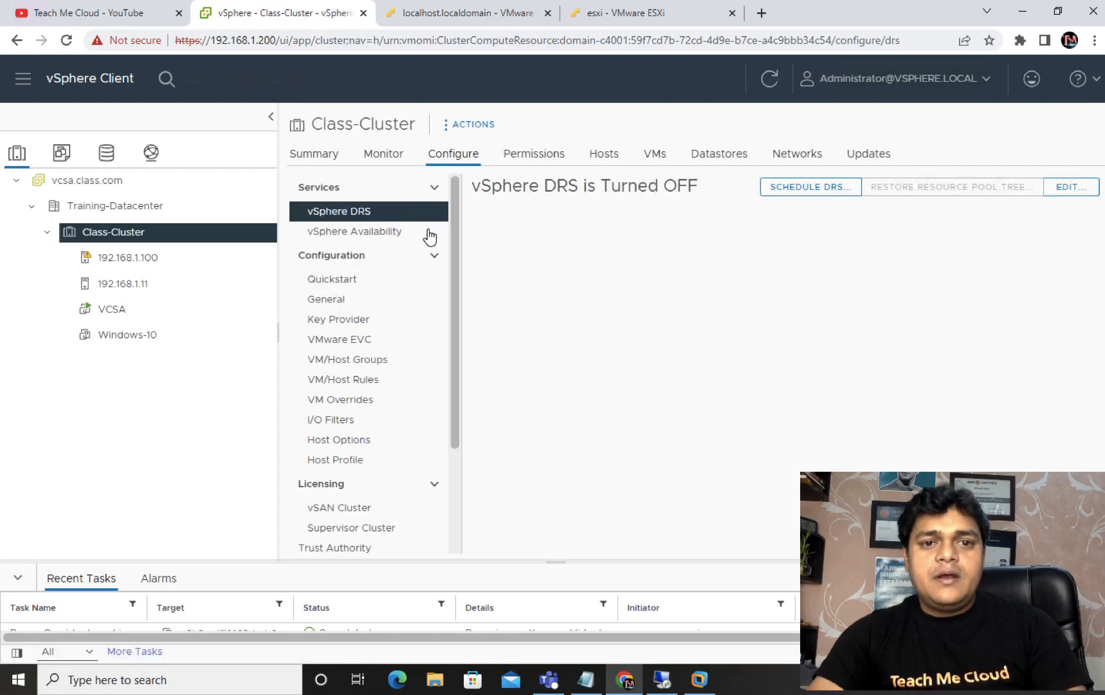
pyautogui.click(341, 237)
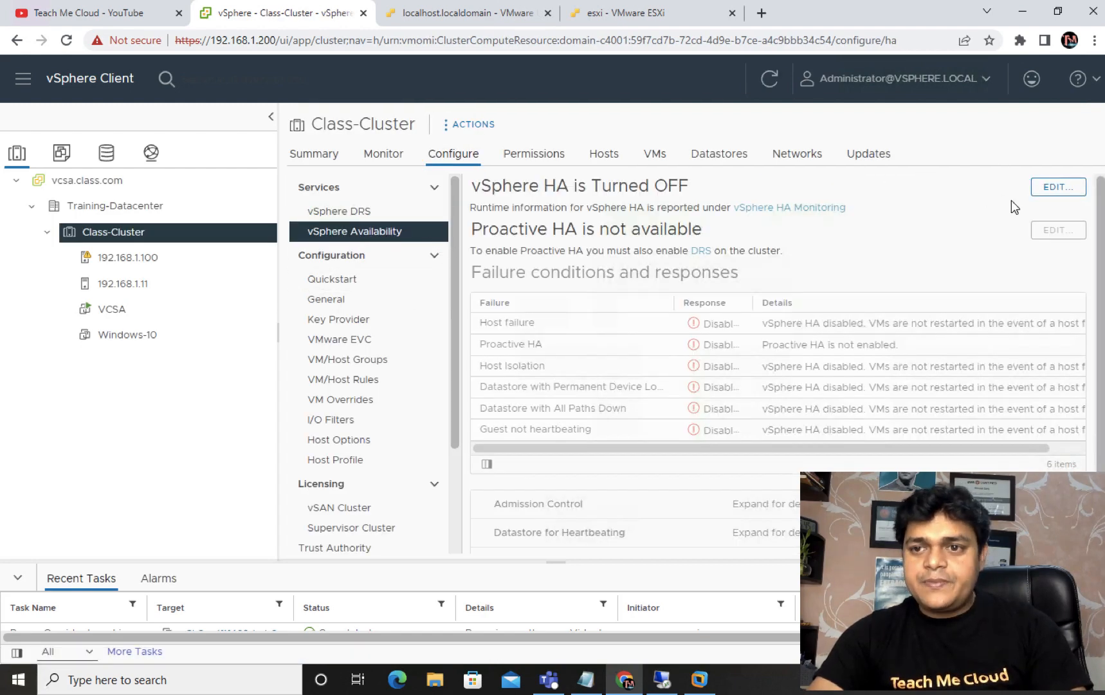
pyautogui.click(1068, 186)
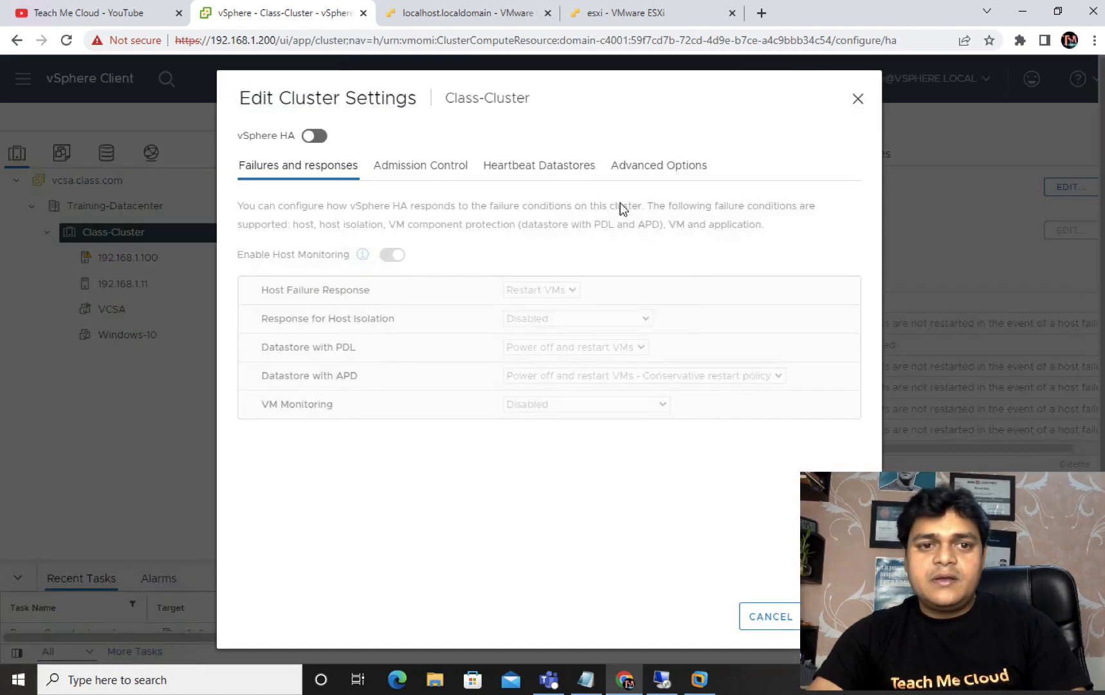
pyautogui.click(313, 137)
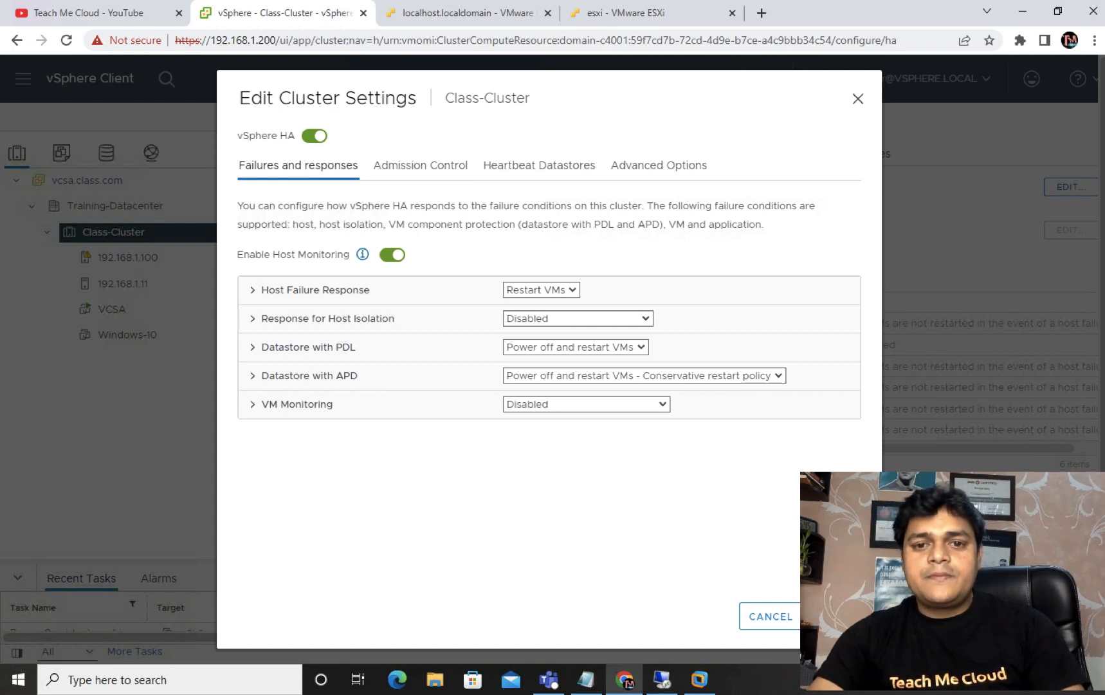
pyautogui.click(837, 617)
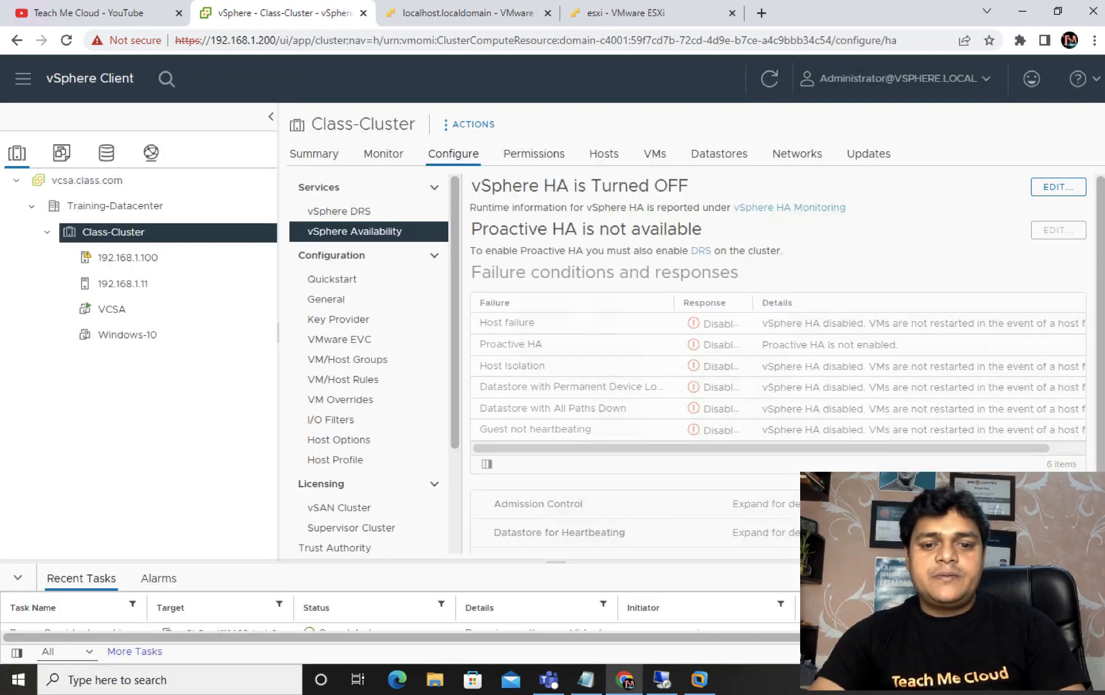
pyautogui.moveTo(517, 561); pyautogui.dragTo(531, 412)
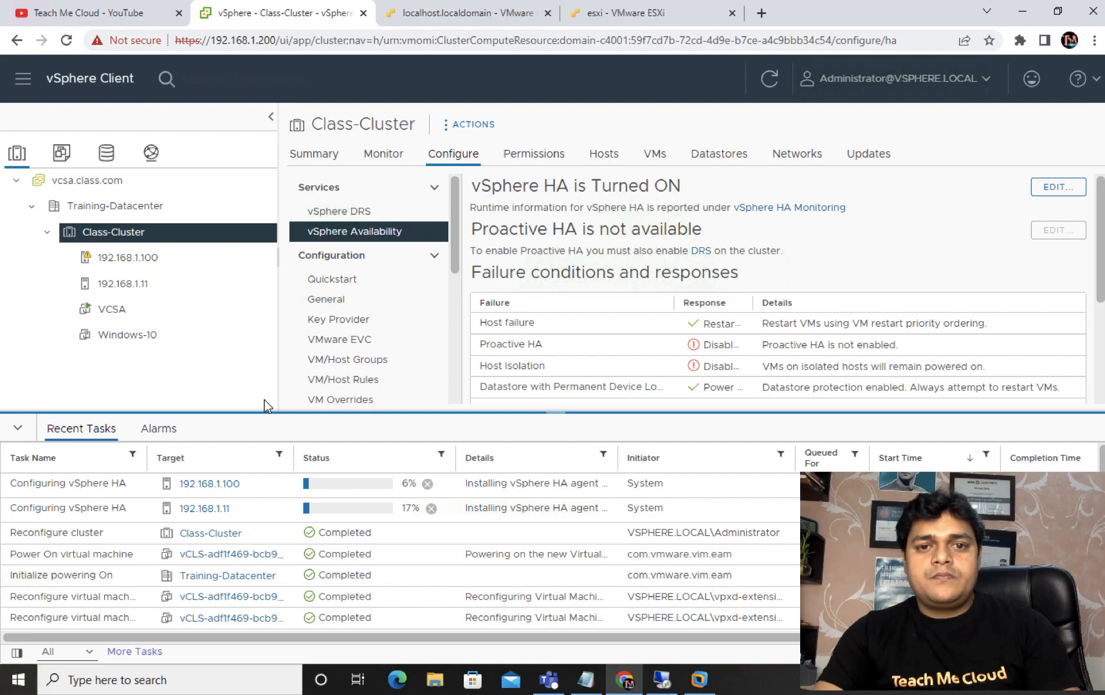
pyautogui.hotkey('ctrl', 'Left')
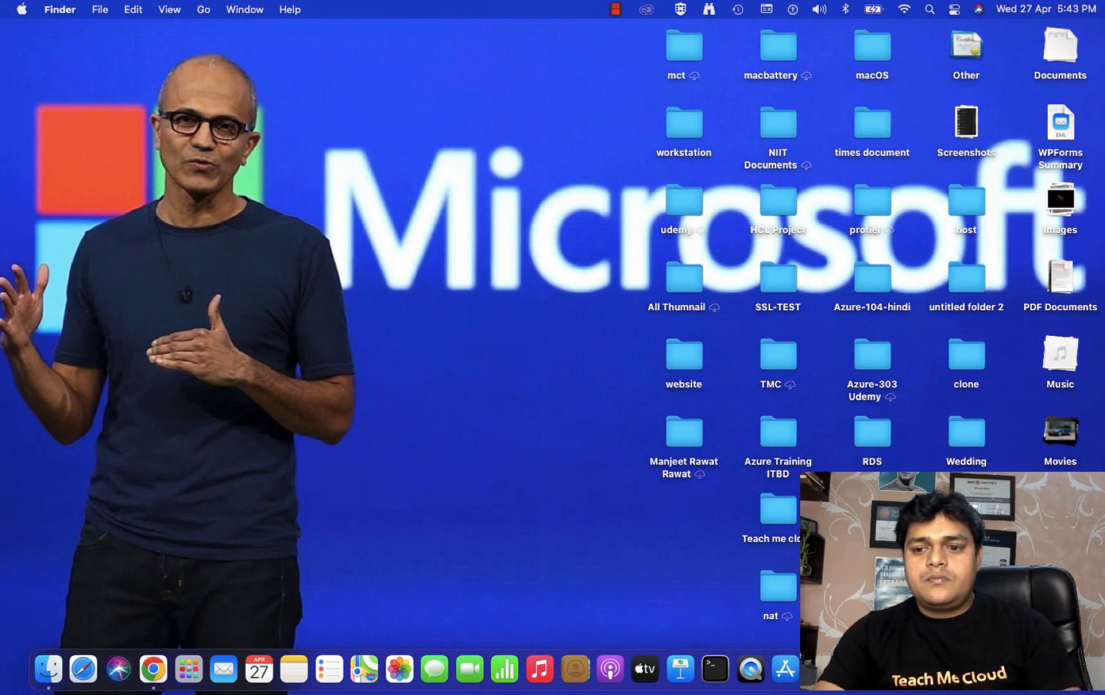
pyautogui.rightClick(1026, 669)
pyautogui.click(606, 301)
pyautogui.hotkey('ctrl', 'Right')
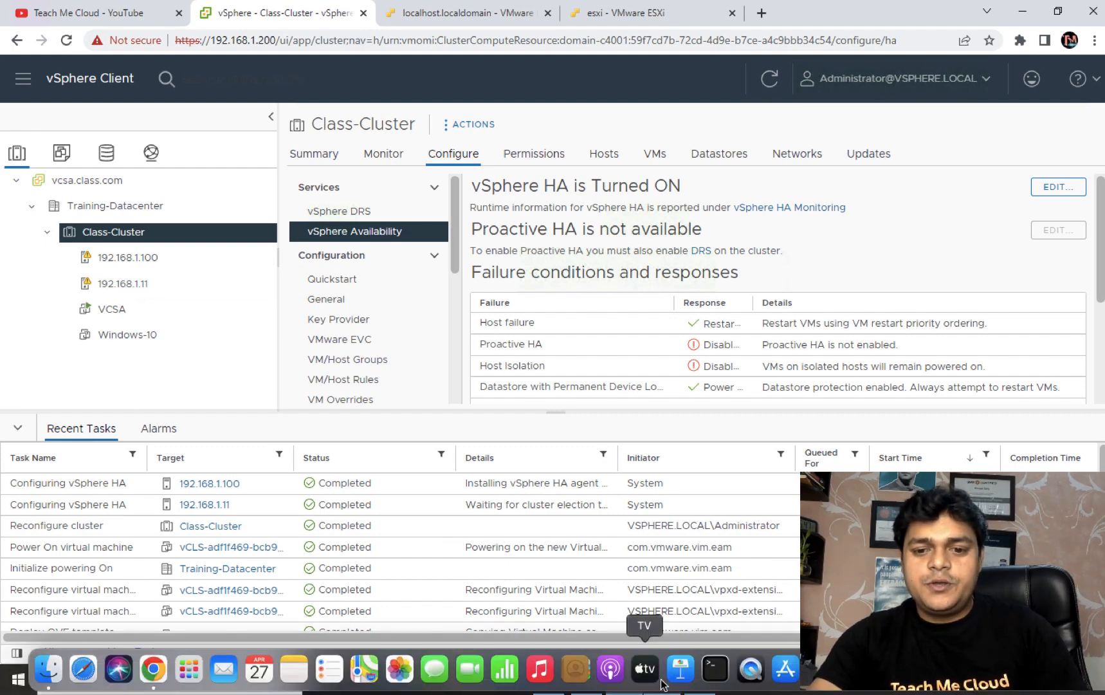
# Switch to the remote desktop session at 192.168.1.8 and try to take its ESXi console out of full screen.
pyautogui.click(660, 676)
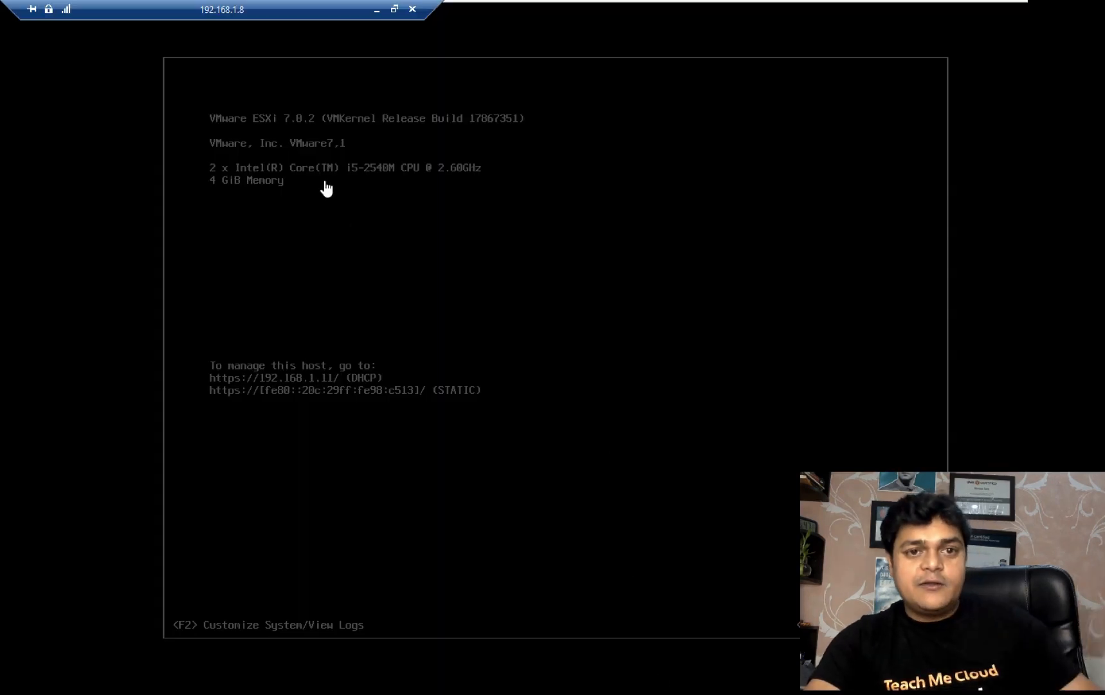
pyautogui.click(394, 9)
pyautogui.moveTo(566, 42); pyautogui.dragTo(572, 38)
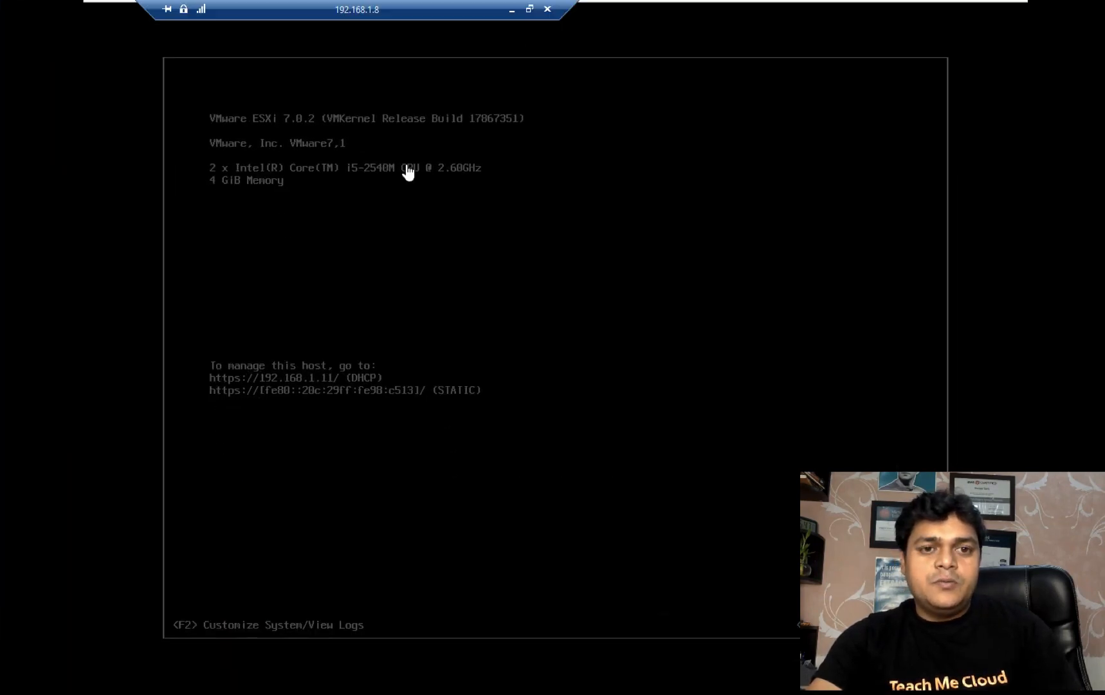
pyautogui.click(682, 7)
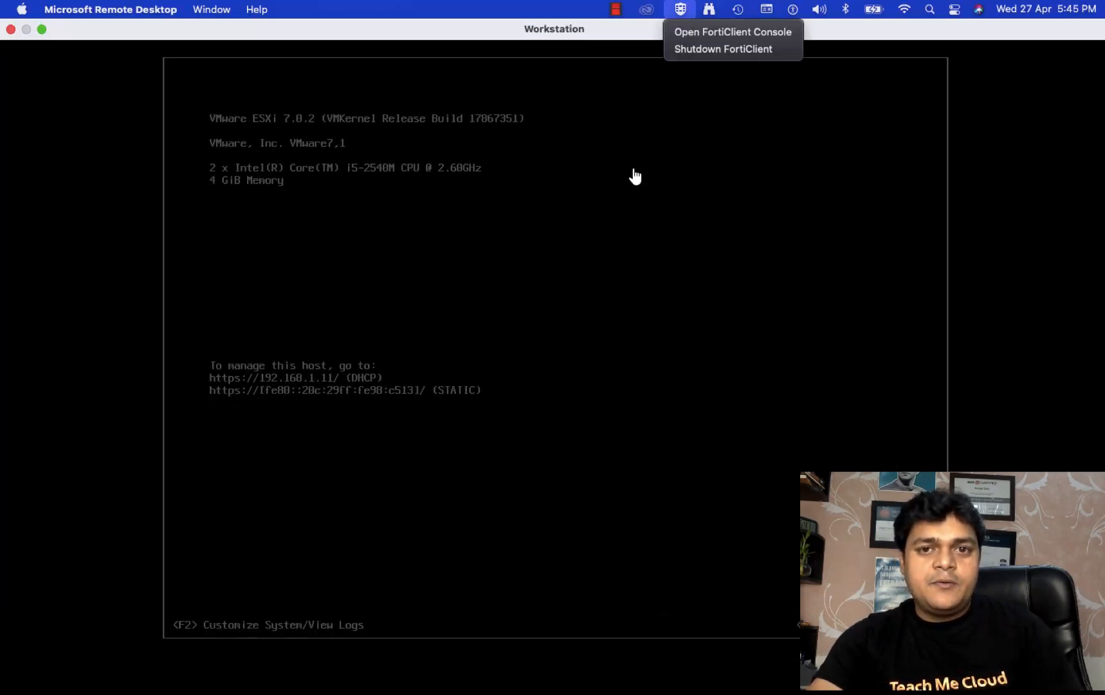
pyautogui.click(572, 237)
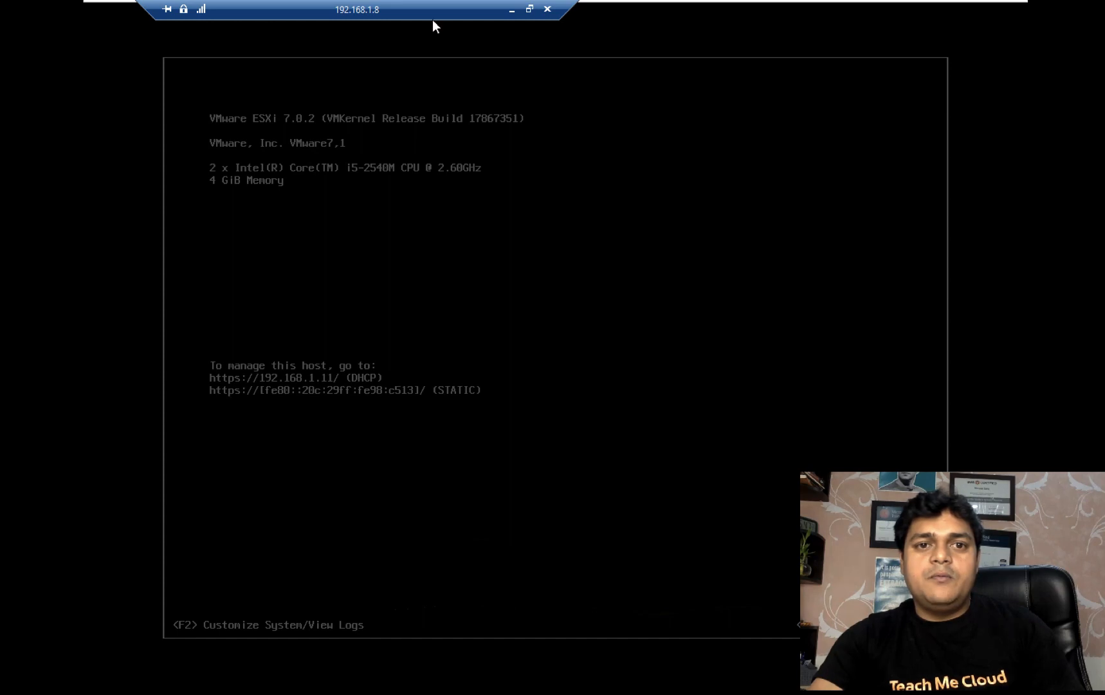
pyautogui.click(530, 9)
pyautogui.moveTo(566, 38); pyautogui.dragTo(790, 7)
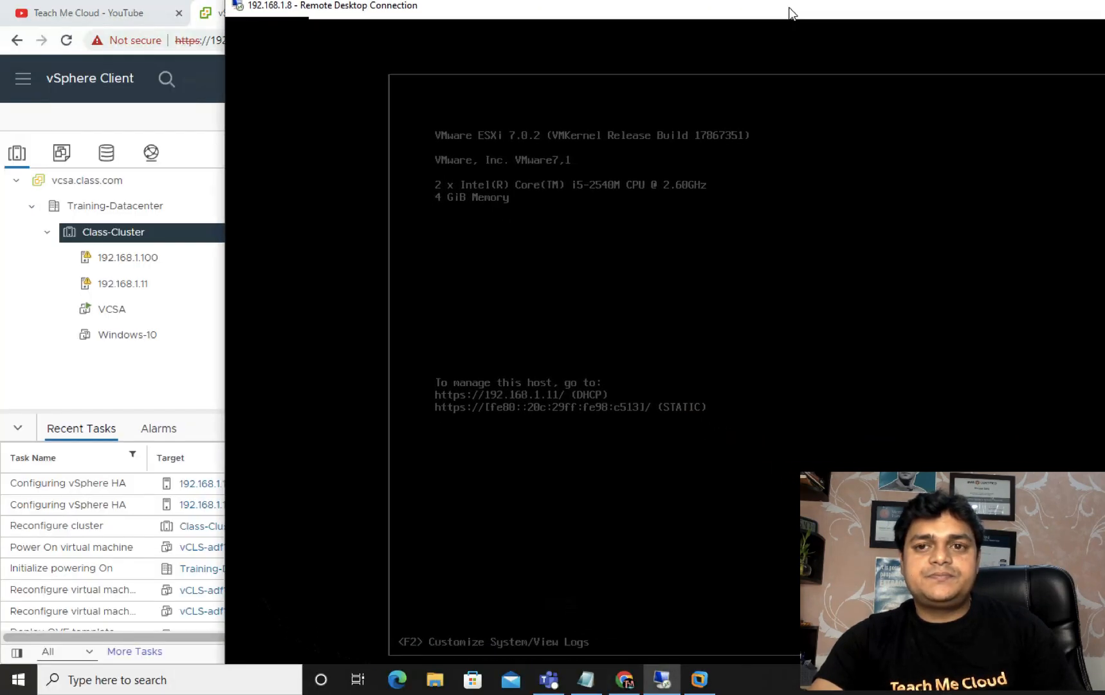
pyautogui.doubleClick(764, 16)
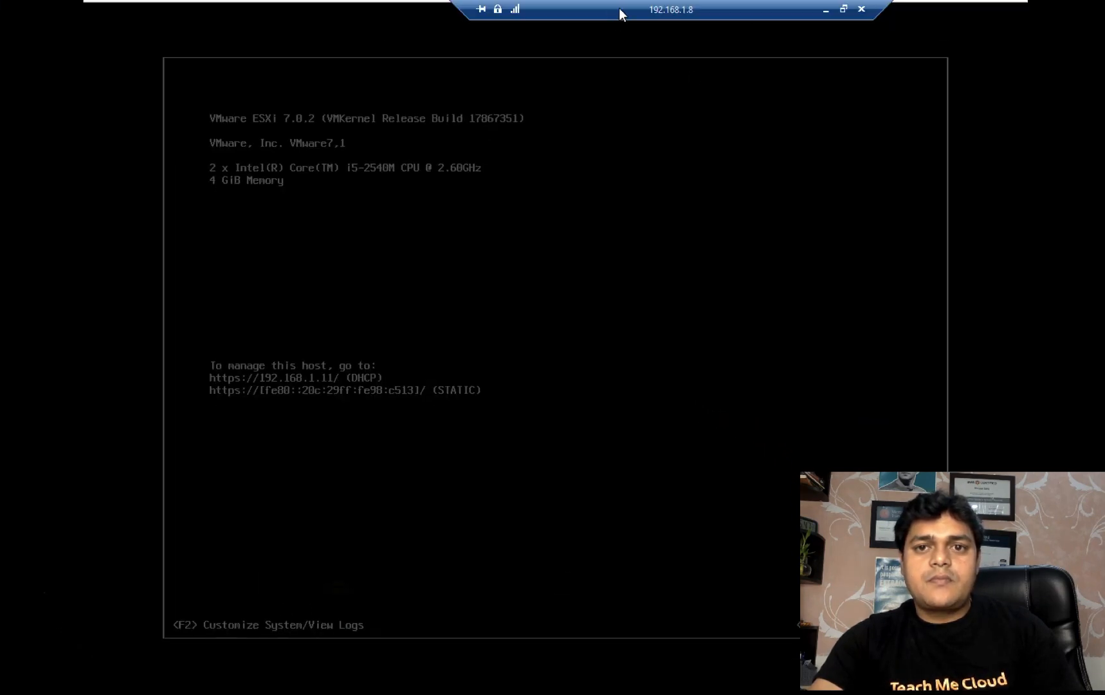
pyautogui.moveTo(619, 8); pyautogui.dragTo(505, 1)
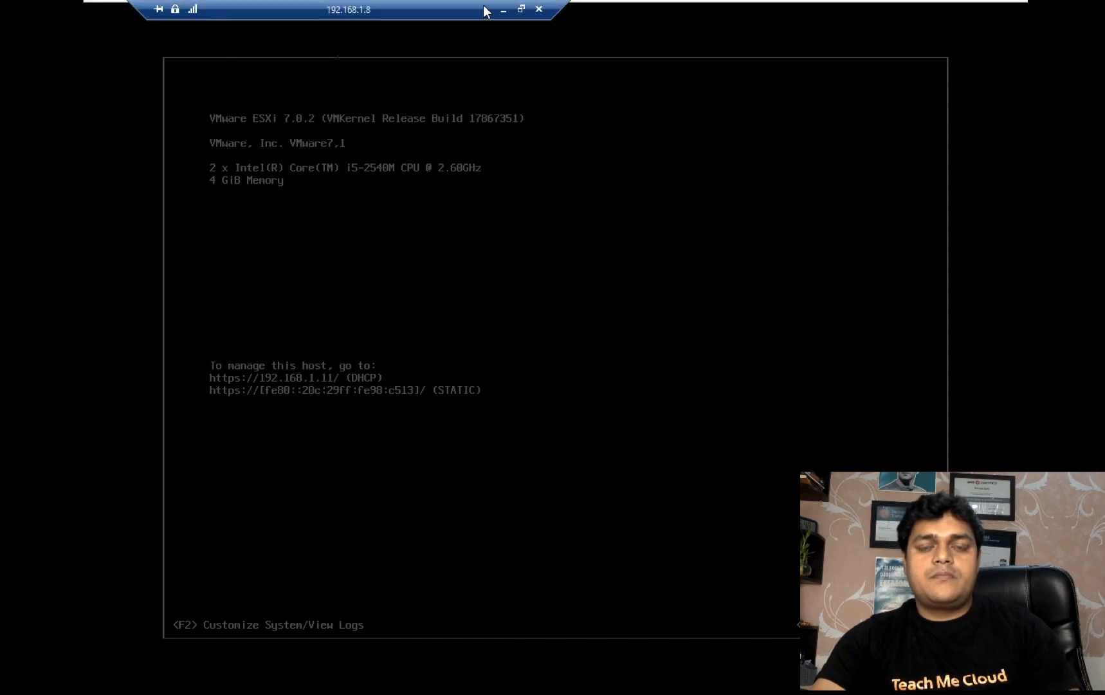
# Dismiss the remote desktop disconnection error and close the Remote Desktop Connection window.
pyautogui.click(738, 10)
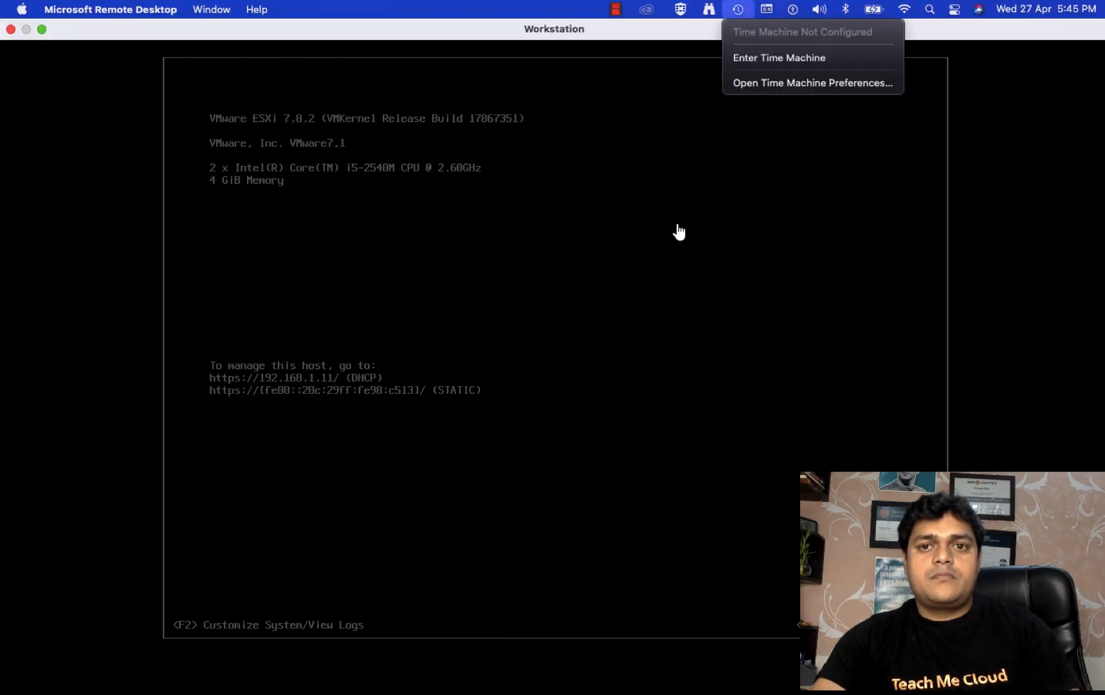
pyautogui.click(673, 156)
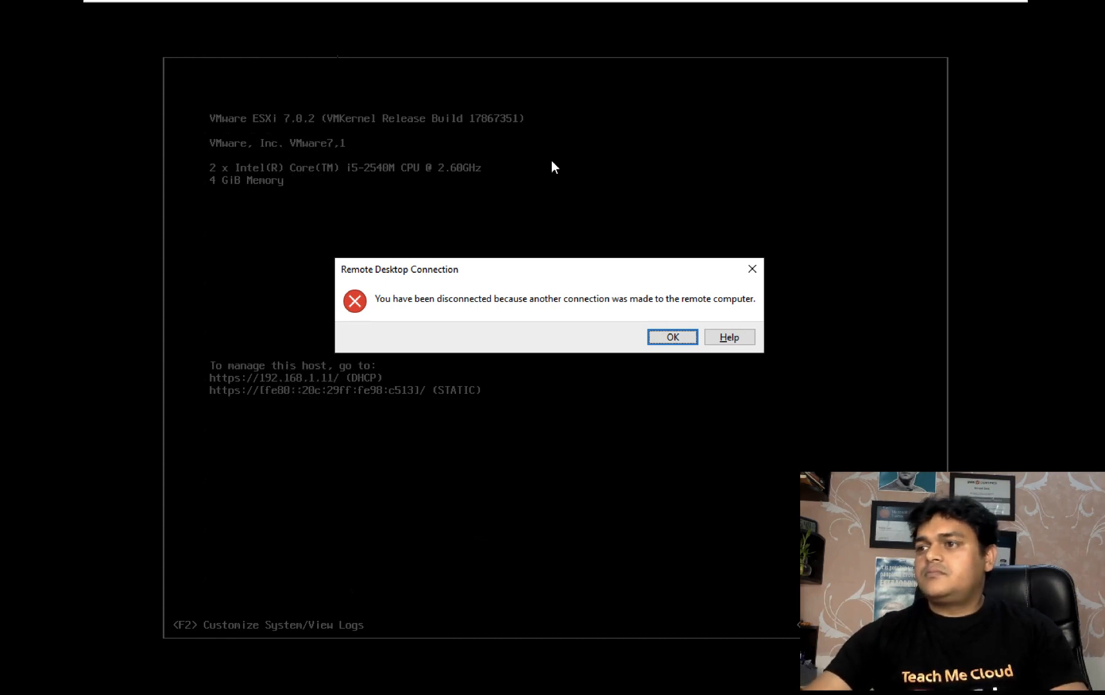
pyautogui.click(672, 337)
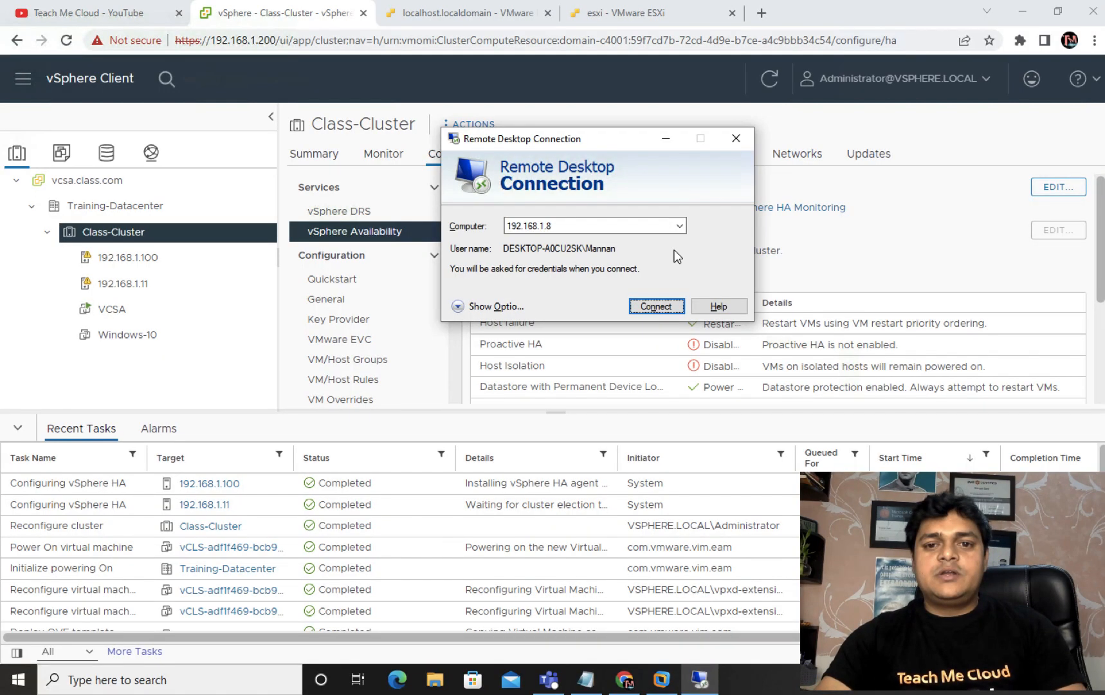
pyautogui.click(735, 138)
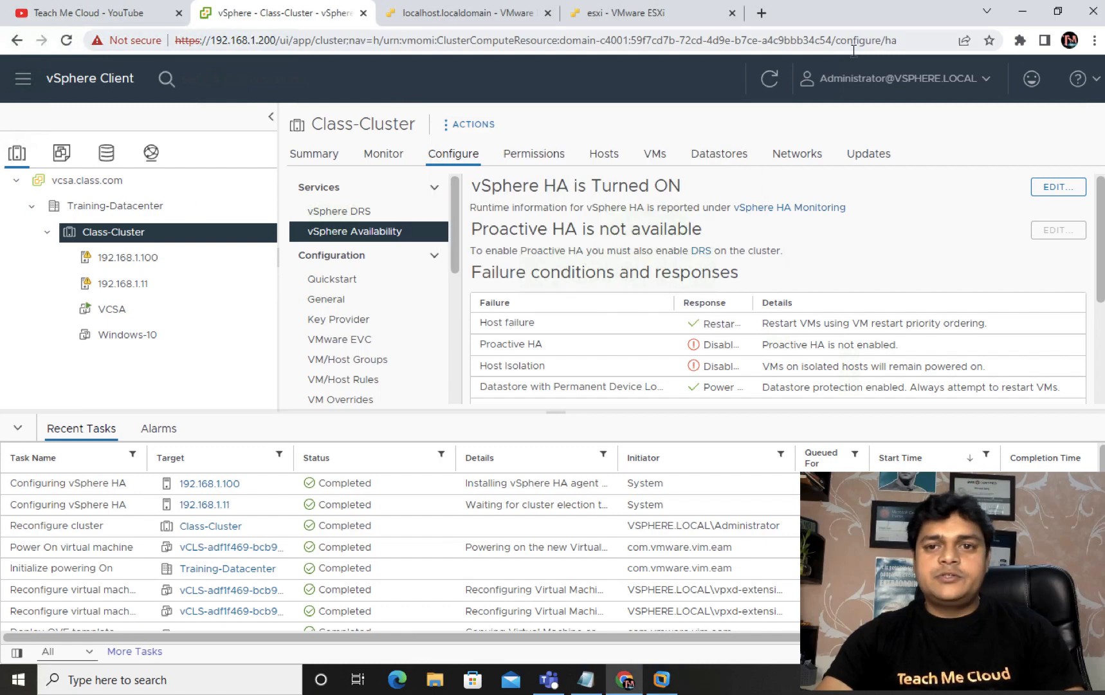
# Show the virtual machines on host 192.168.1.11 again and refresh the view to check the host's state.
pyautogui.click(132, 285)
pyautogui.click(772, 78)
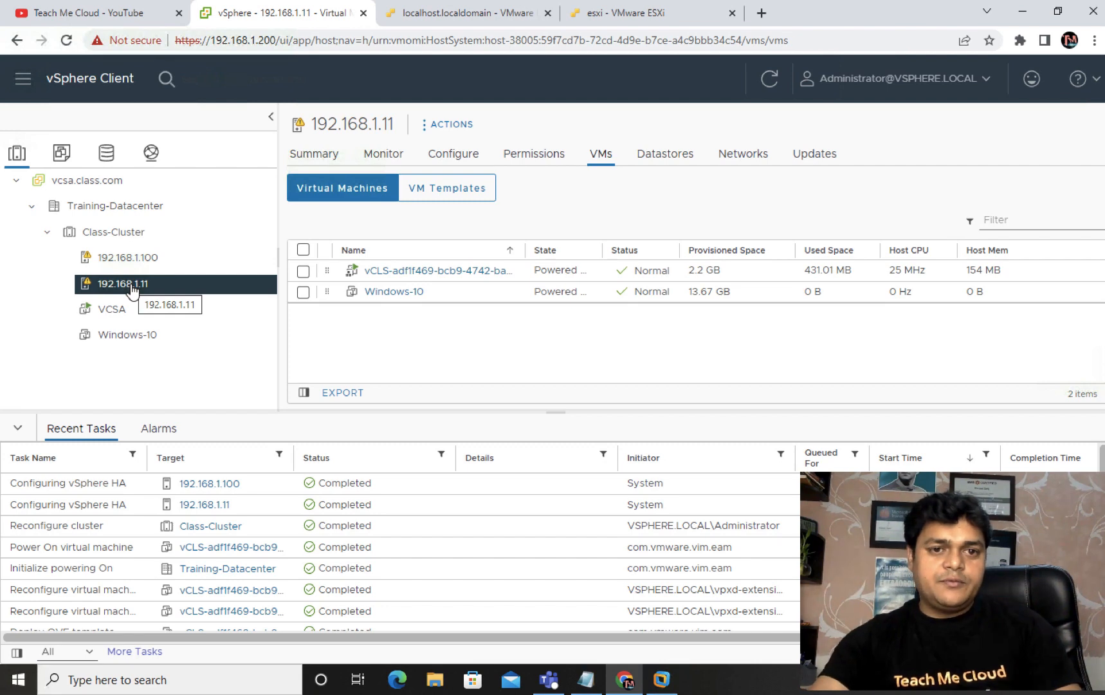
pyautogui.click(769, 80)
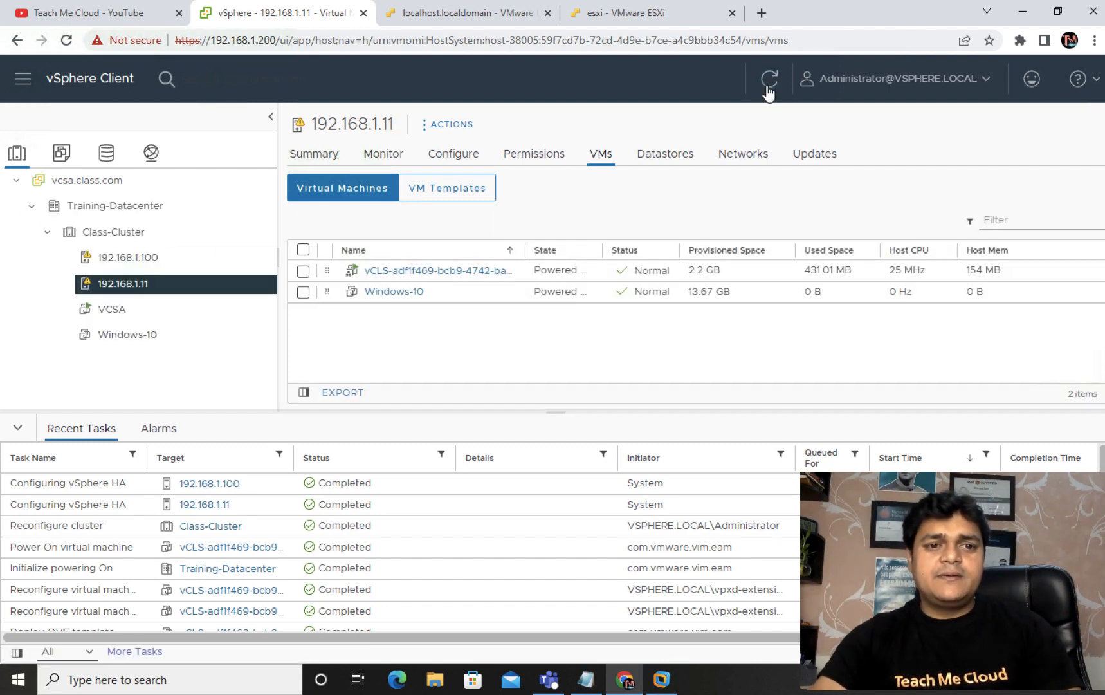
pyautogui.click(769, 80)
pyautogui.click(770, 80)
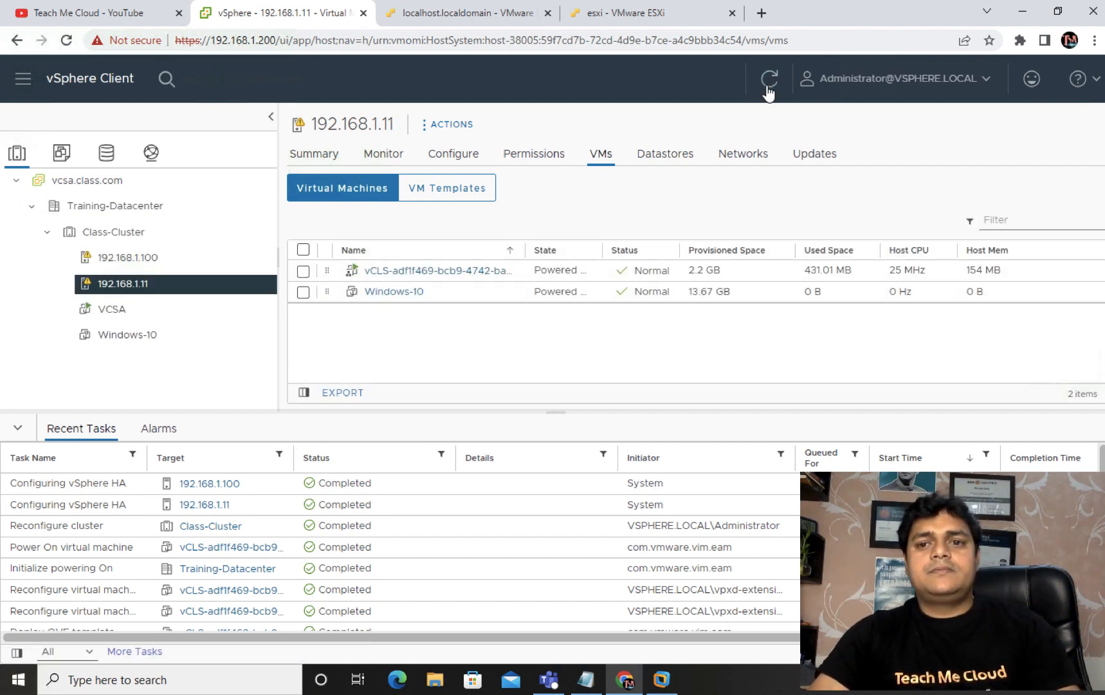
# Refresh the inventory and the virtual machine list of host 192.168.1.11 repeatedly to recheck the host's state.
pyautogui.click(770, 79)
pyautogui.click(767, 86)
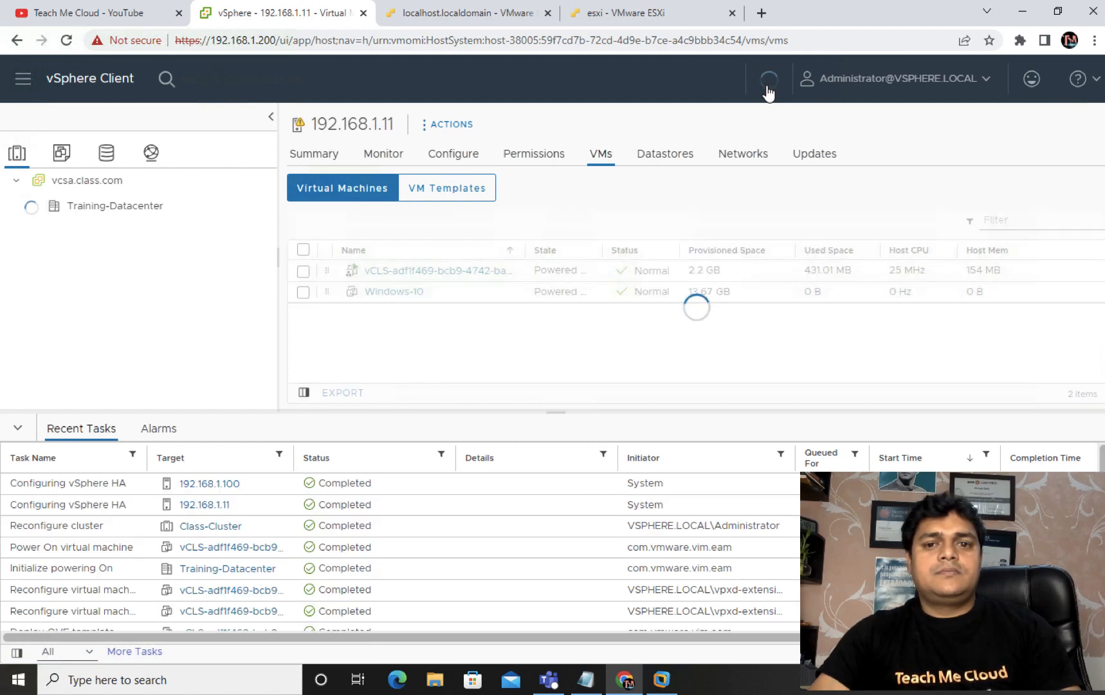
pyautogui.click(767, 86)
pyautogui.click(767, 86)
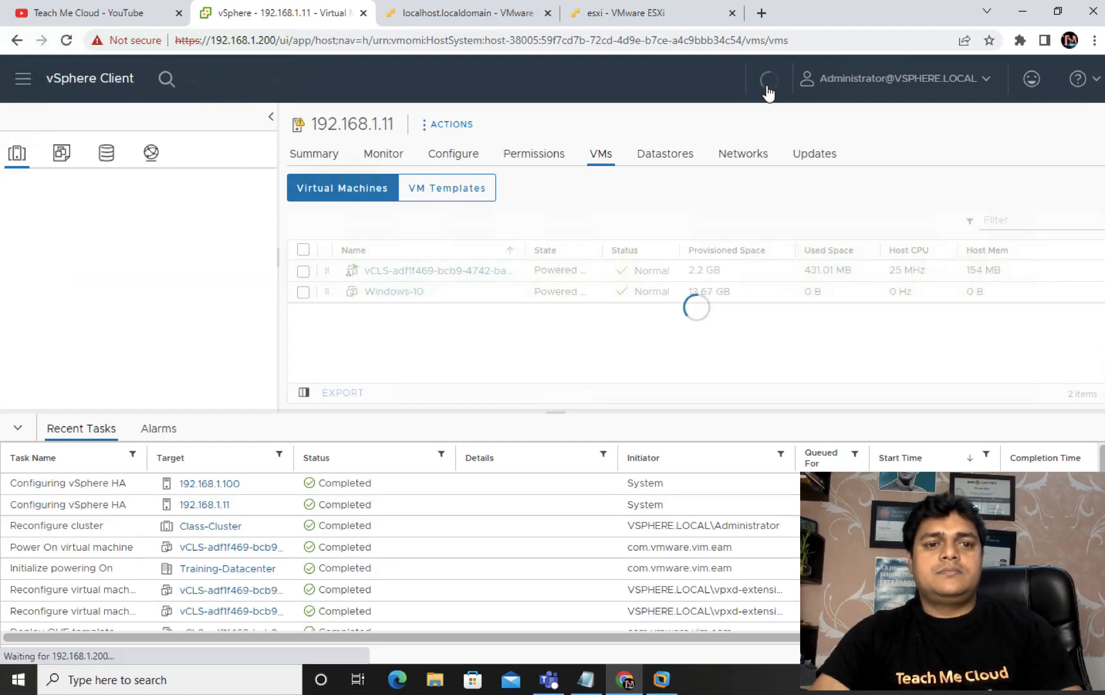
pyautogui.click(767, 86)
pyautogui.click(767, 86)
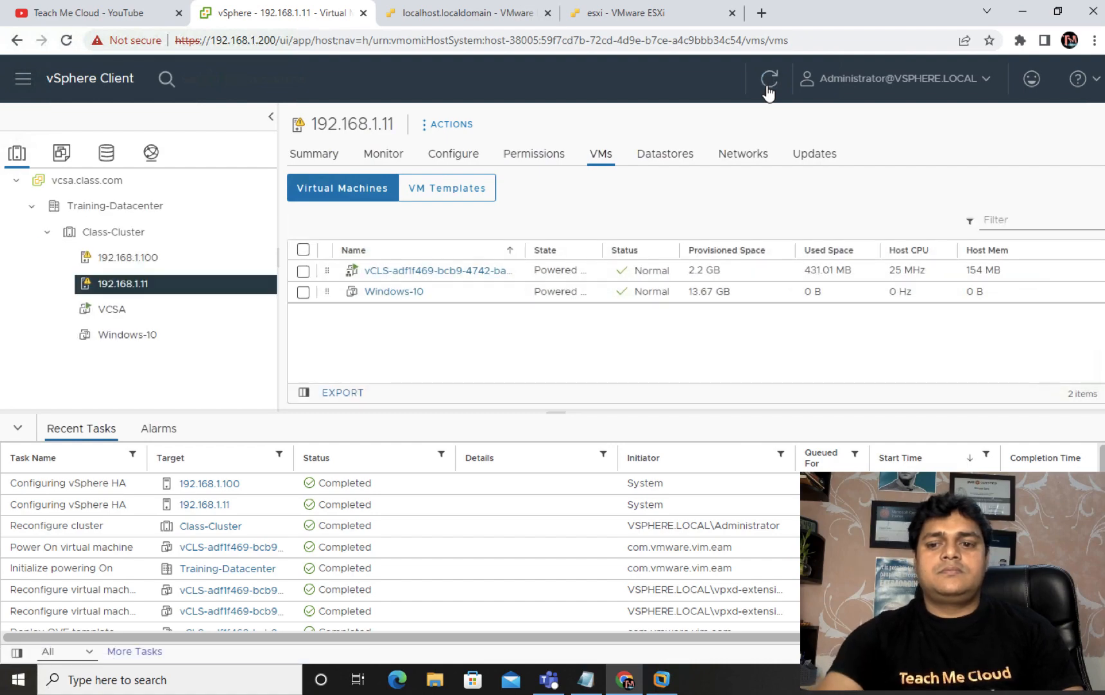
pyautogui.hotkey('ctrl', 'Left')
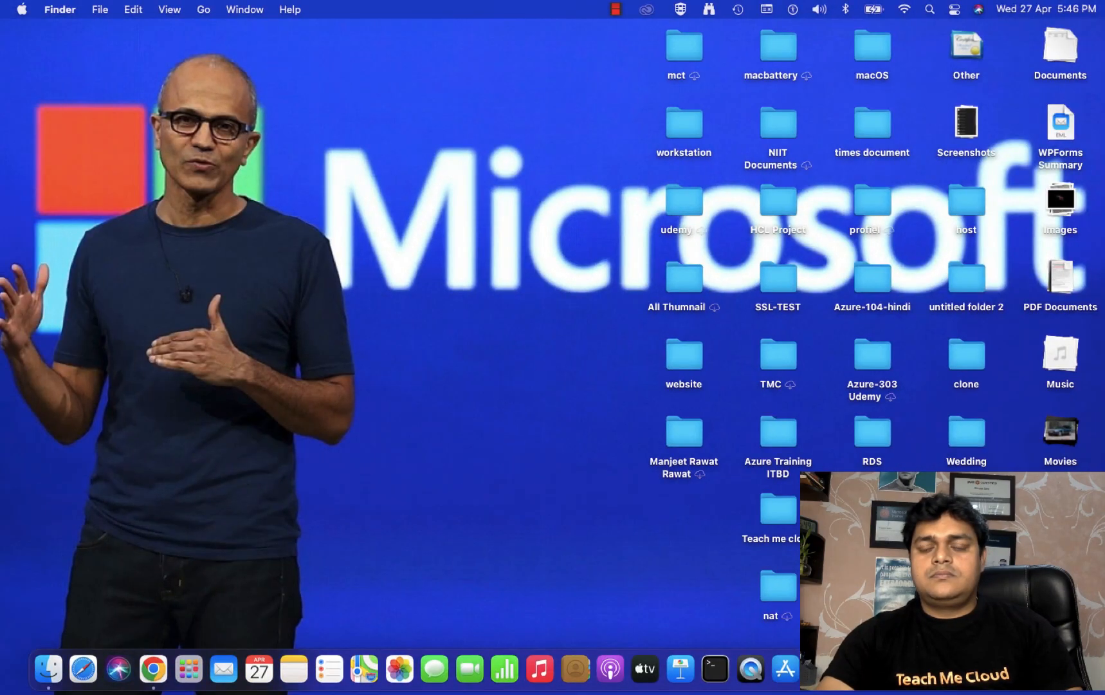
pyautogui.rightClick(1025, 669)
pyautogui.hotkey('ctrl', 'Right')
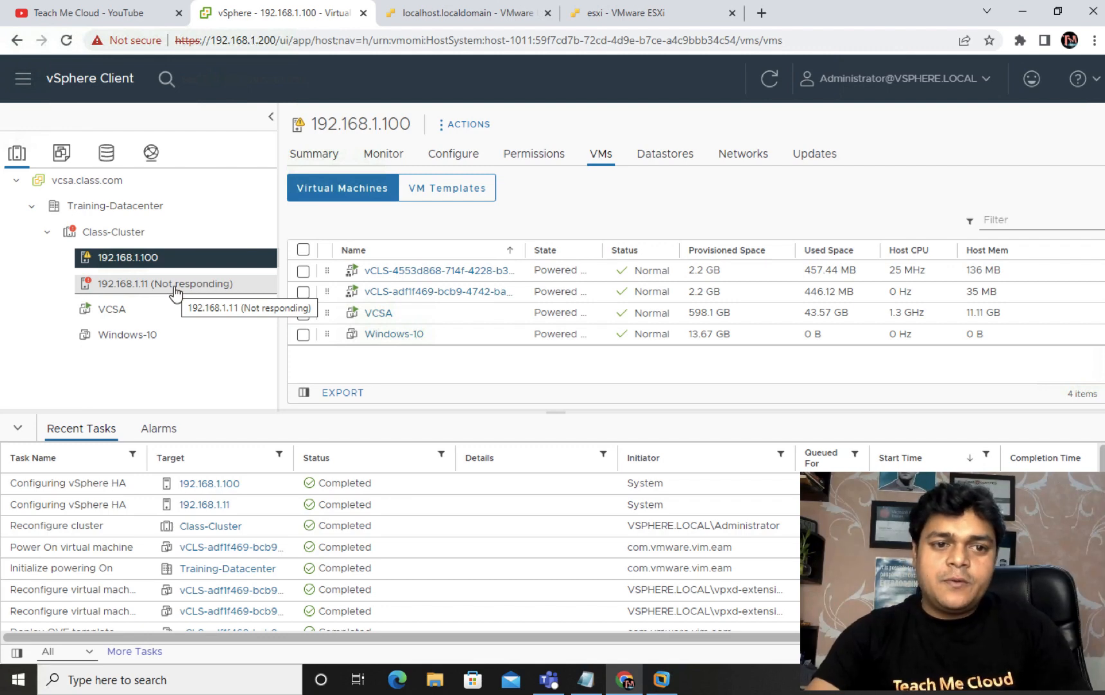
# Check the virtual machine list of host 192.168.1.11, and return to the list of host 192.168.1.100 to verify the failover.
pyautogui.click(142, 288)
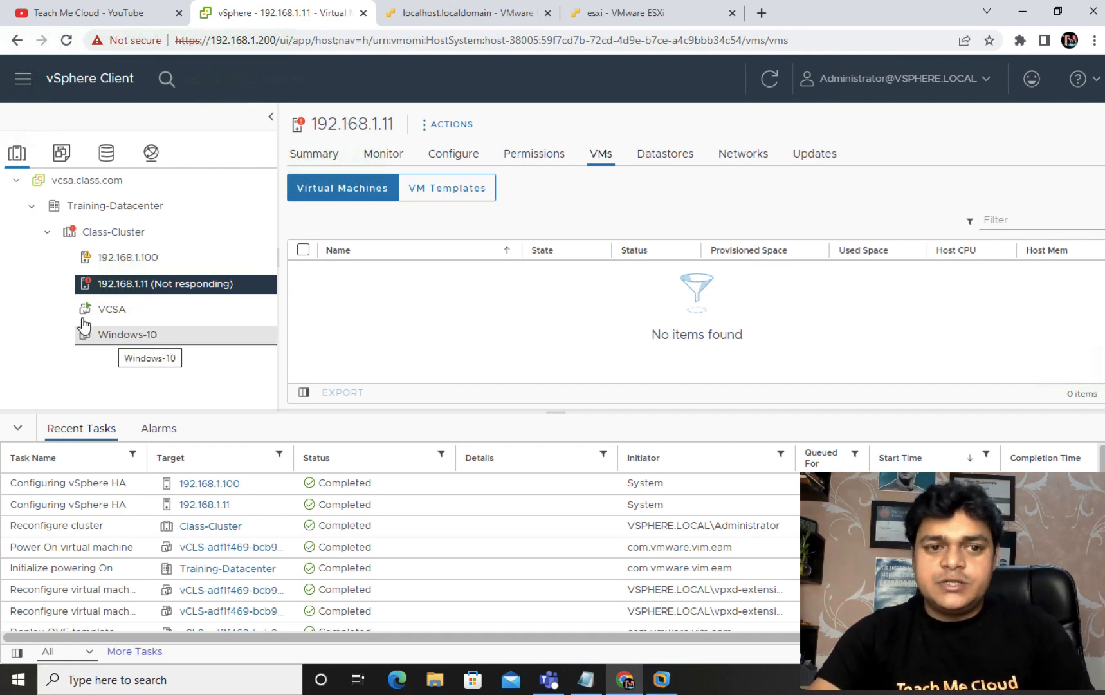
pyautogui.click(126, 259)
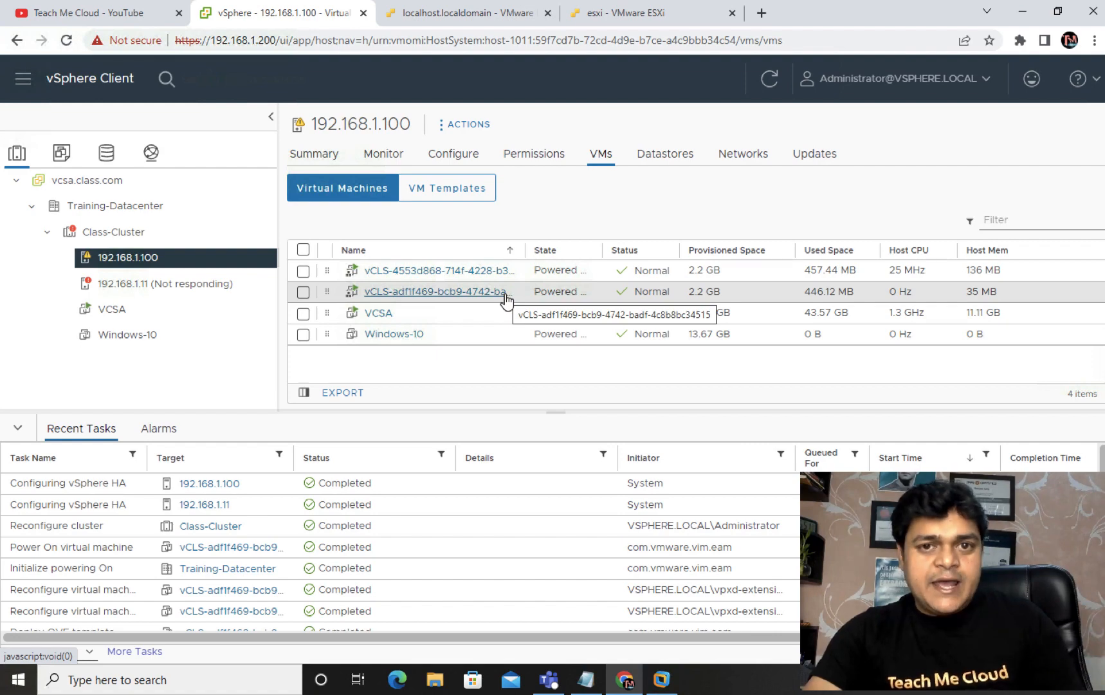
pyautogui.hotkey('ctrl', 'Left')
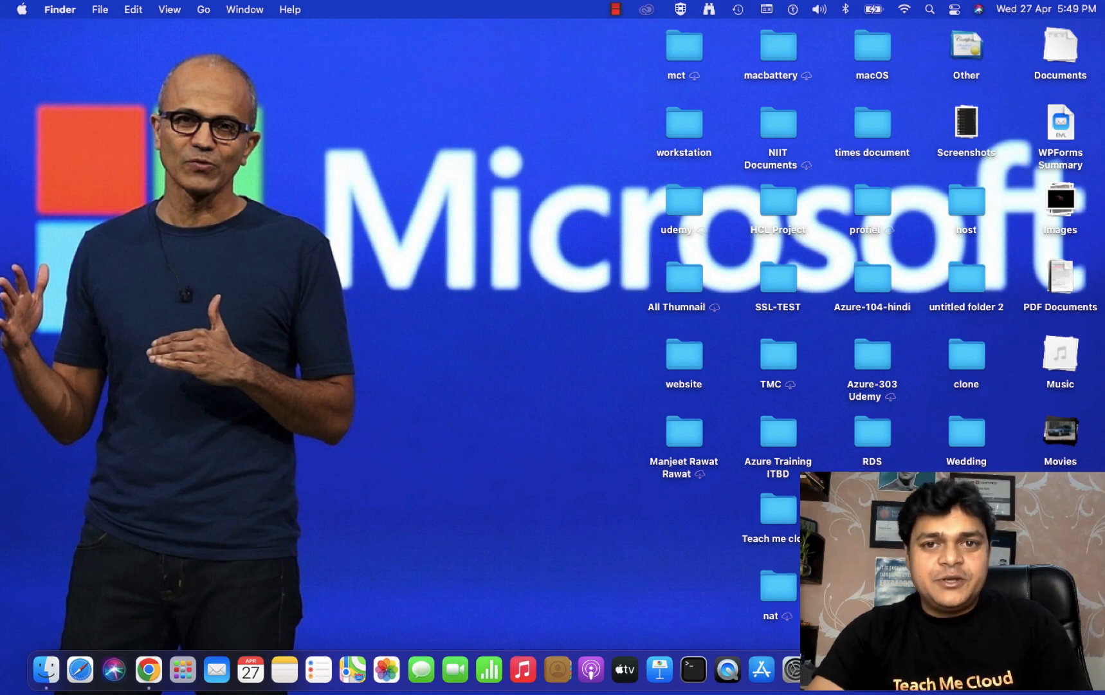
pyautogui.rightClick(1024, 669)
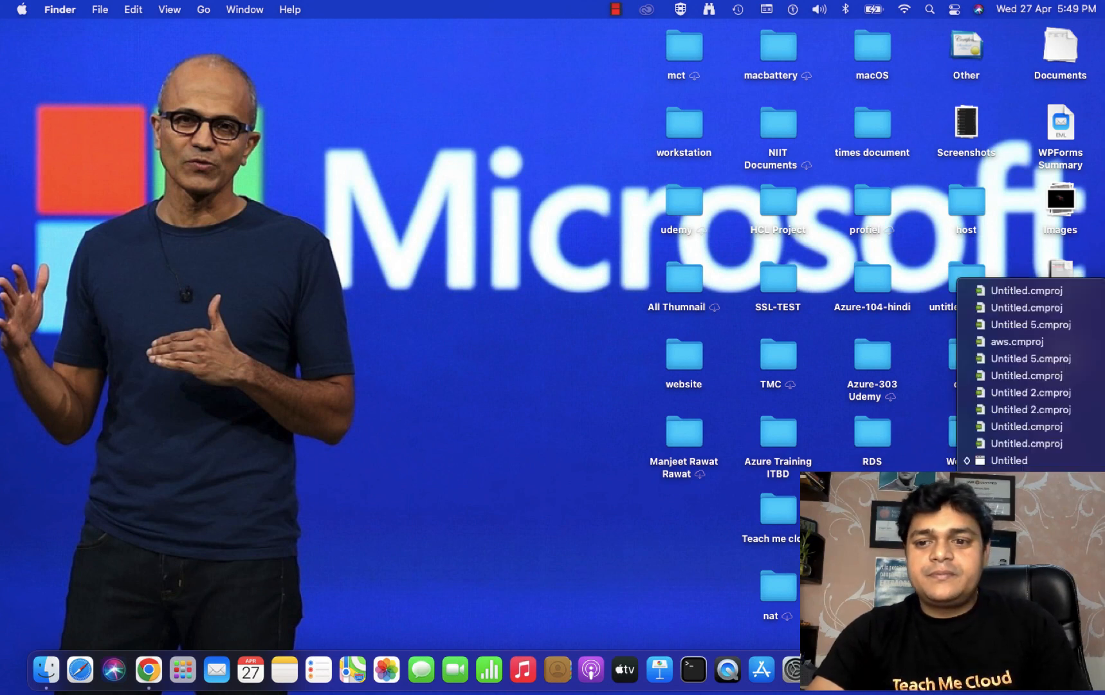